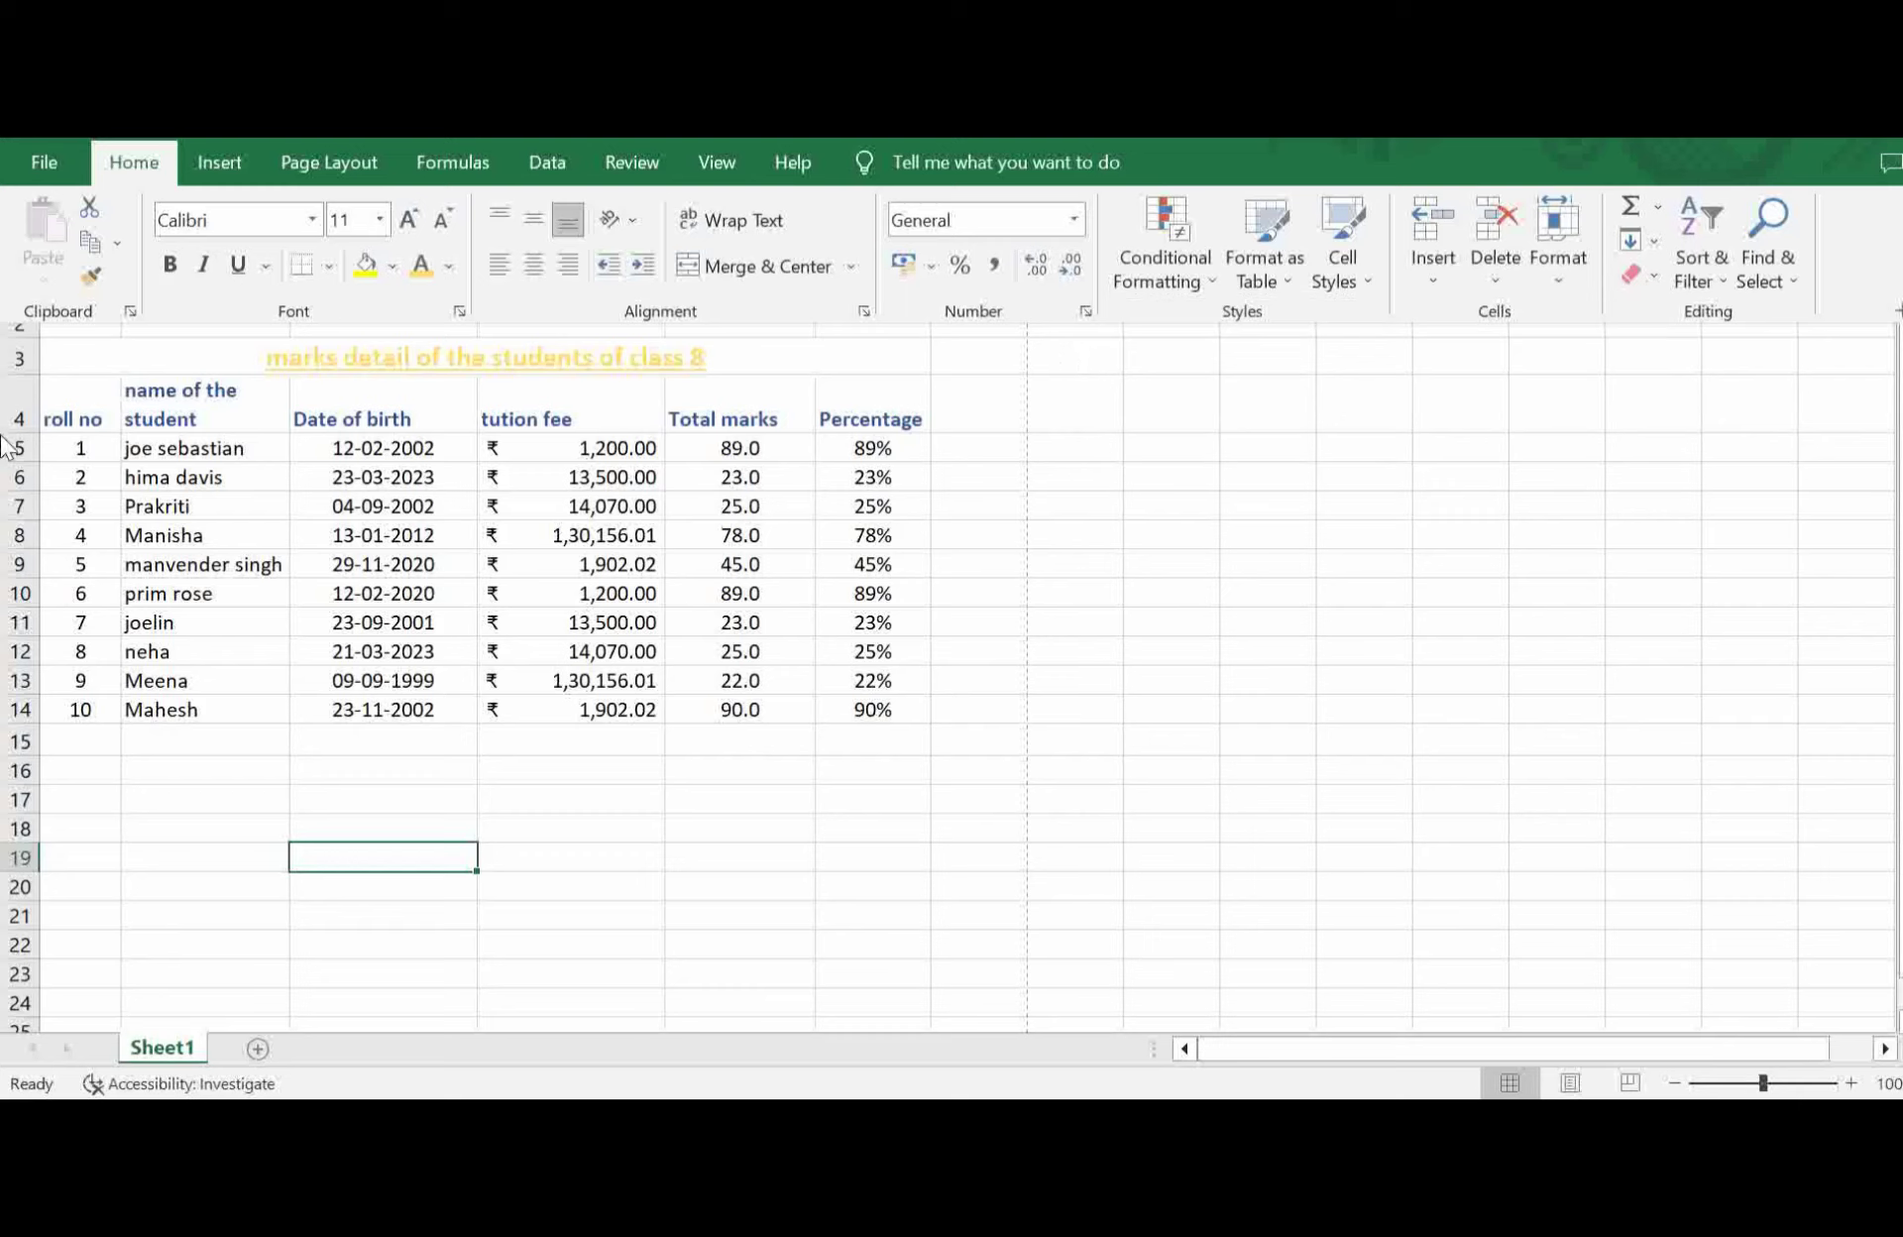
Insert a blank cell at E5 with the existing cells shifted right, and undo the insertion.
left_click(750, 452)
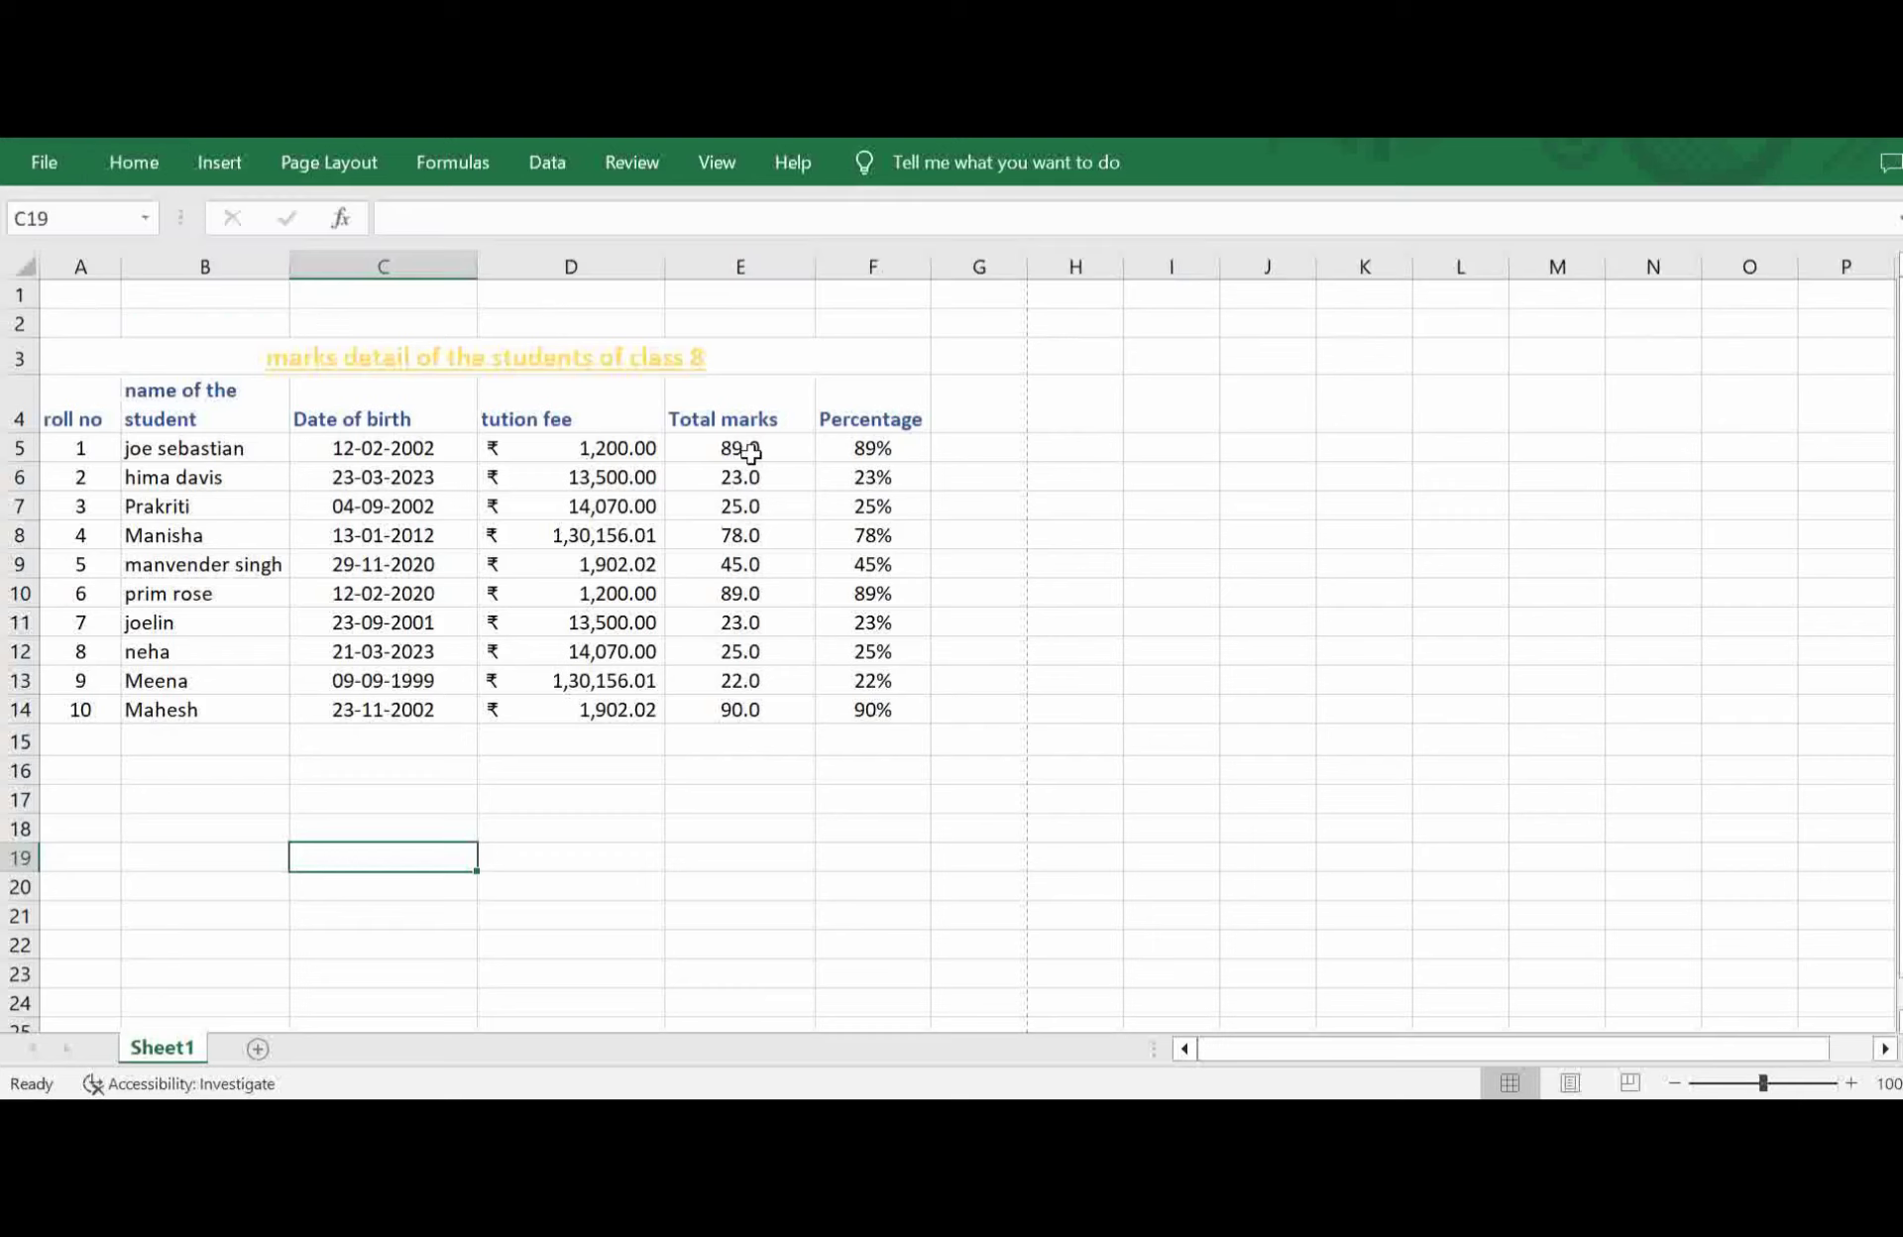
left_click(751, 453)
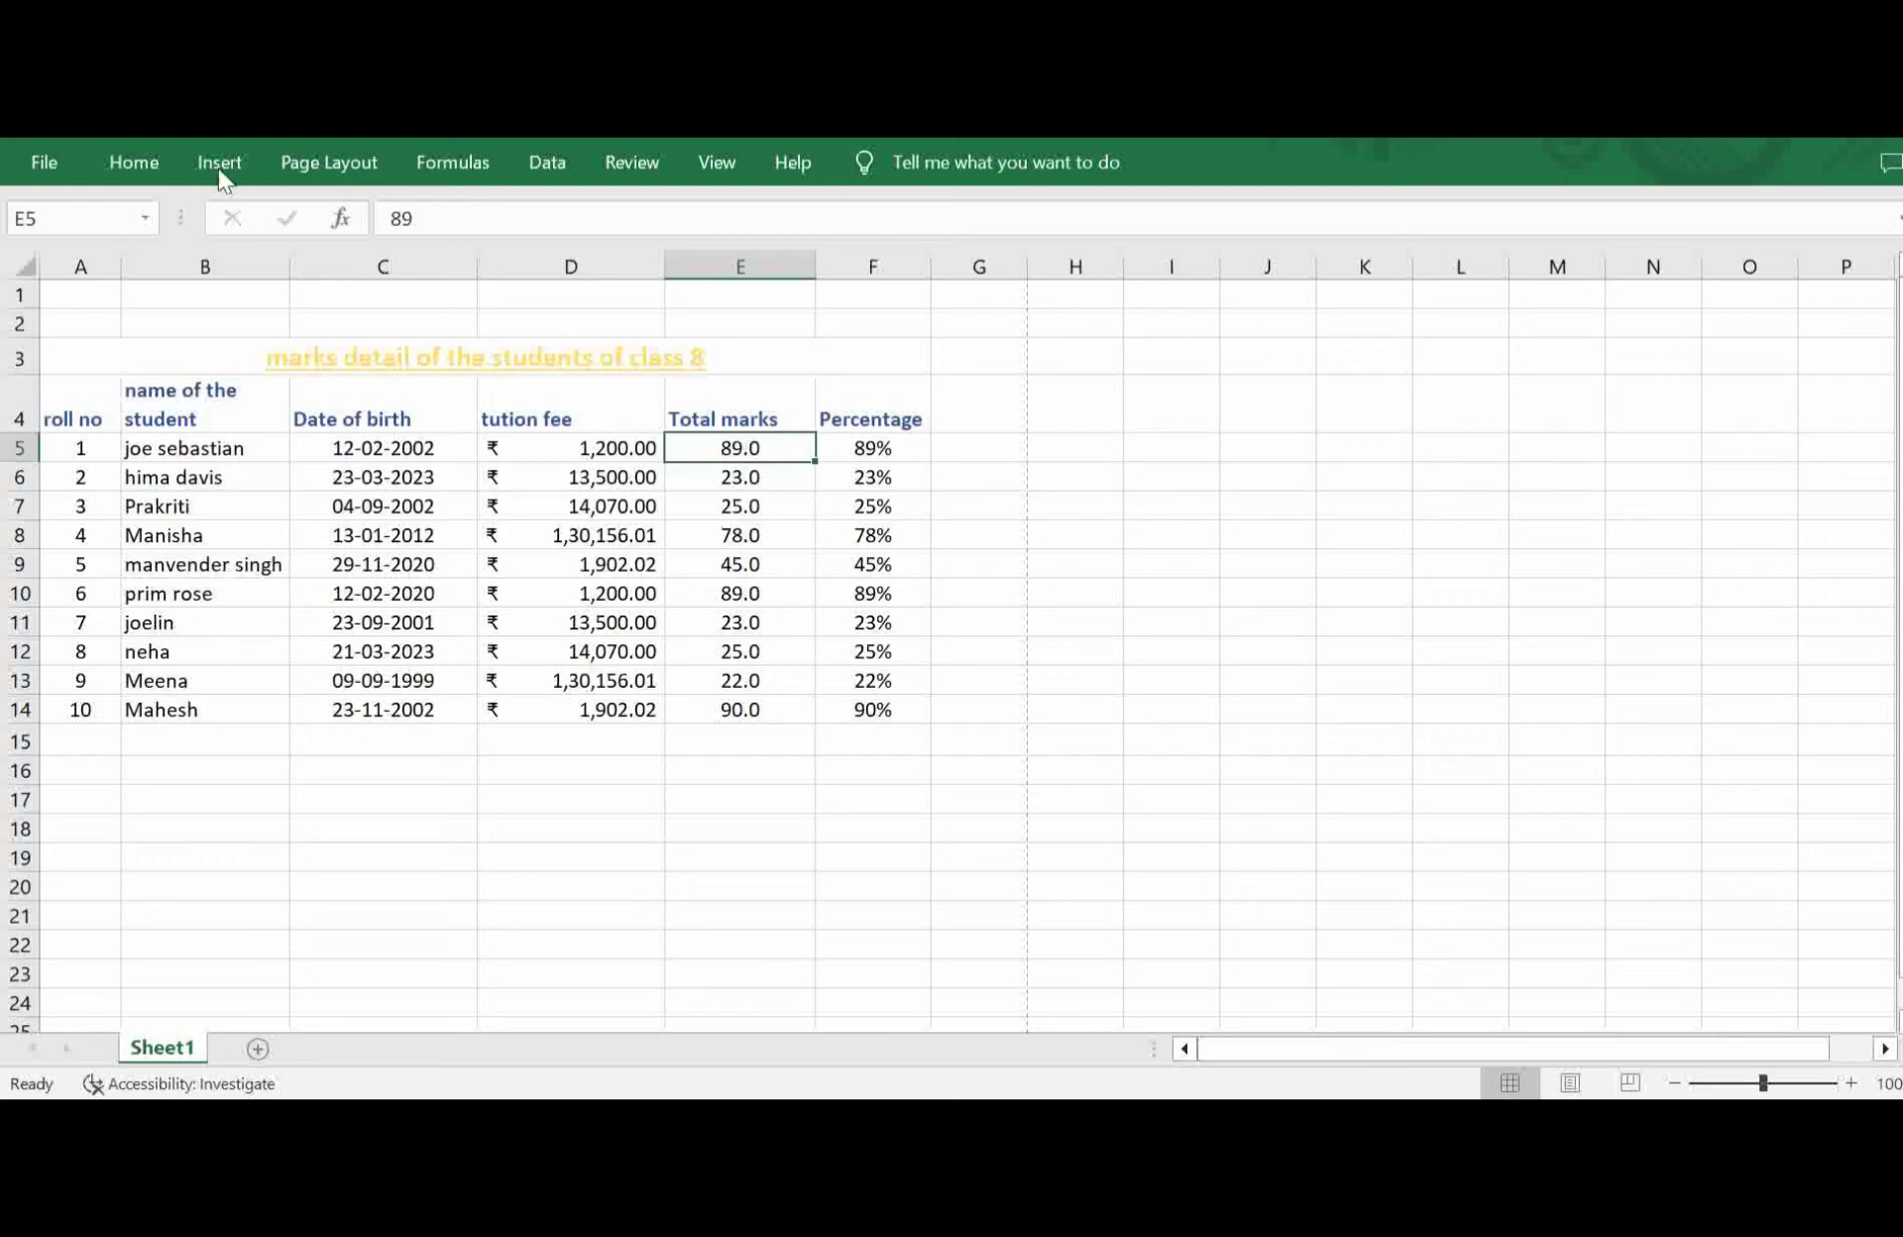
left_click(146, 166)
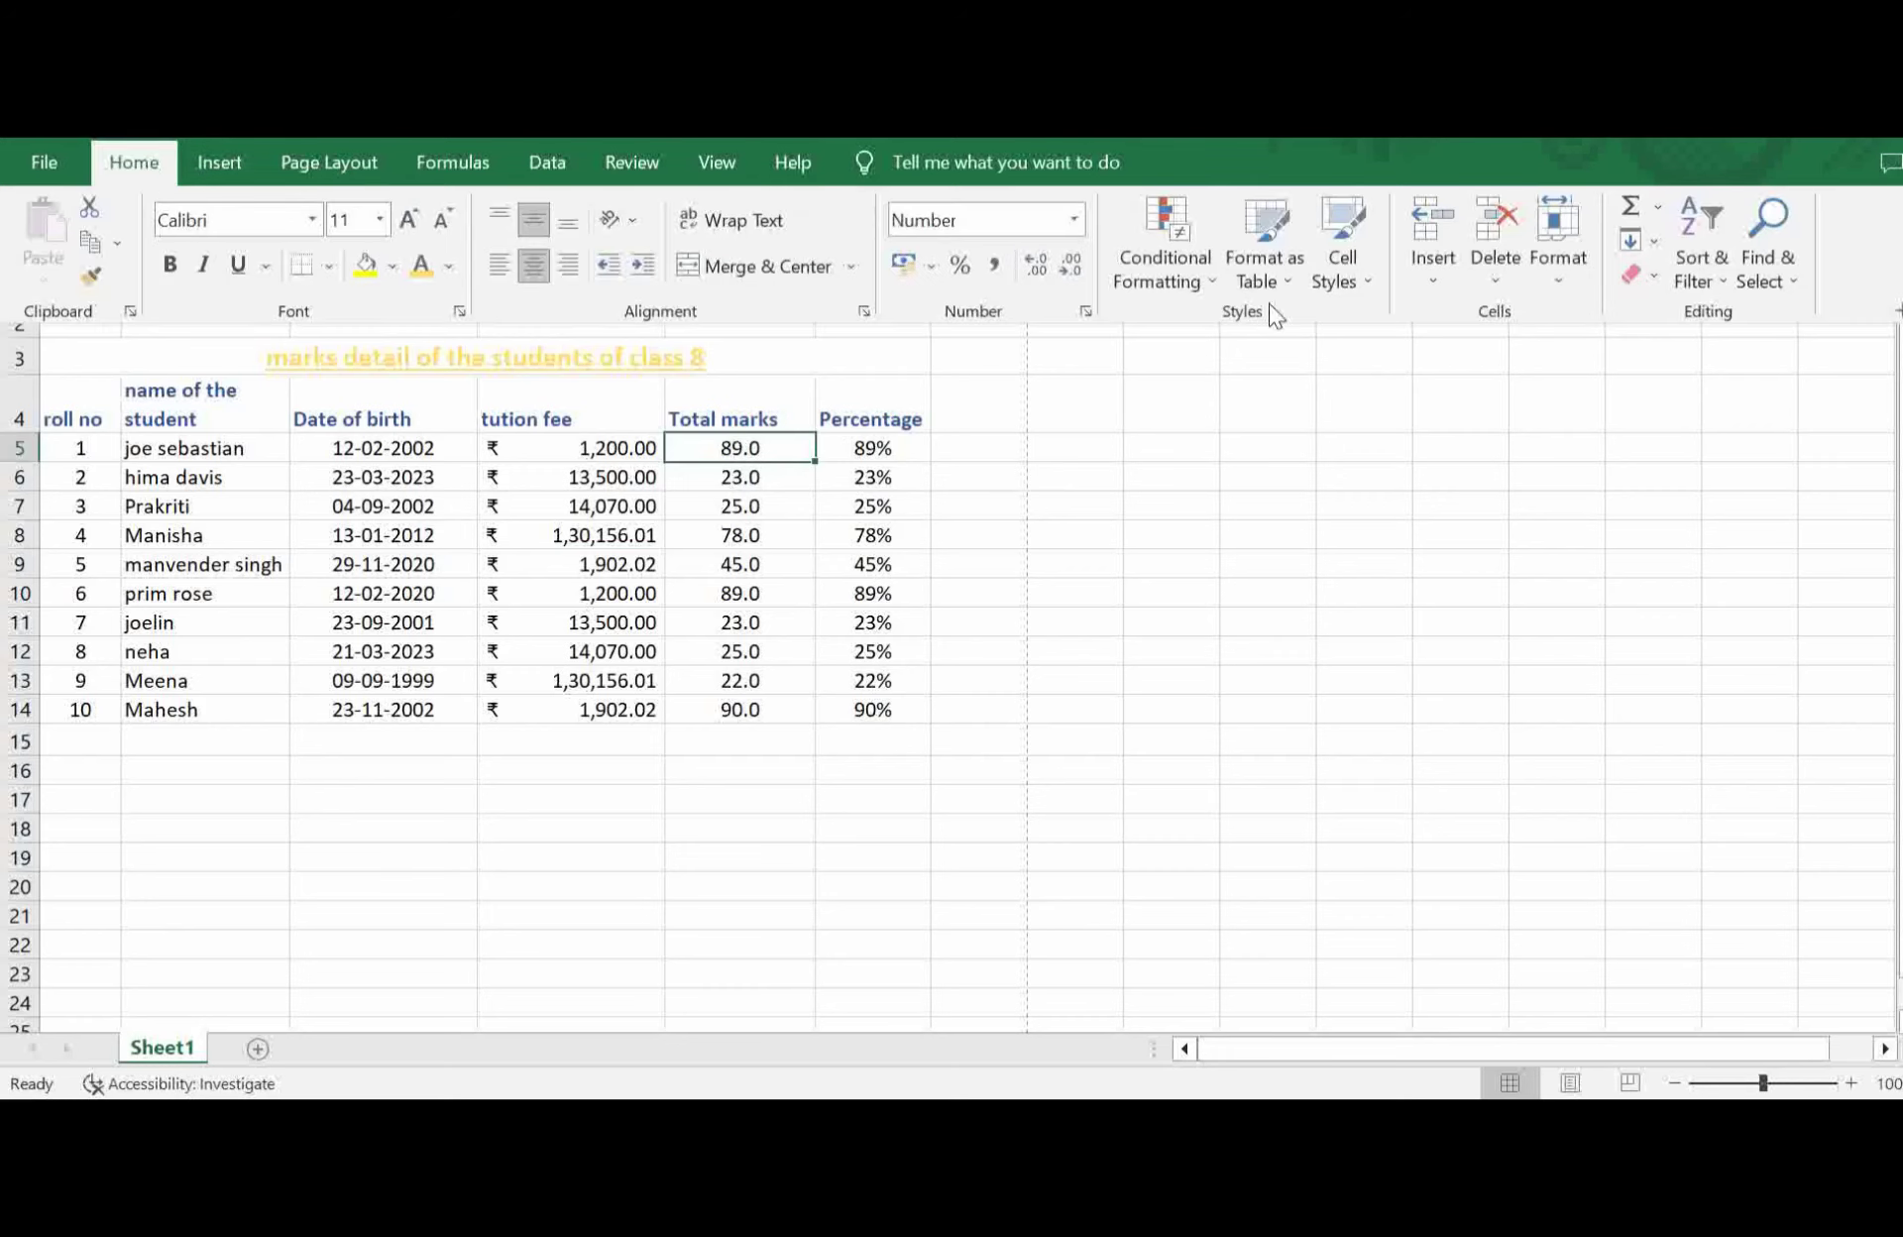
left_click(1415, 287)
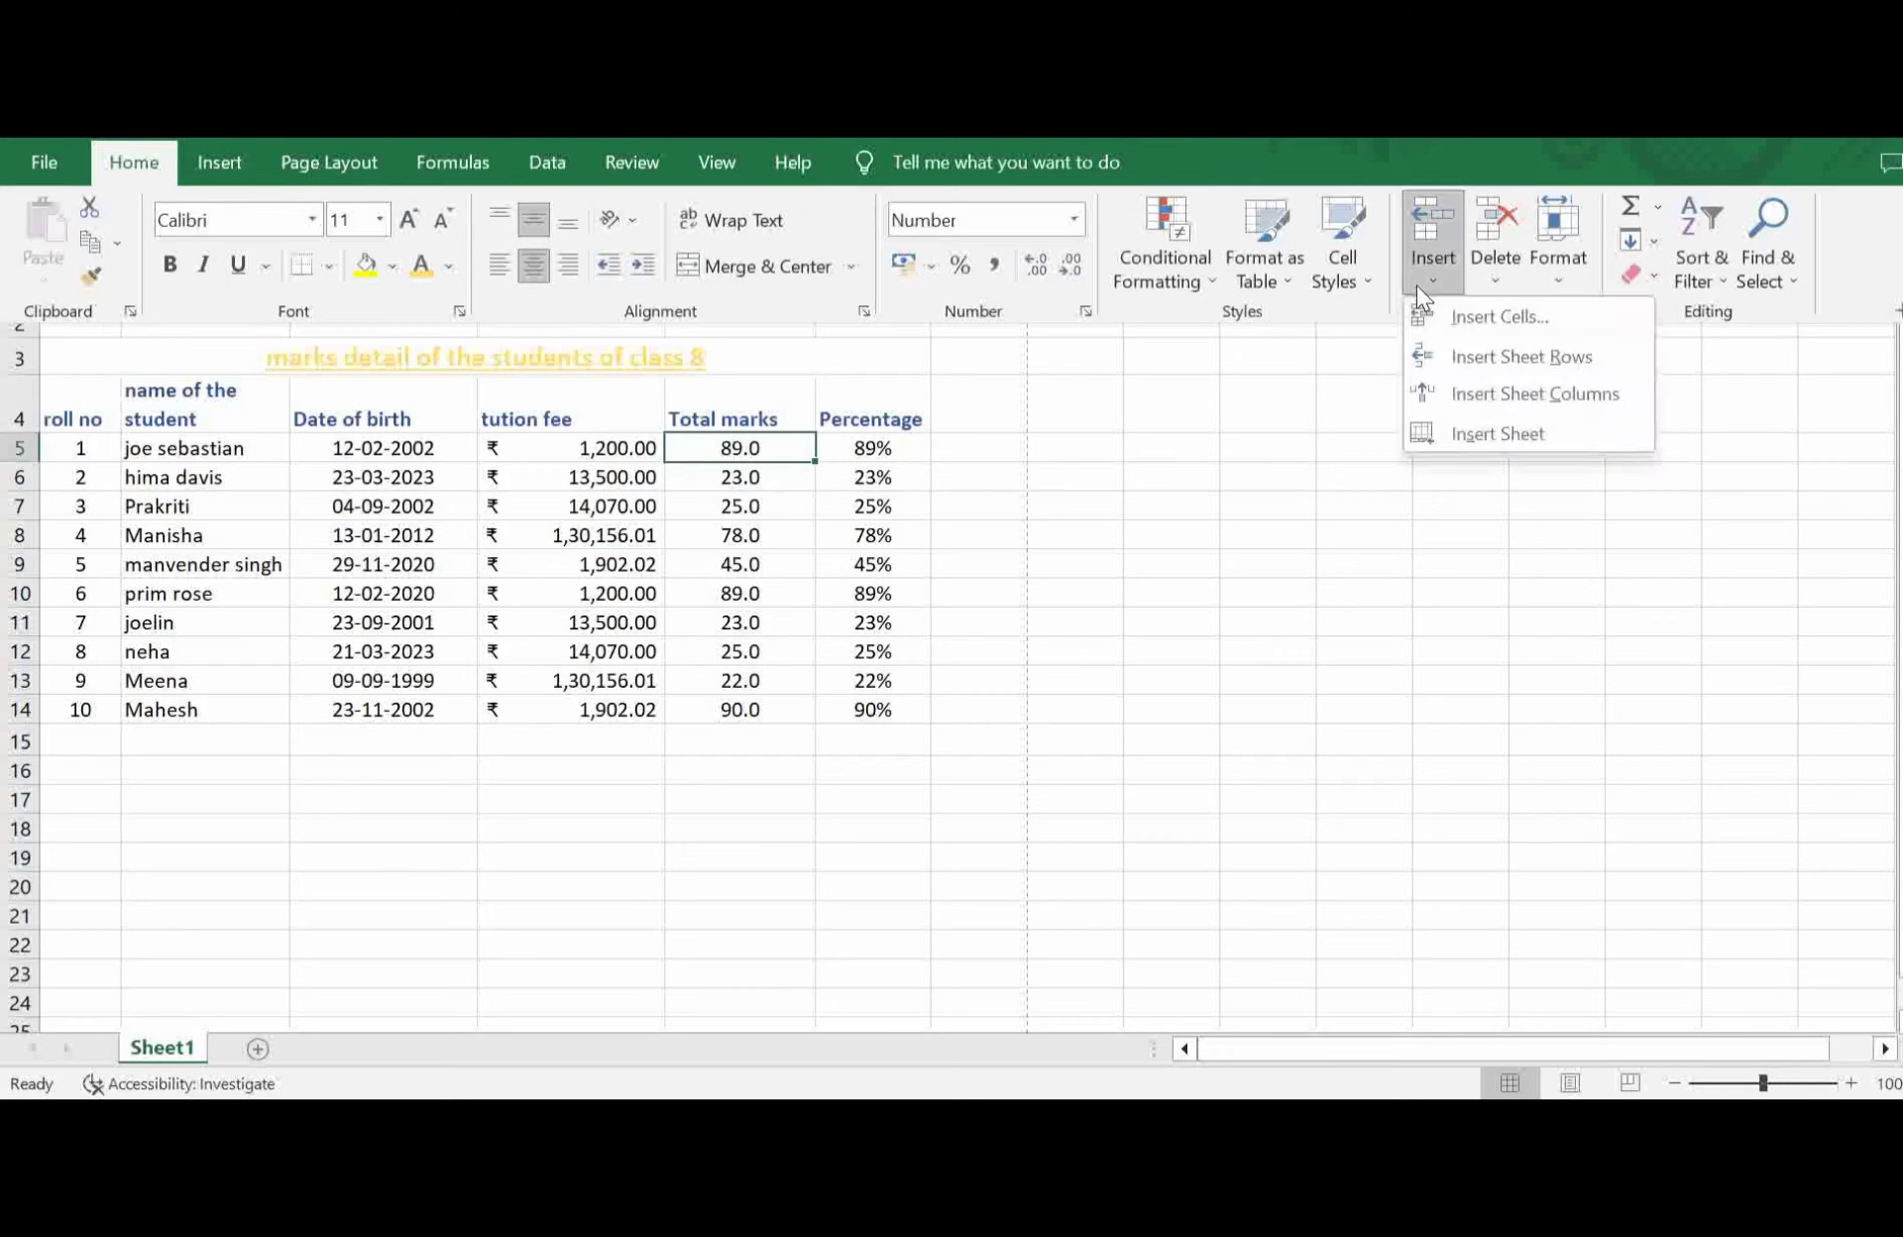
left_click(1504, 319)
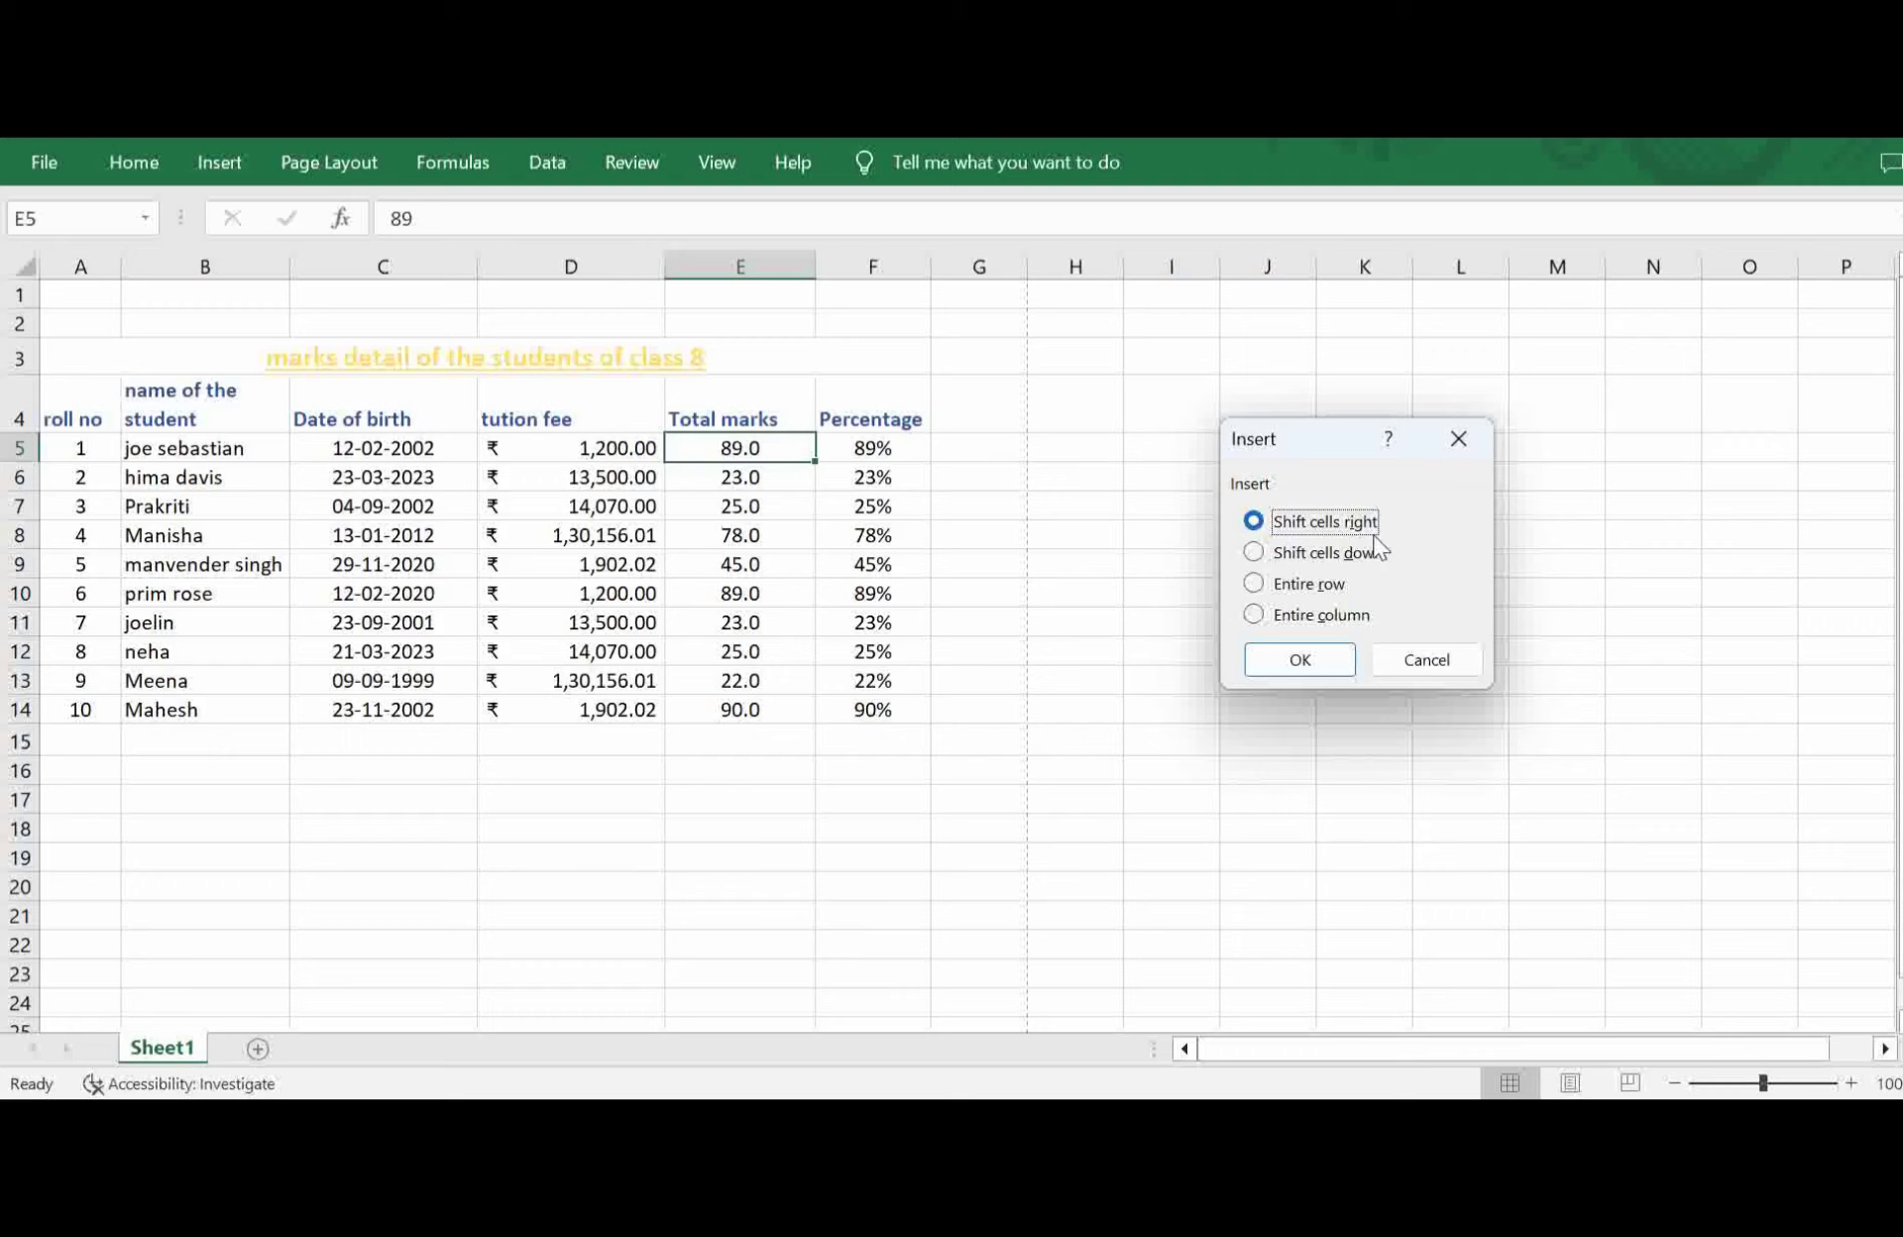
left_click(1312, 659)
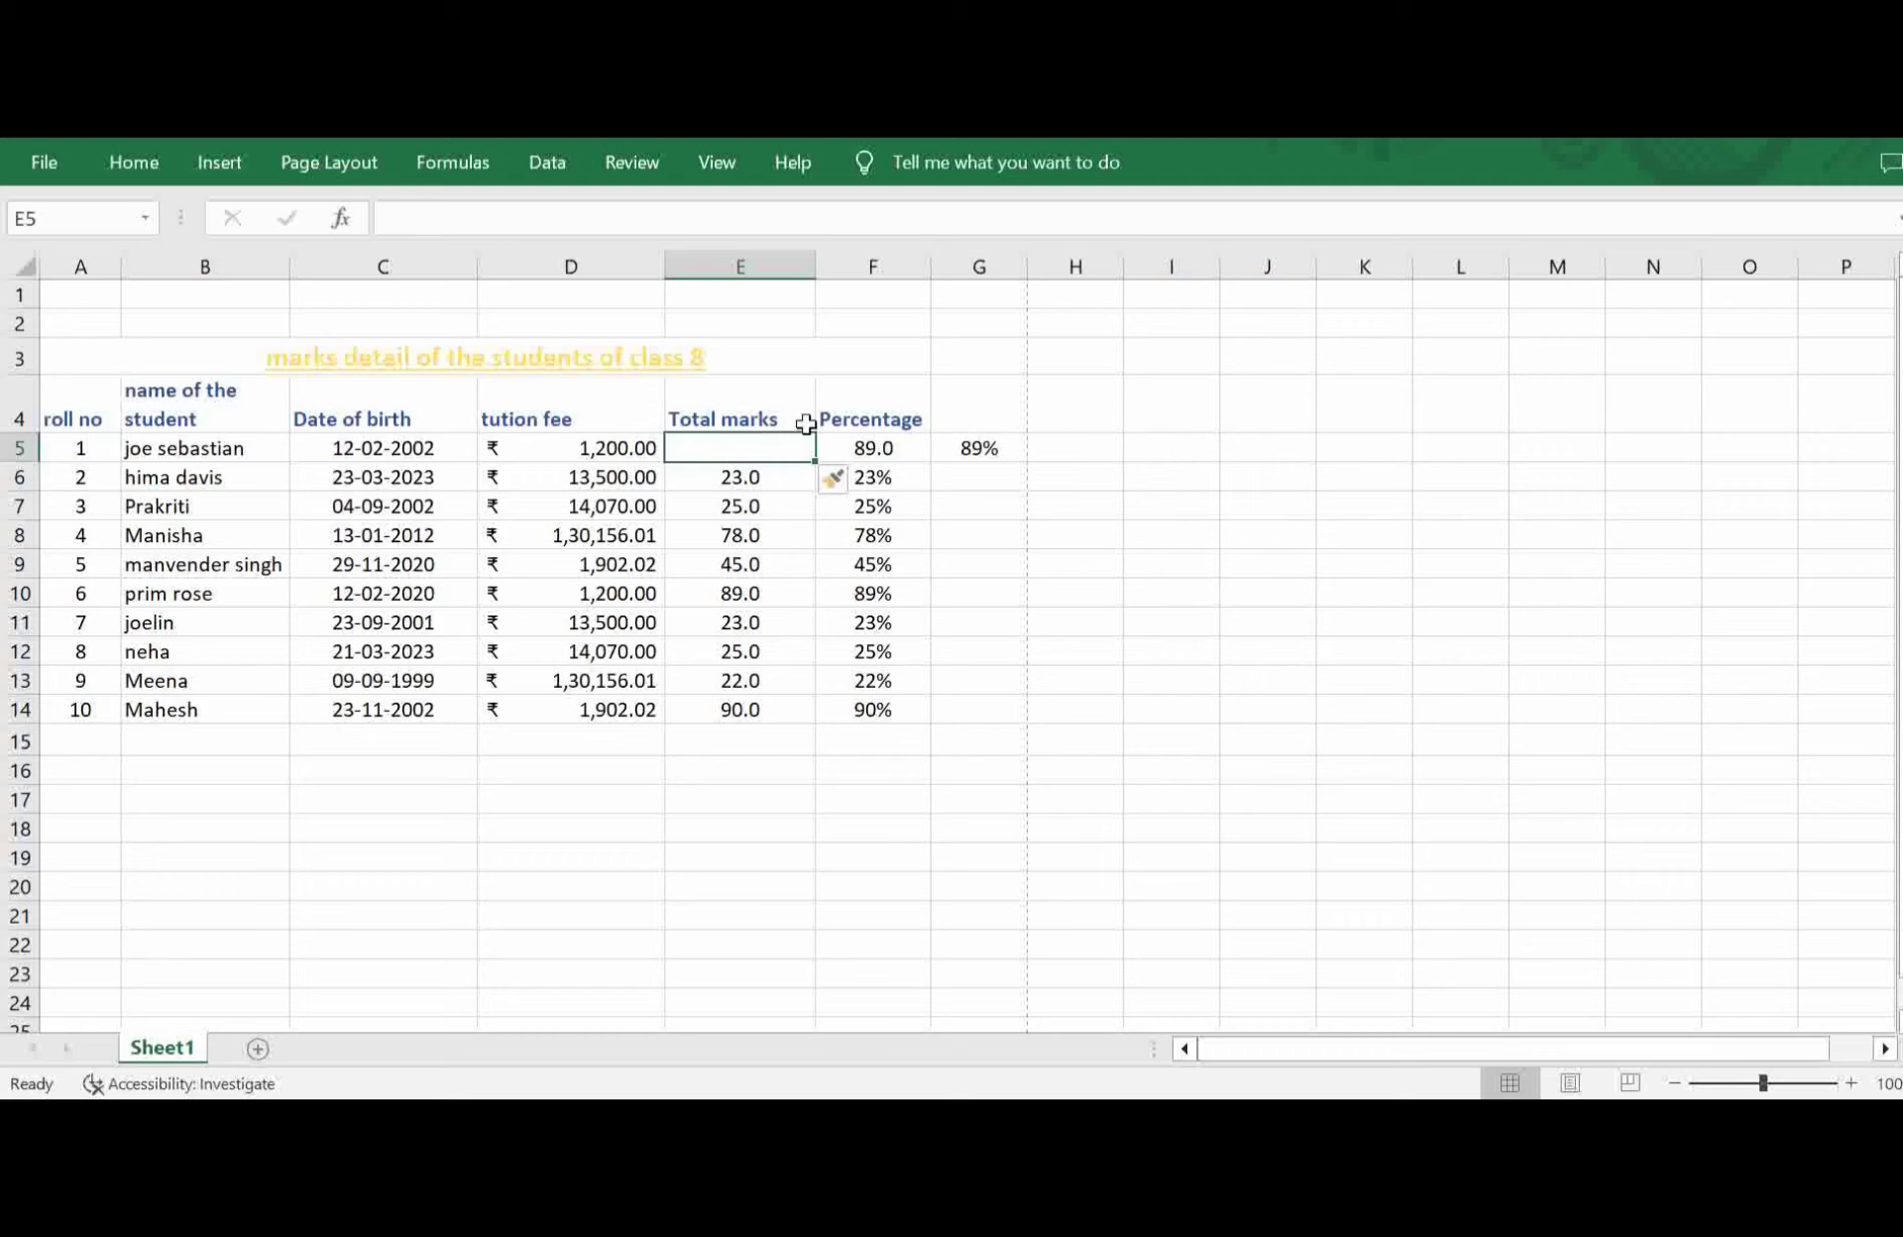
left_click(864, 448)
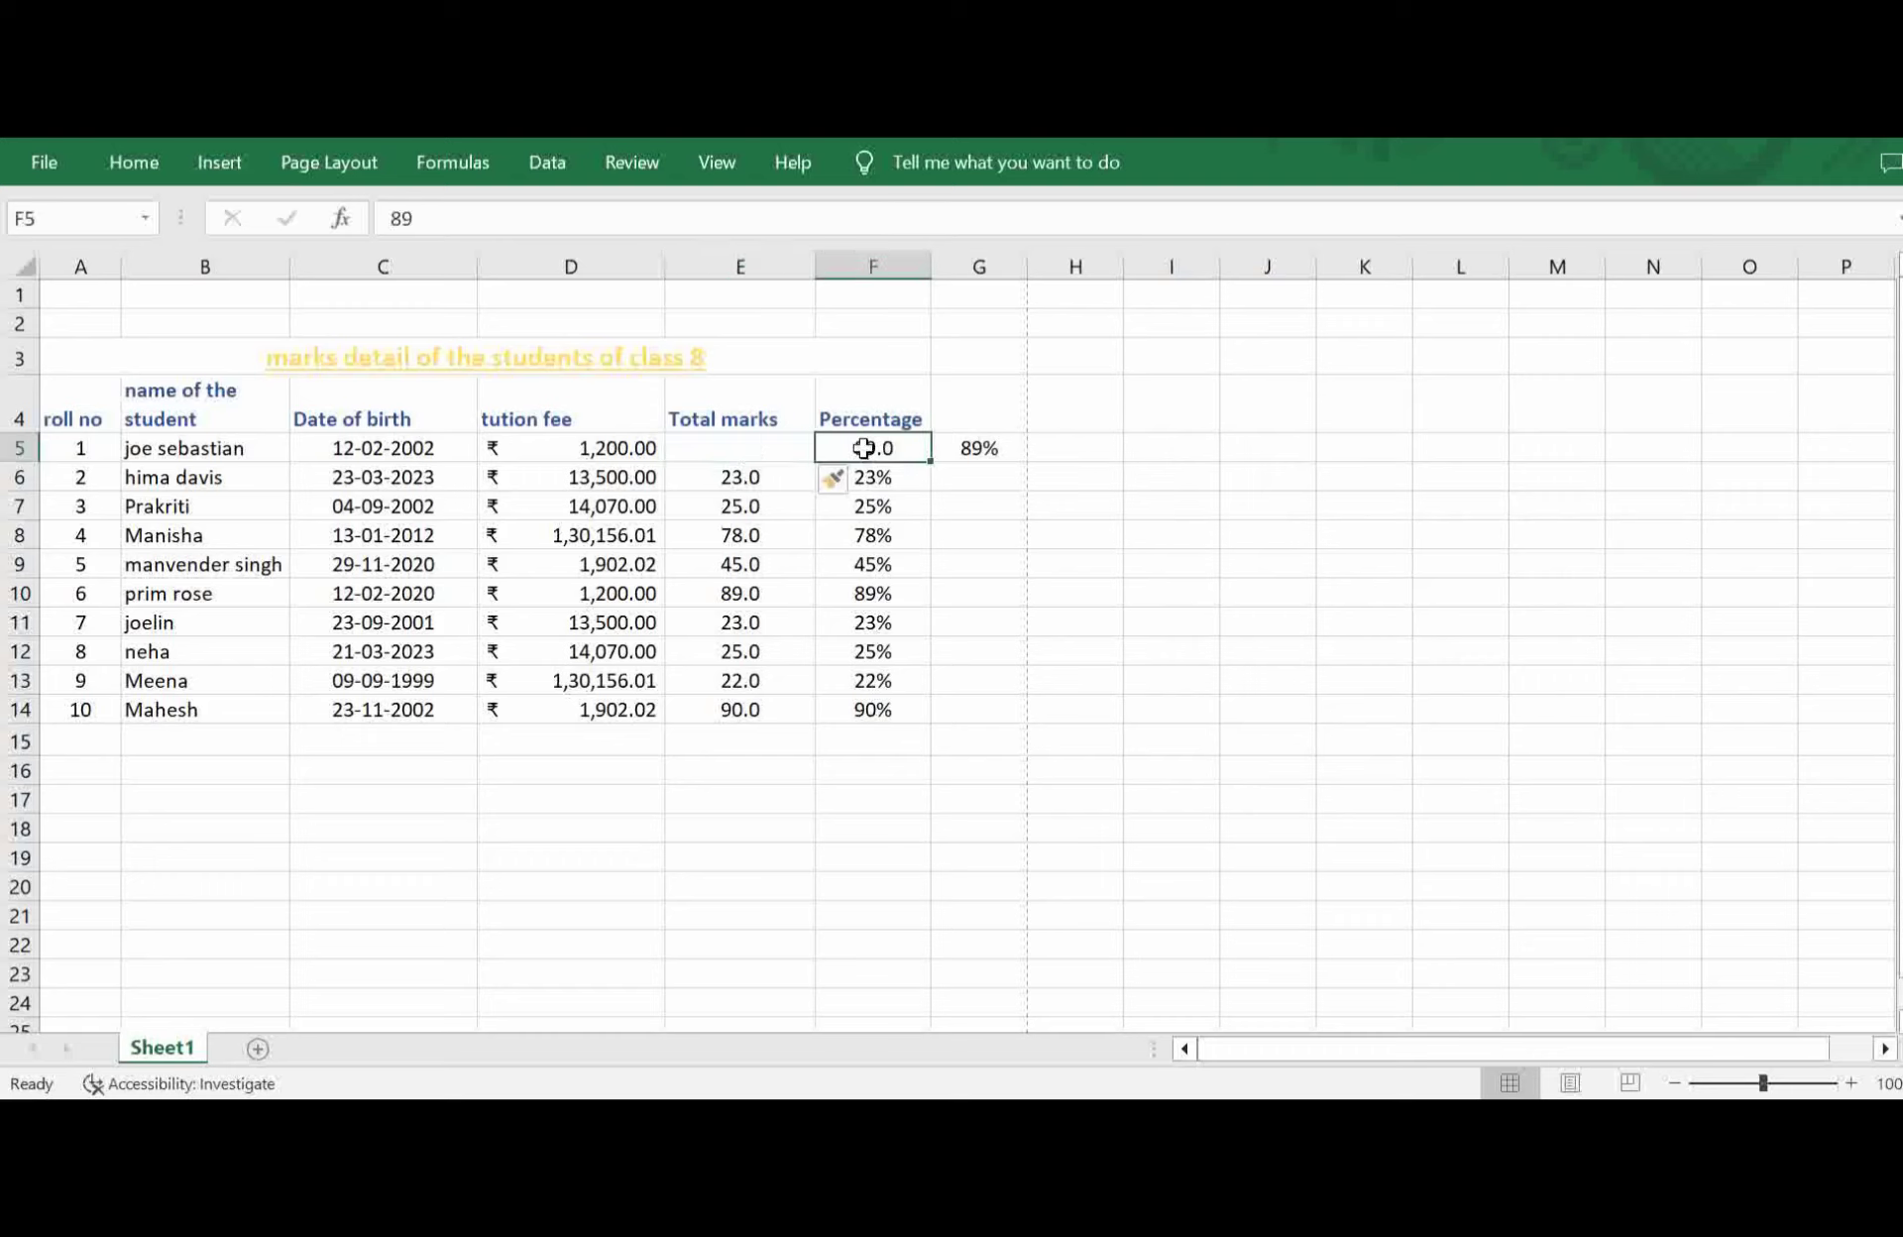
key("Right")
key("ctrl+z")
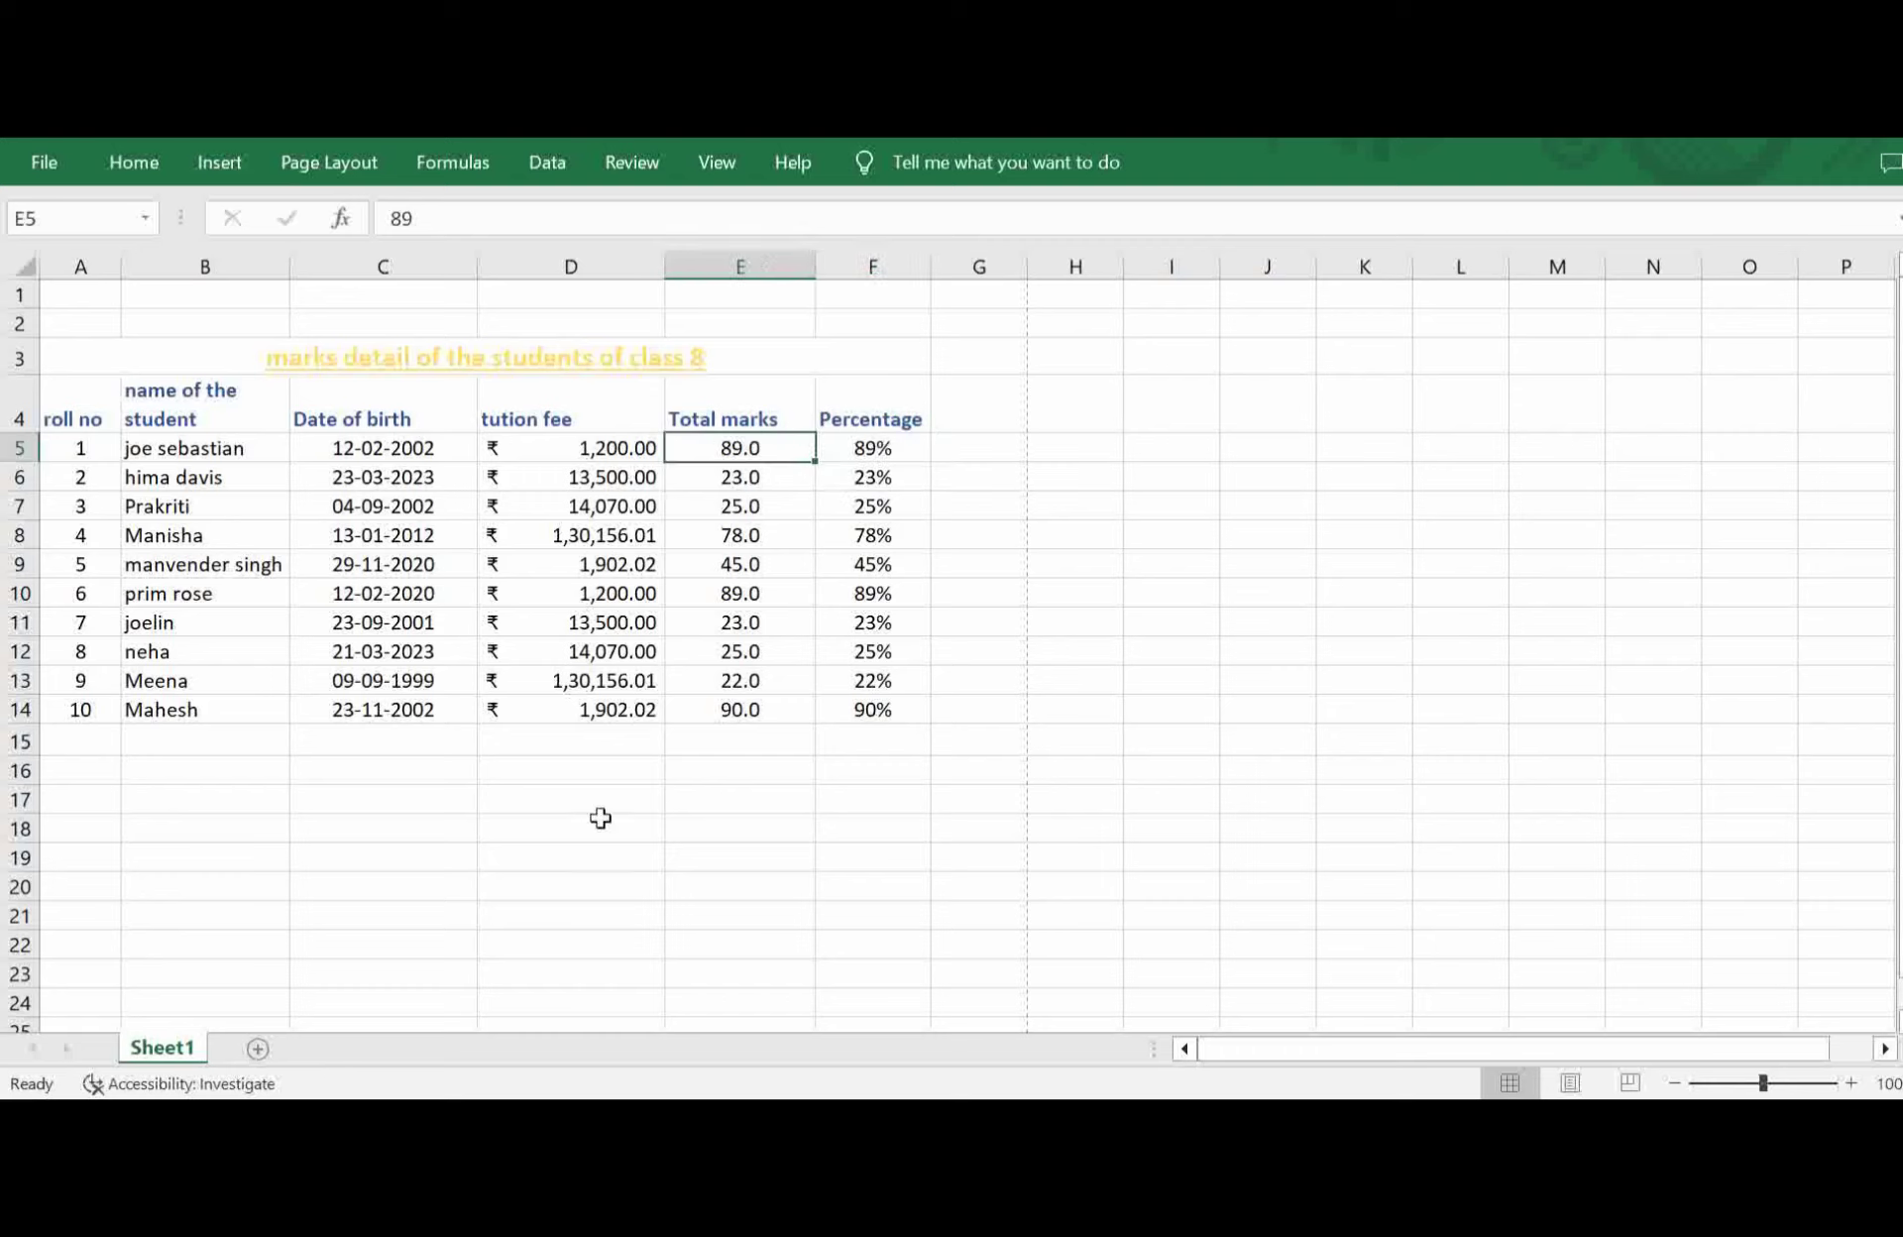
Insert a blank cell at E5 with the Total marks values shifted down, and undo the insertion.
left_click(132, 161)
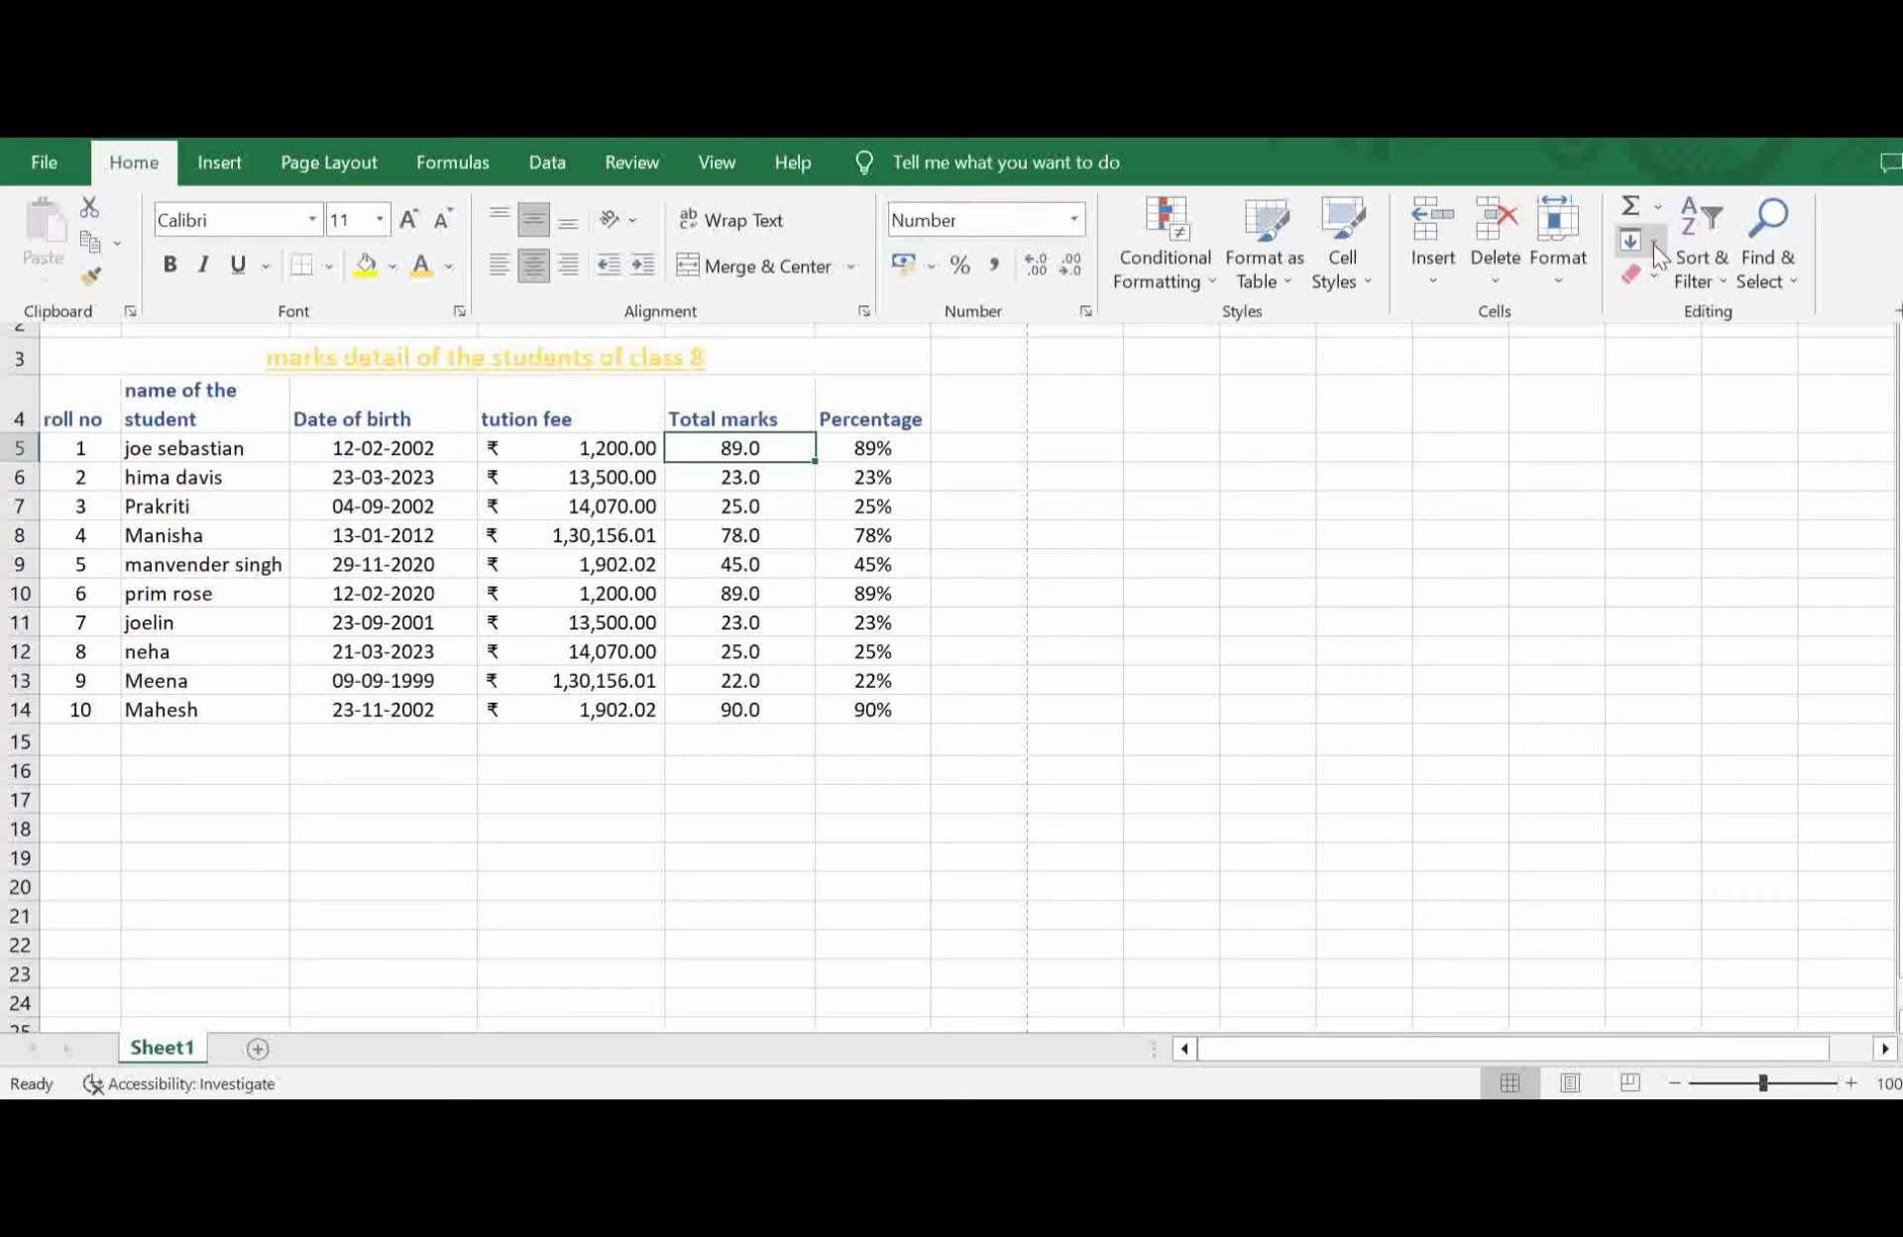
left_click(1432, 279)
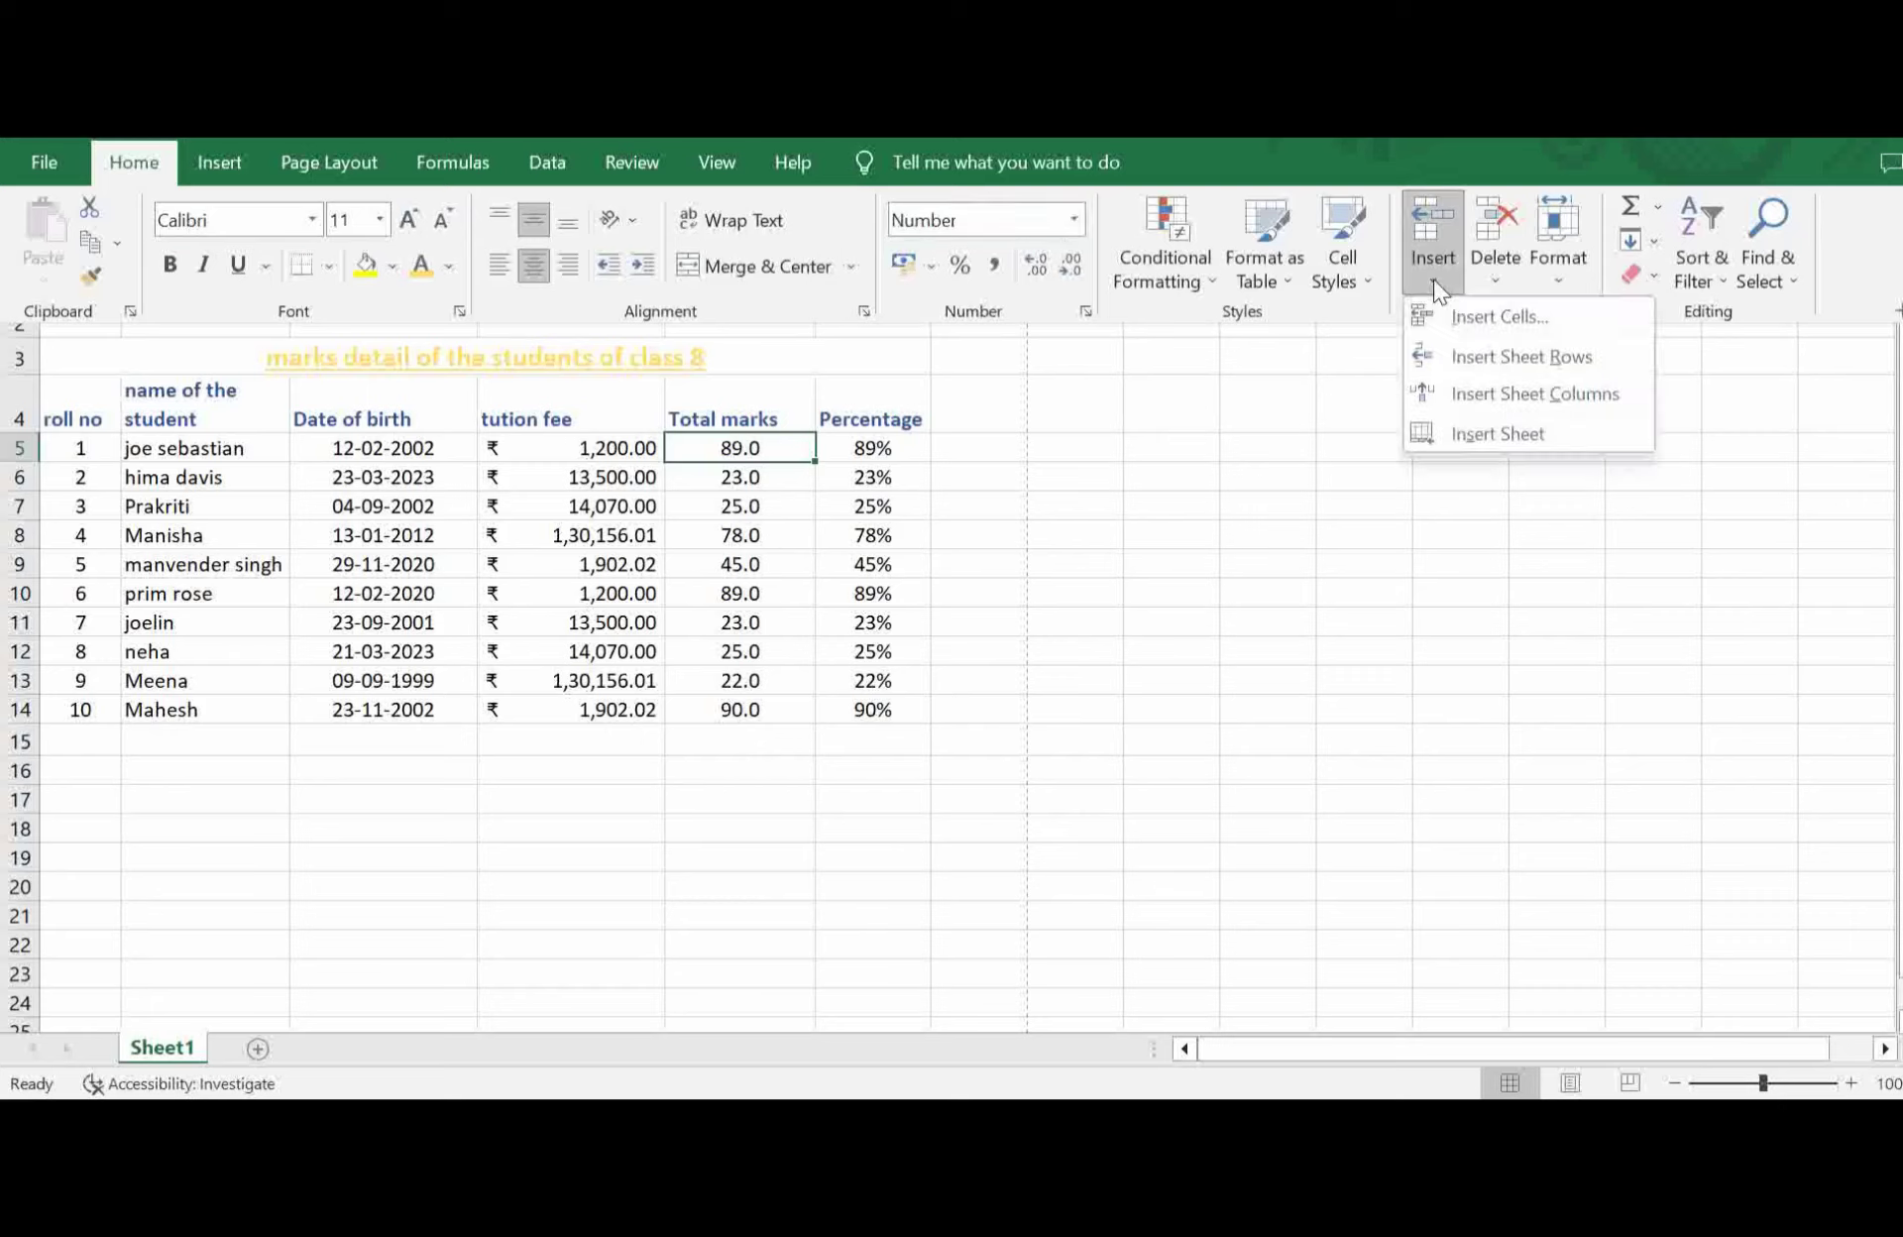
left_click(1500, 315)
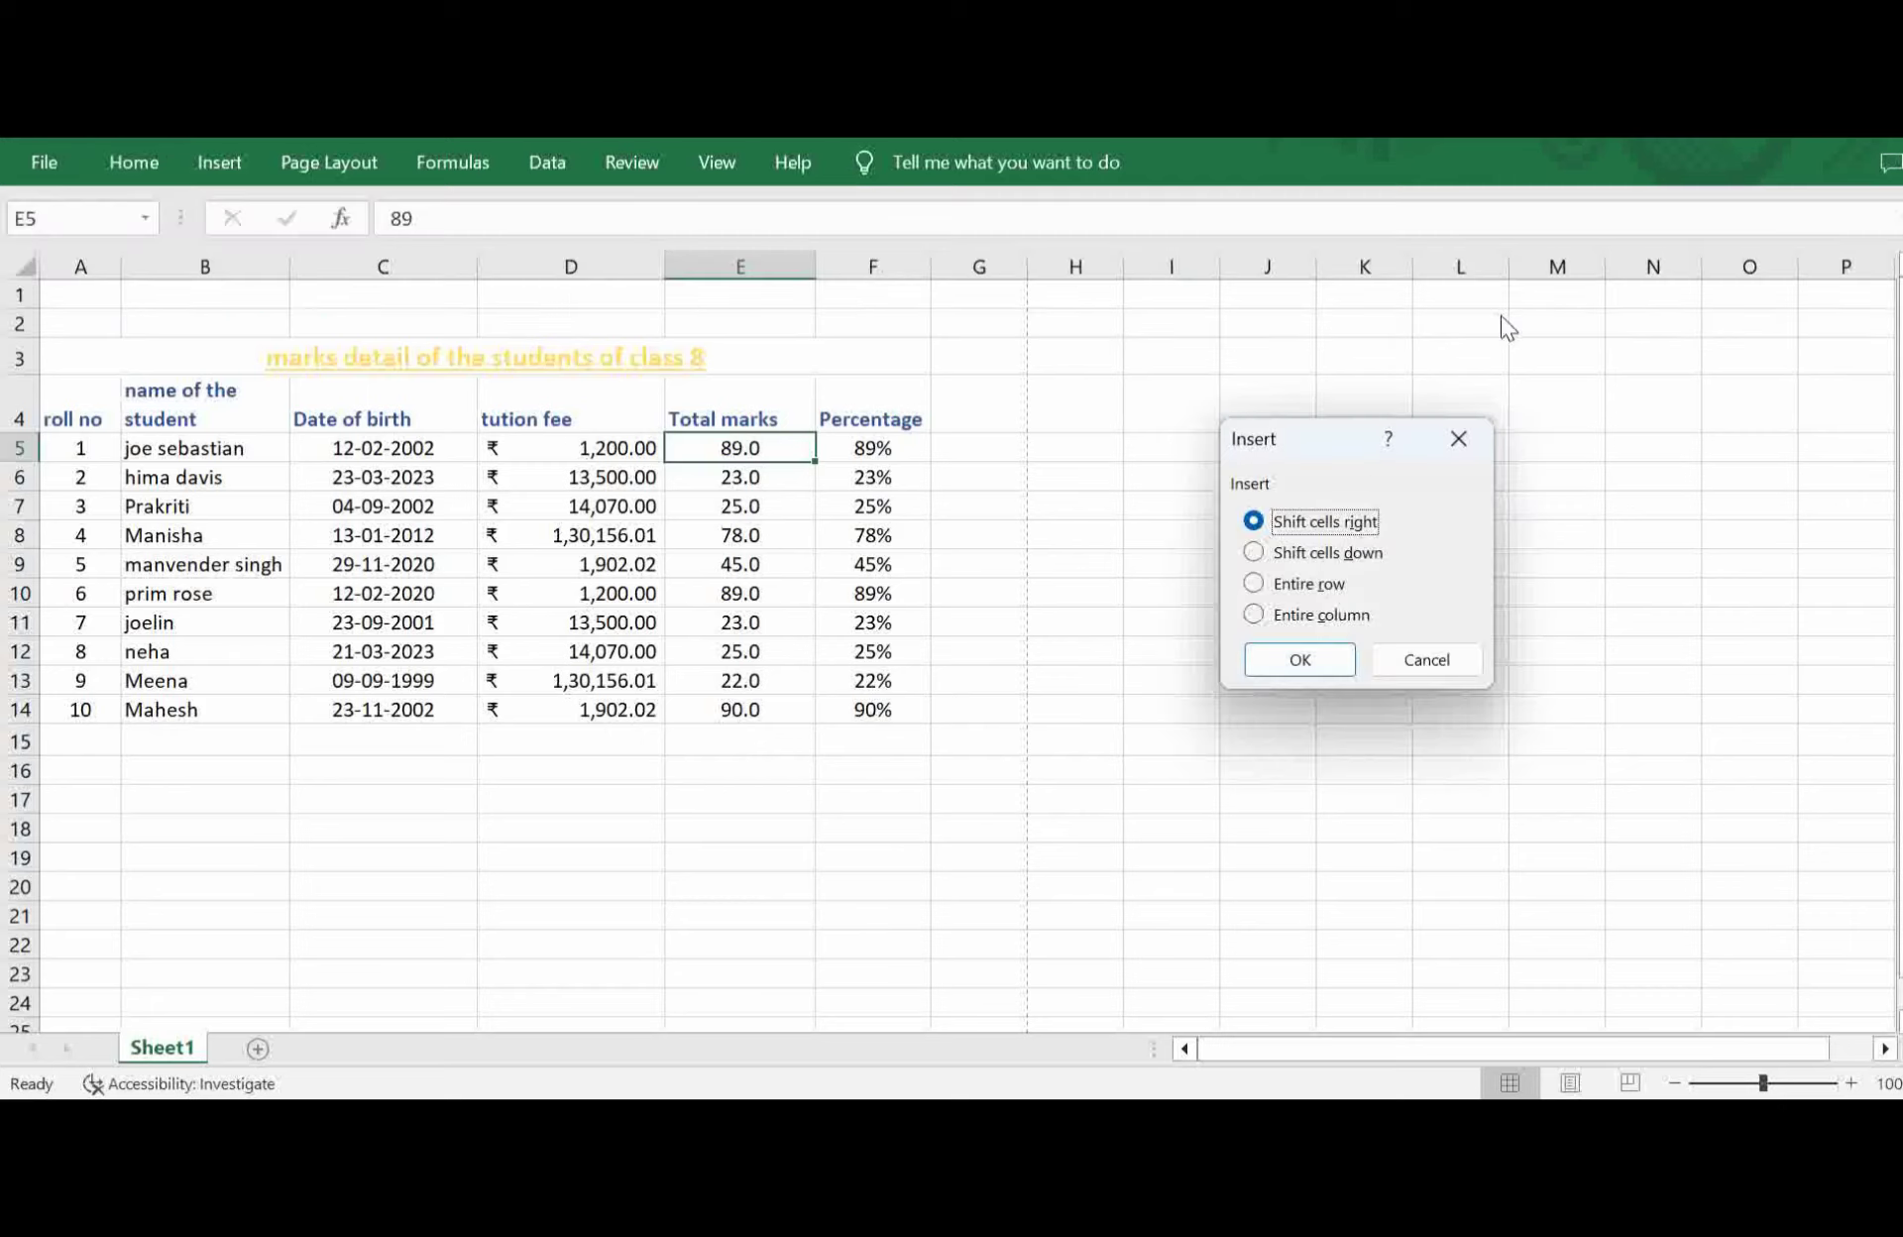
left_click(1281, 549)
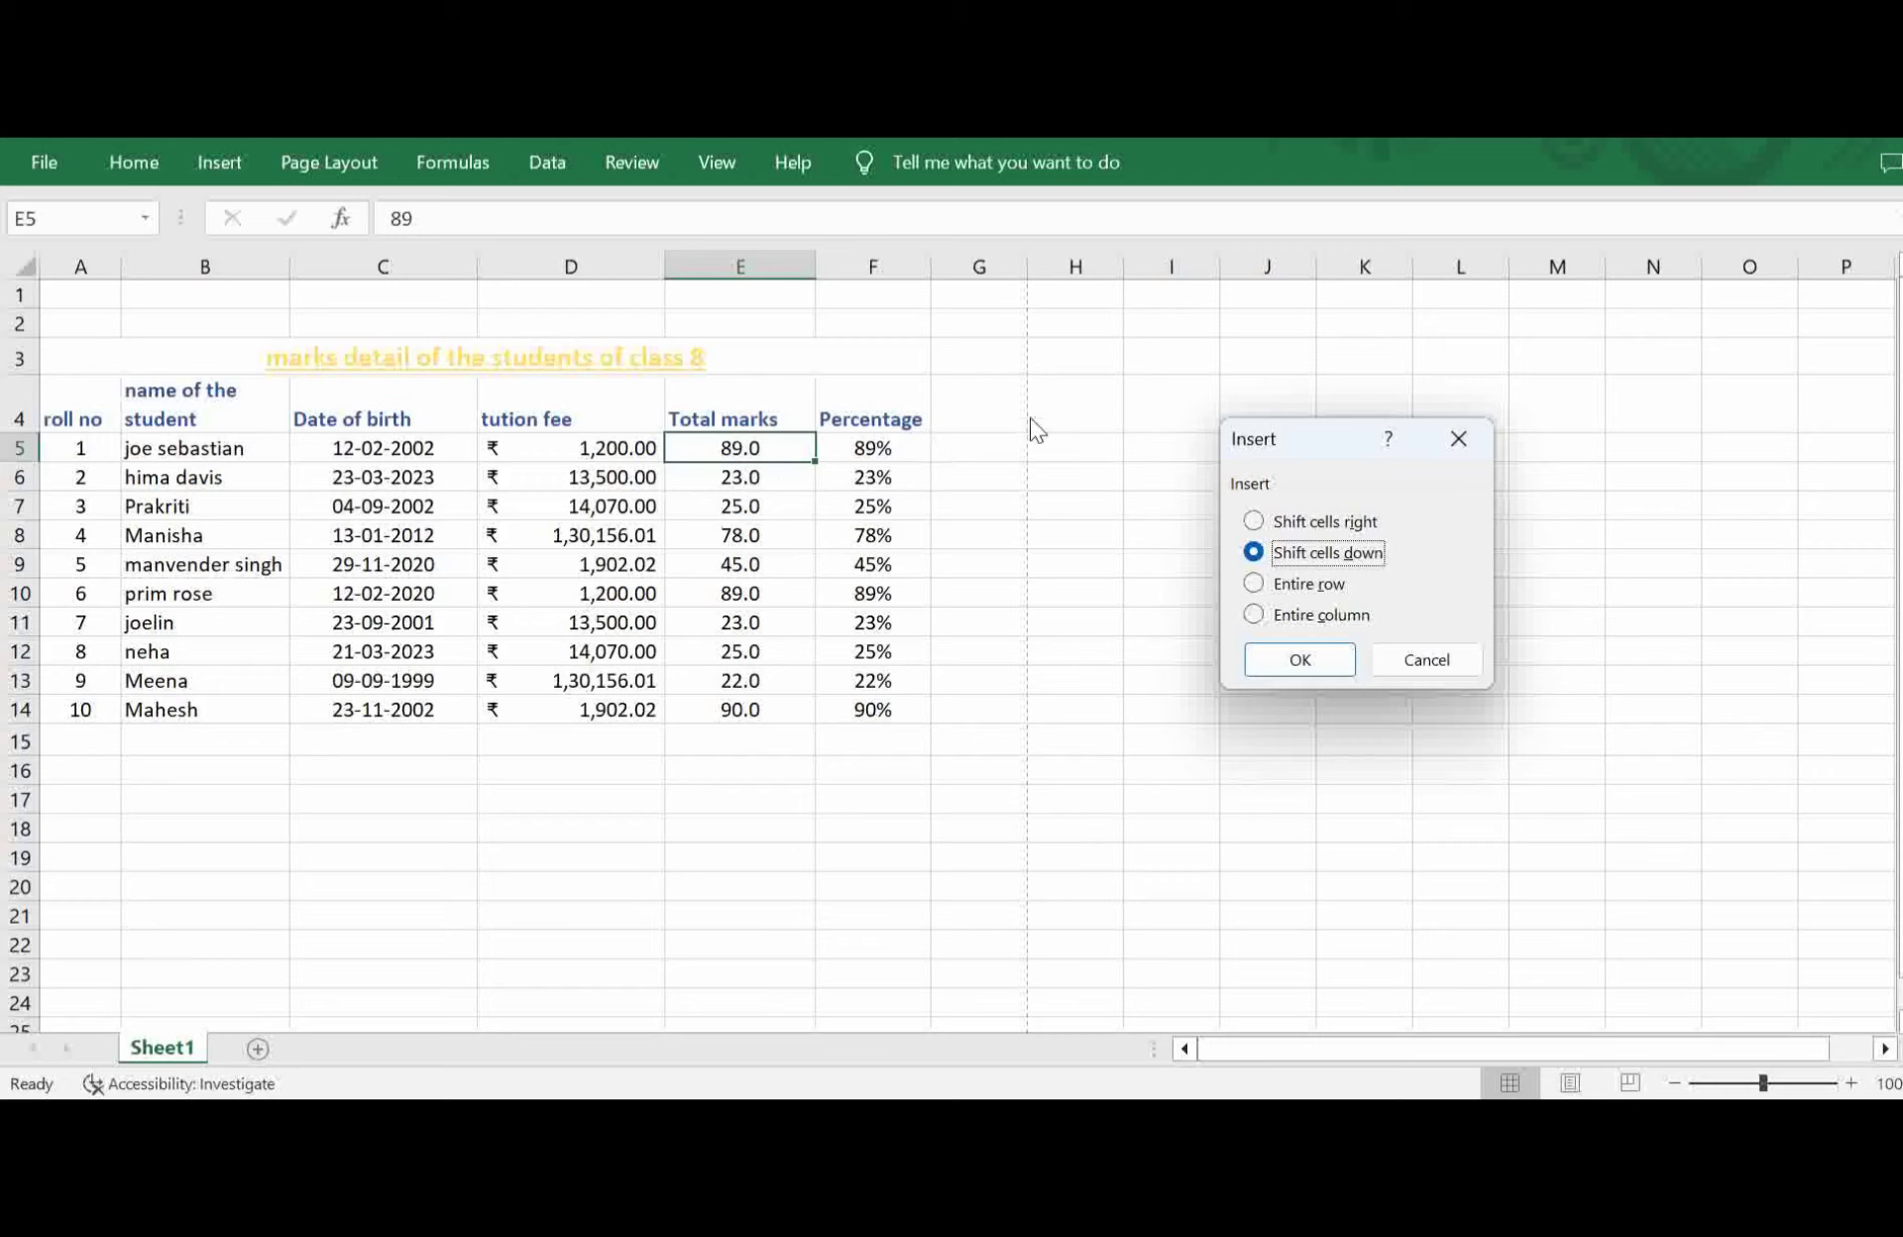
left_click(1299, 659)
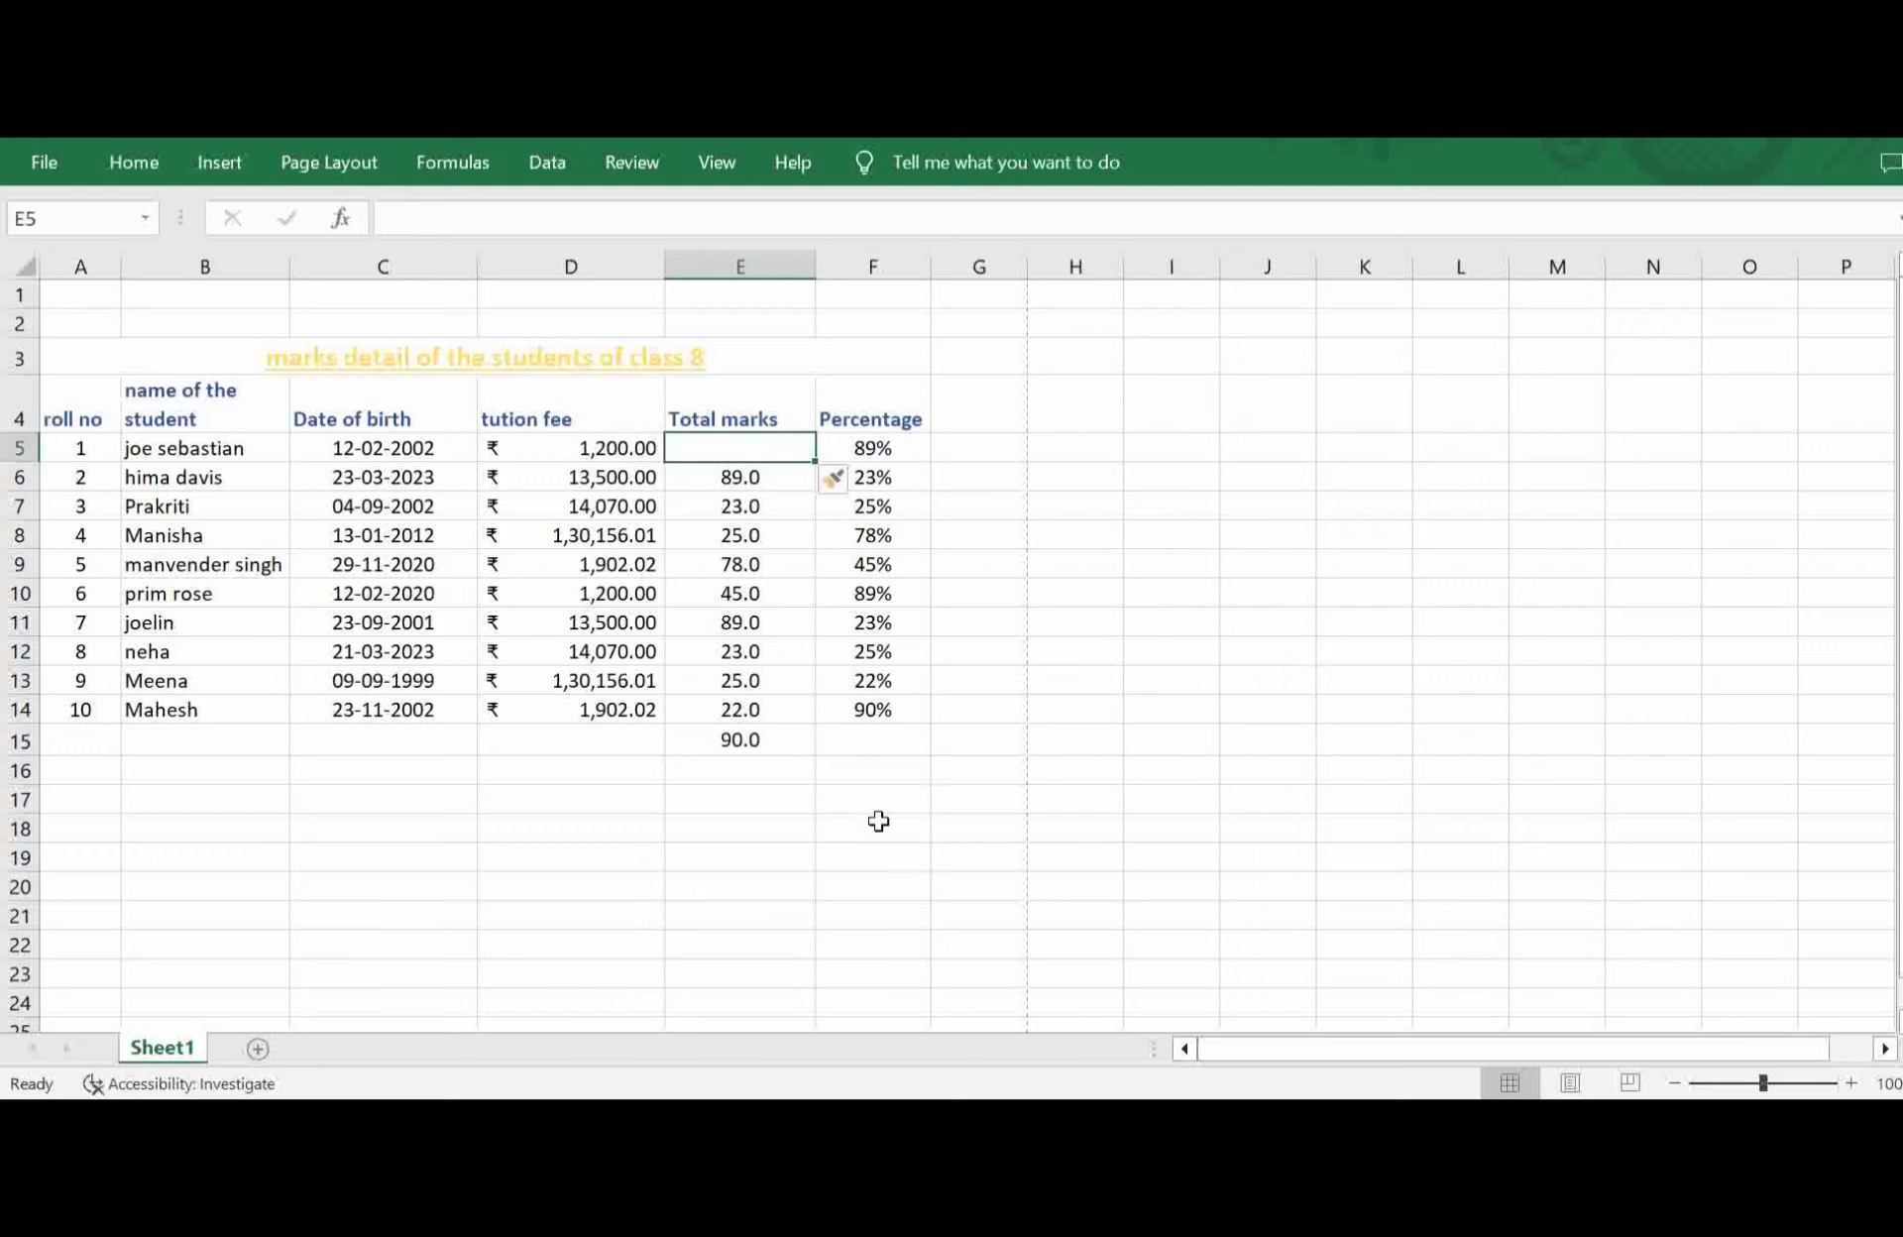
key("ctrl+z")
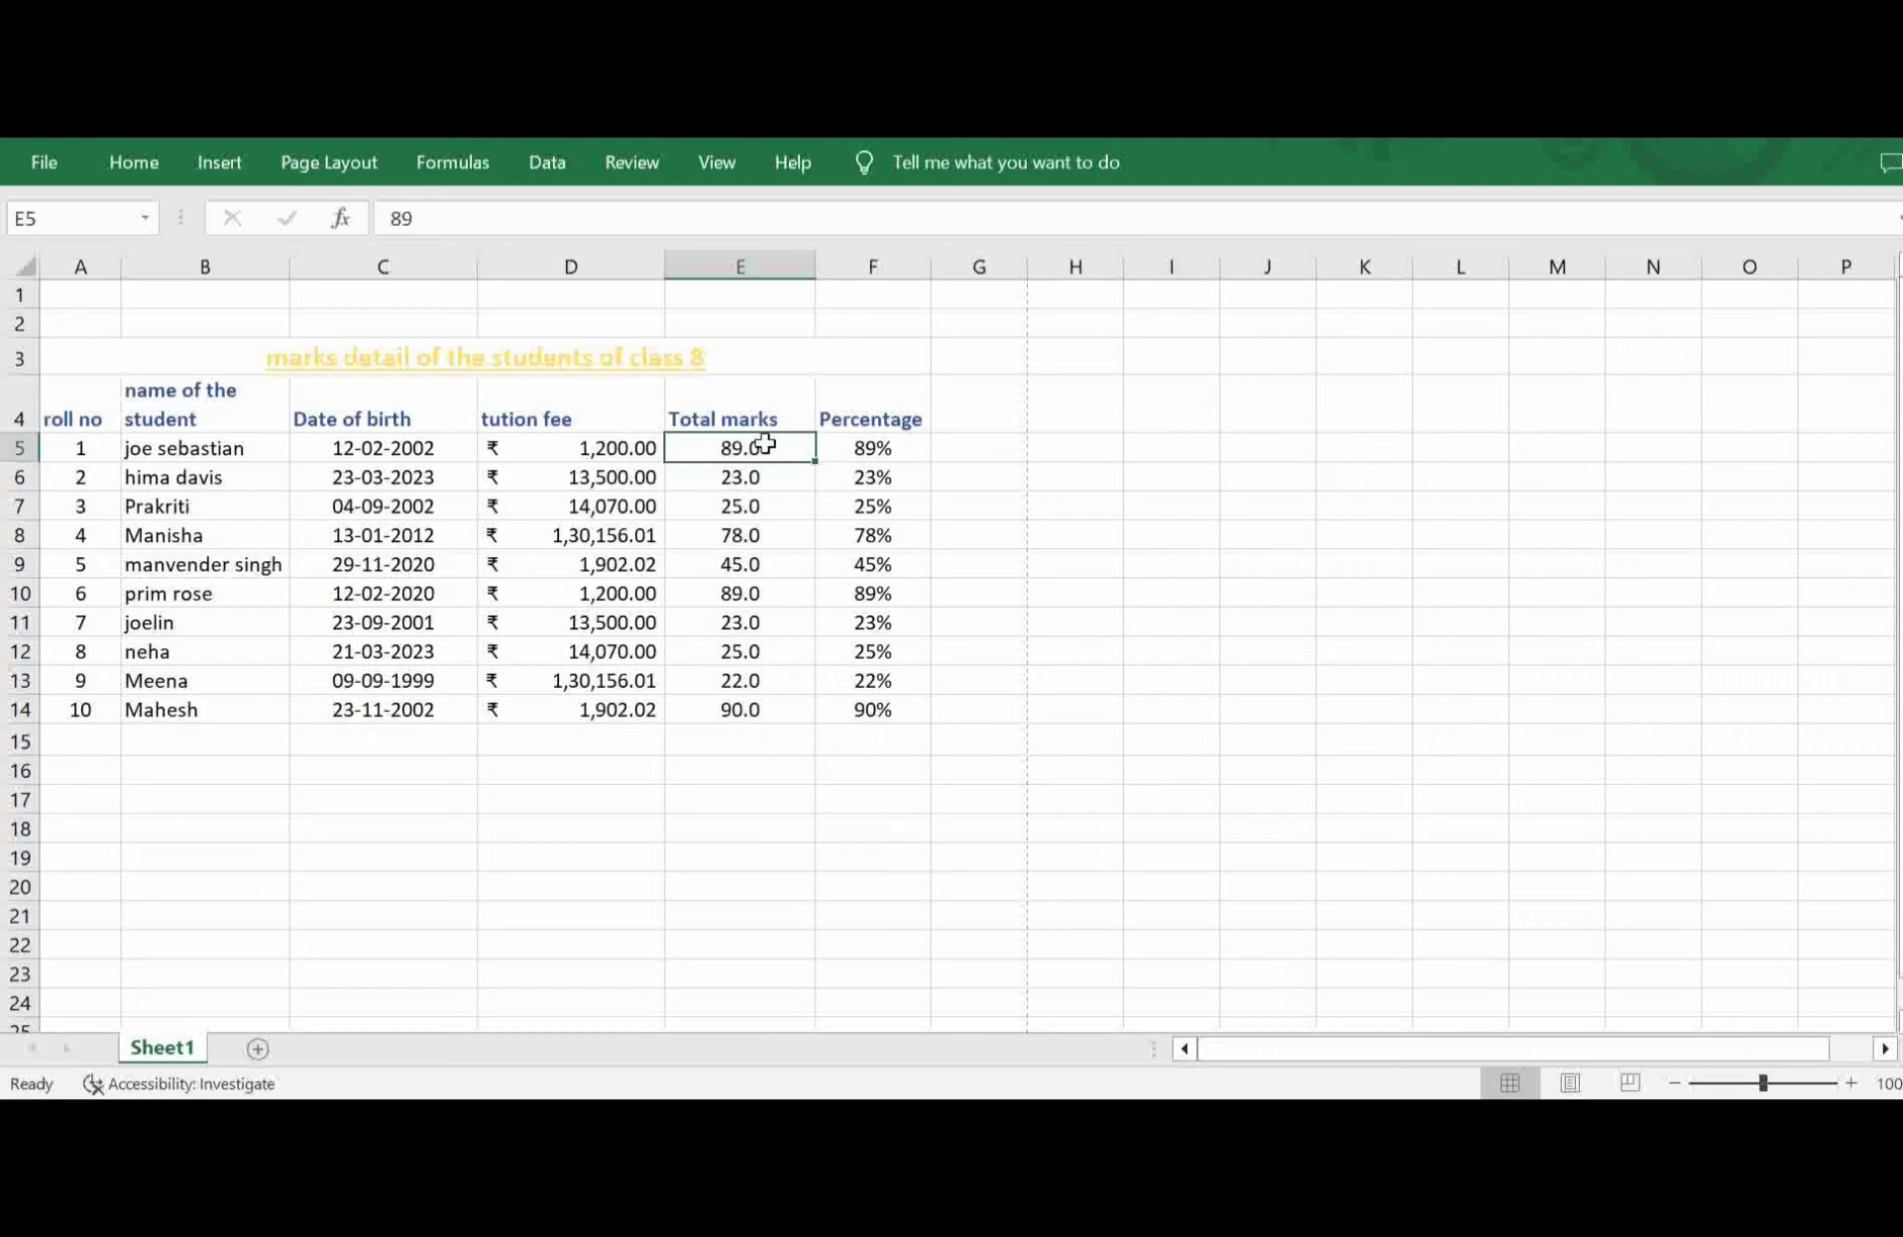
Insert a blank sheet column before the Total marks column, and undo the insertion.
left_click(139, 174)
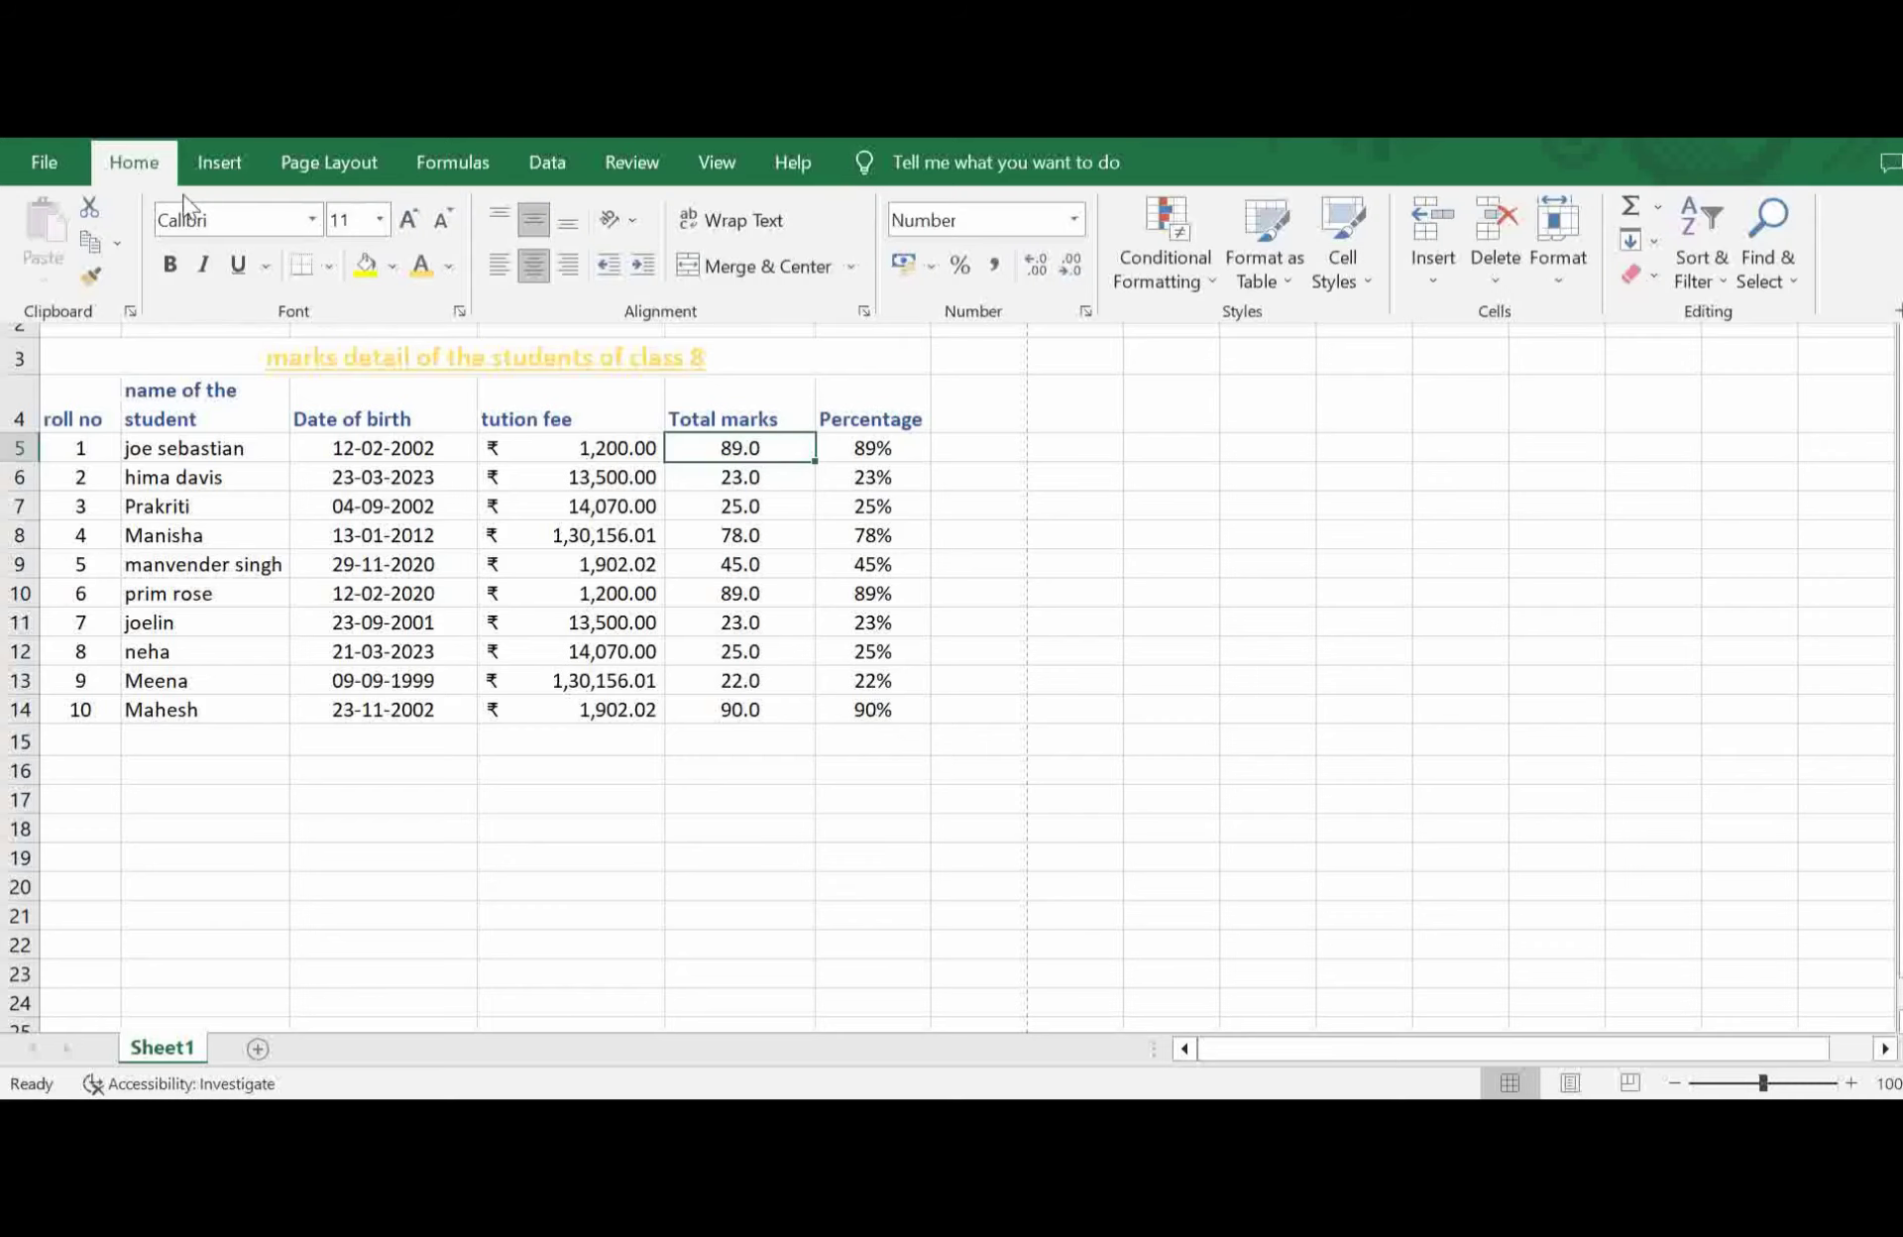
left_click(1427, 281)
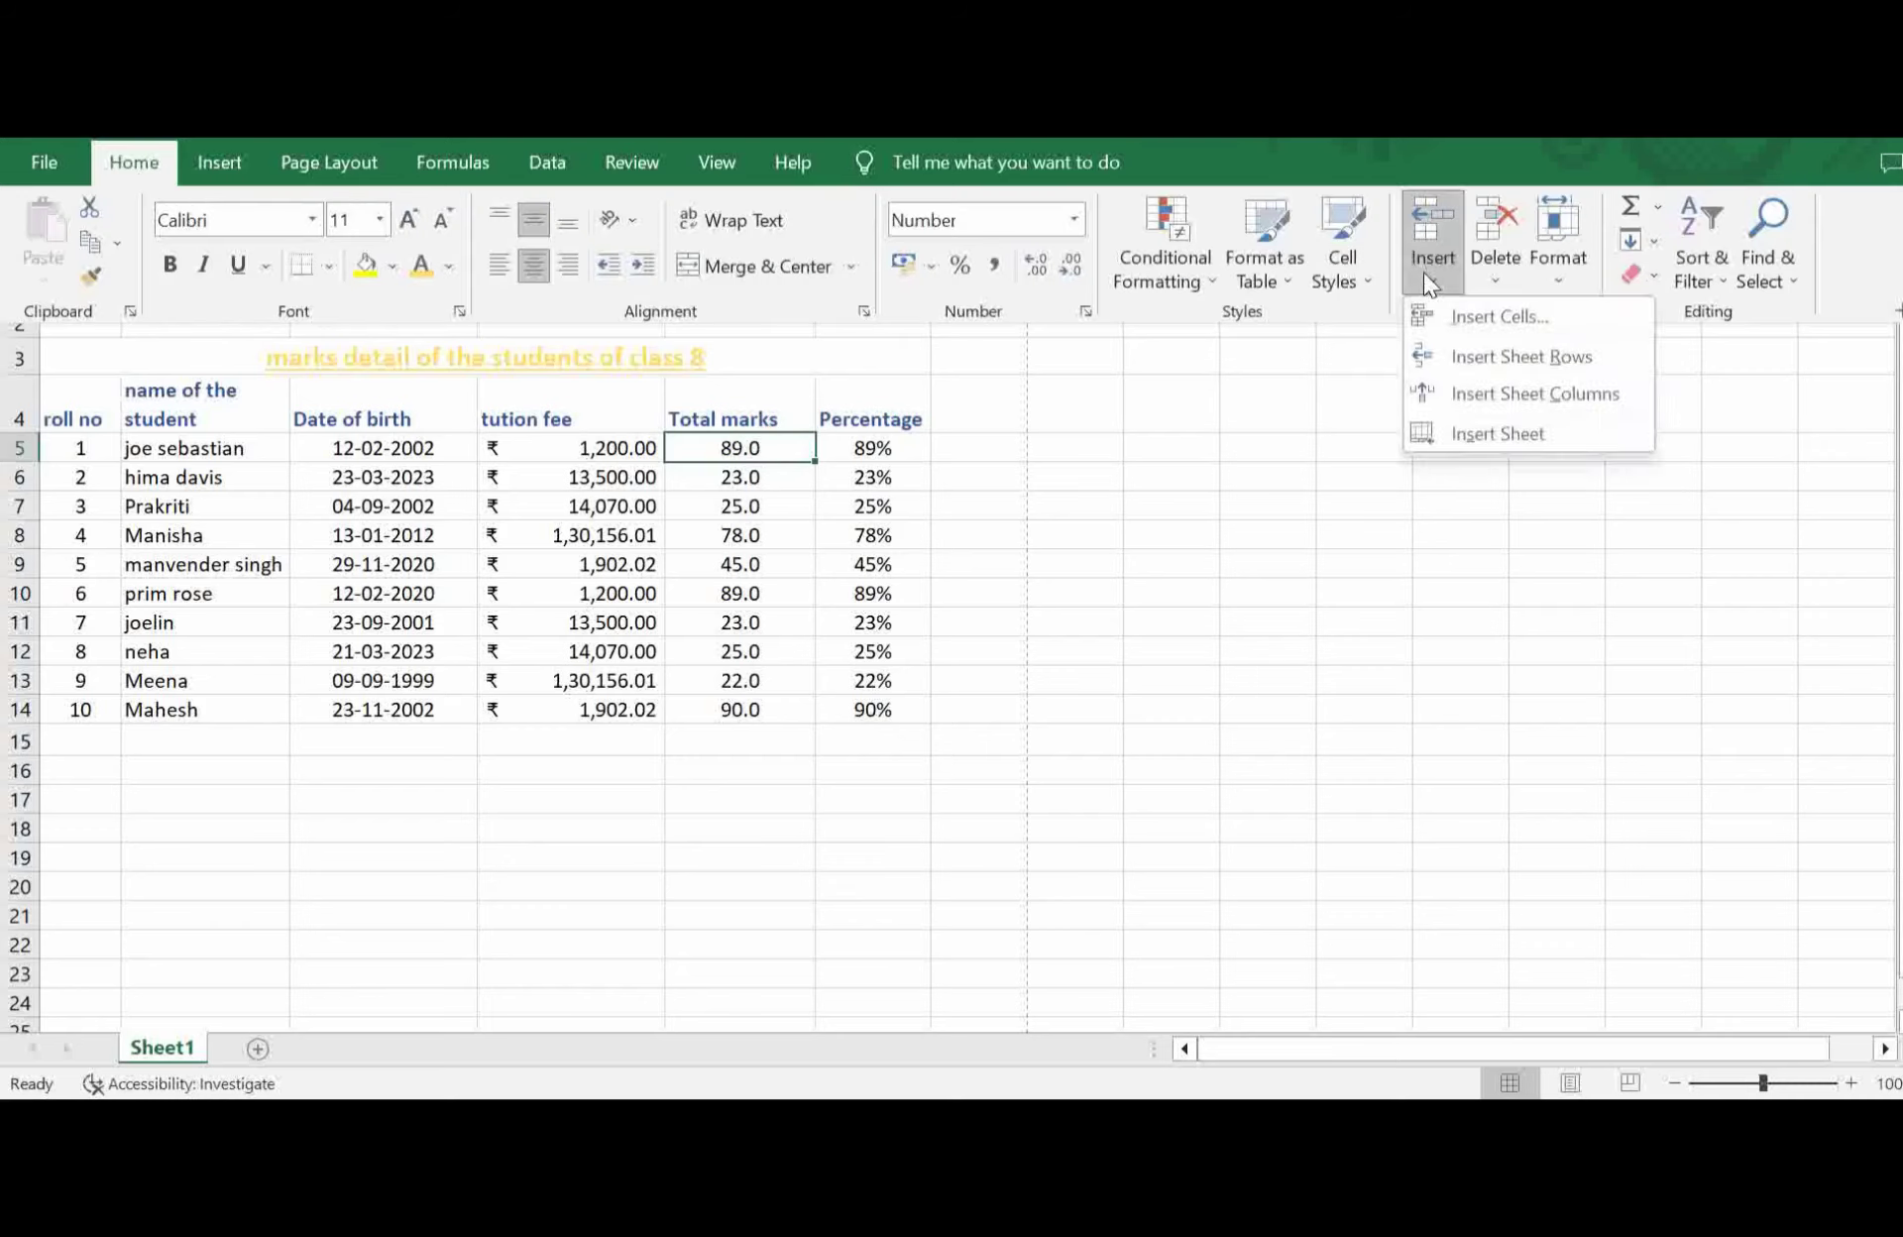
left_click(1526, 393)
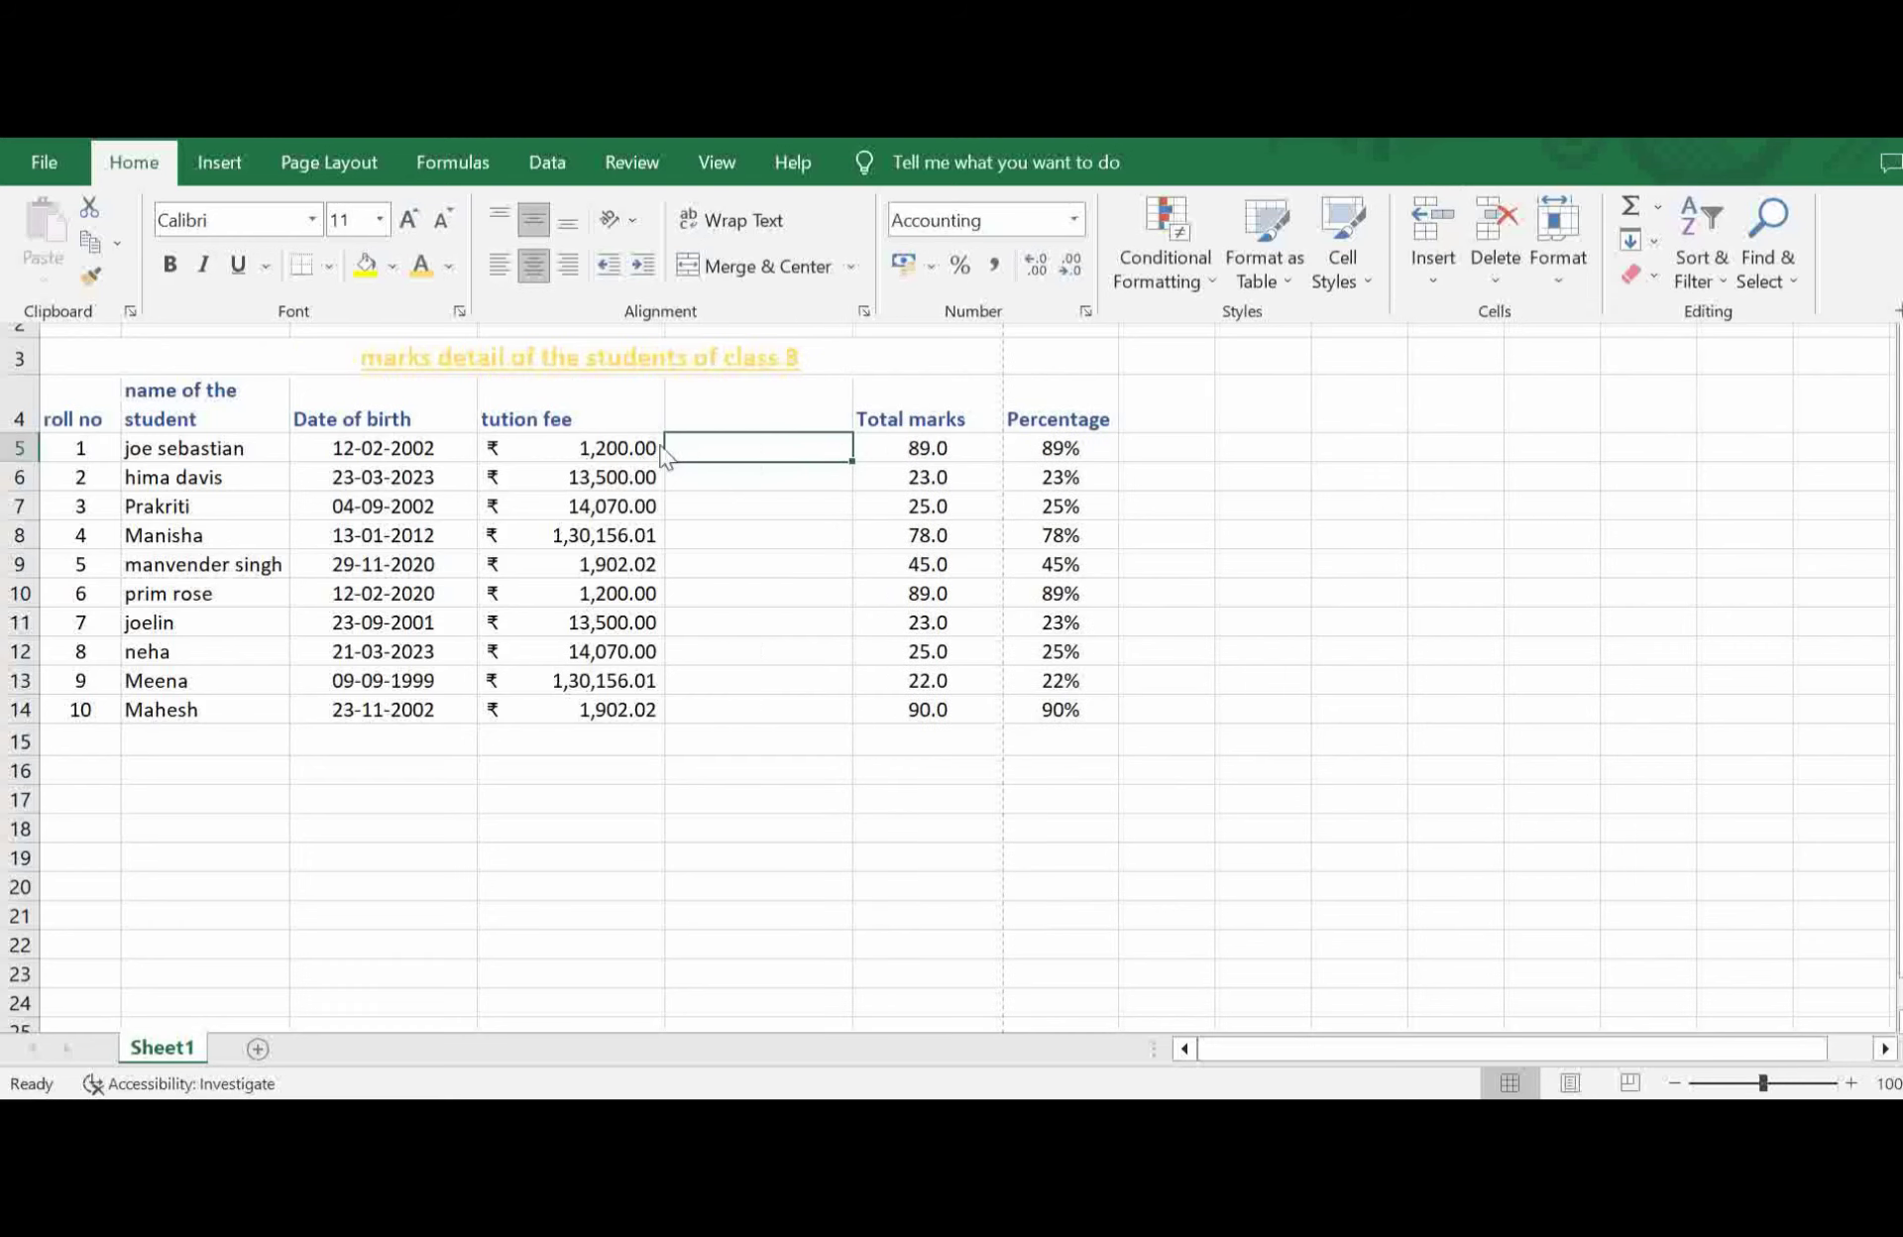
left_click(785, 466)
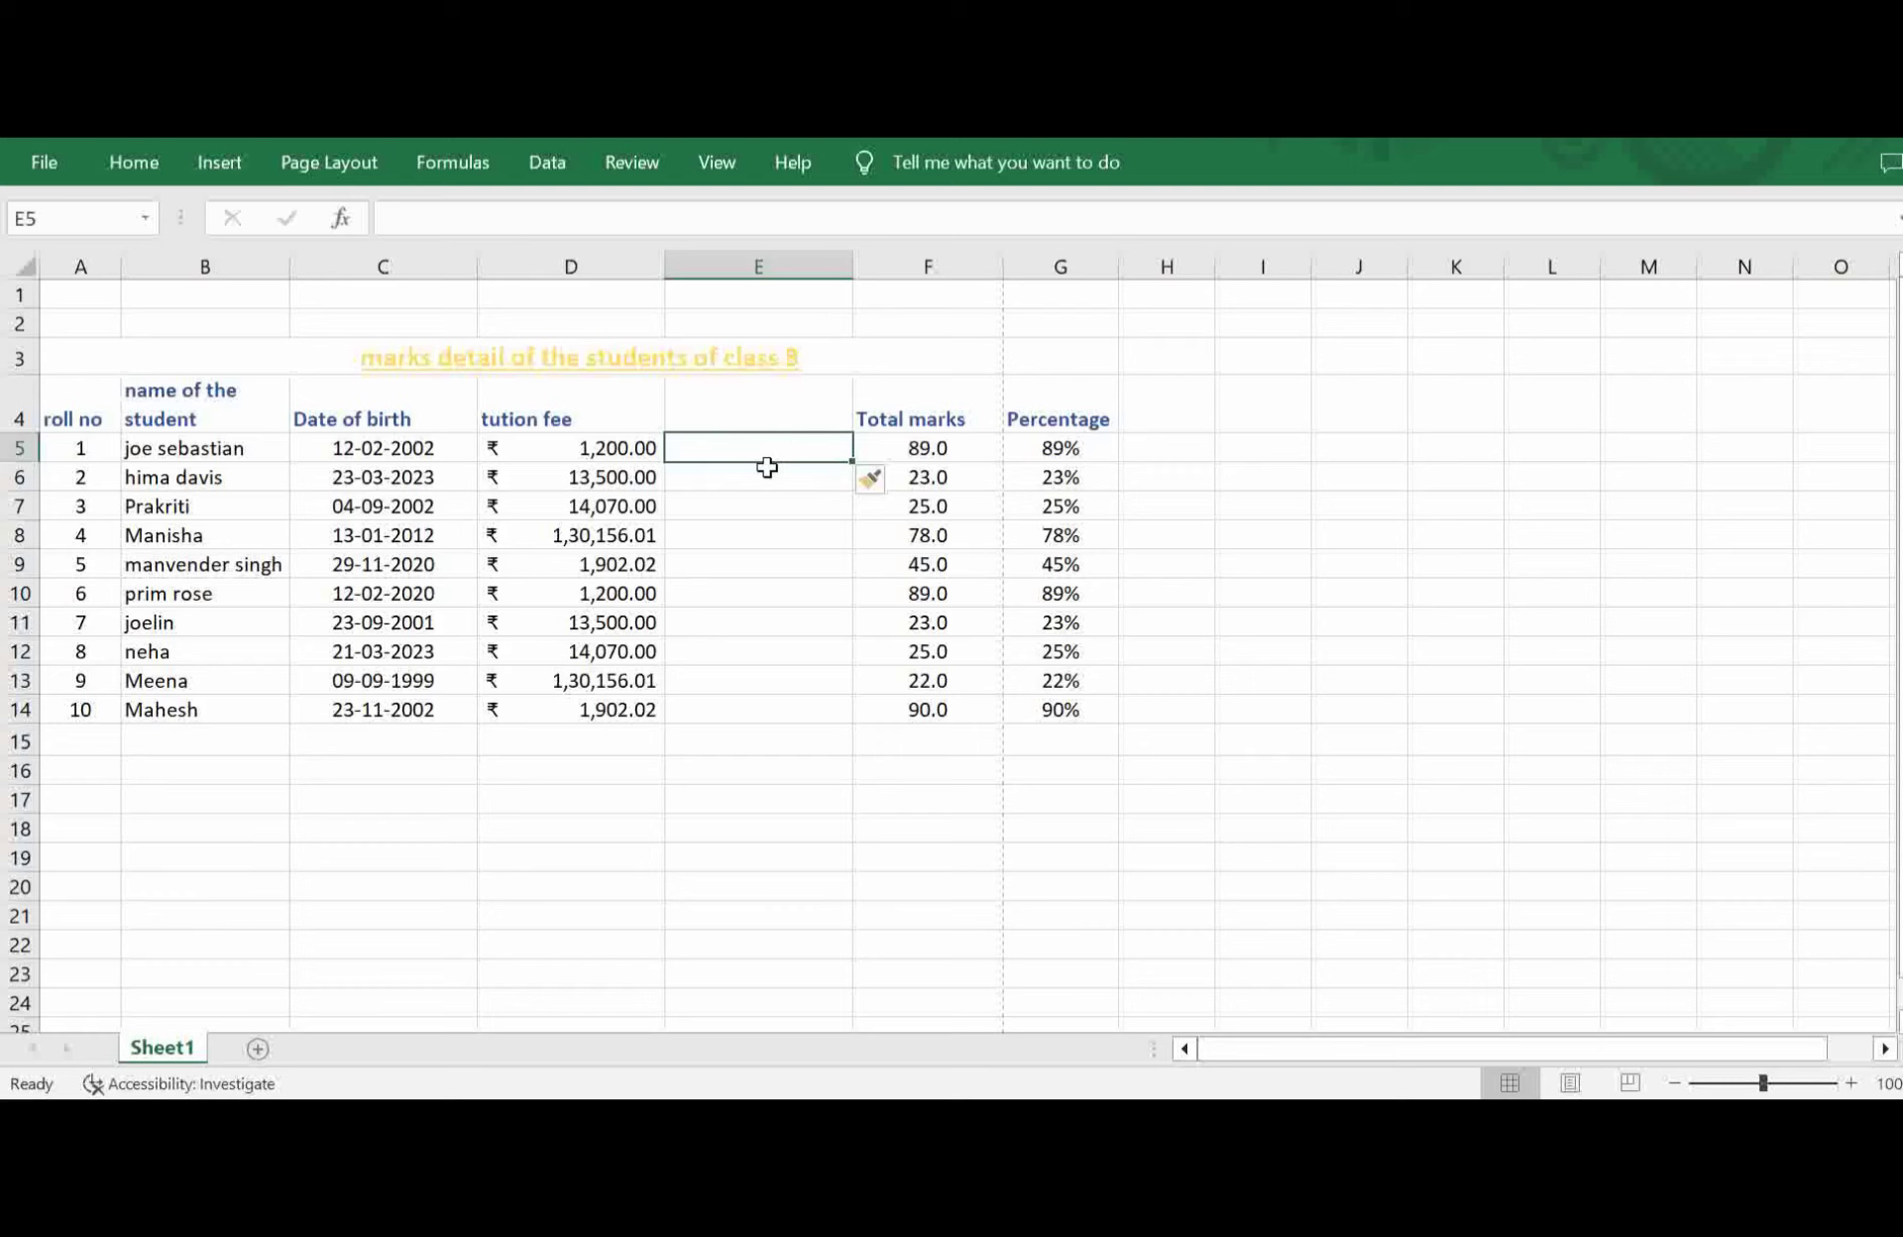
key("ctrl+z")
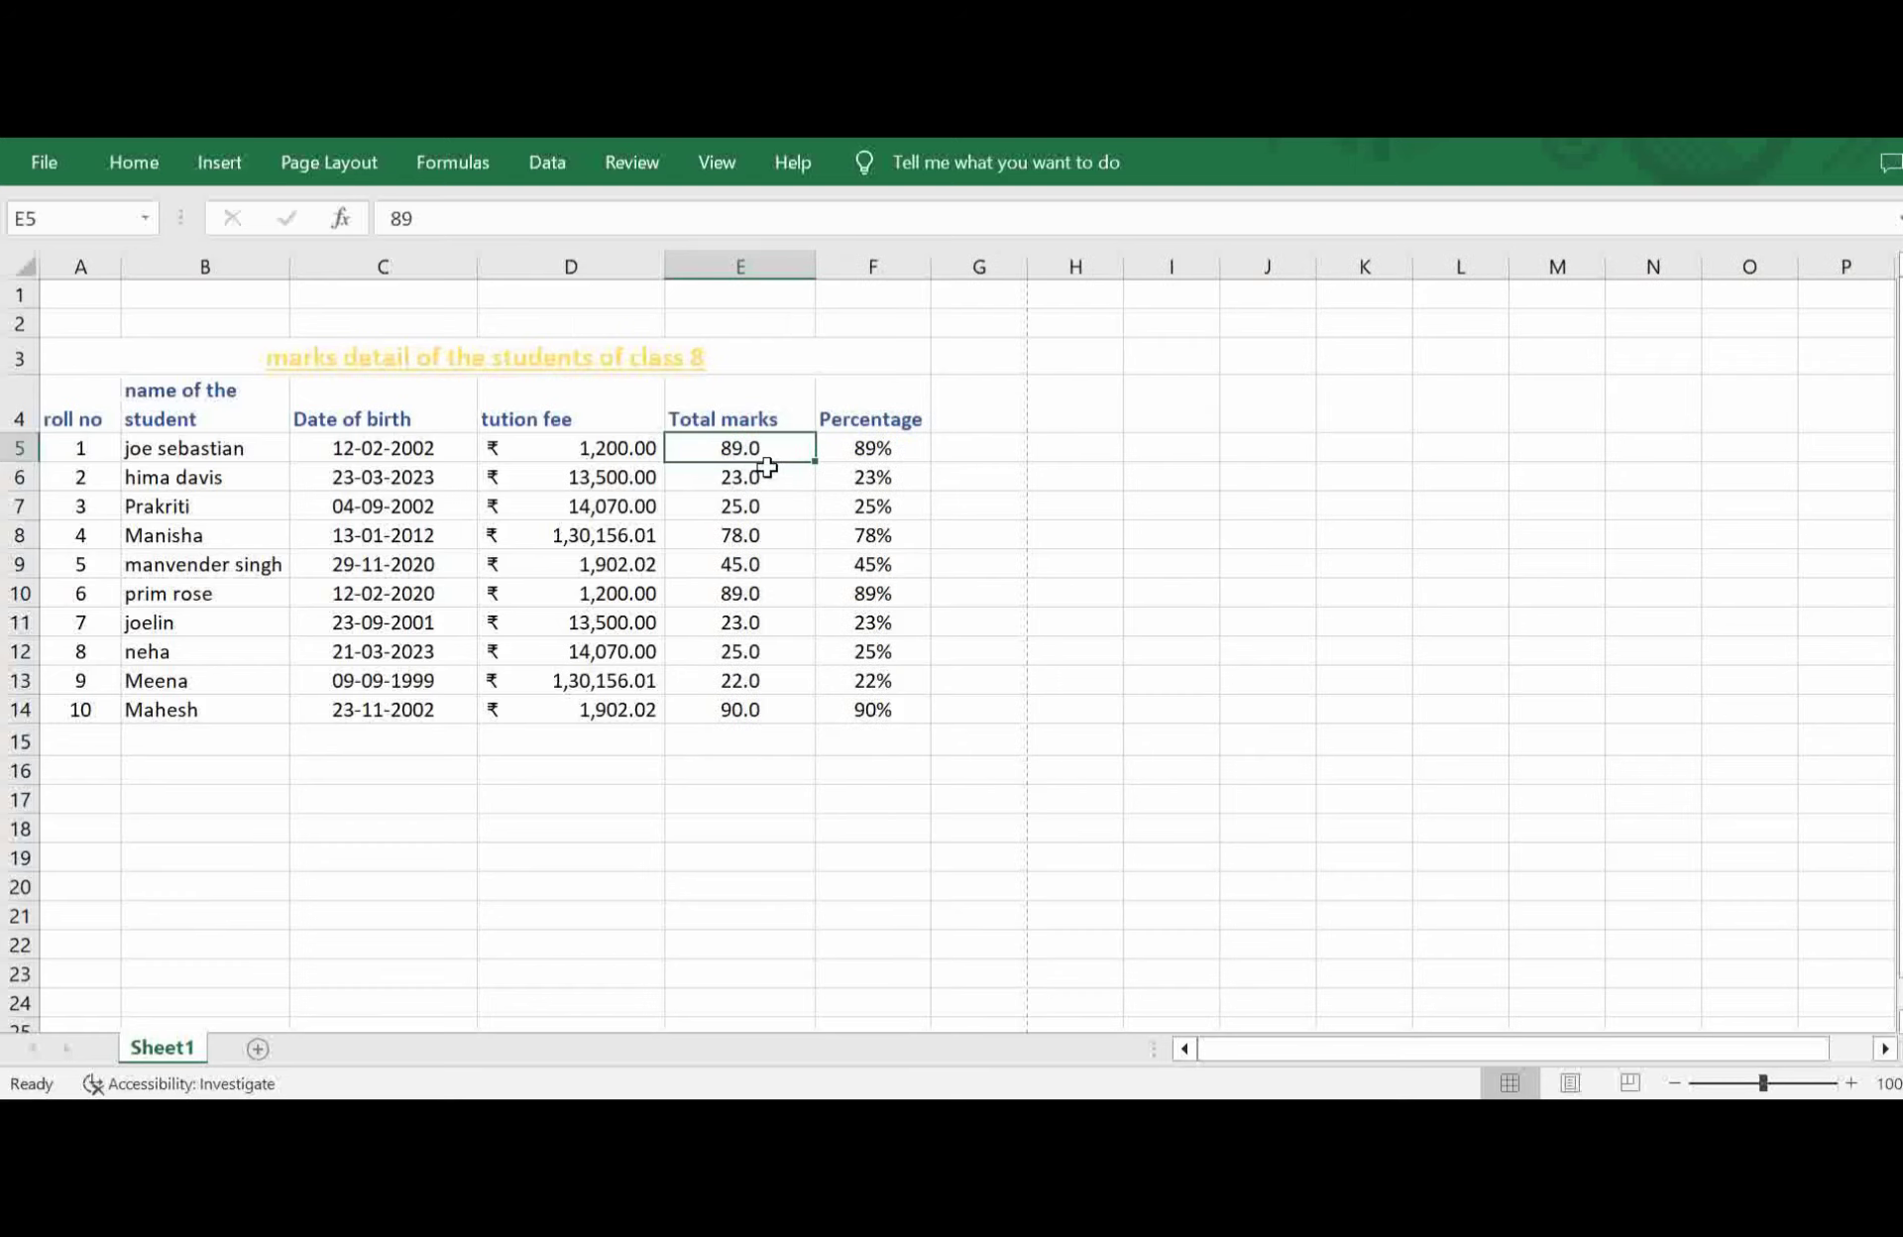
Use Insert Cells at E5 with the Entire row option to add a blank row, and undo it.
left_click(132, 165)
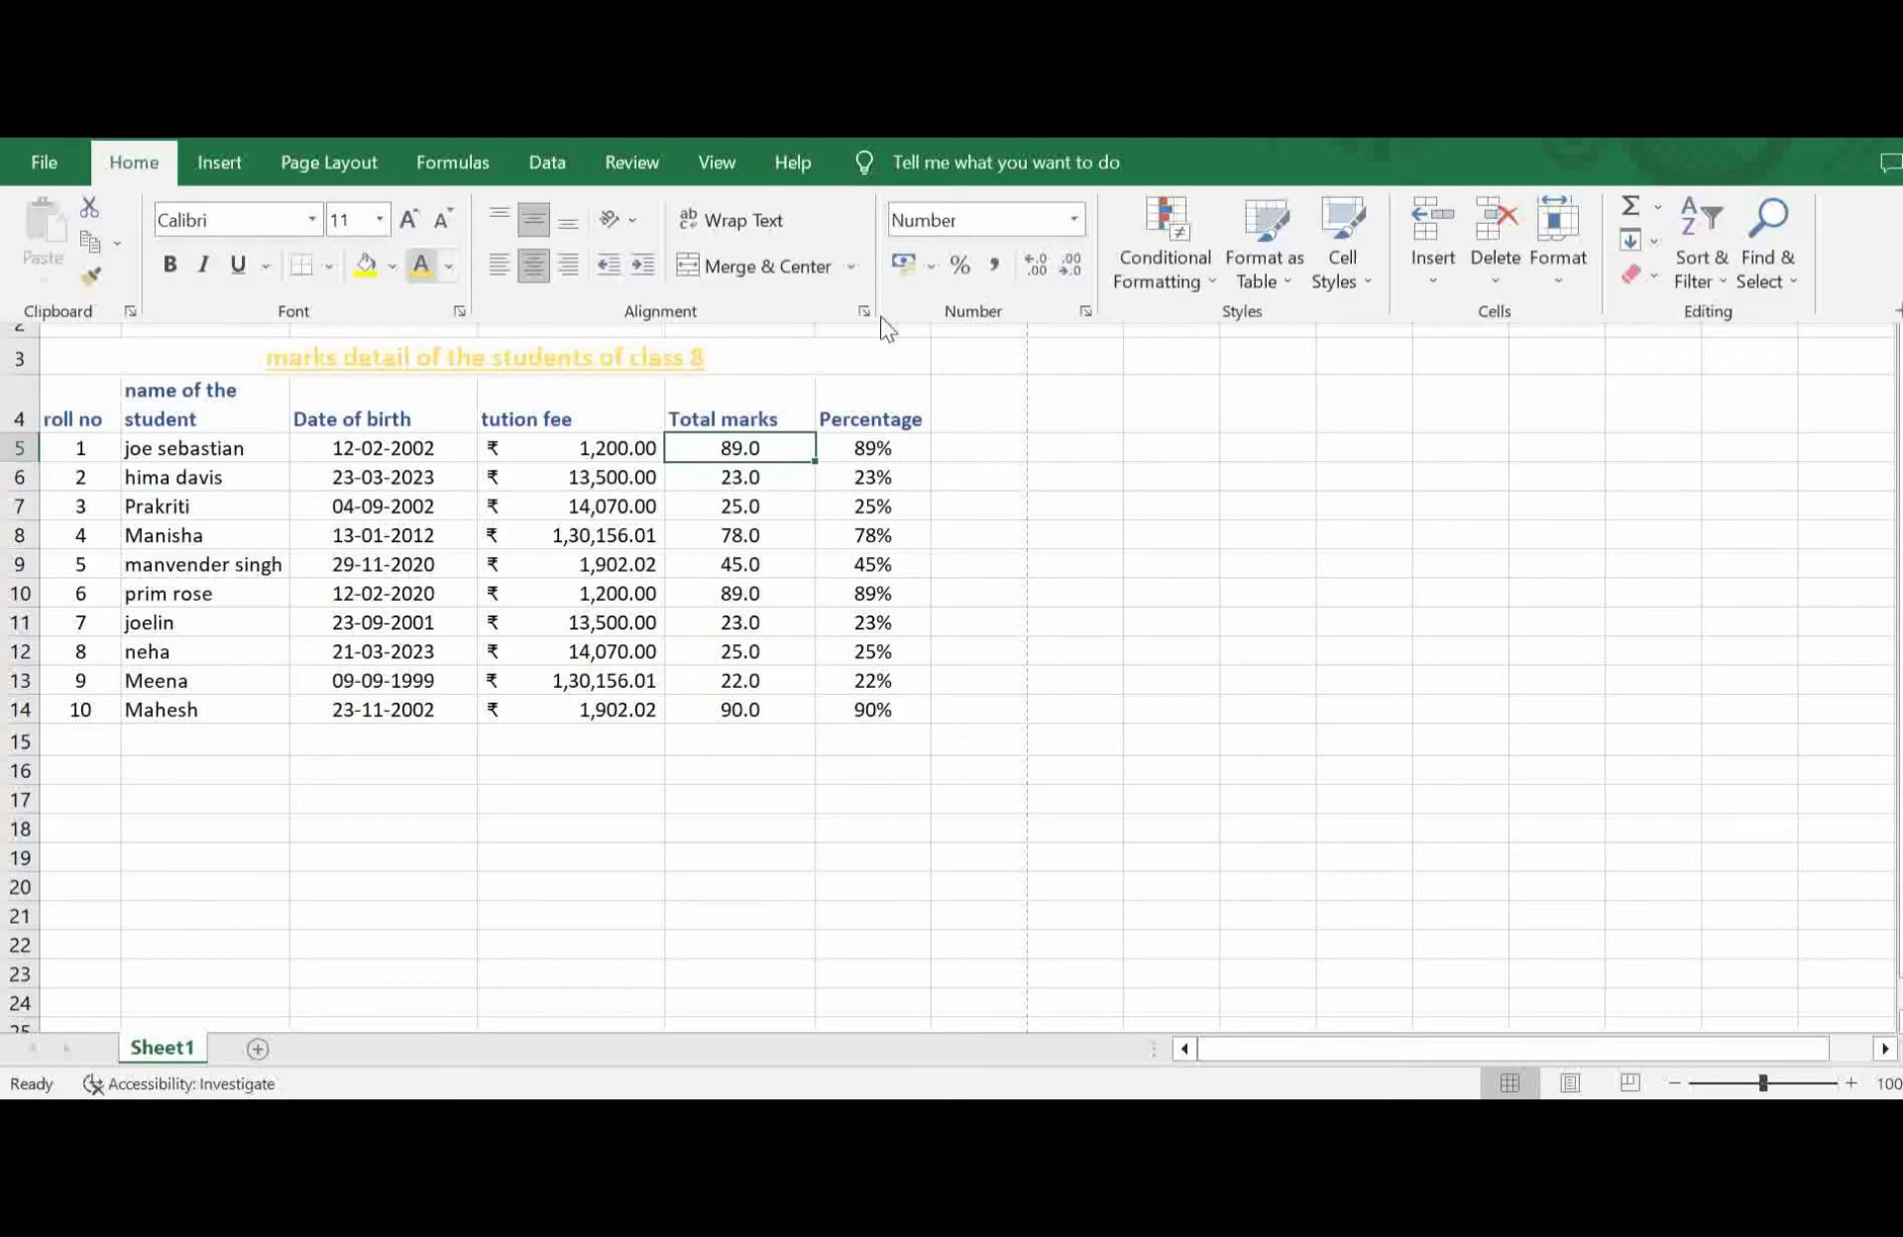
left_click(1427, 282)
left_click(1532, 314)
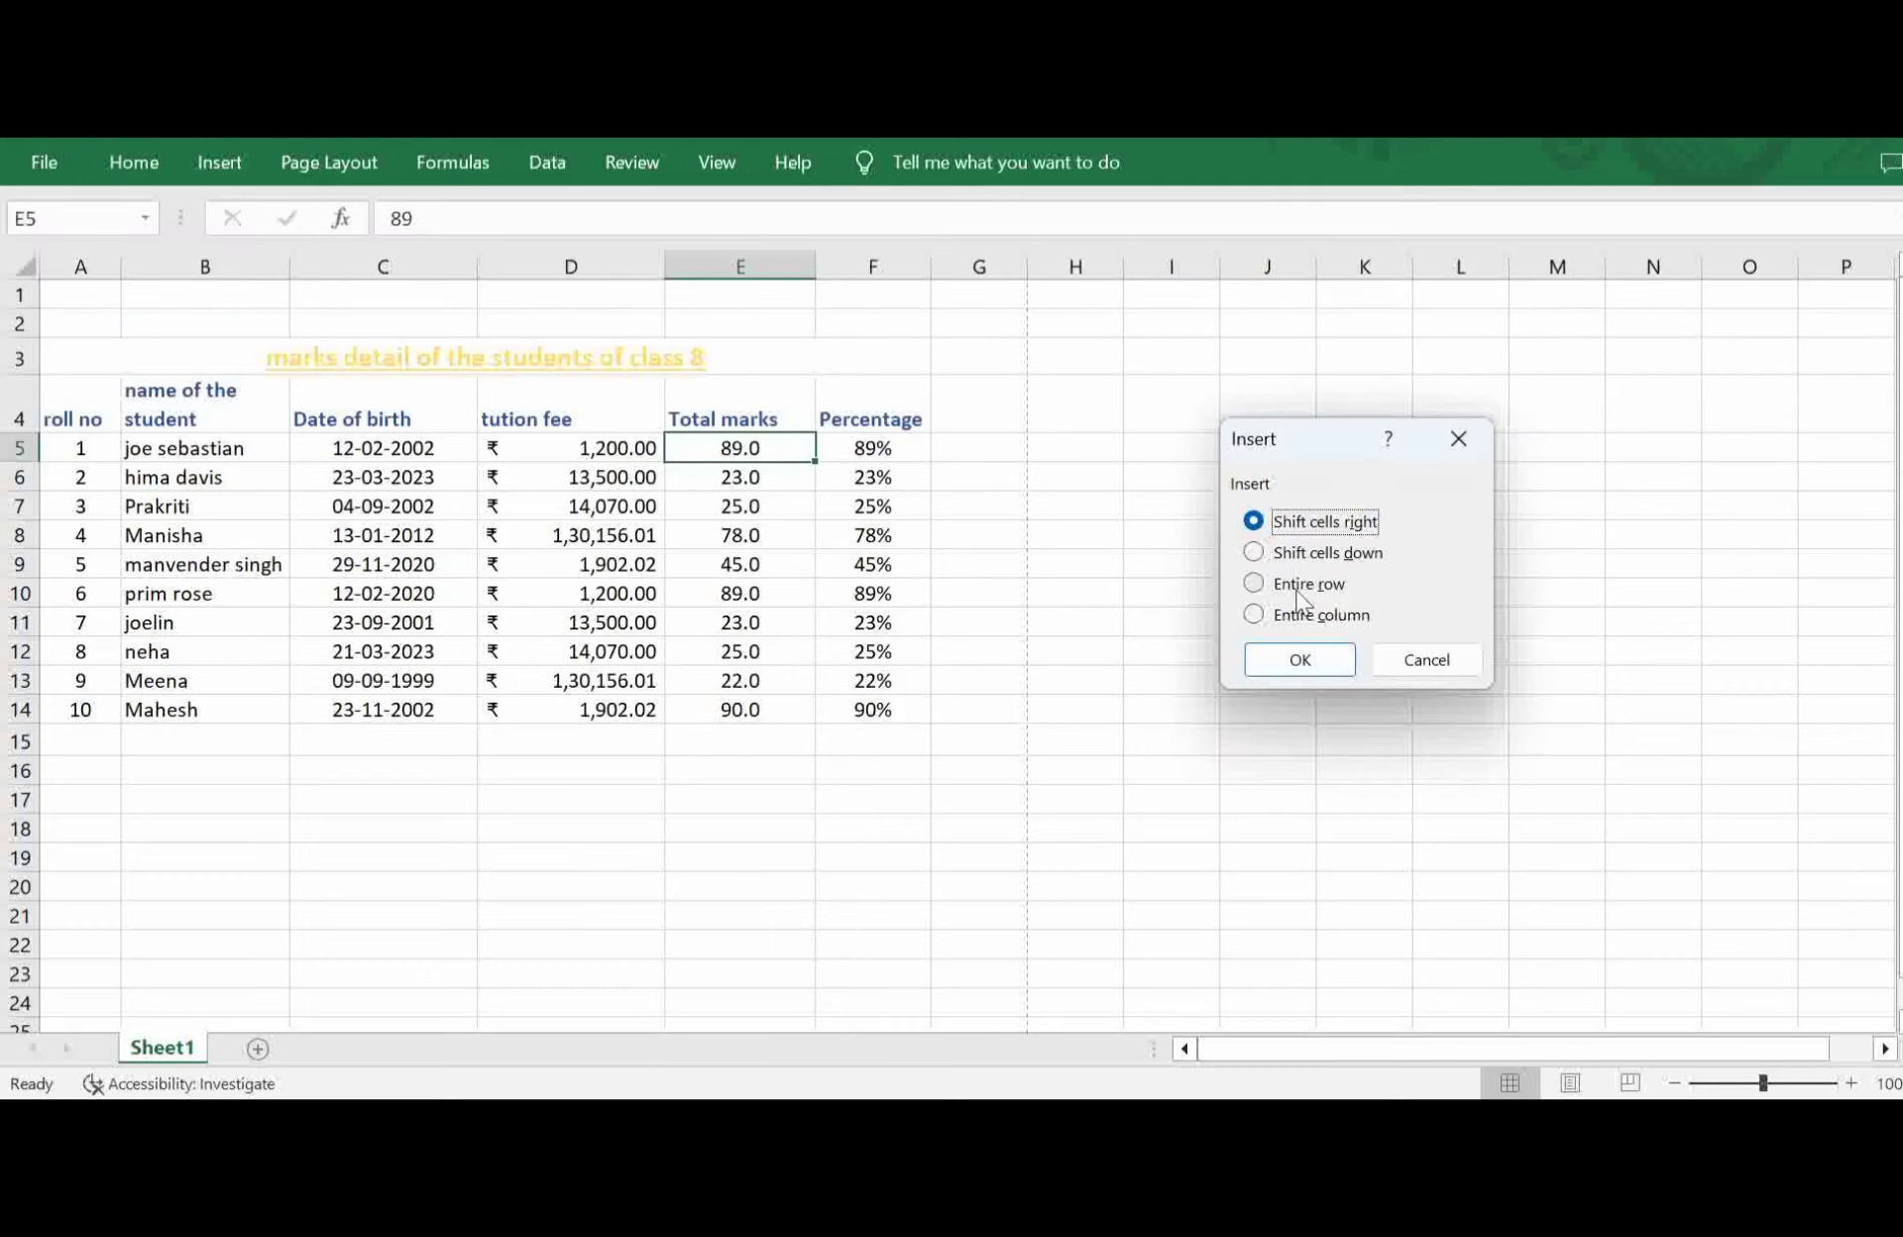
left_click(1311, 586)
left_click(1300, 662)
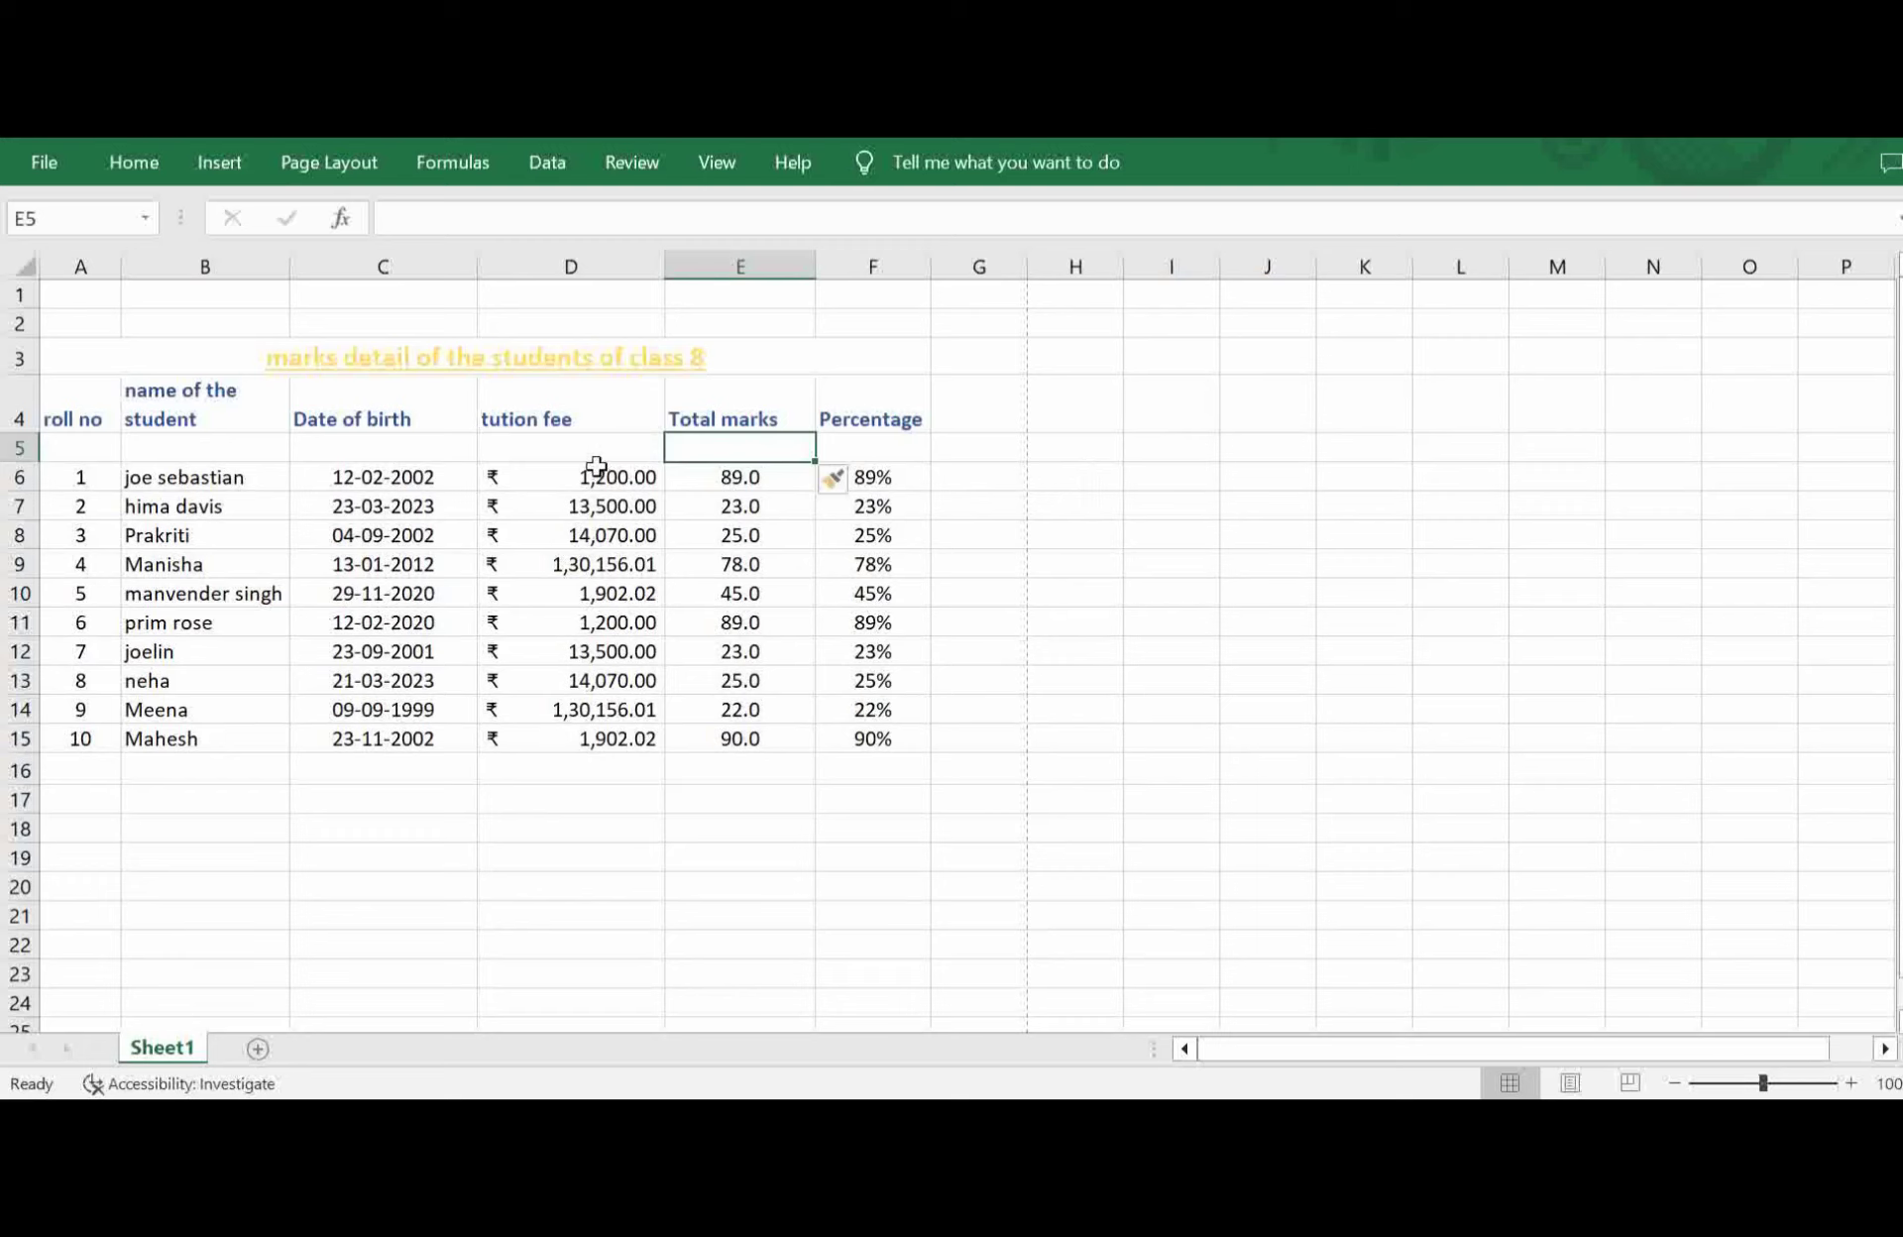
key("ctrl+z")
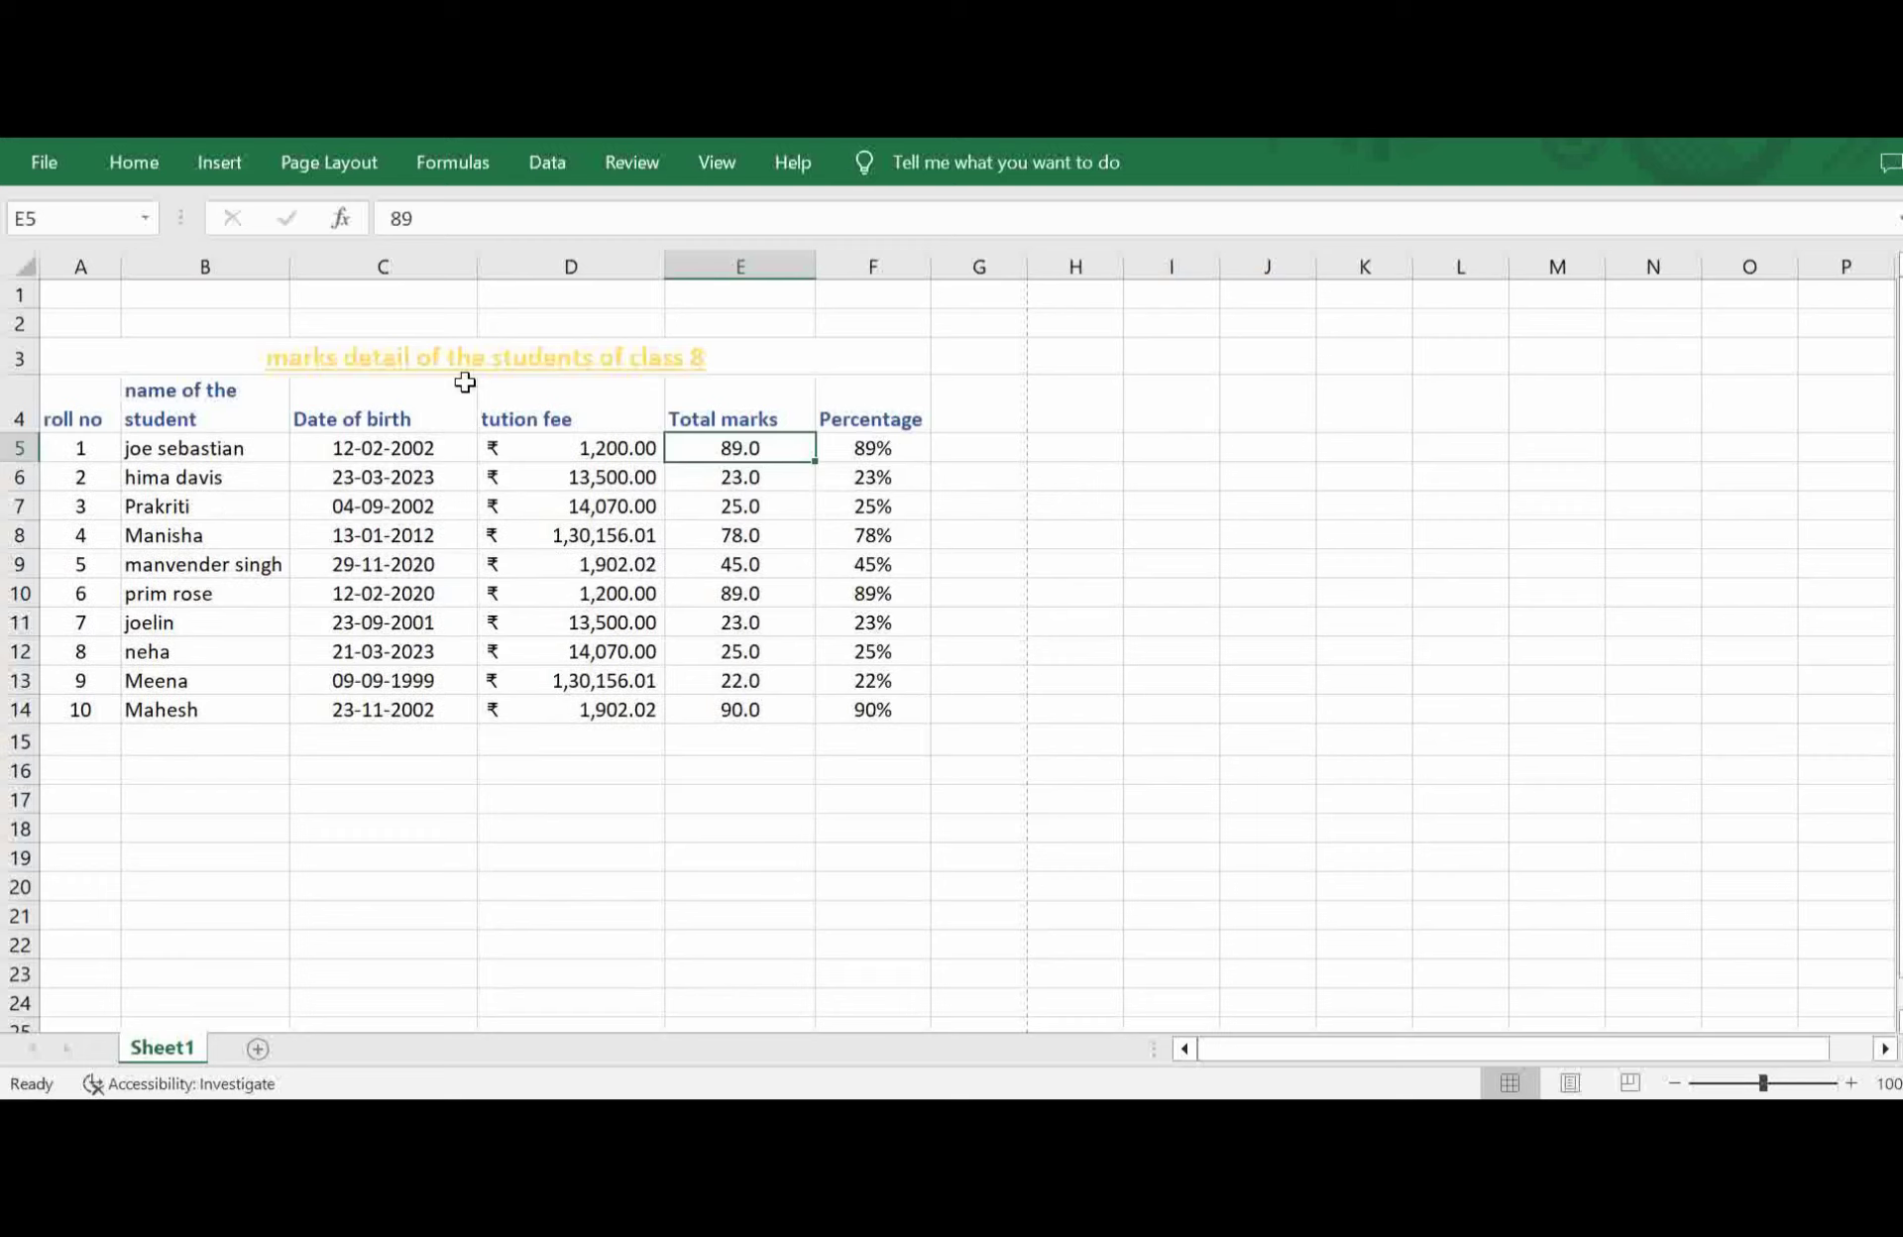
Use Insert Sheet Rows to add a blank row above the roll no 1 record, and undo it.
left_click(150, 160)
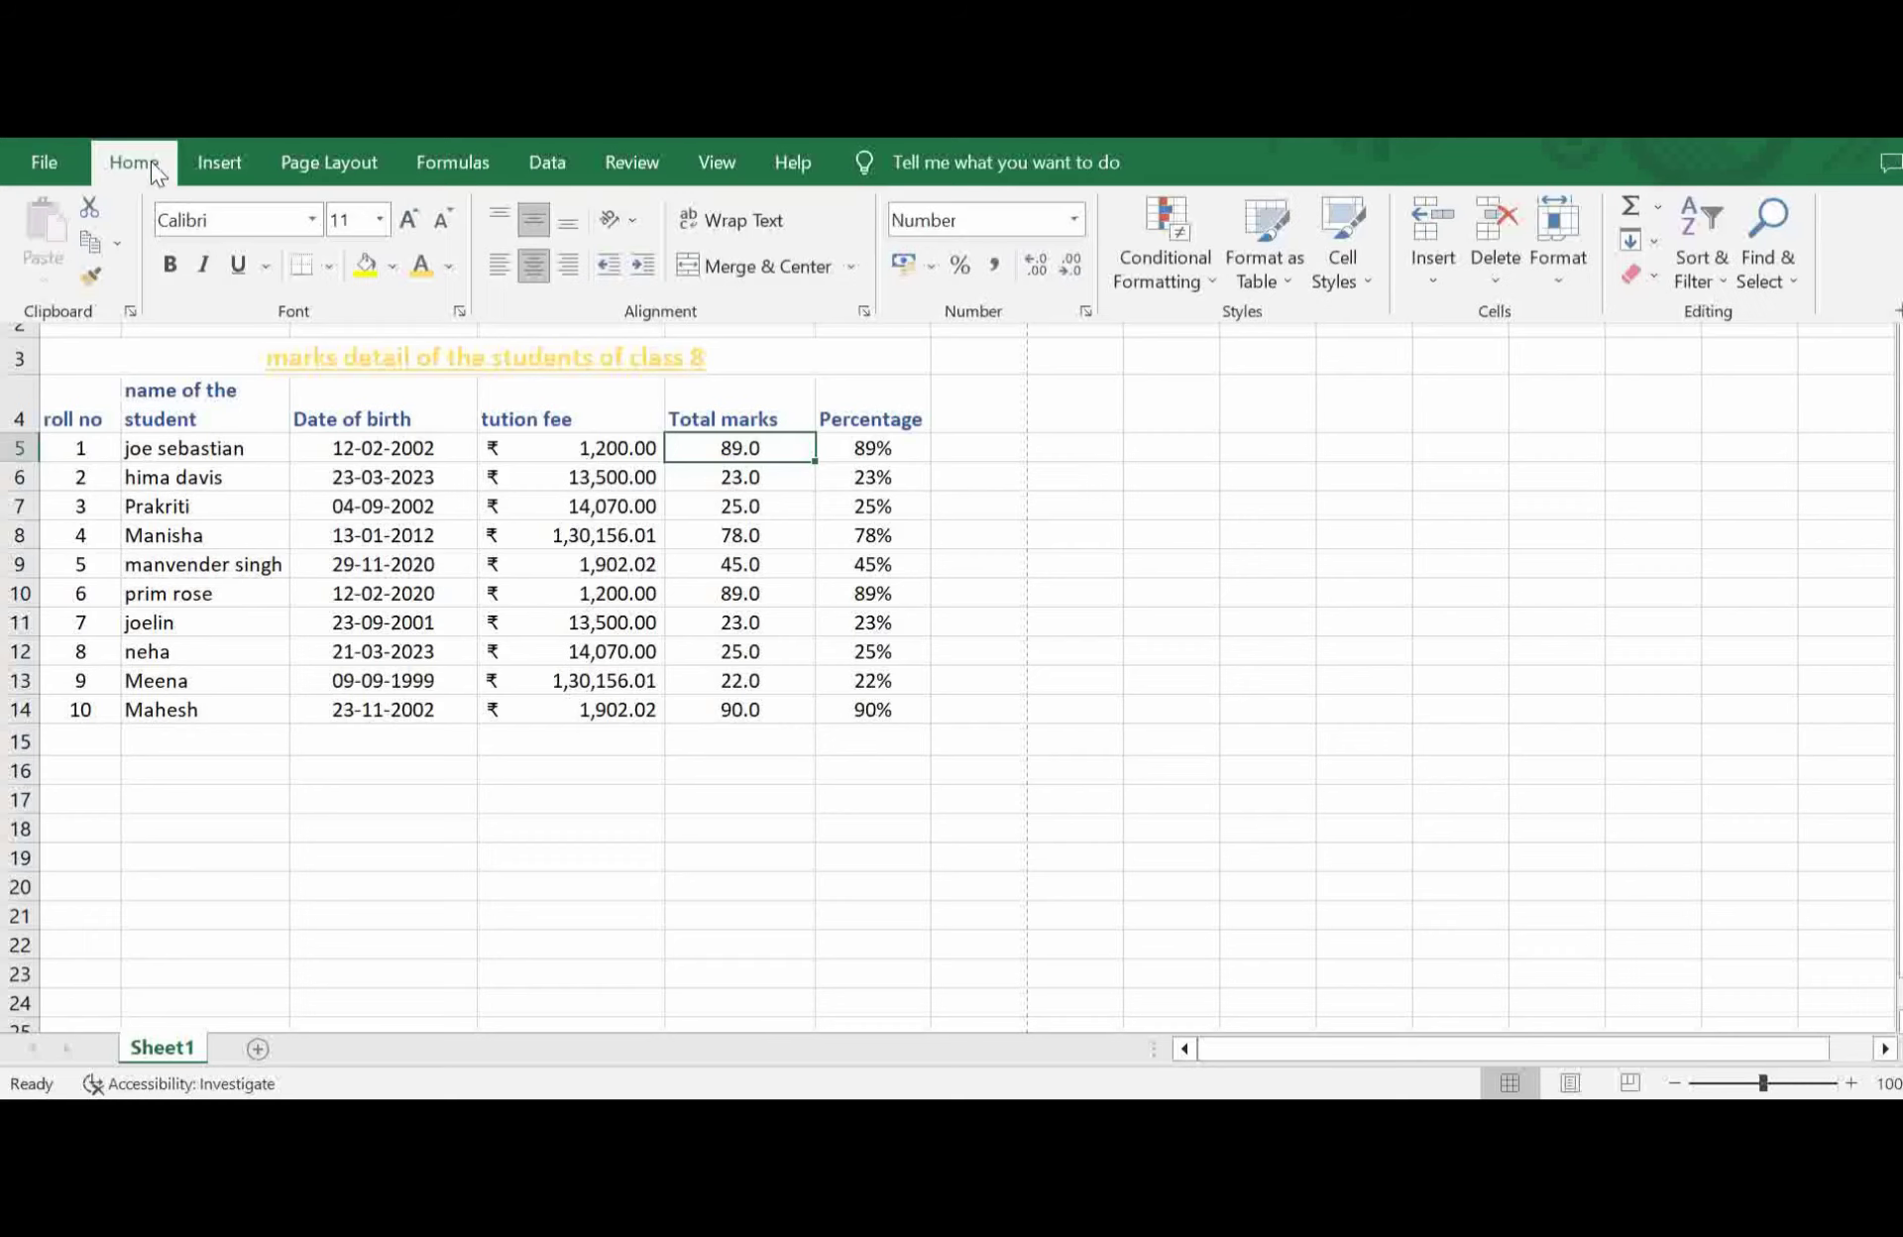
left_click(1438, 297)
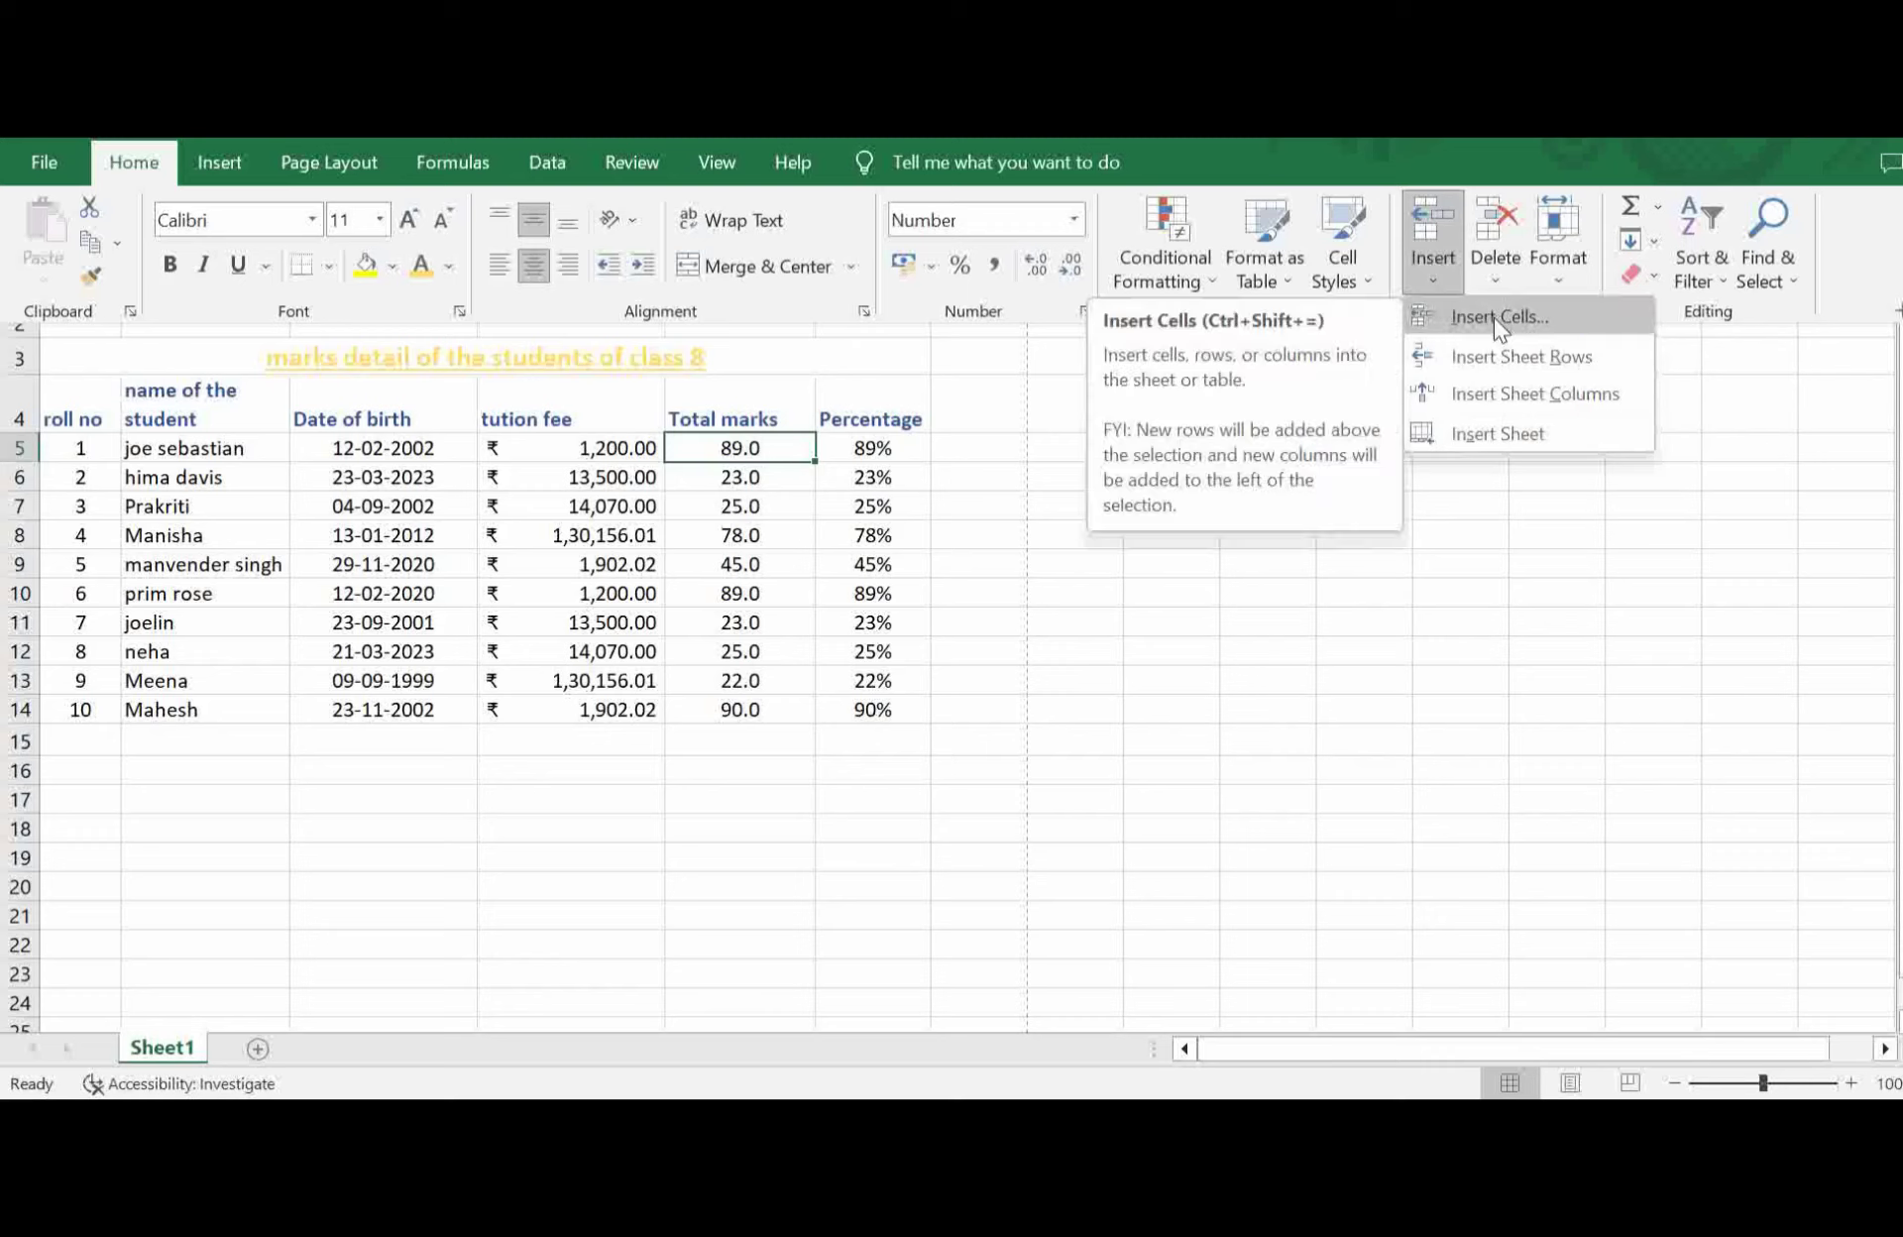
left_click(1528, 357)
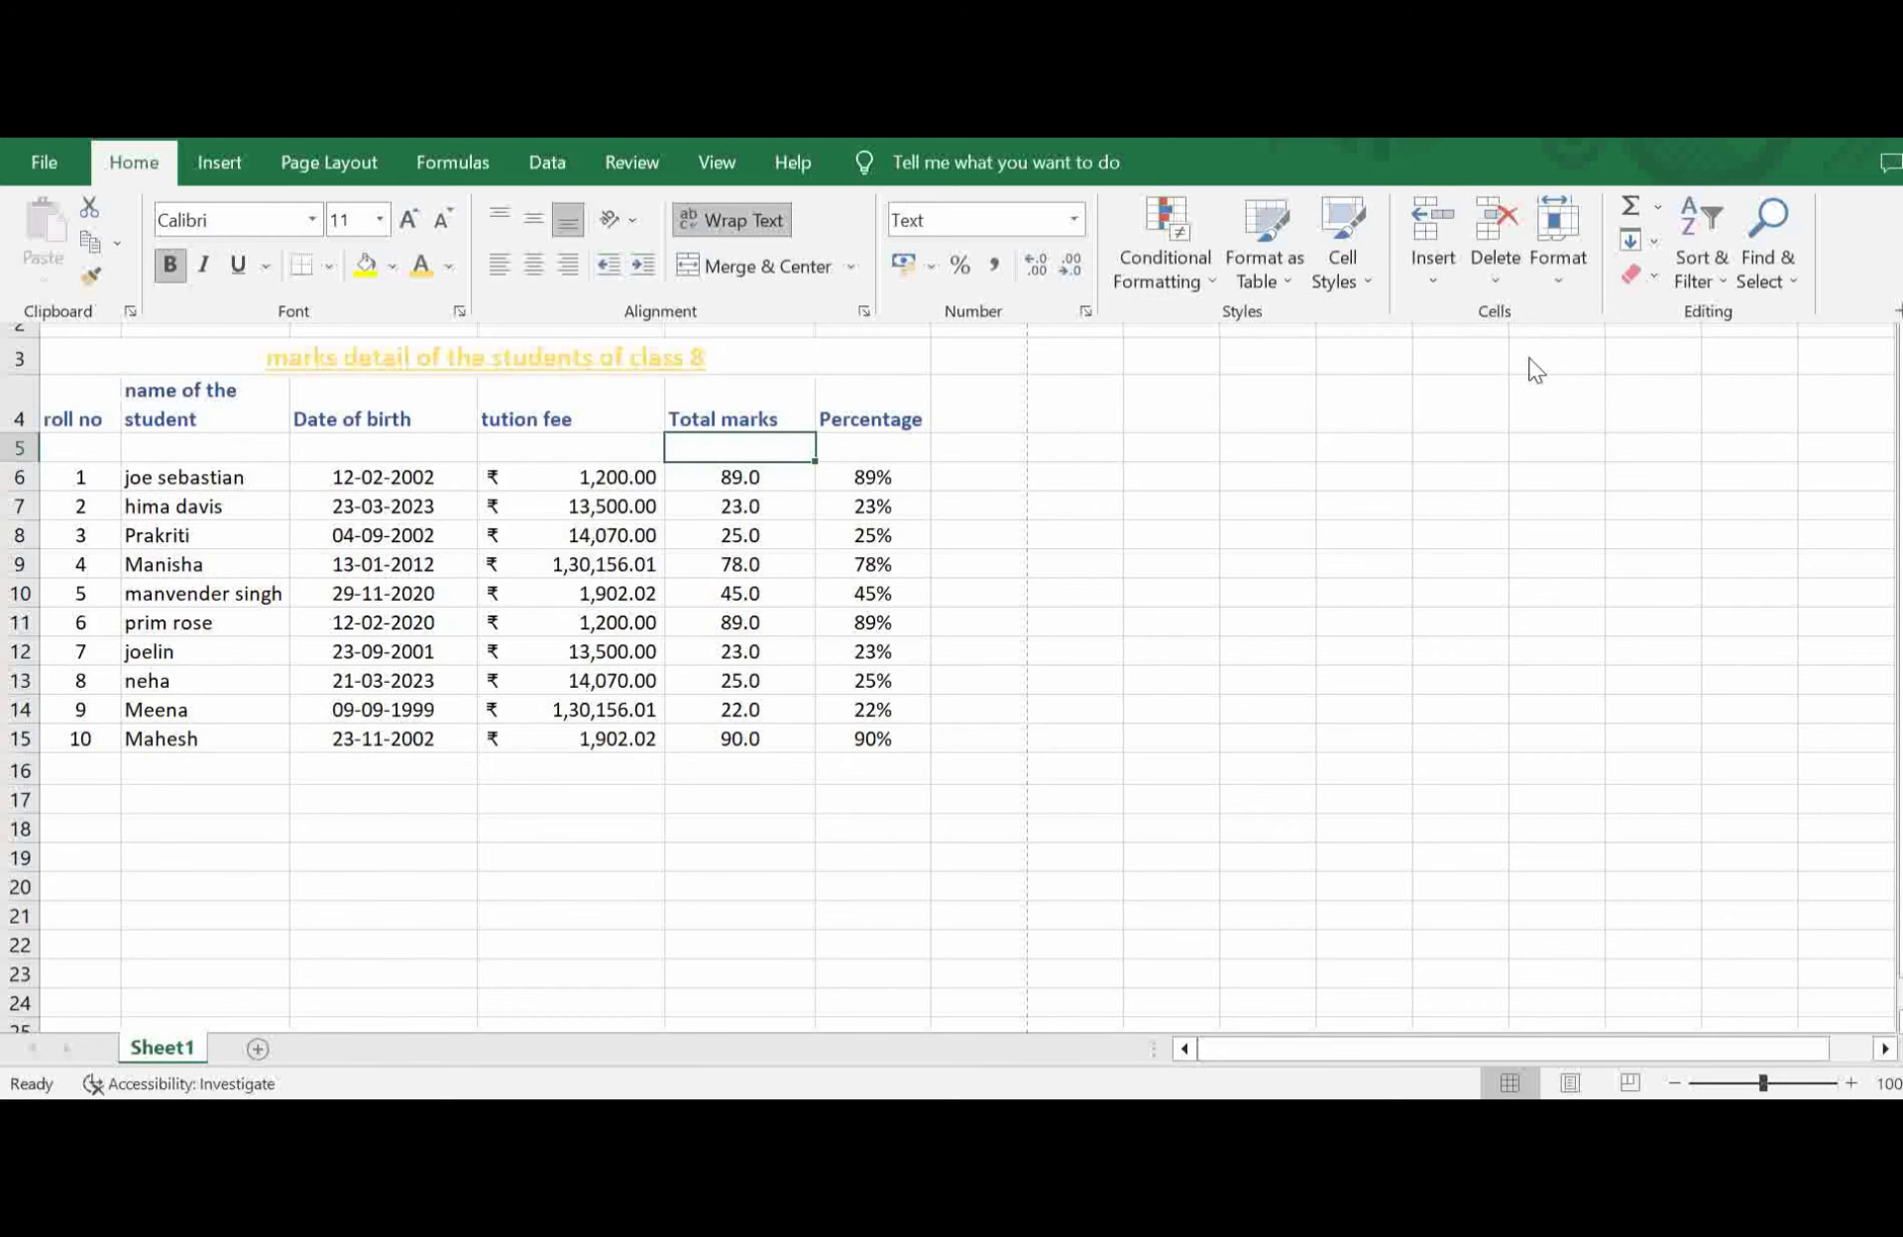
left_click(770, 473)
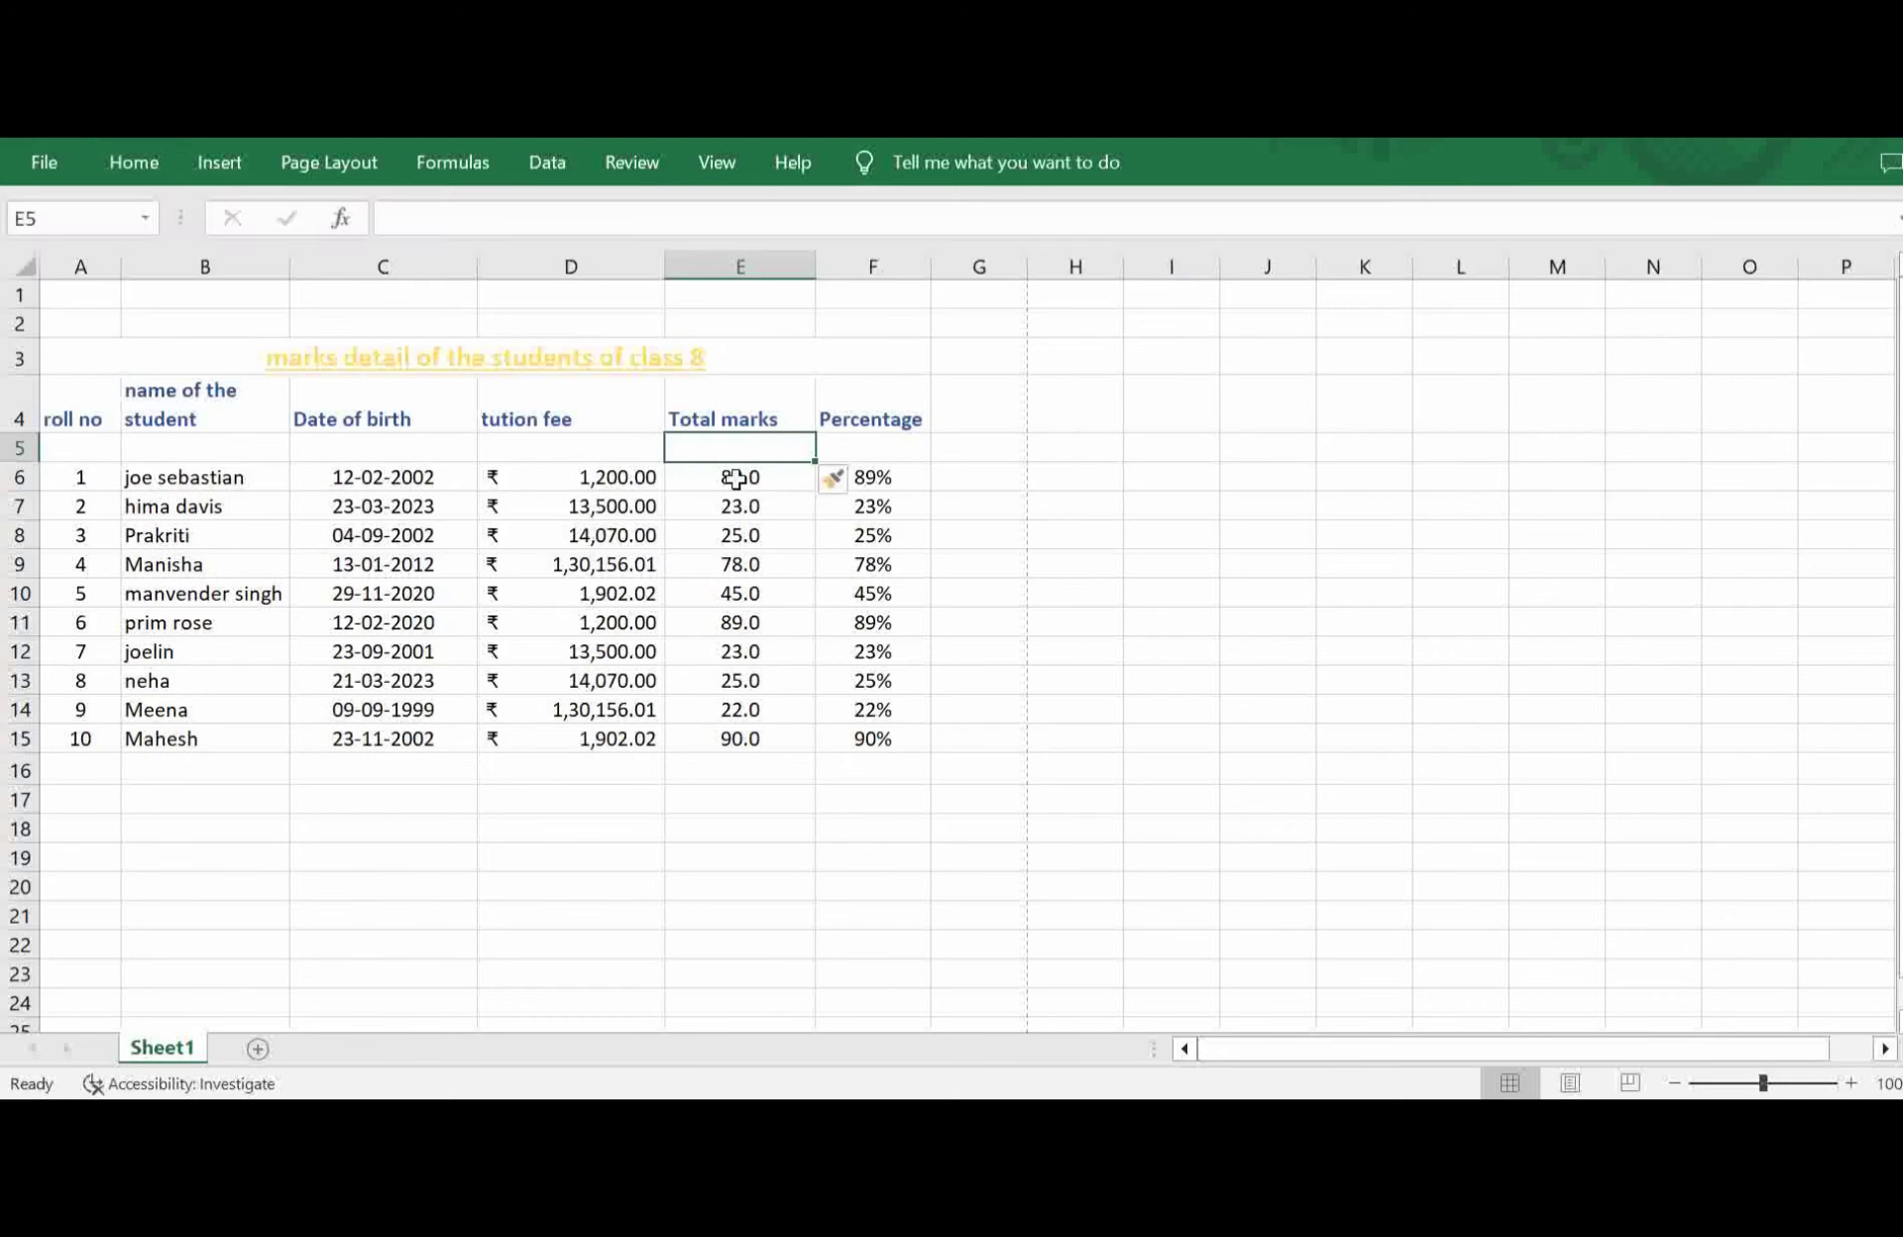
left_click(741, 477)
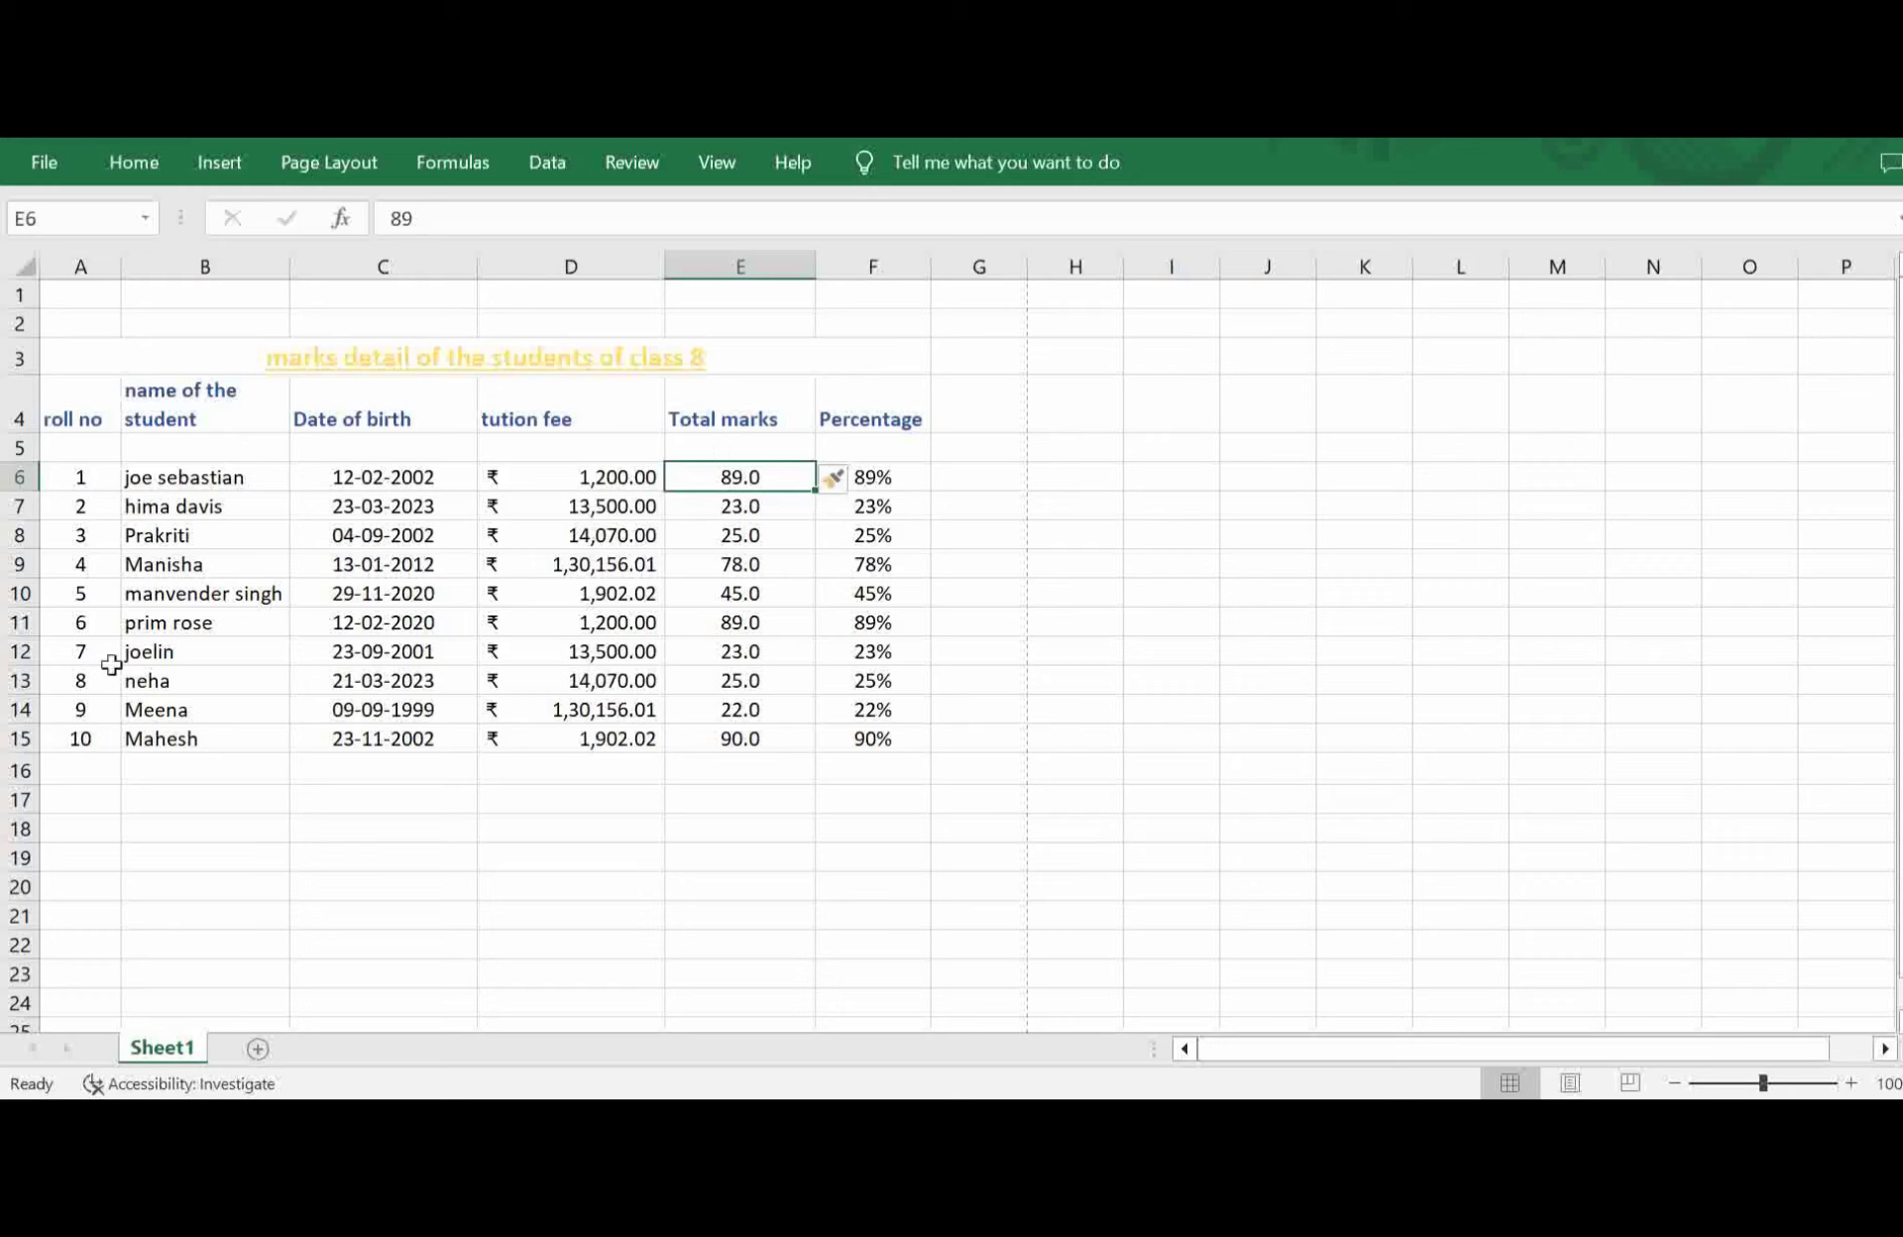
key("ctrl+z")
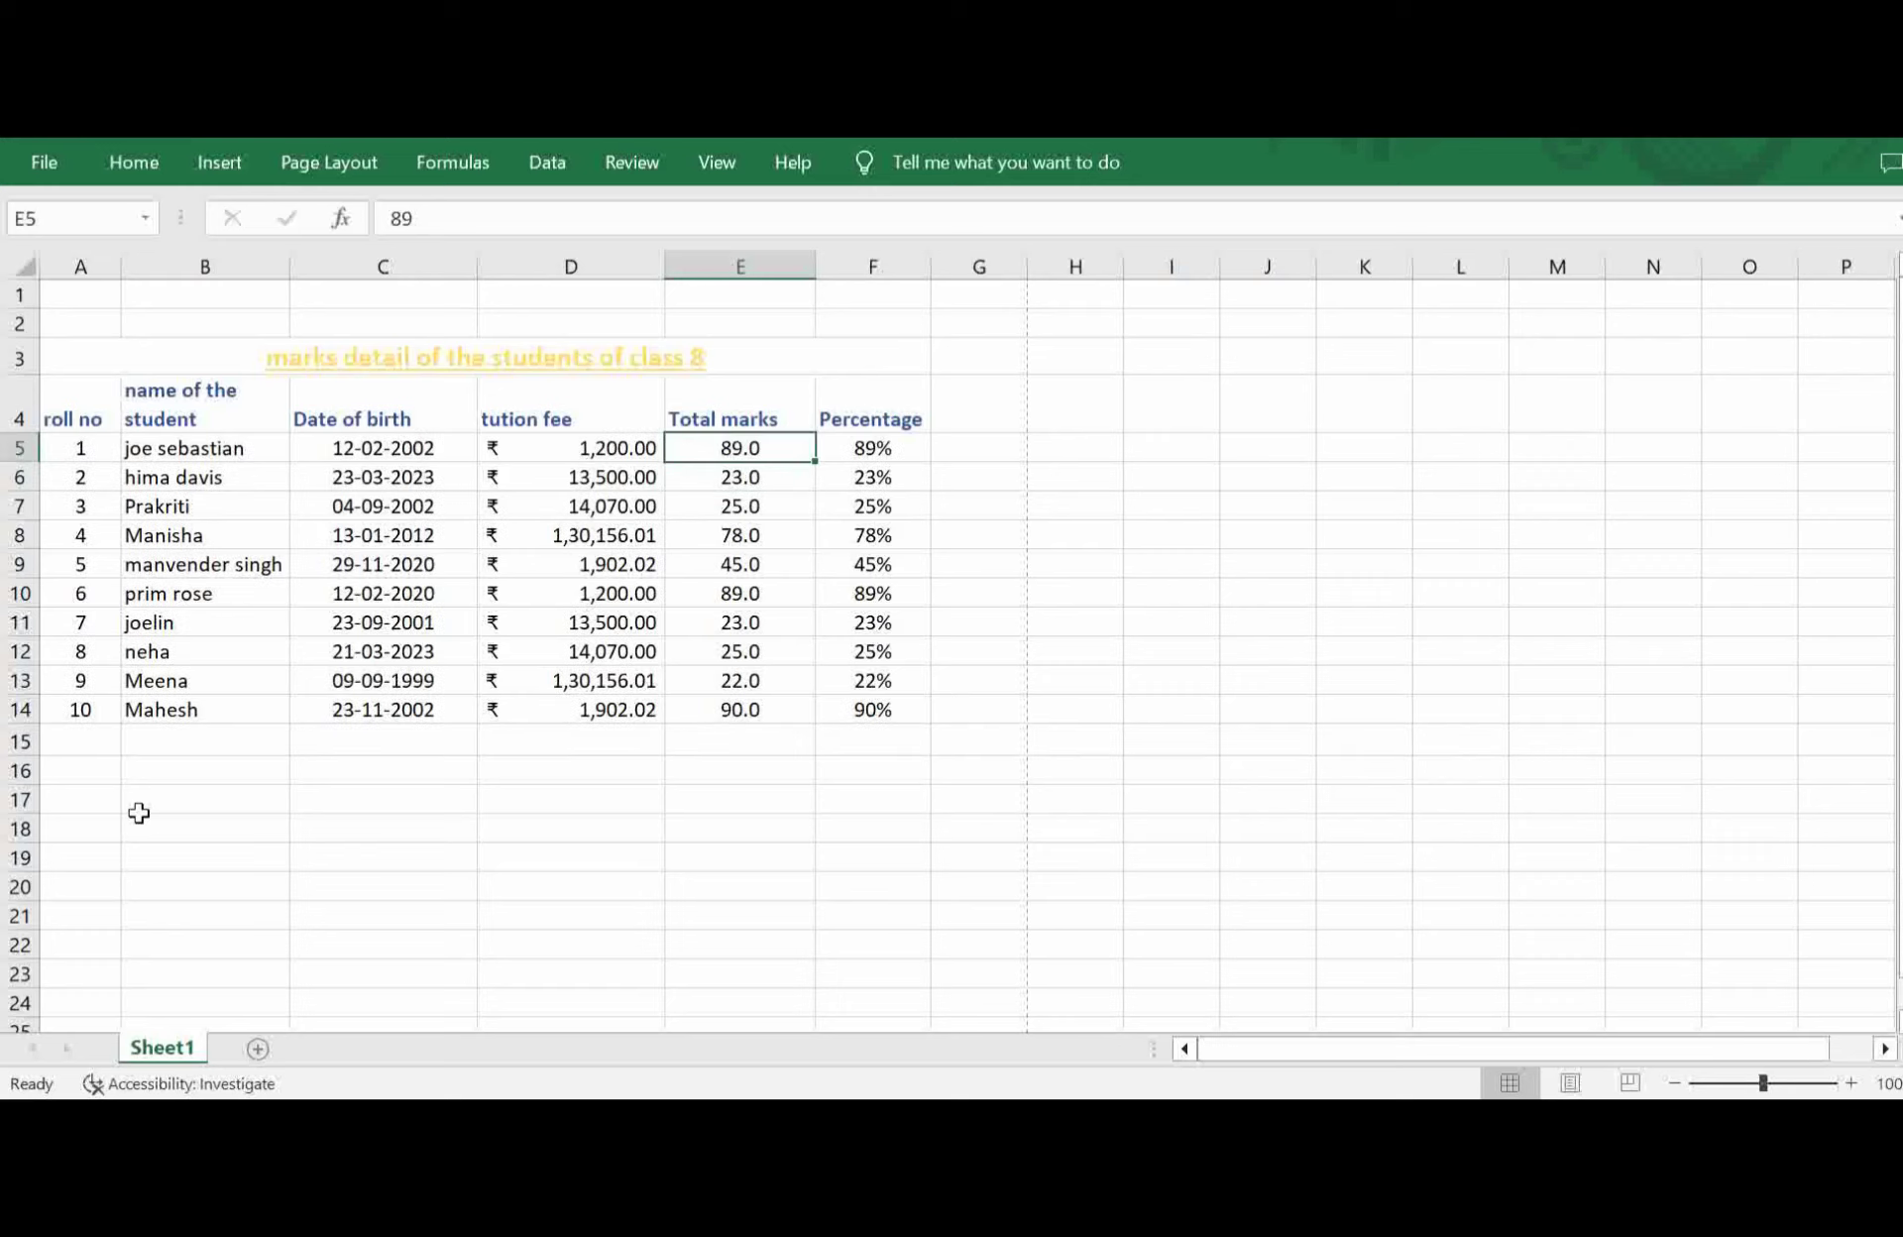
left_click(382, 602)
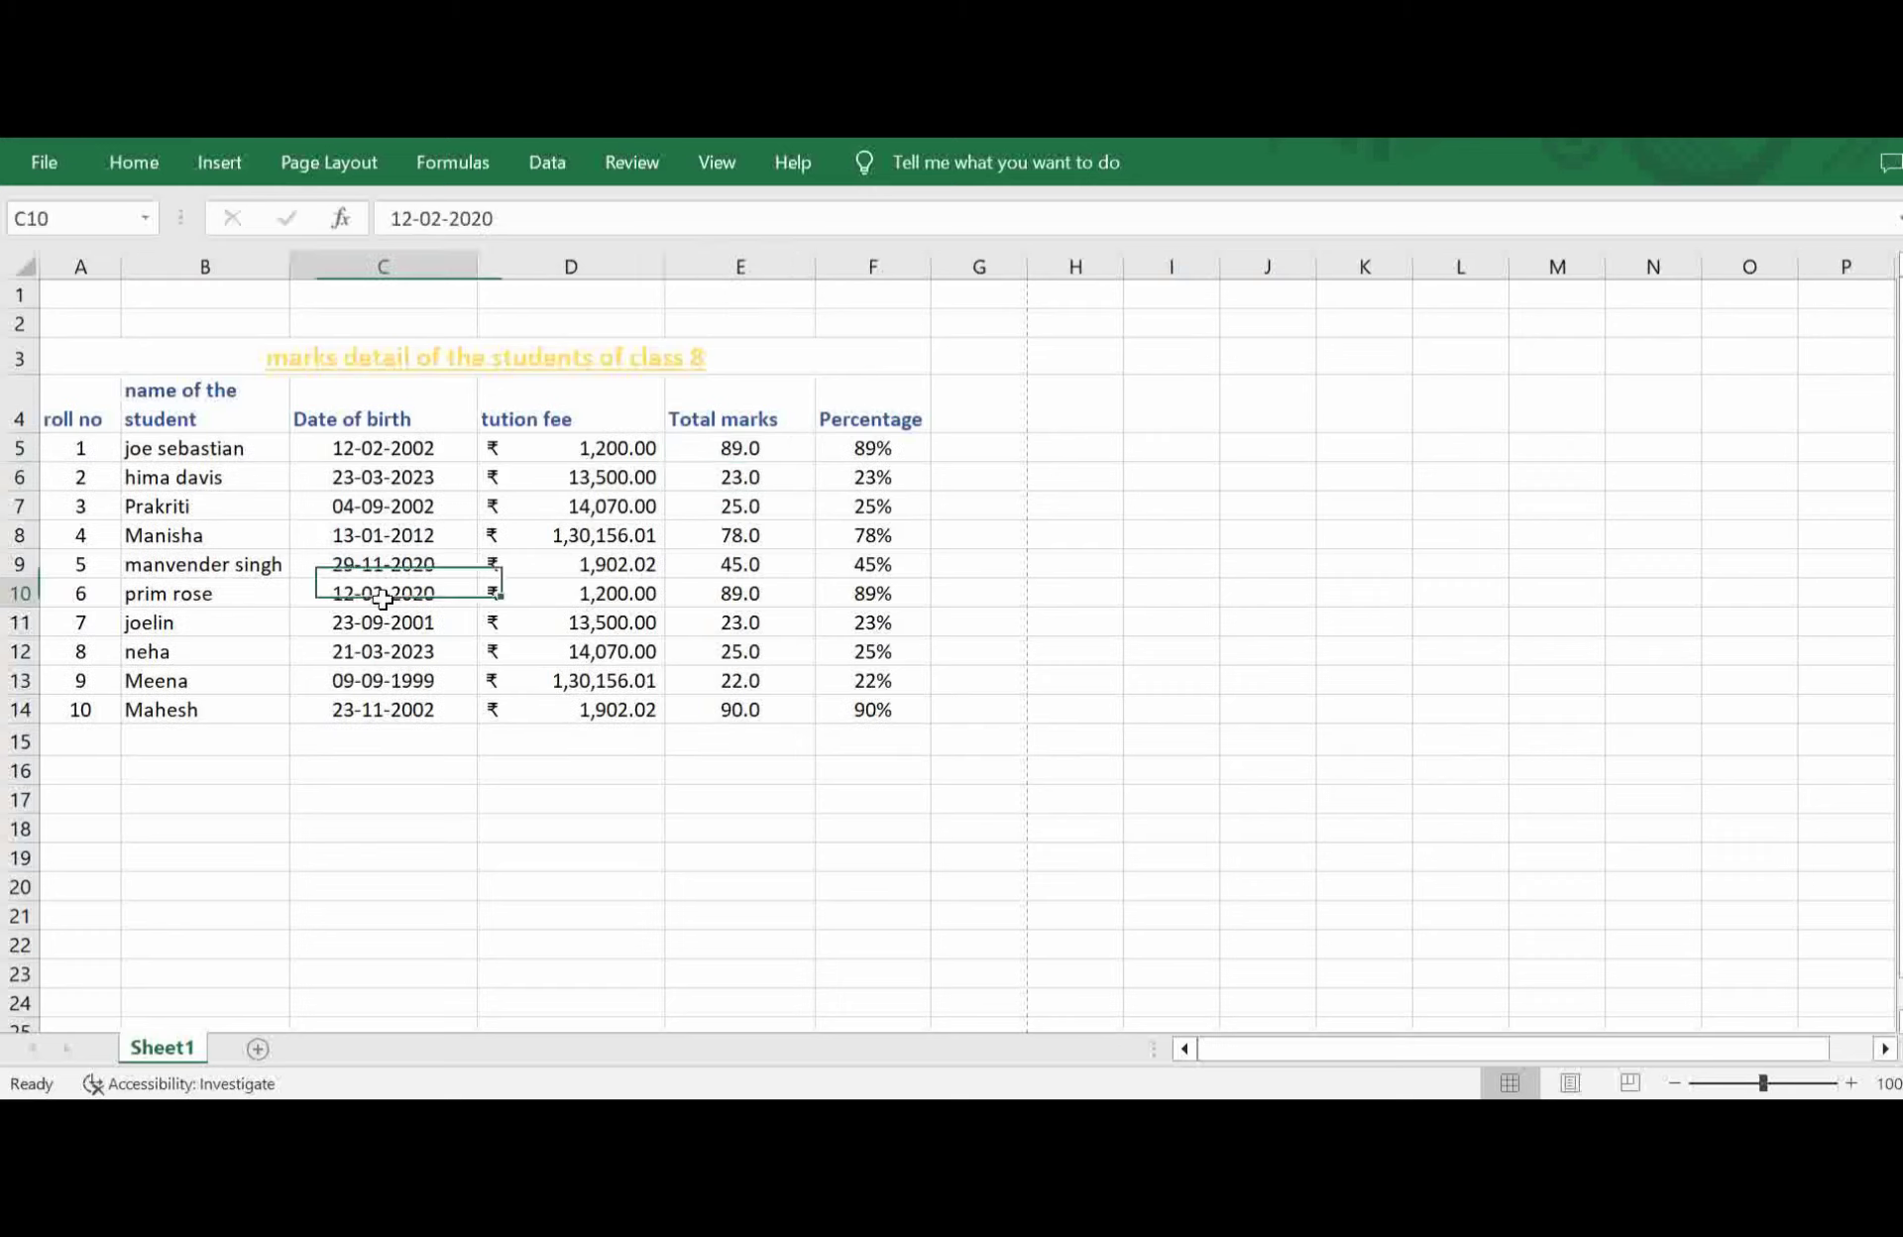
left_click(88, 595)
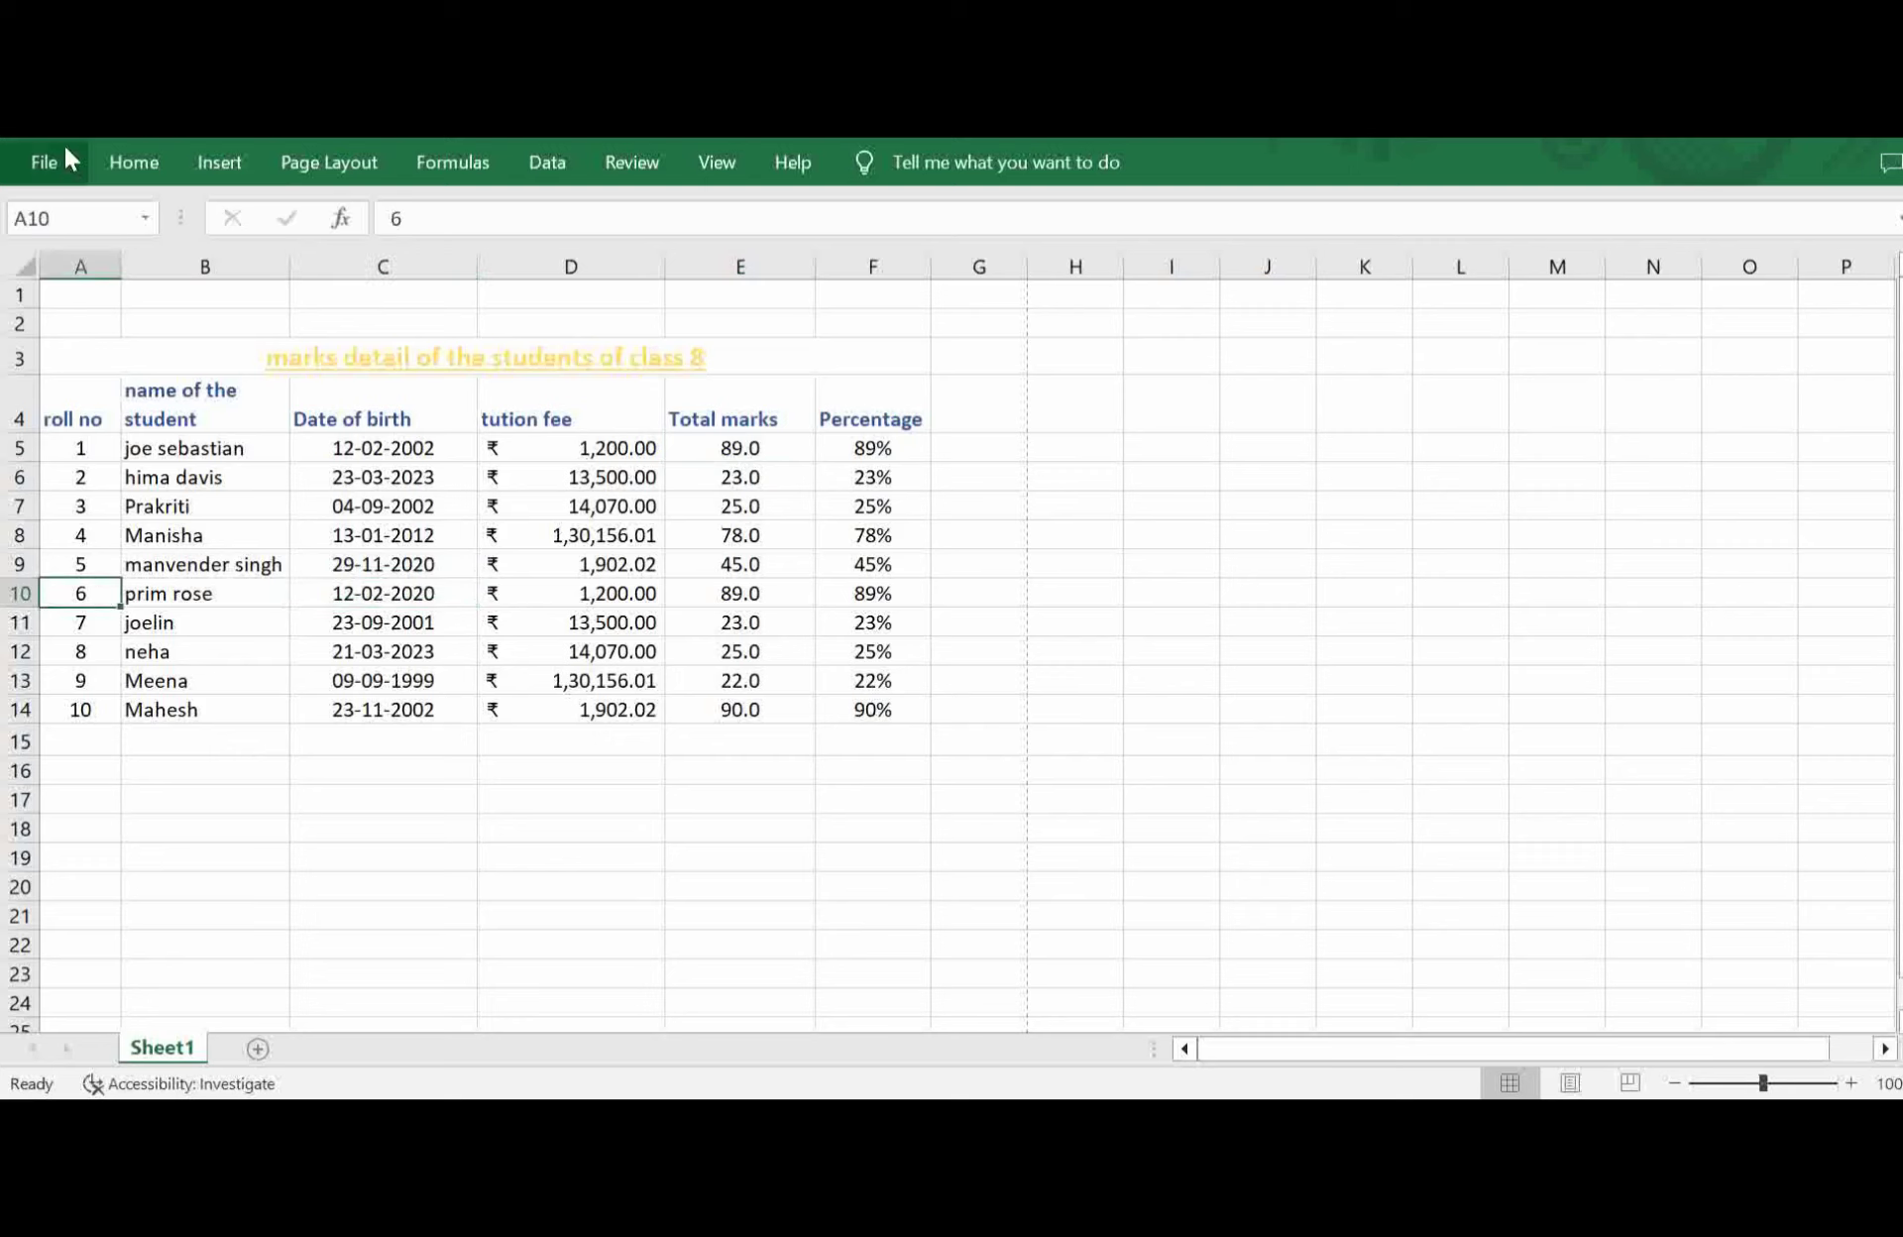
left_click(140, 169)
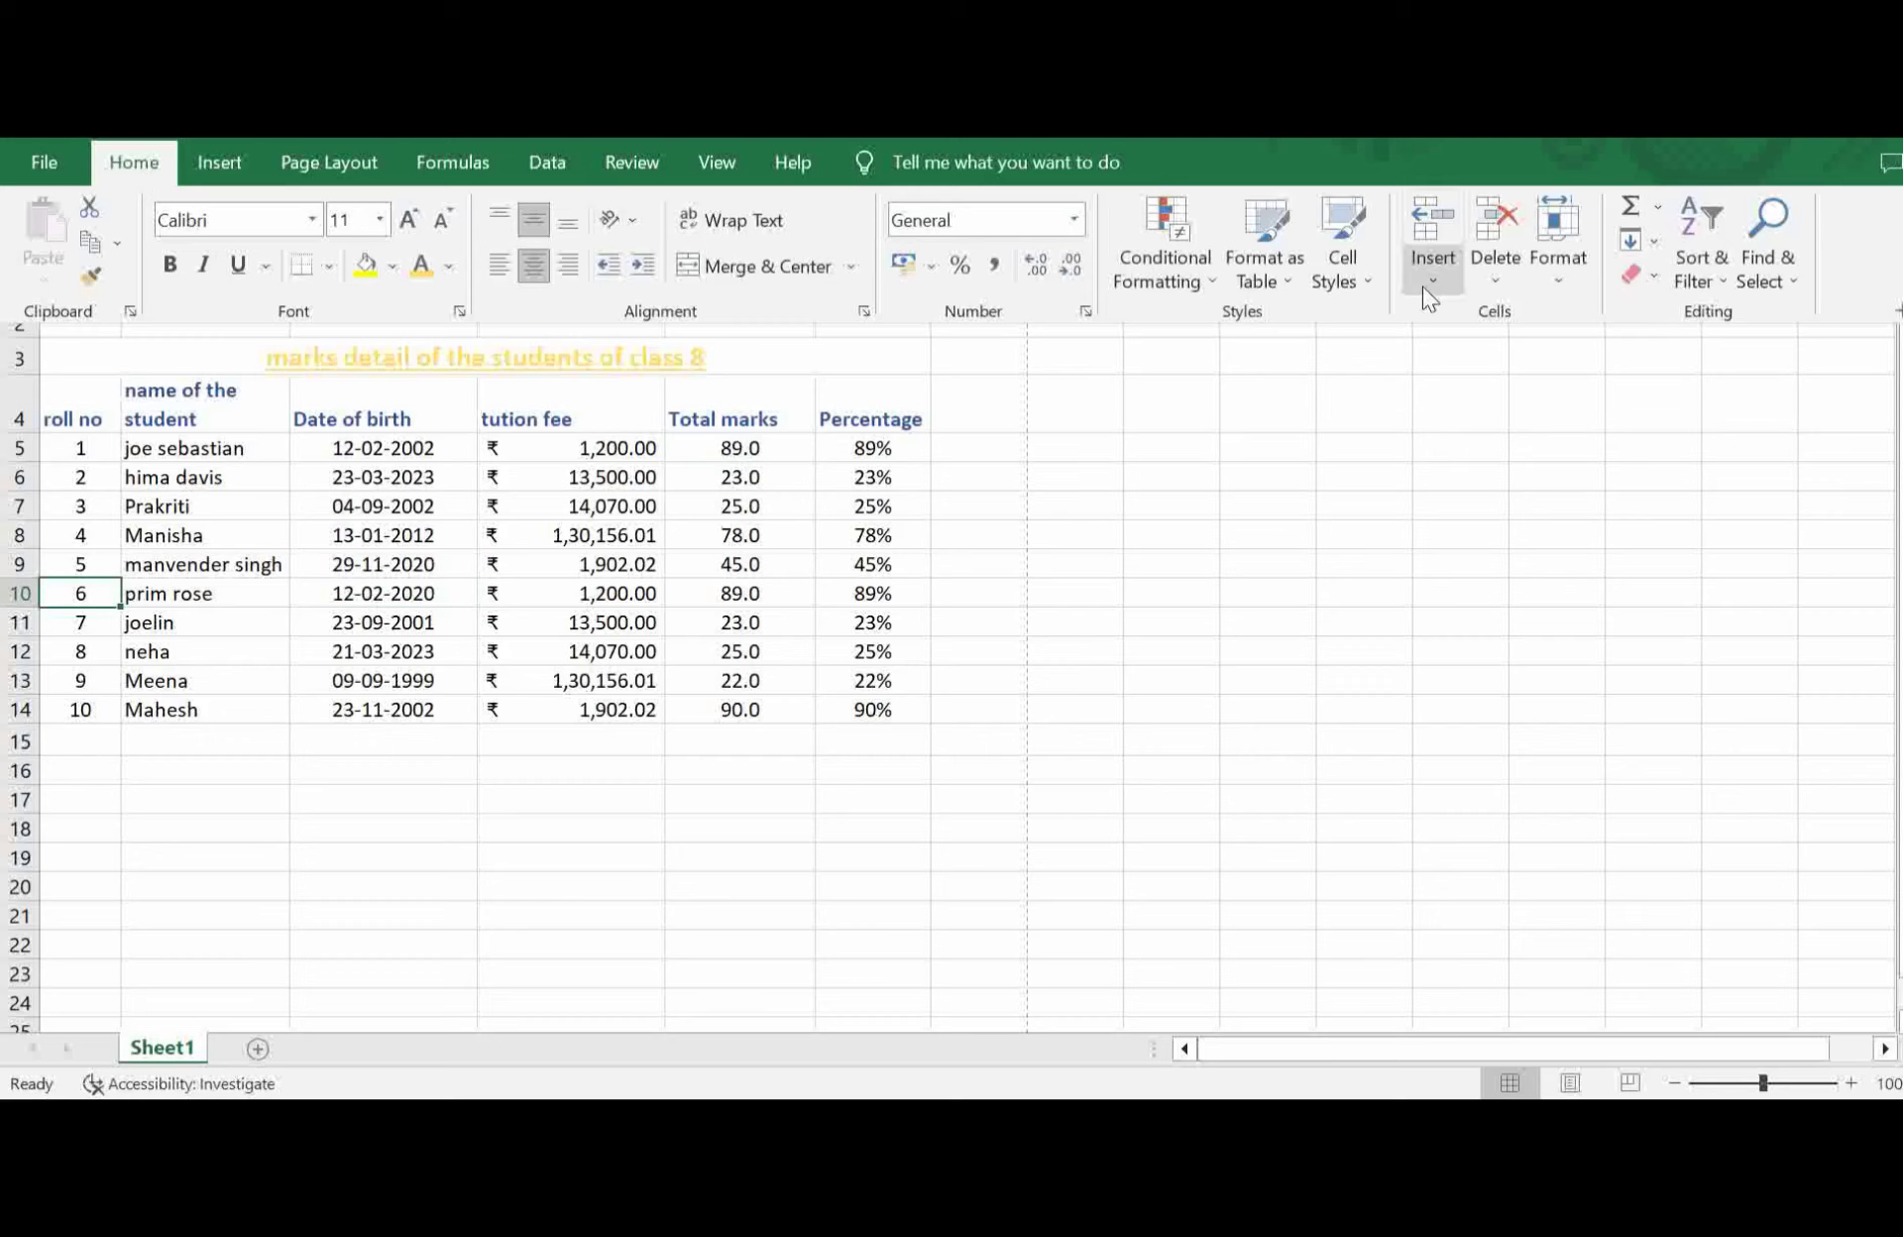
left_click(1427, 287)
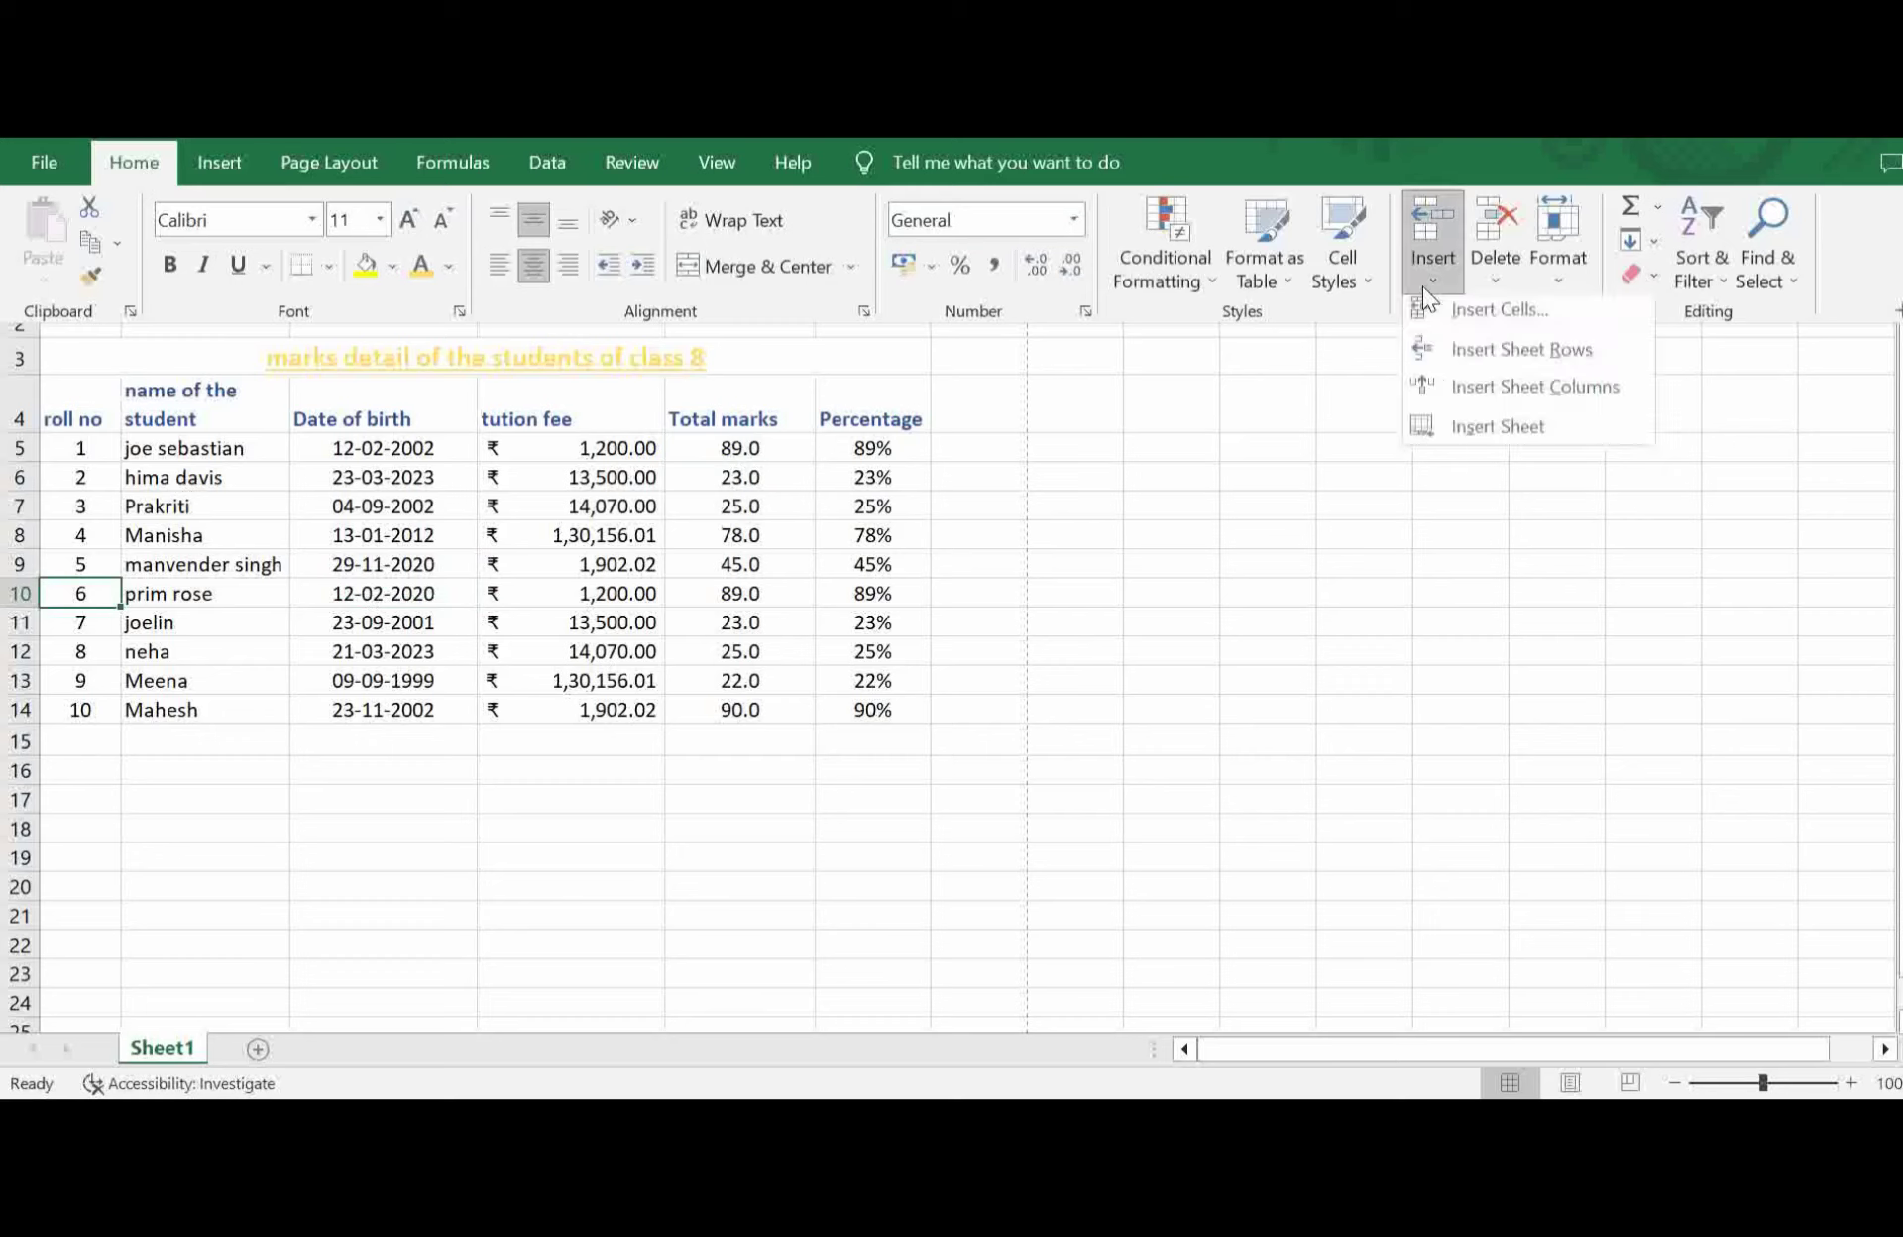
left_click(1514, 329)
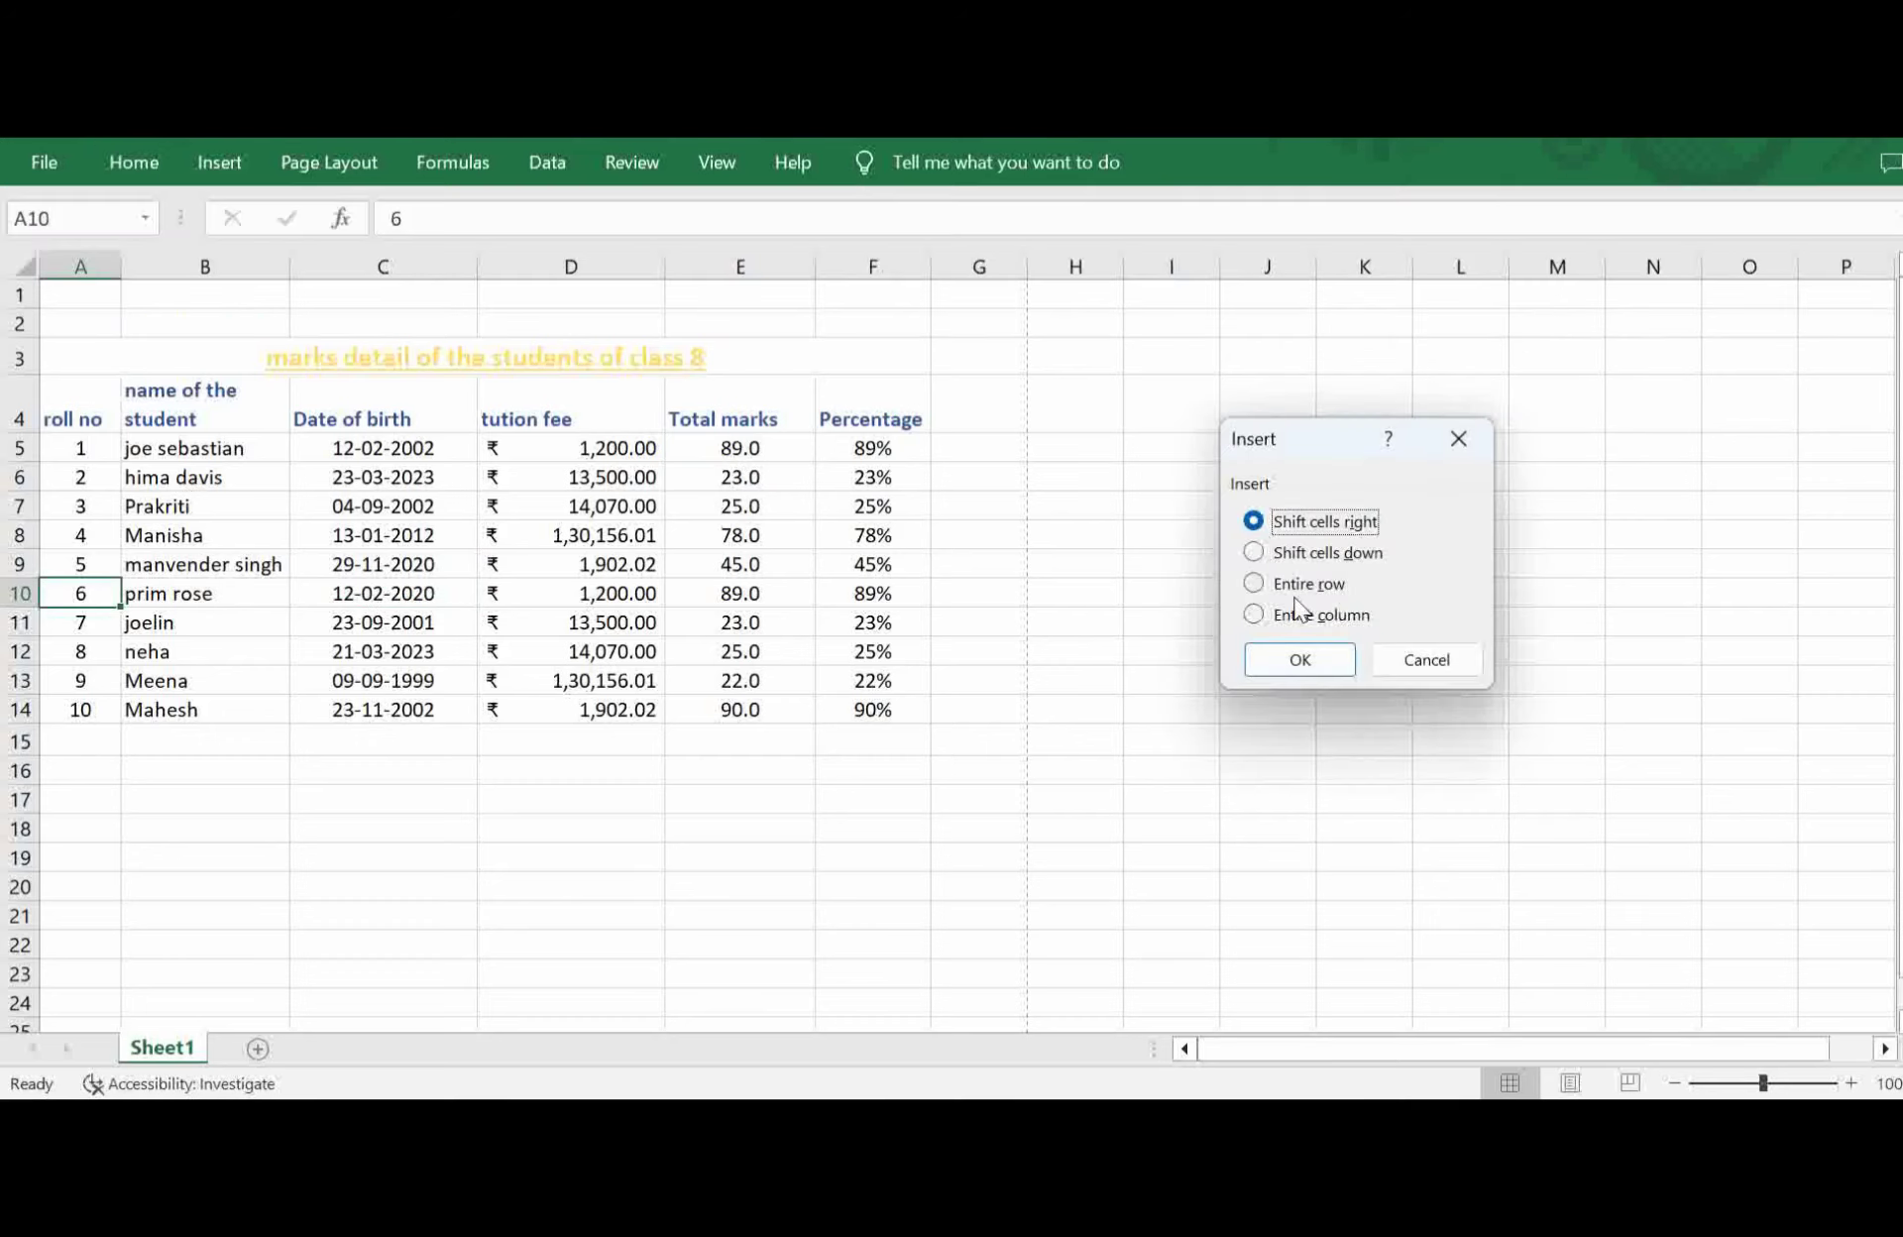
left_click(1437, 650)
left_click(148, 161)
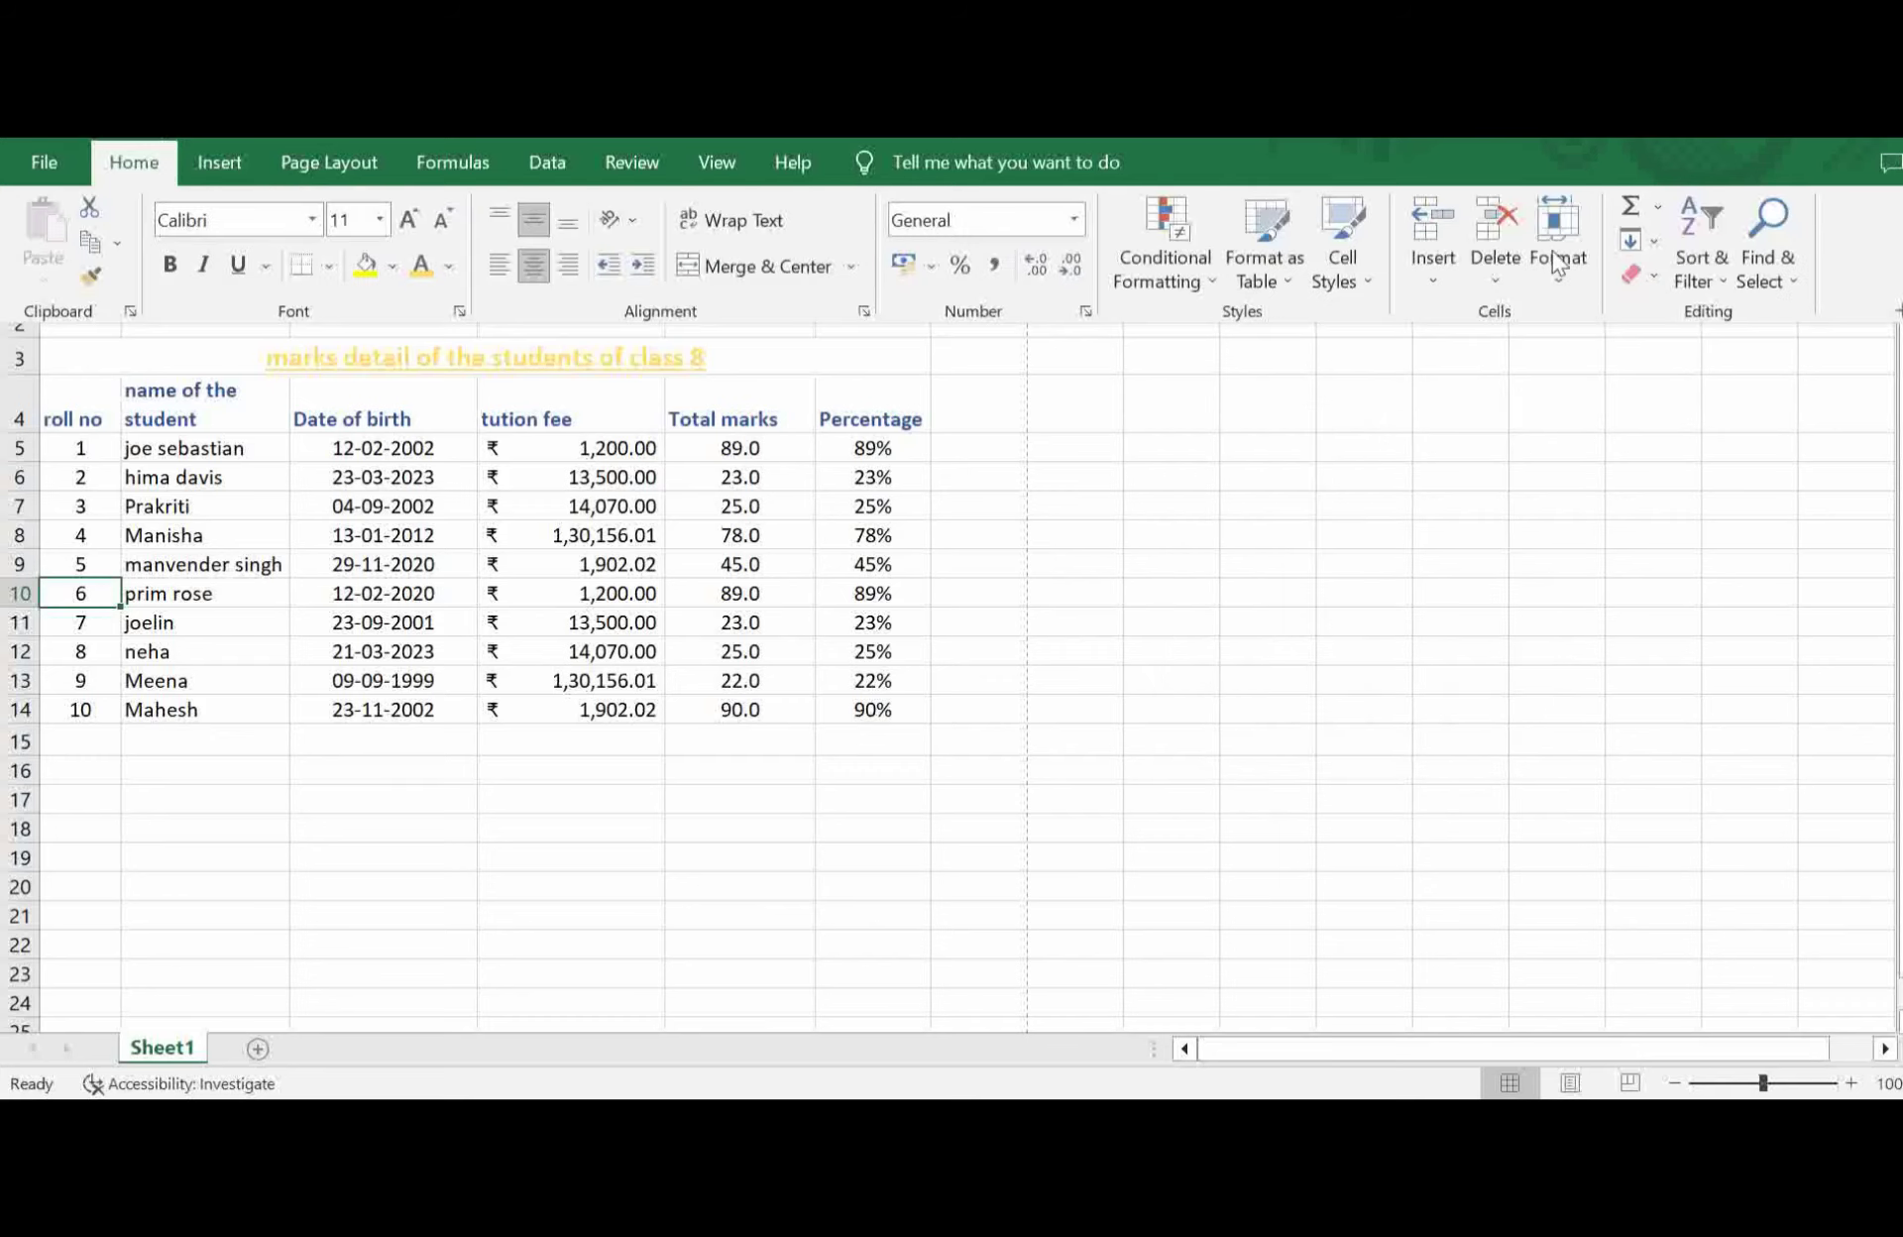
Use Insert Sheet Rows at A10 to add a blank row above the roll no 6 record, and undo it.
left_click(1436, 278)
left_click(1522, 355)
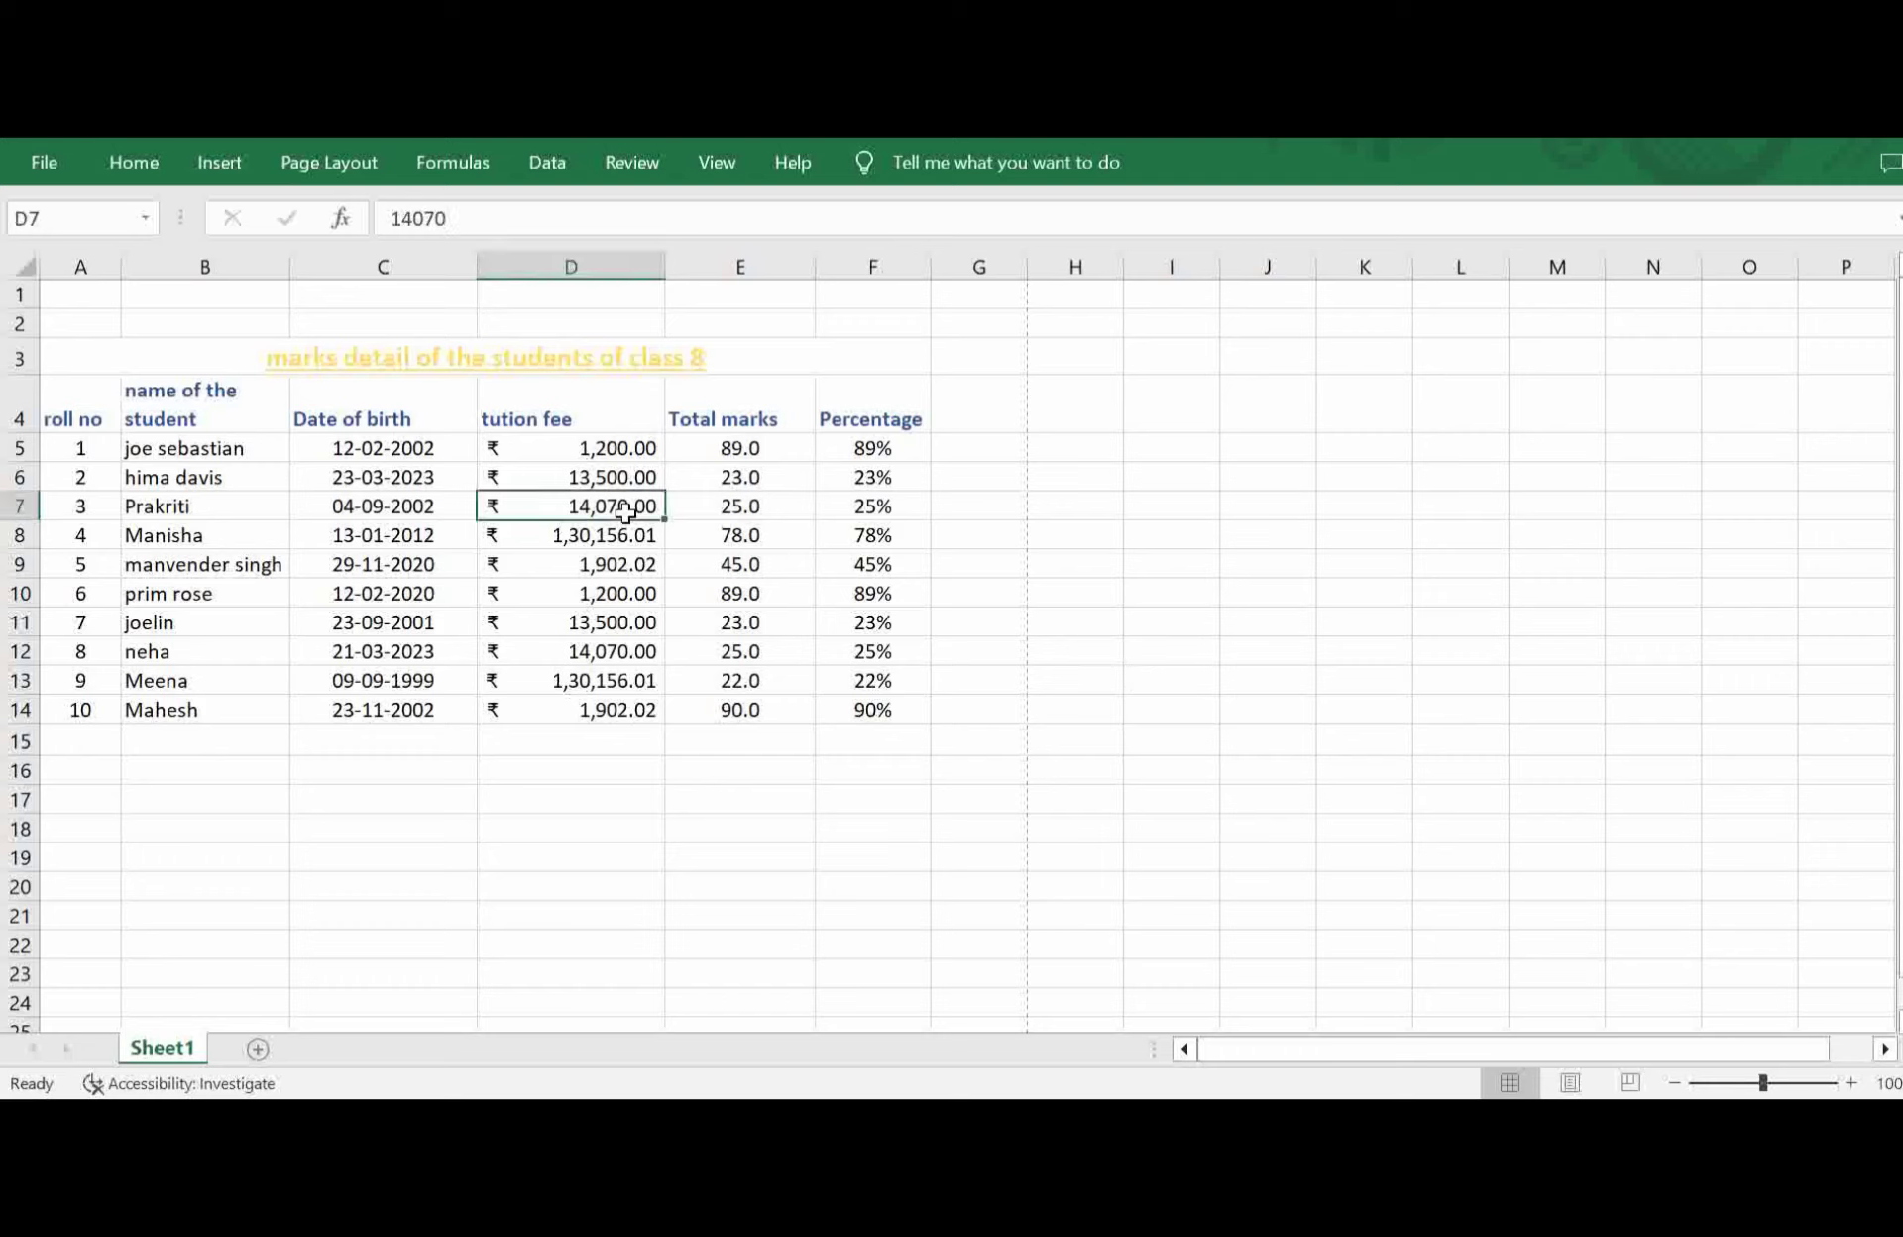
Insert a blank sheet column before the tution fee column and another before the Total marks column.
left_click(127, 168)
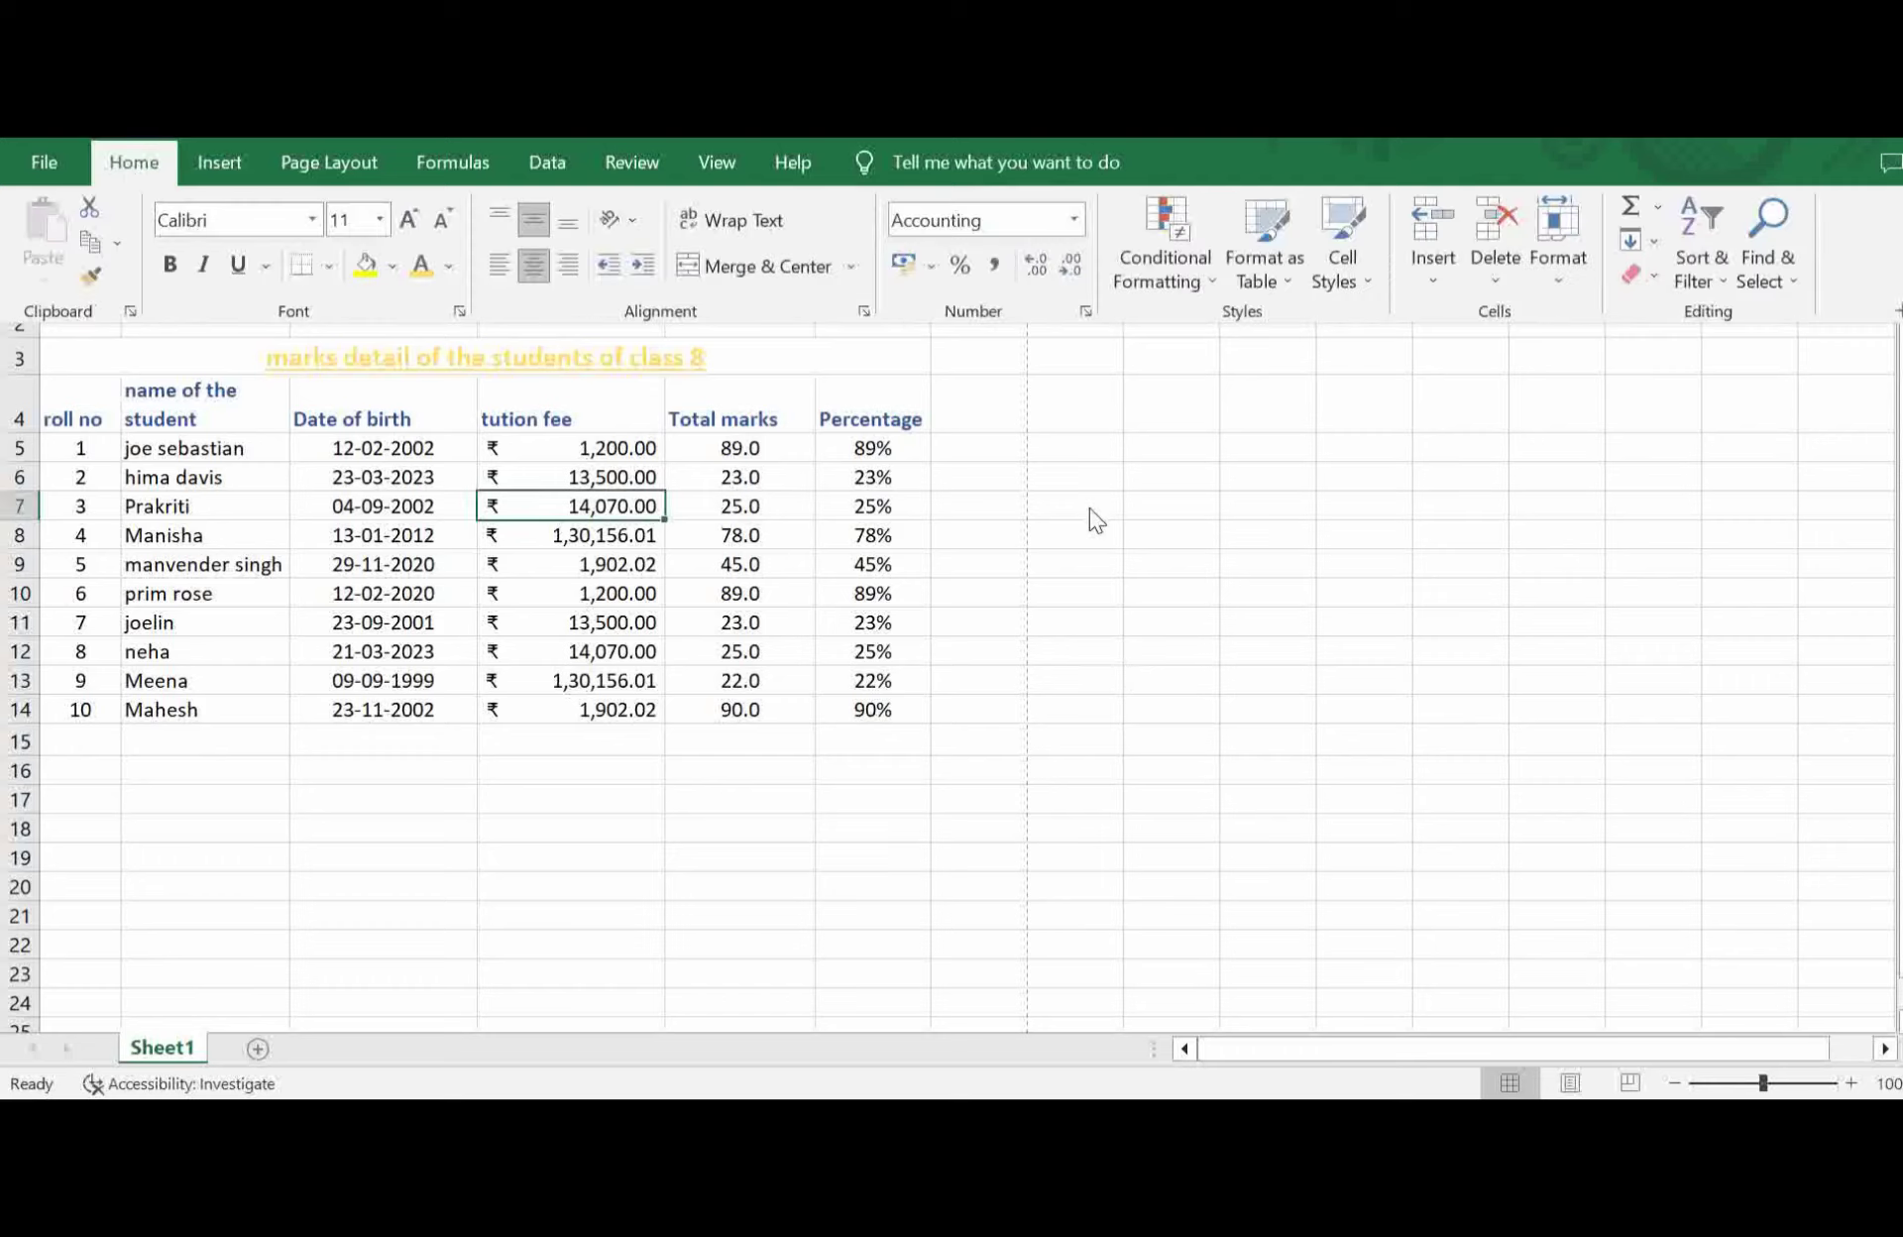
left_click(1425, 283)
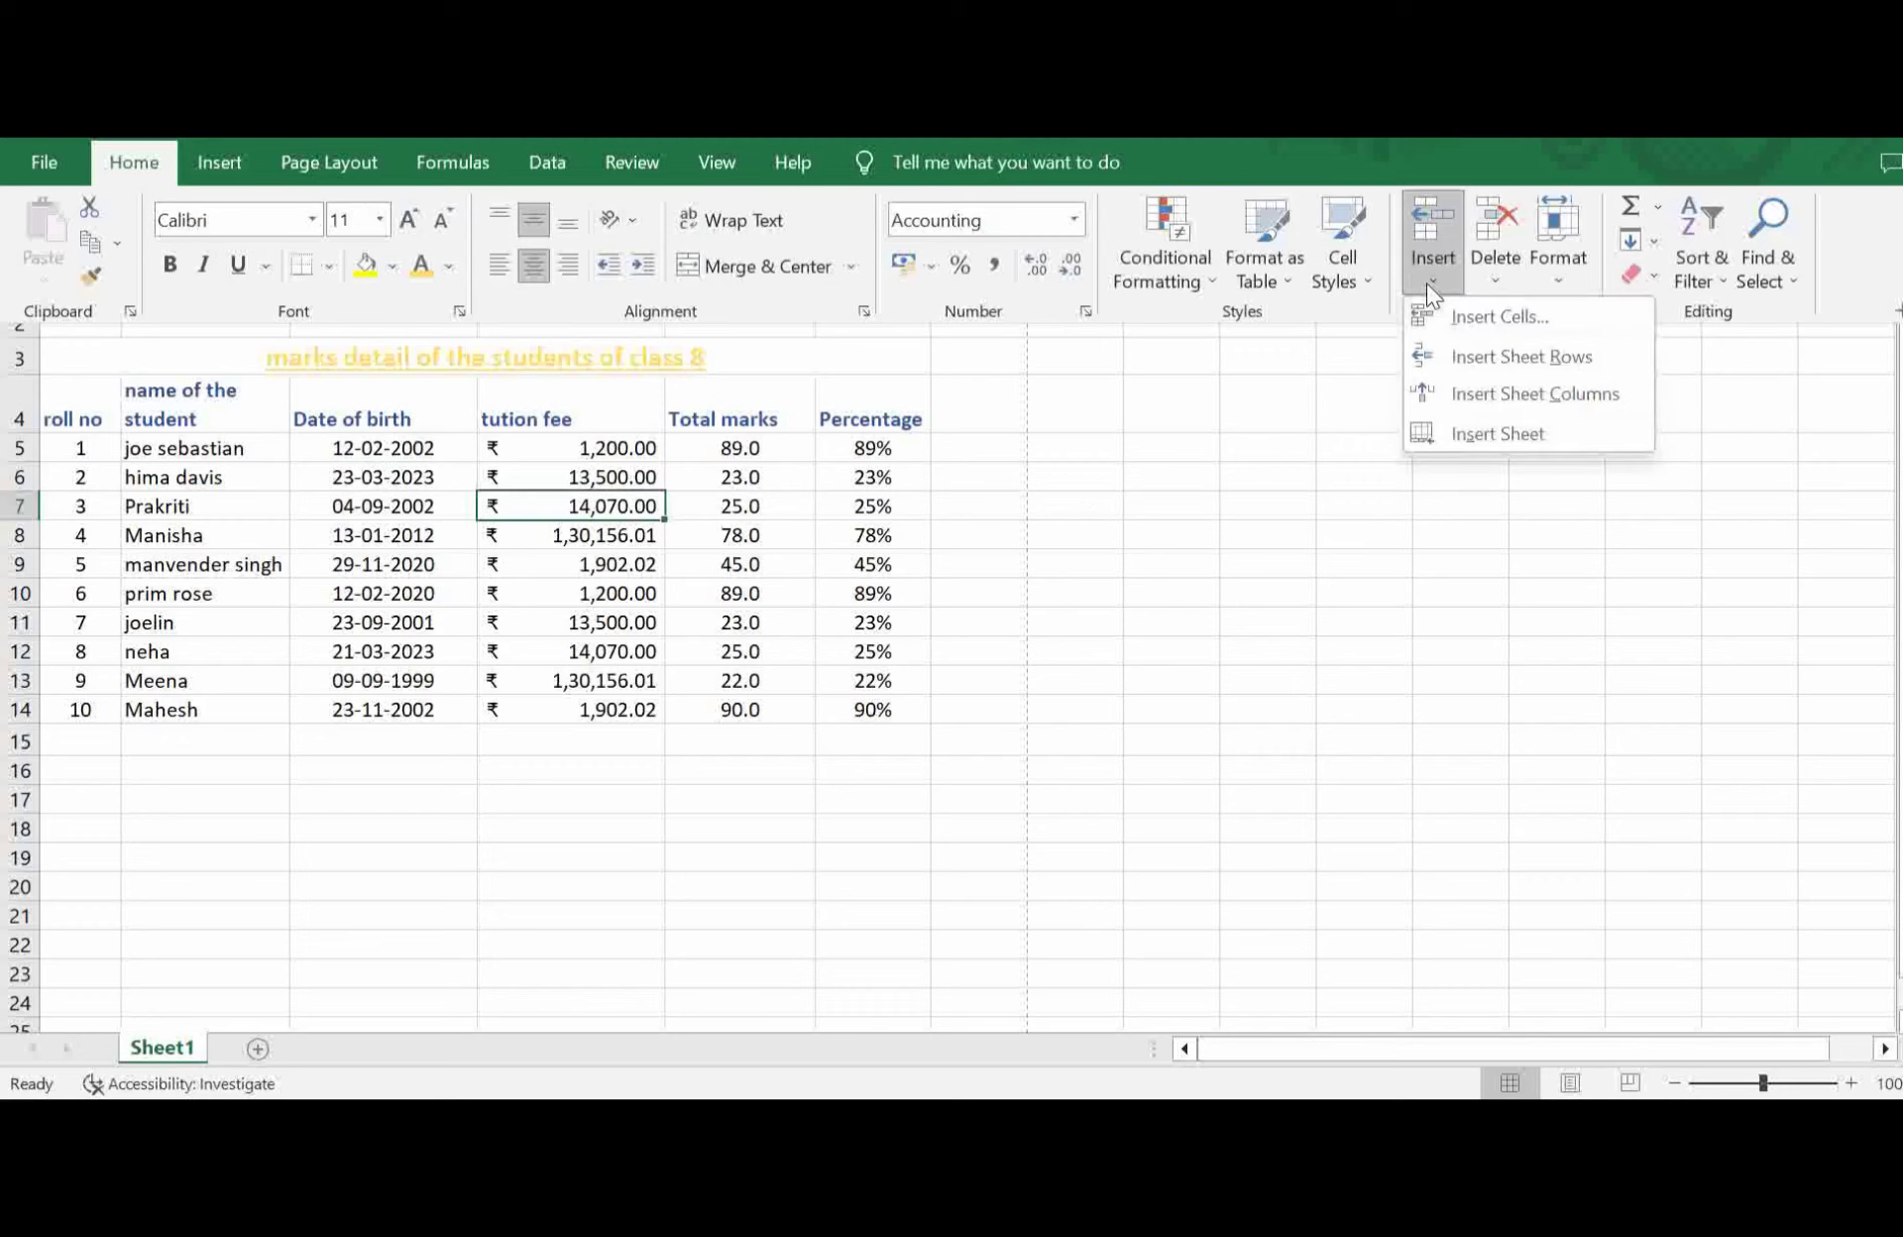
left_click(1524, 389)
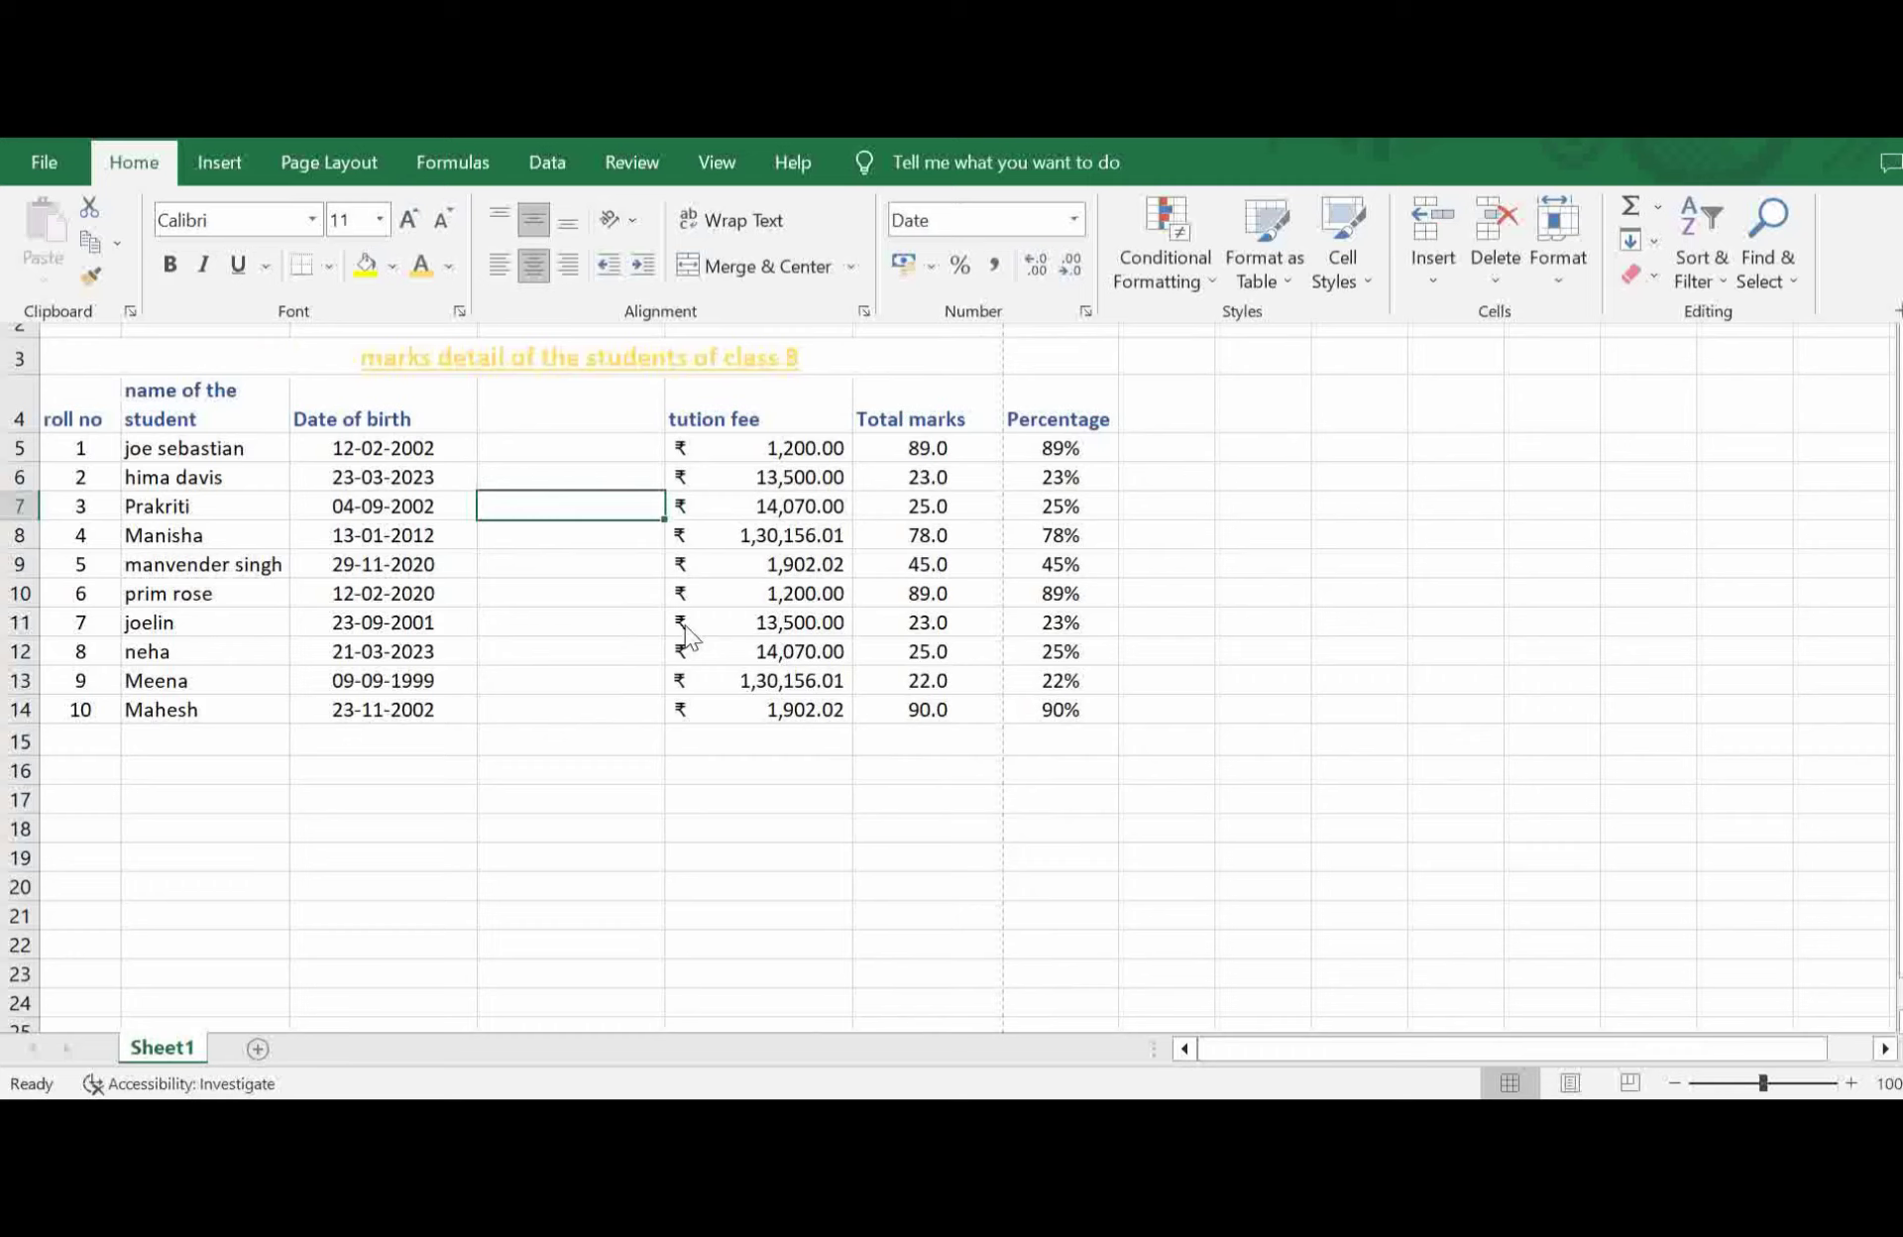
left_click(930, 602)
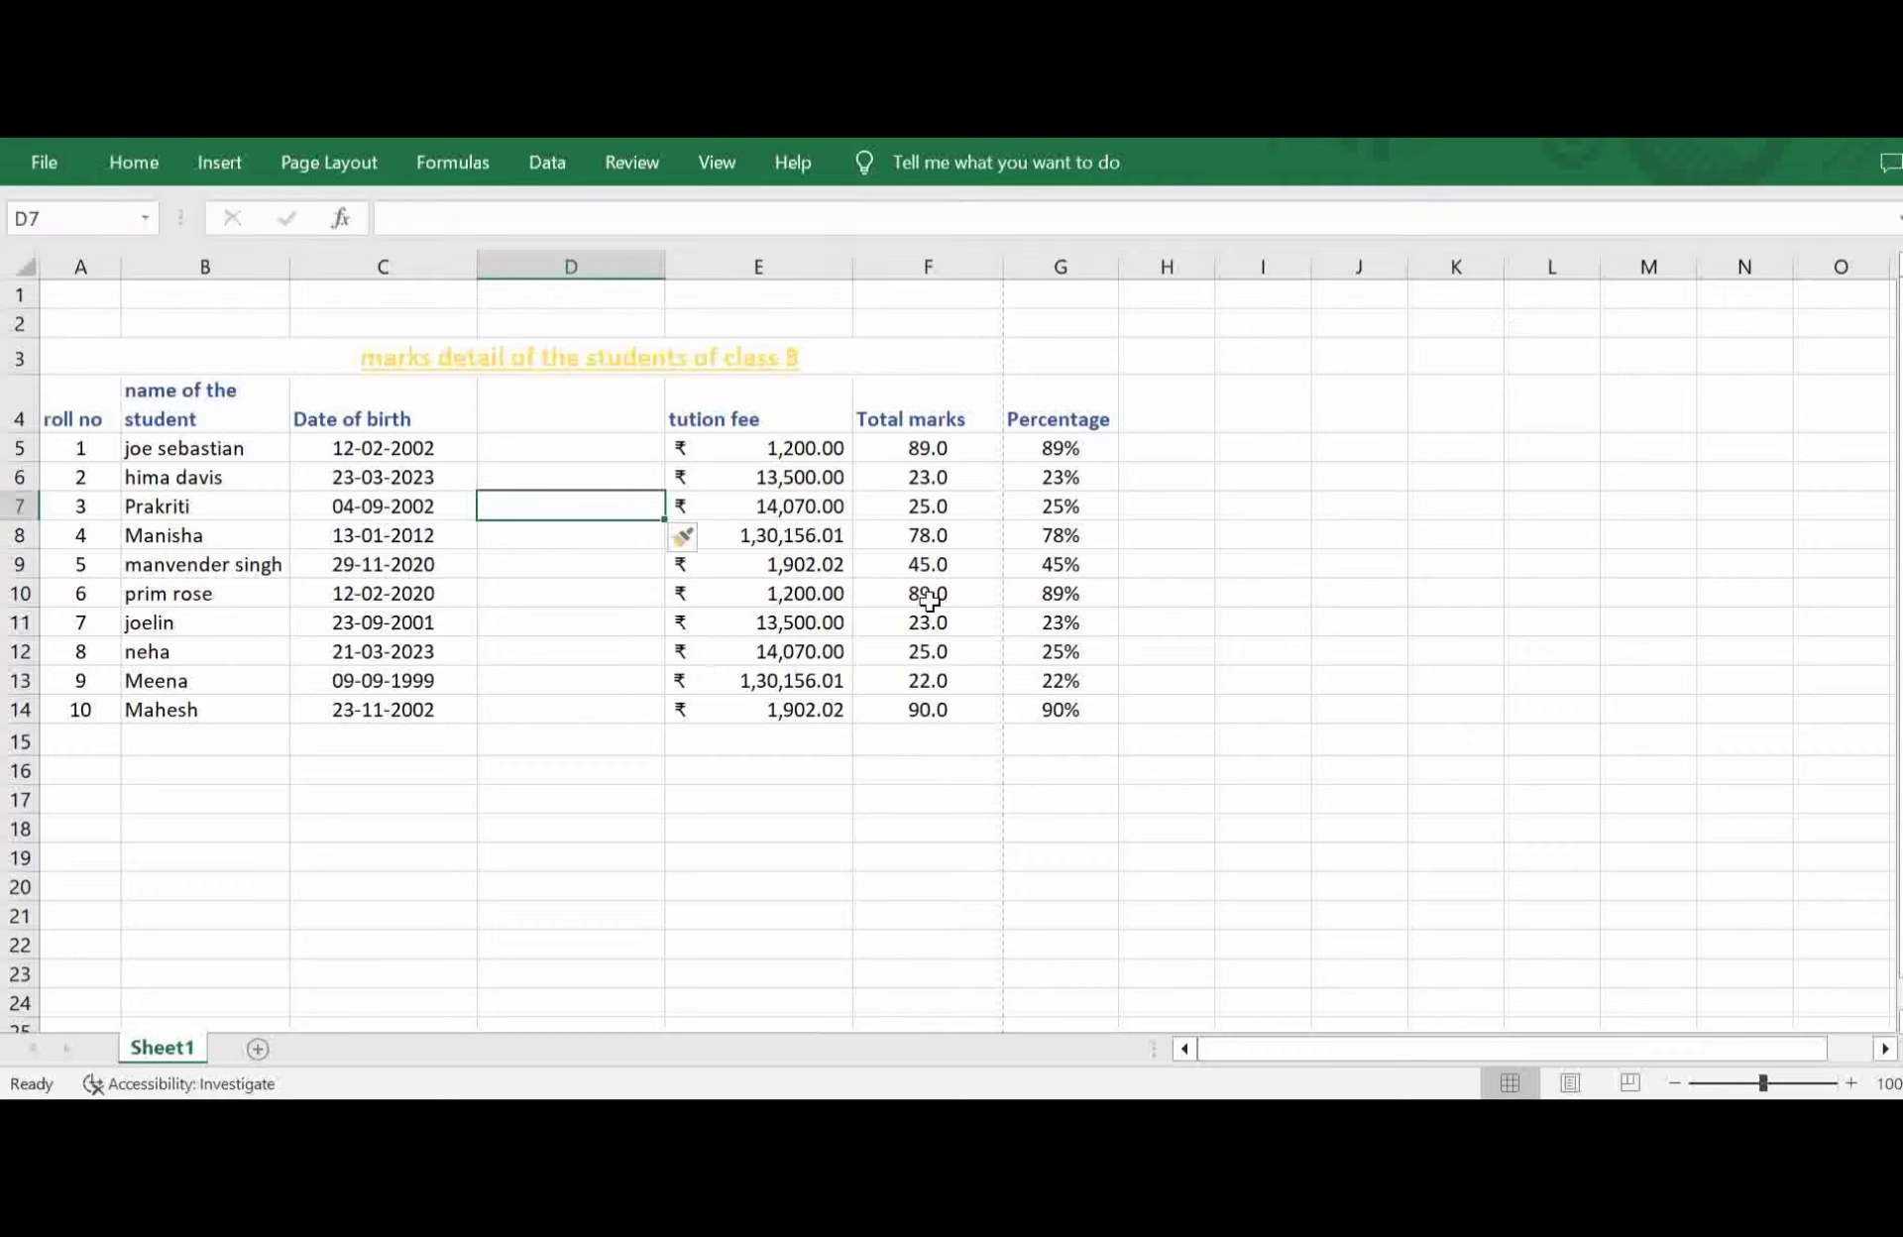
left_click(946, 592)
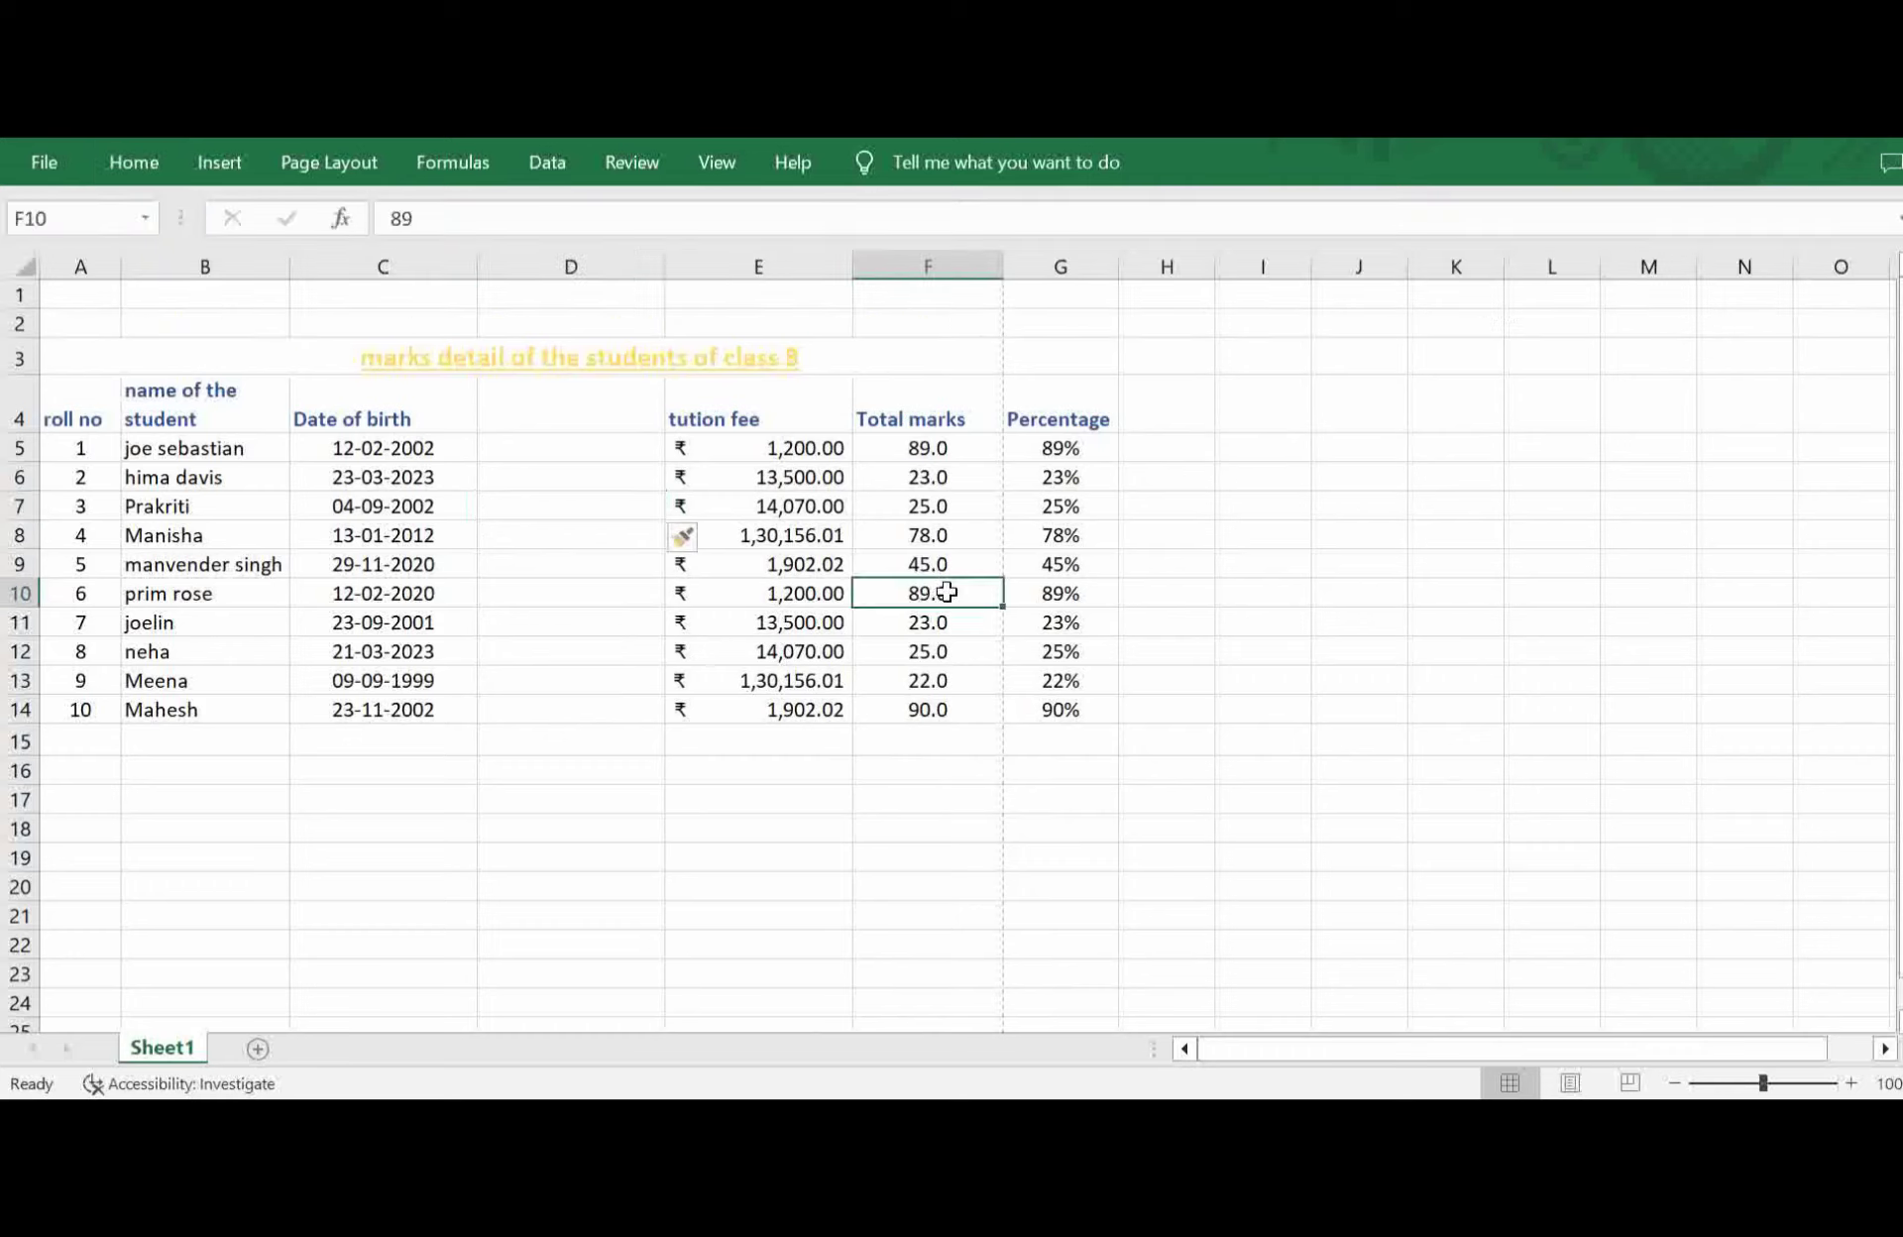
left_click(118, 163)
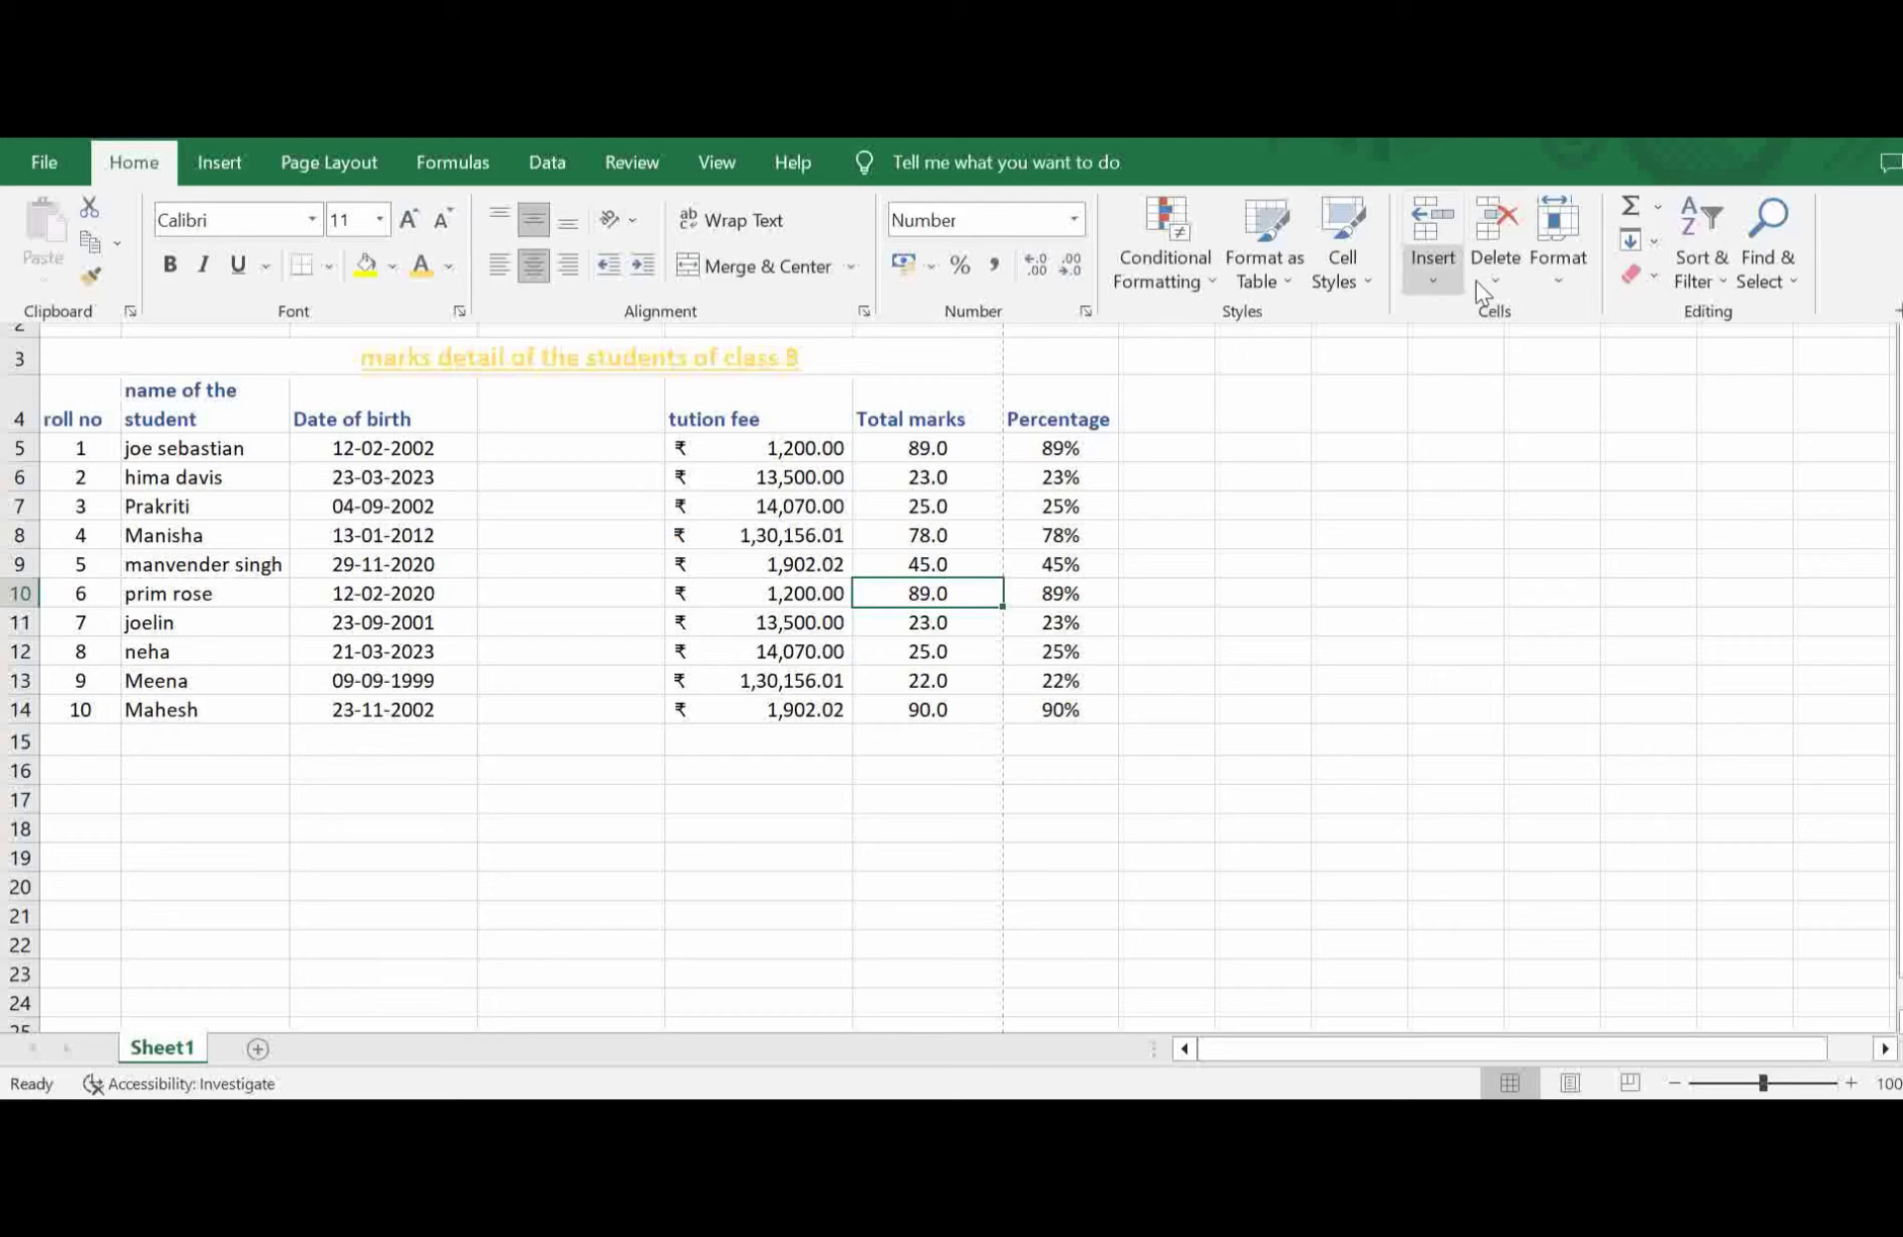
left_click(1454, 290)
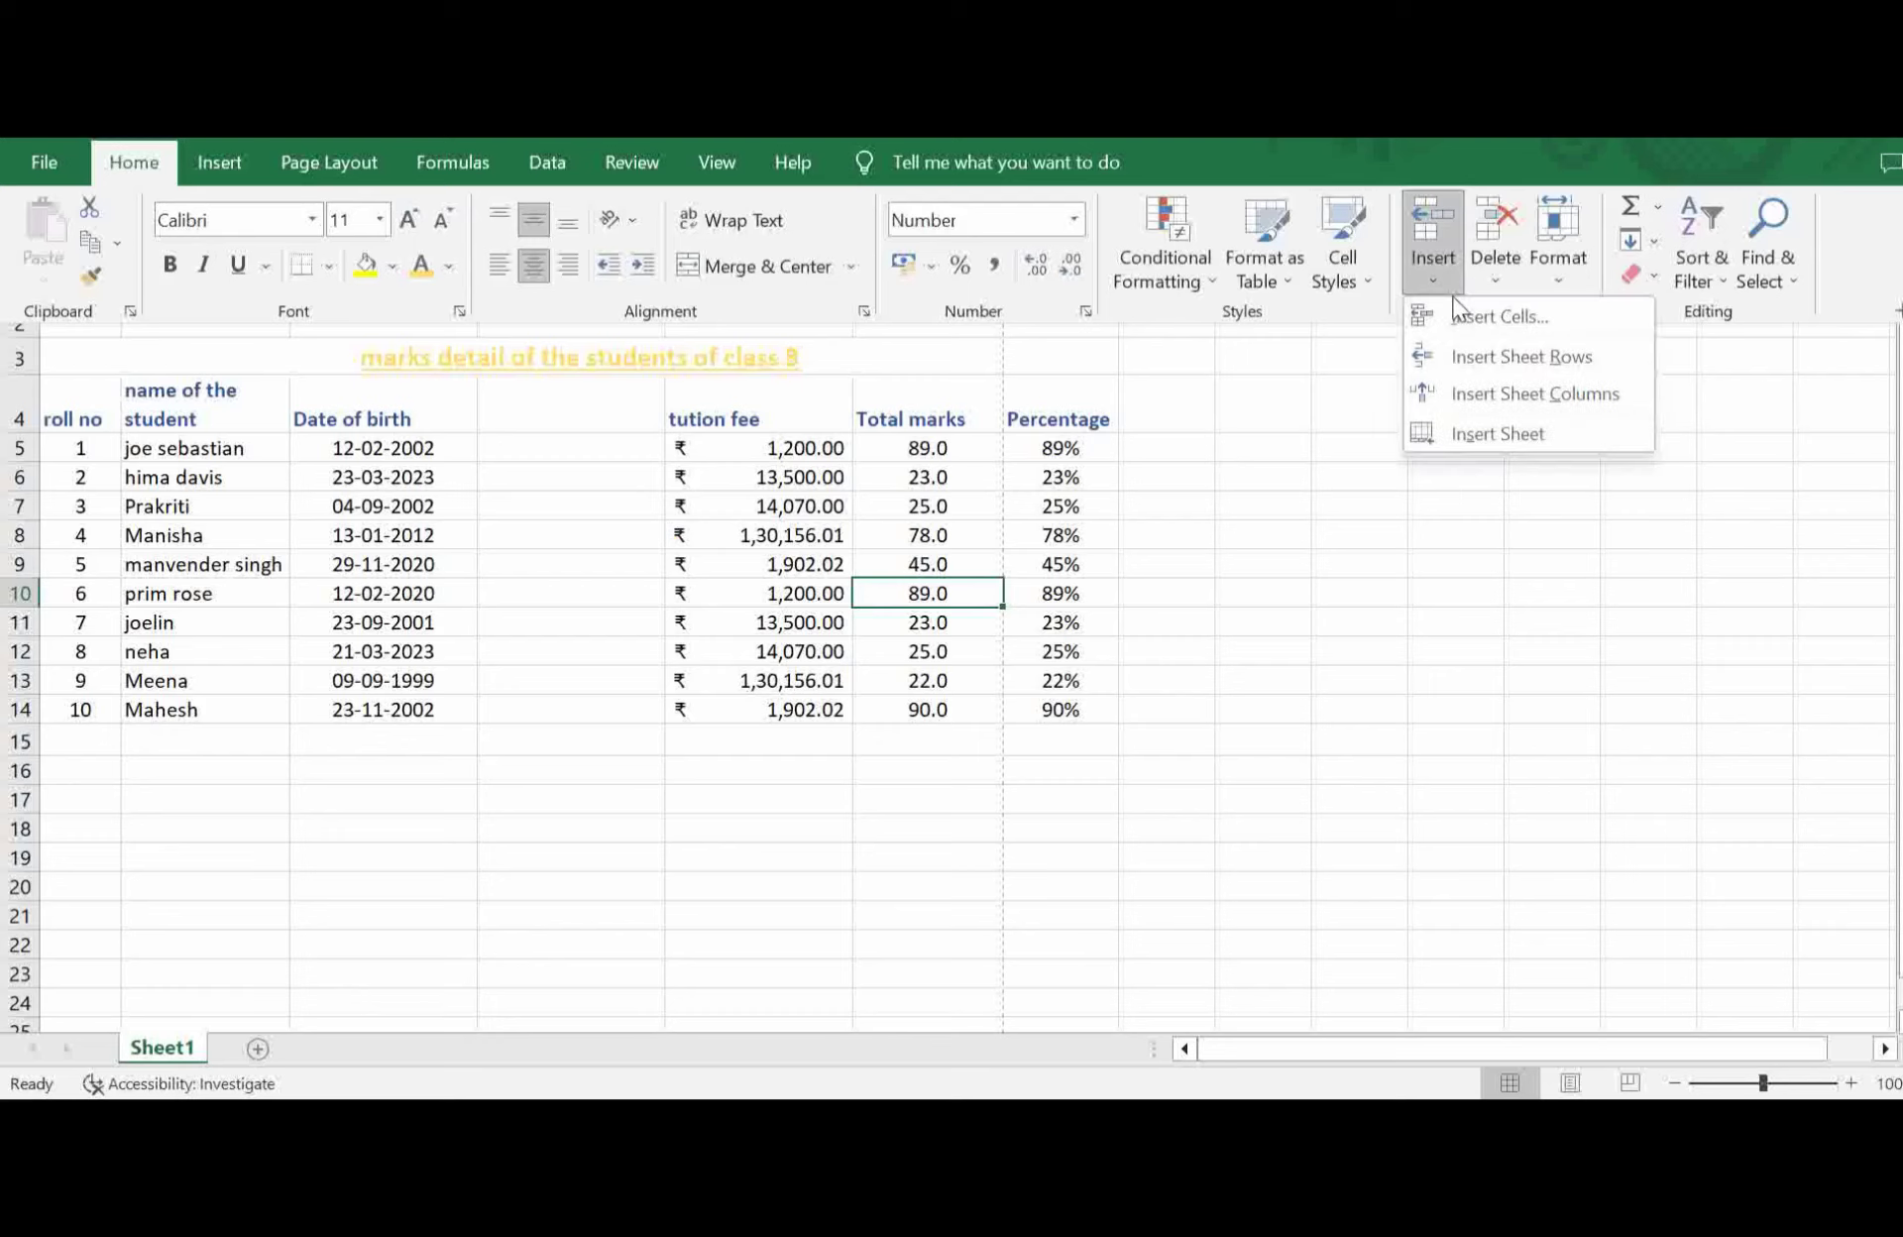
left_click(1502, 390)
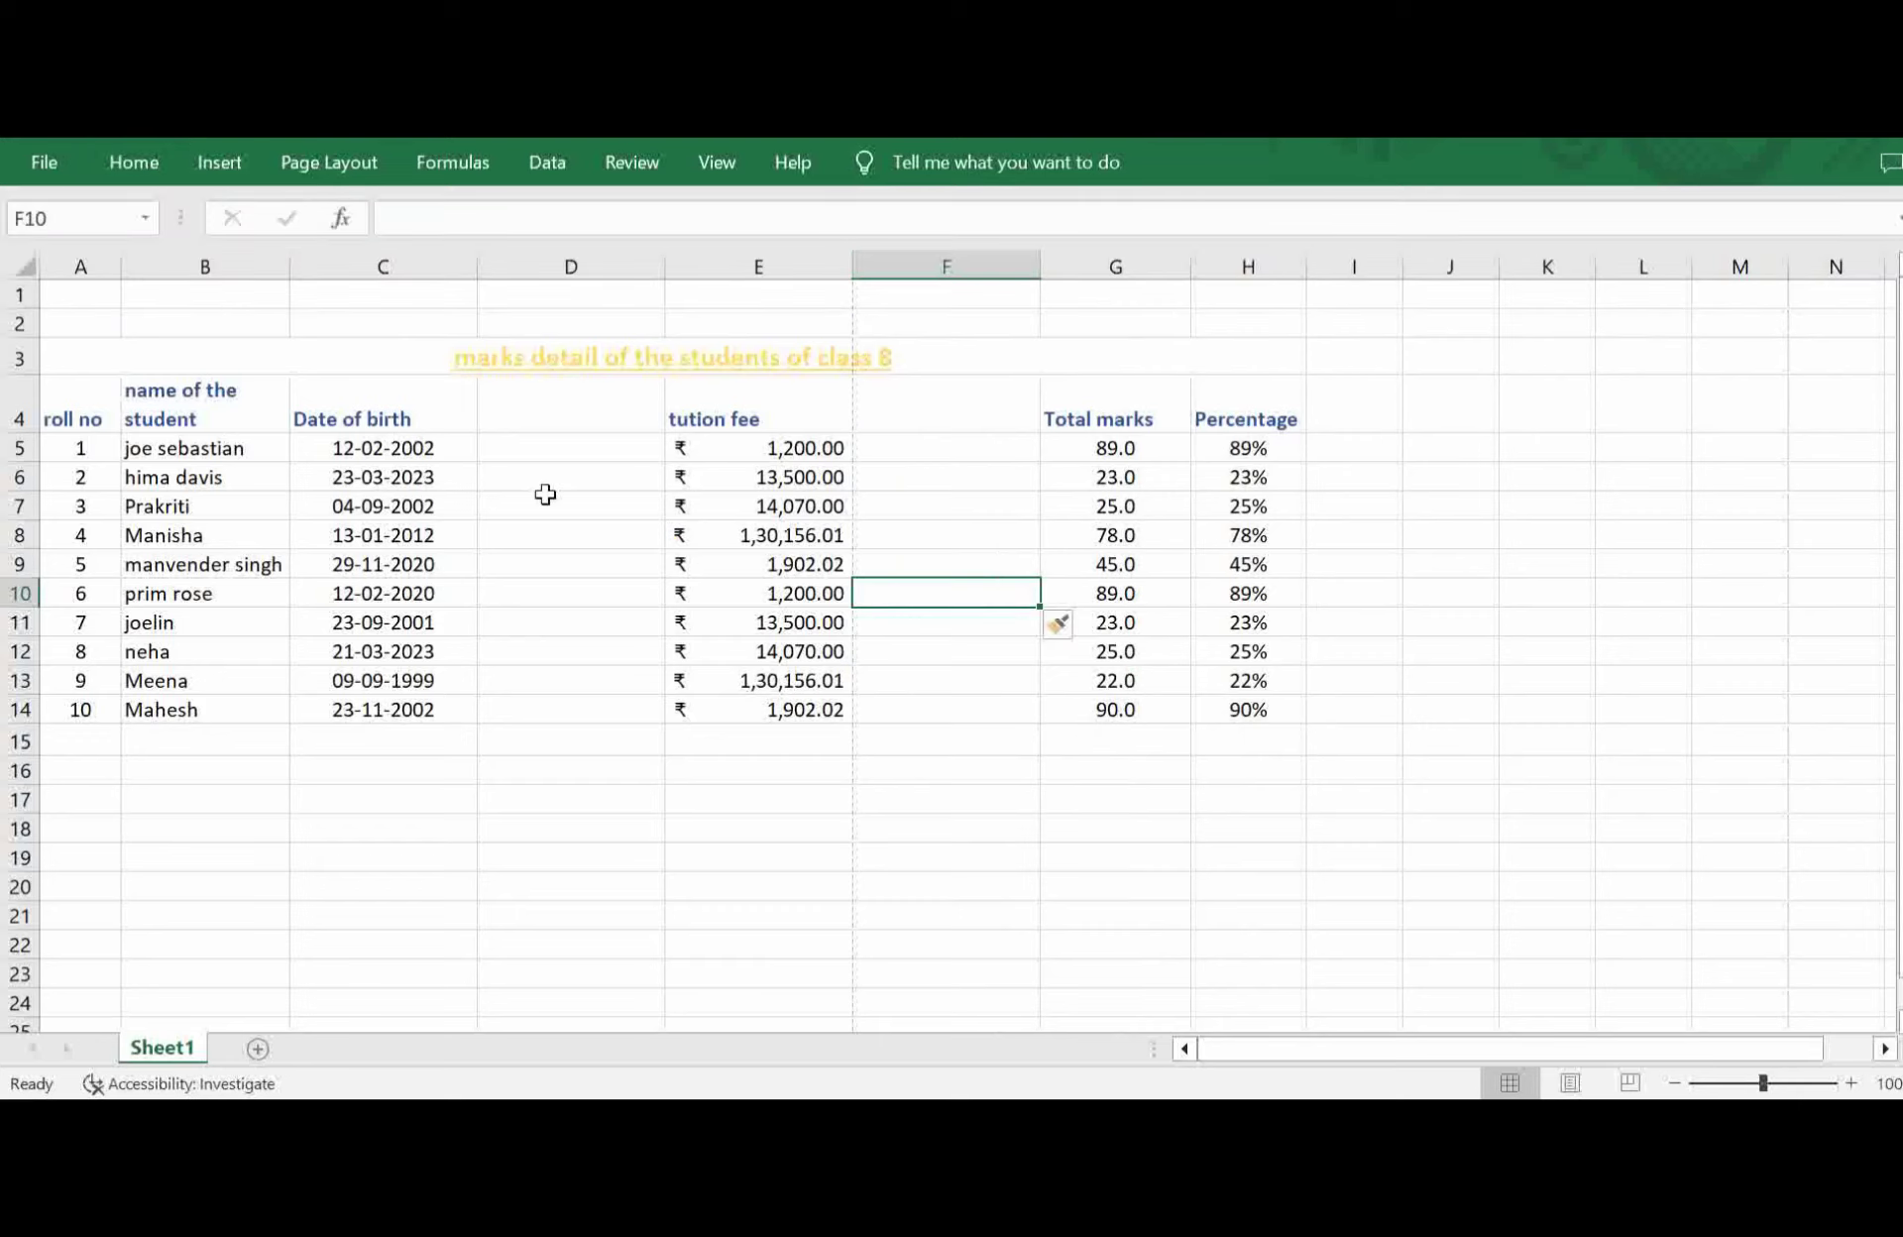
Insert a blank column before the Date of birth column by selecting the whole of column C.
left_click(377, 254)
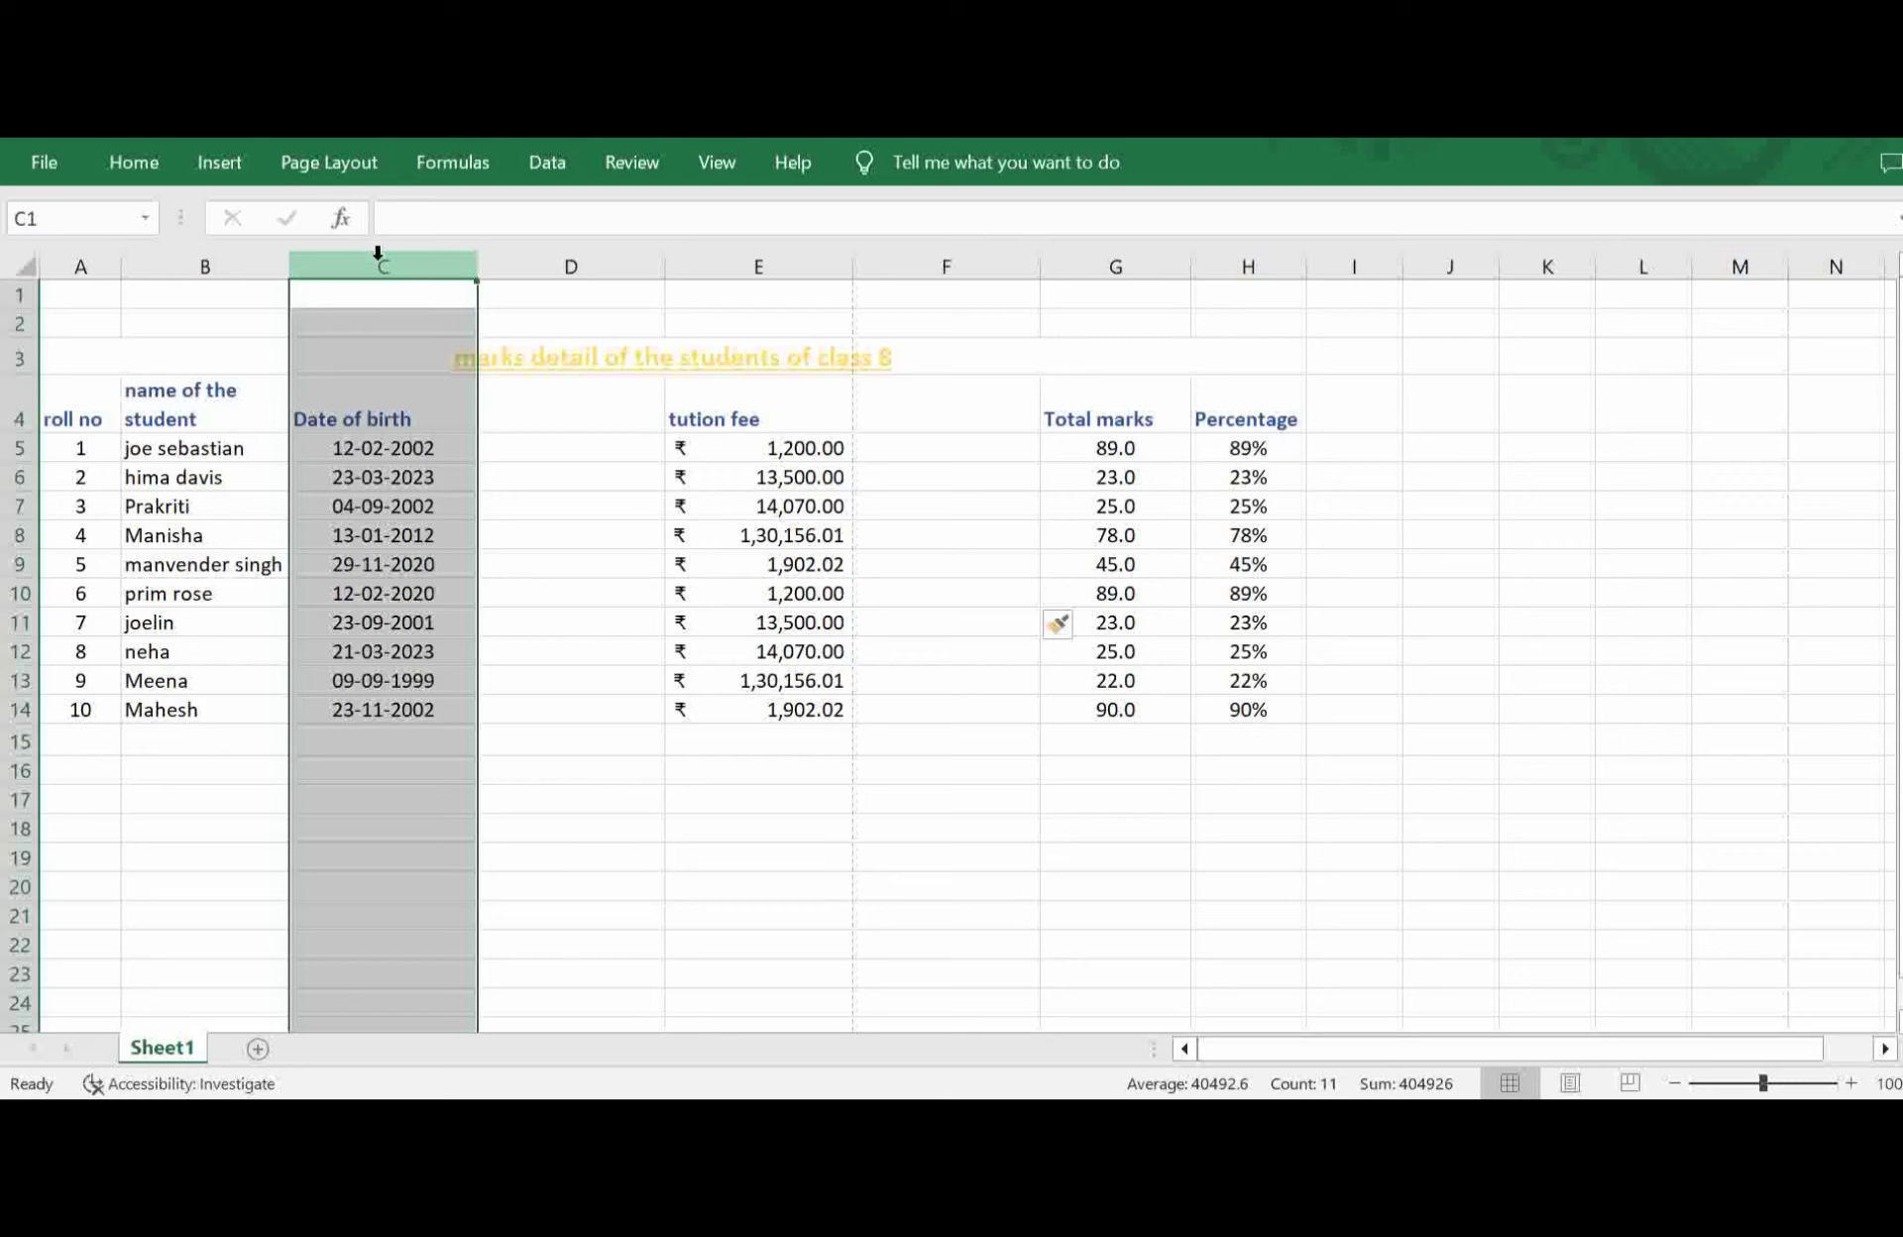
right_click(378, 253)
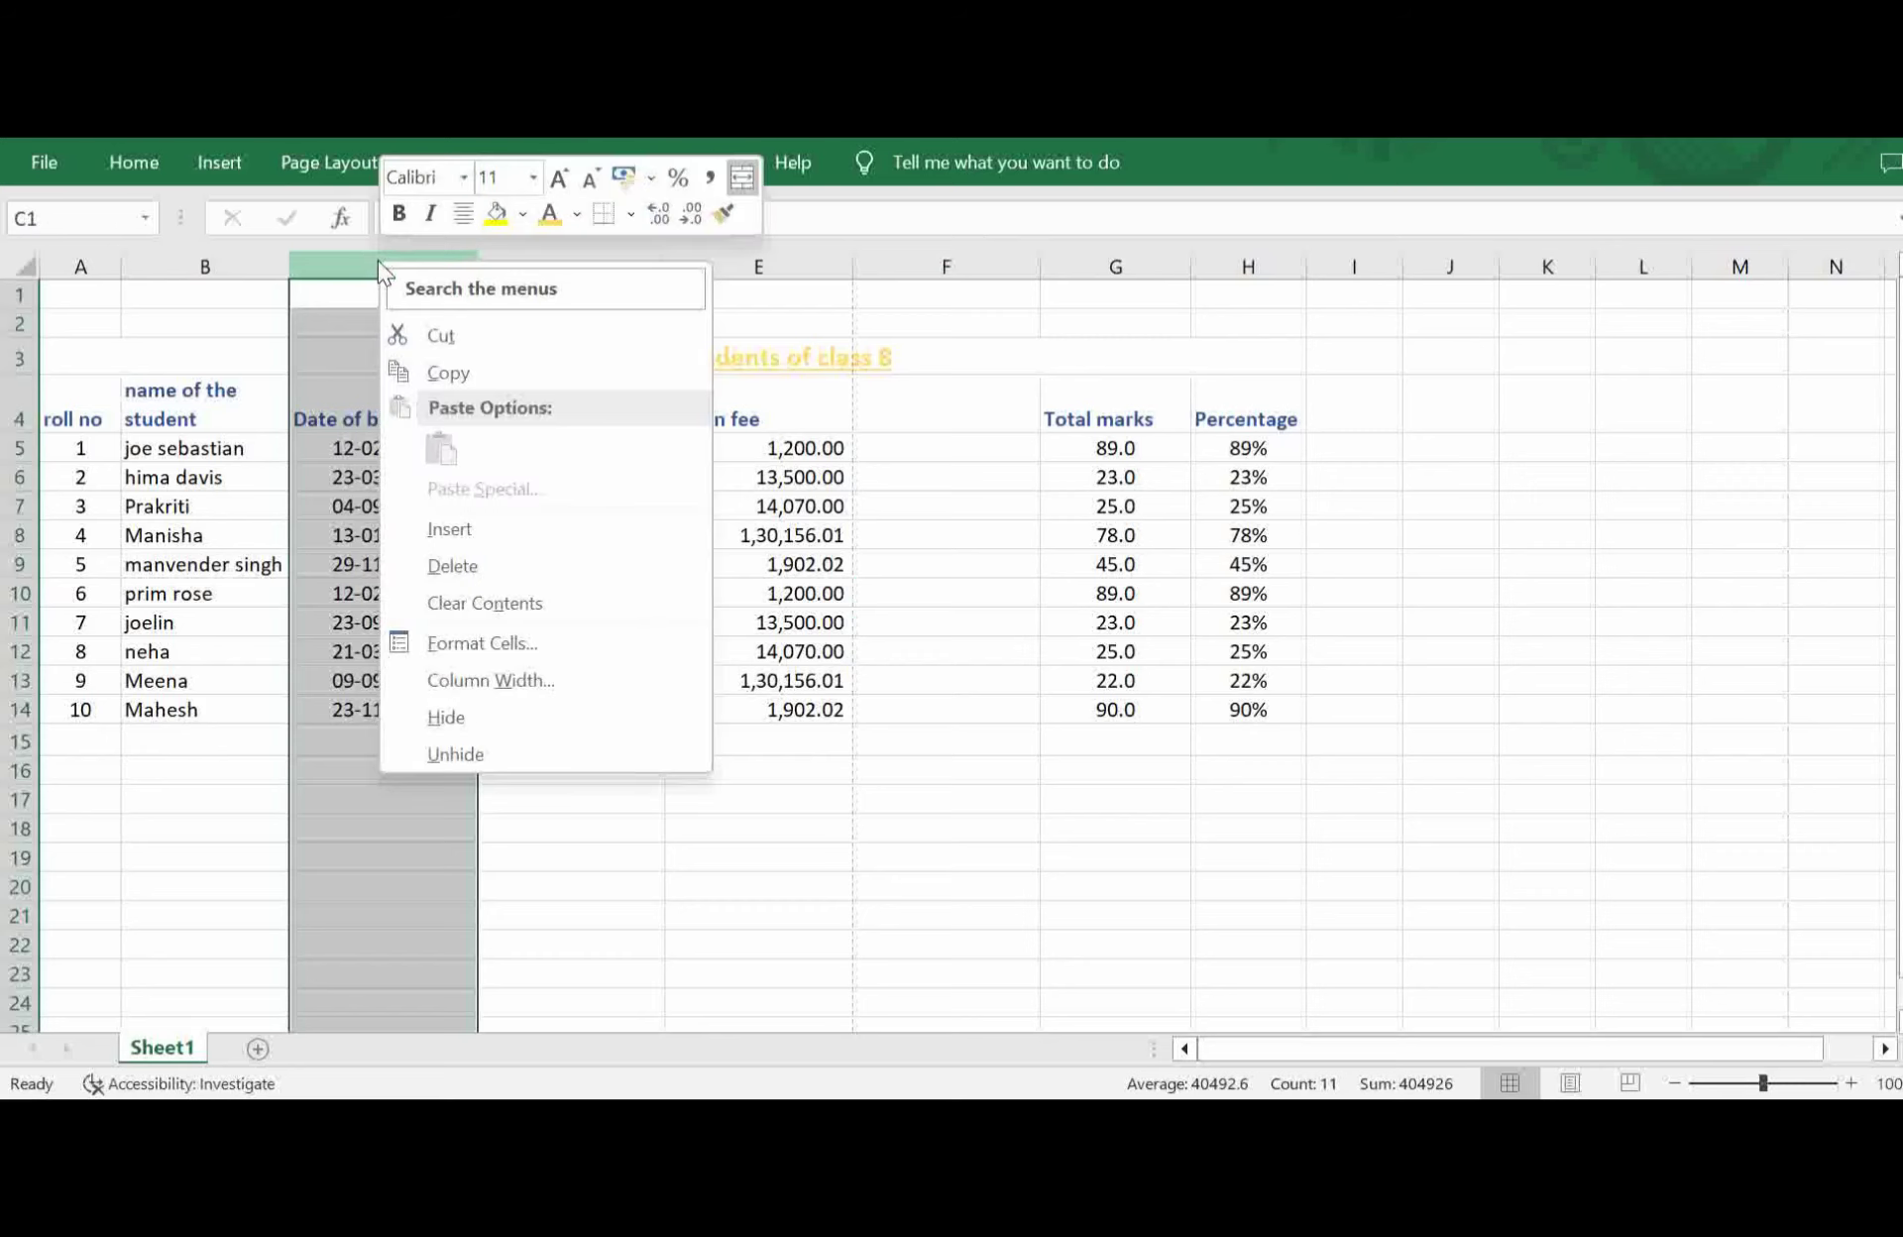
left_click(462, 528)
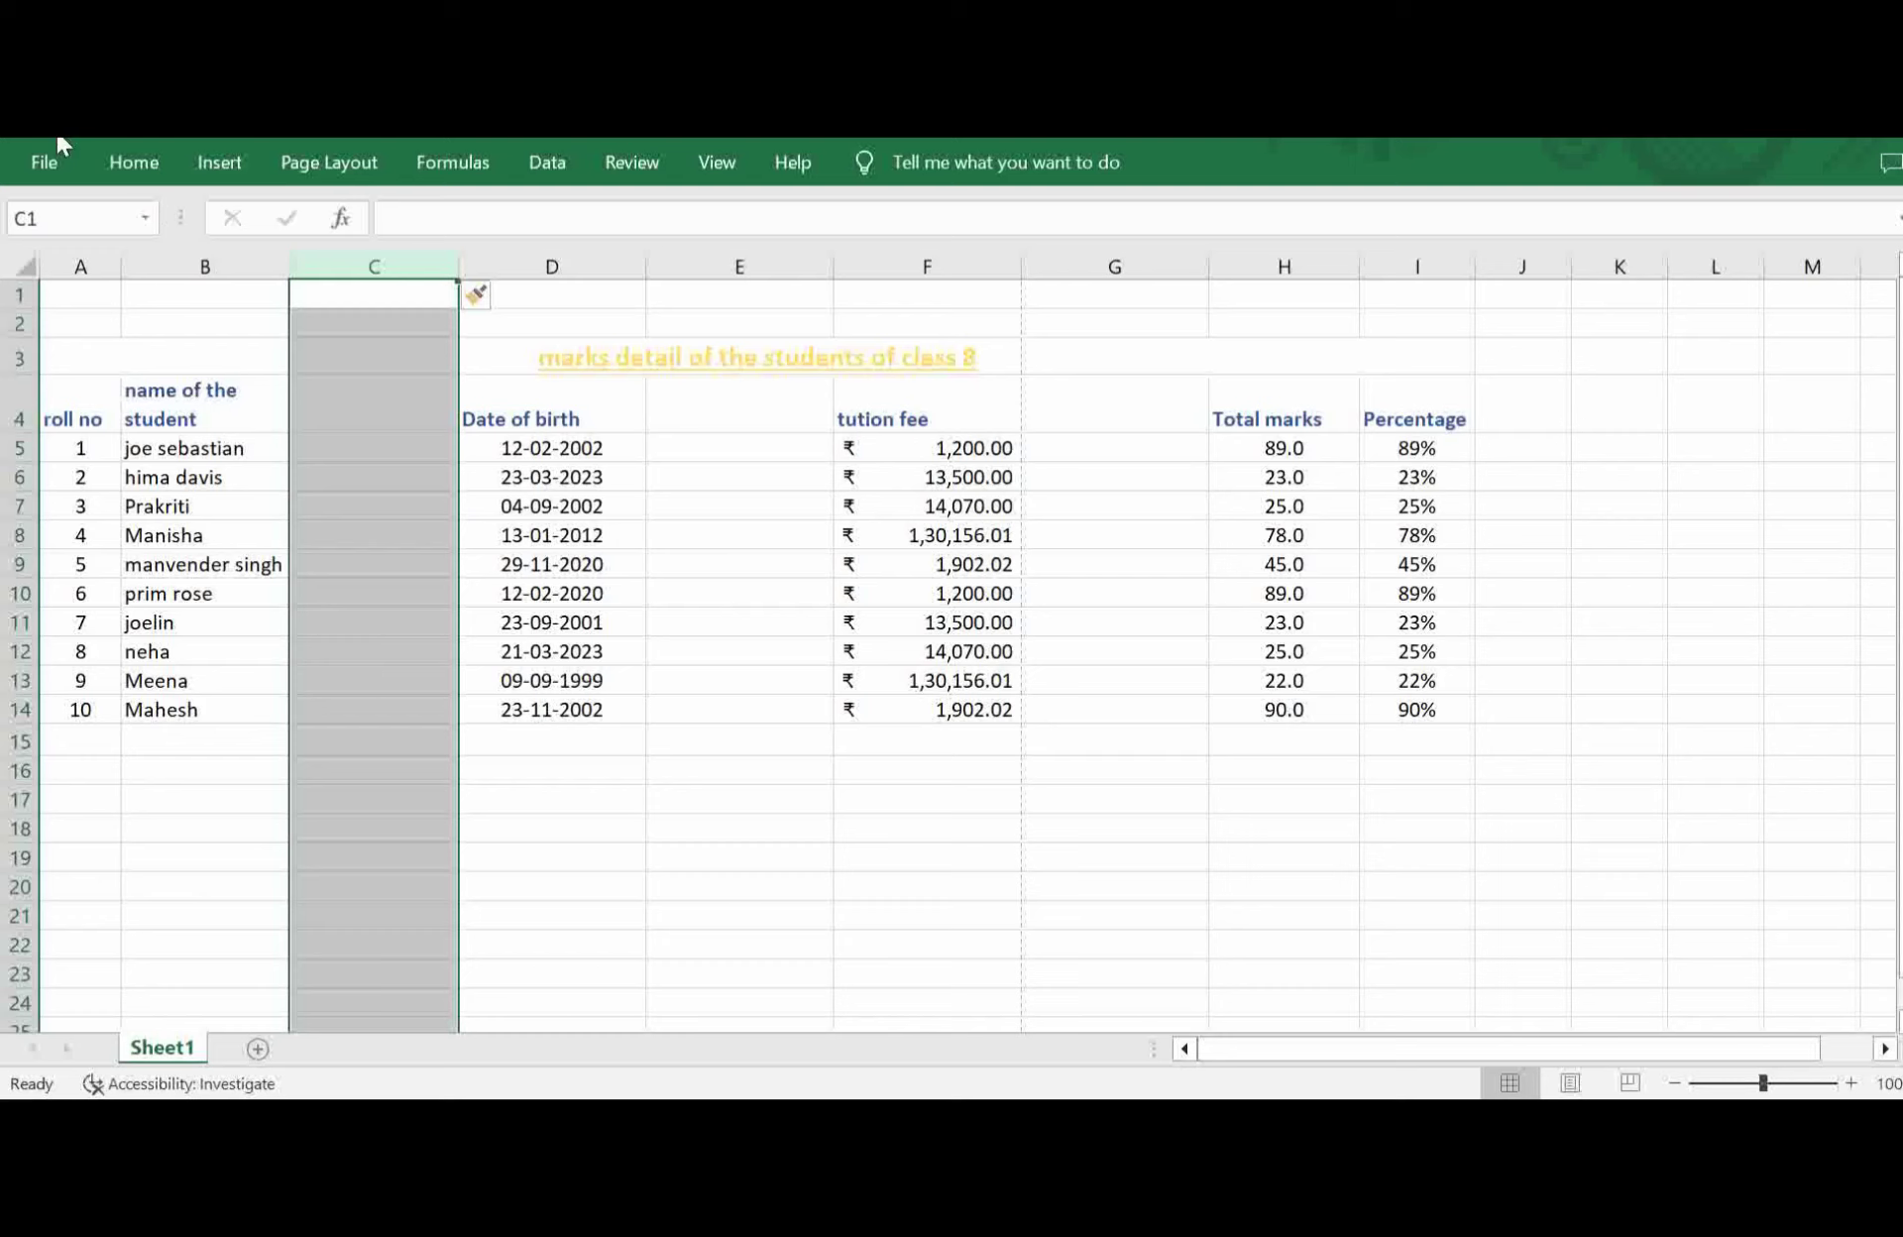
Undo the column insertions before Date of birth, tution fee and Total marks.
key("ctrl+z")
key("ctrl+z")
key("ctrl+z")
key("ctrl+z")
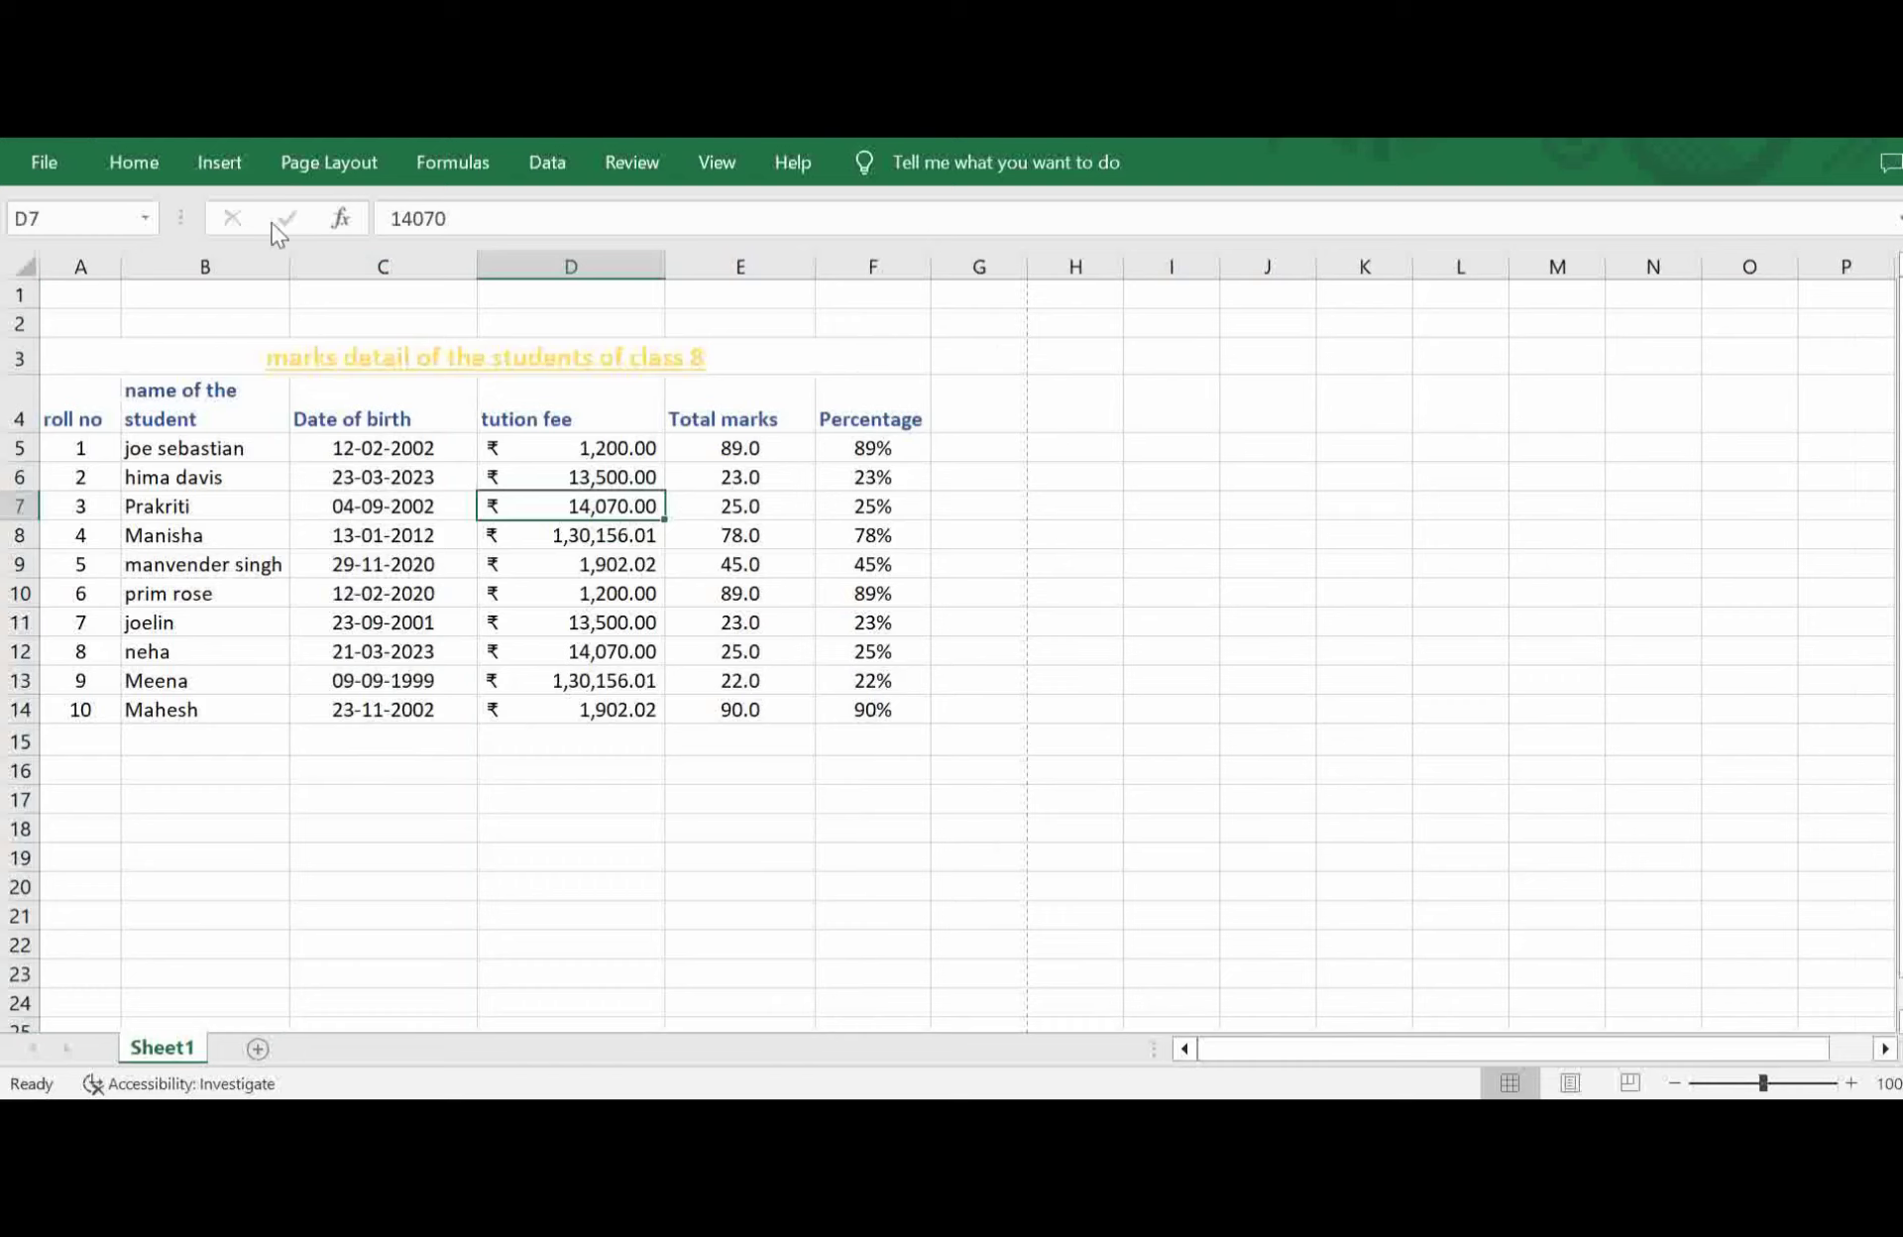
Add three blank worksheets to the workbook in front of Sheet1 using Insert Sheet.
left_click(134, 163)
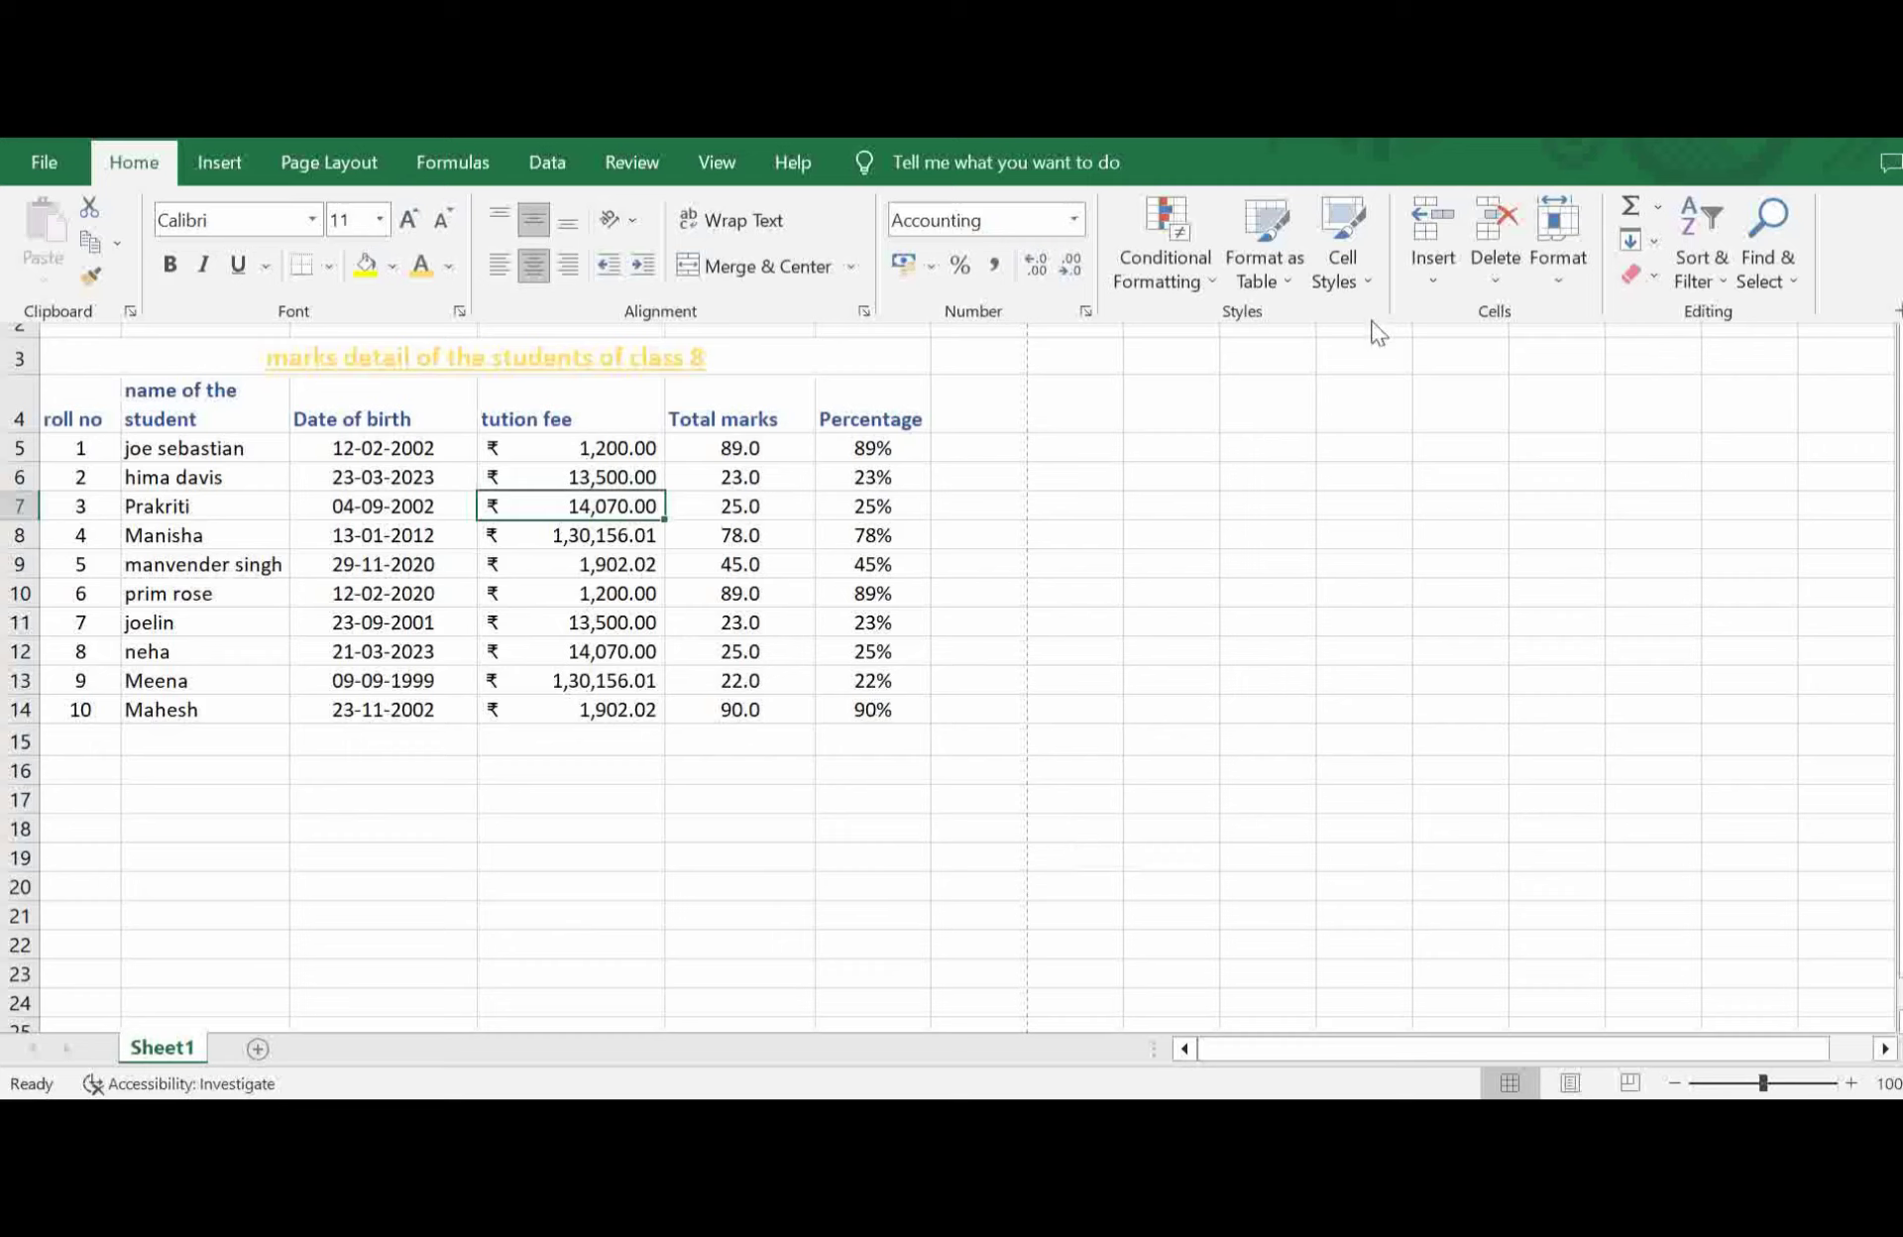
left_click(1436, 293)
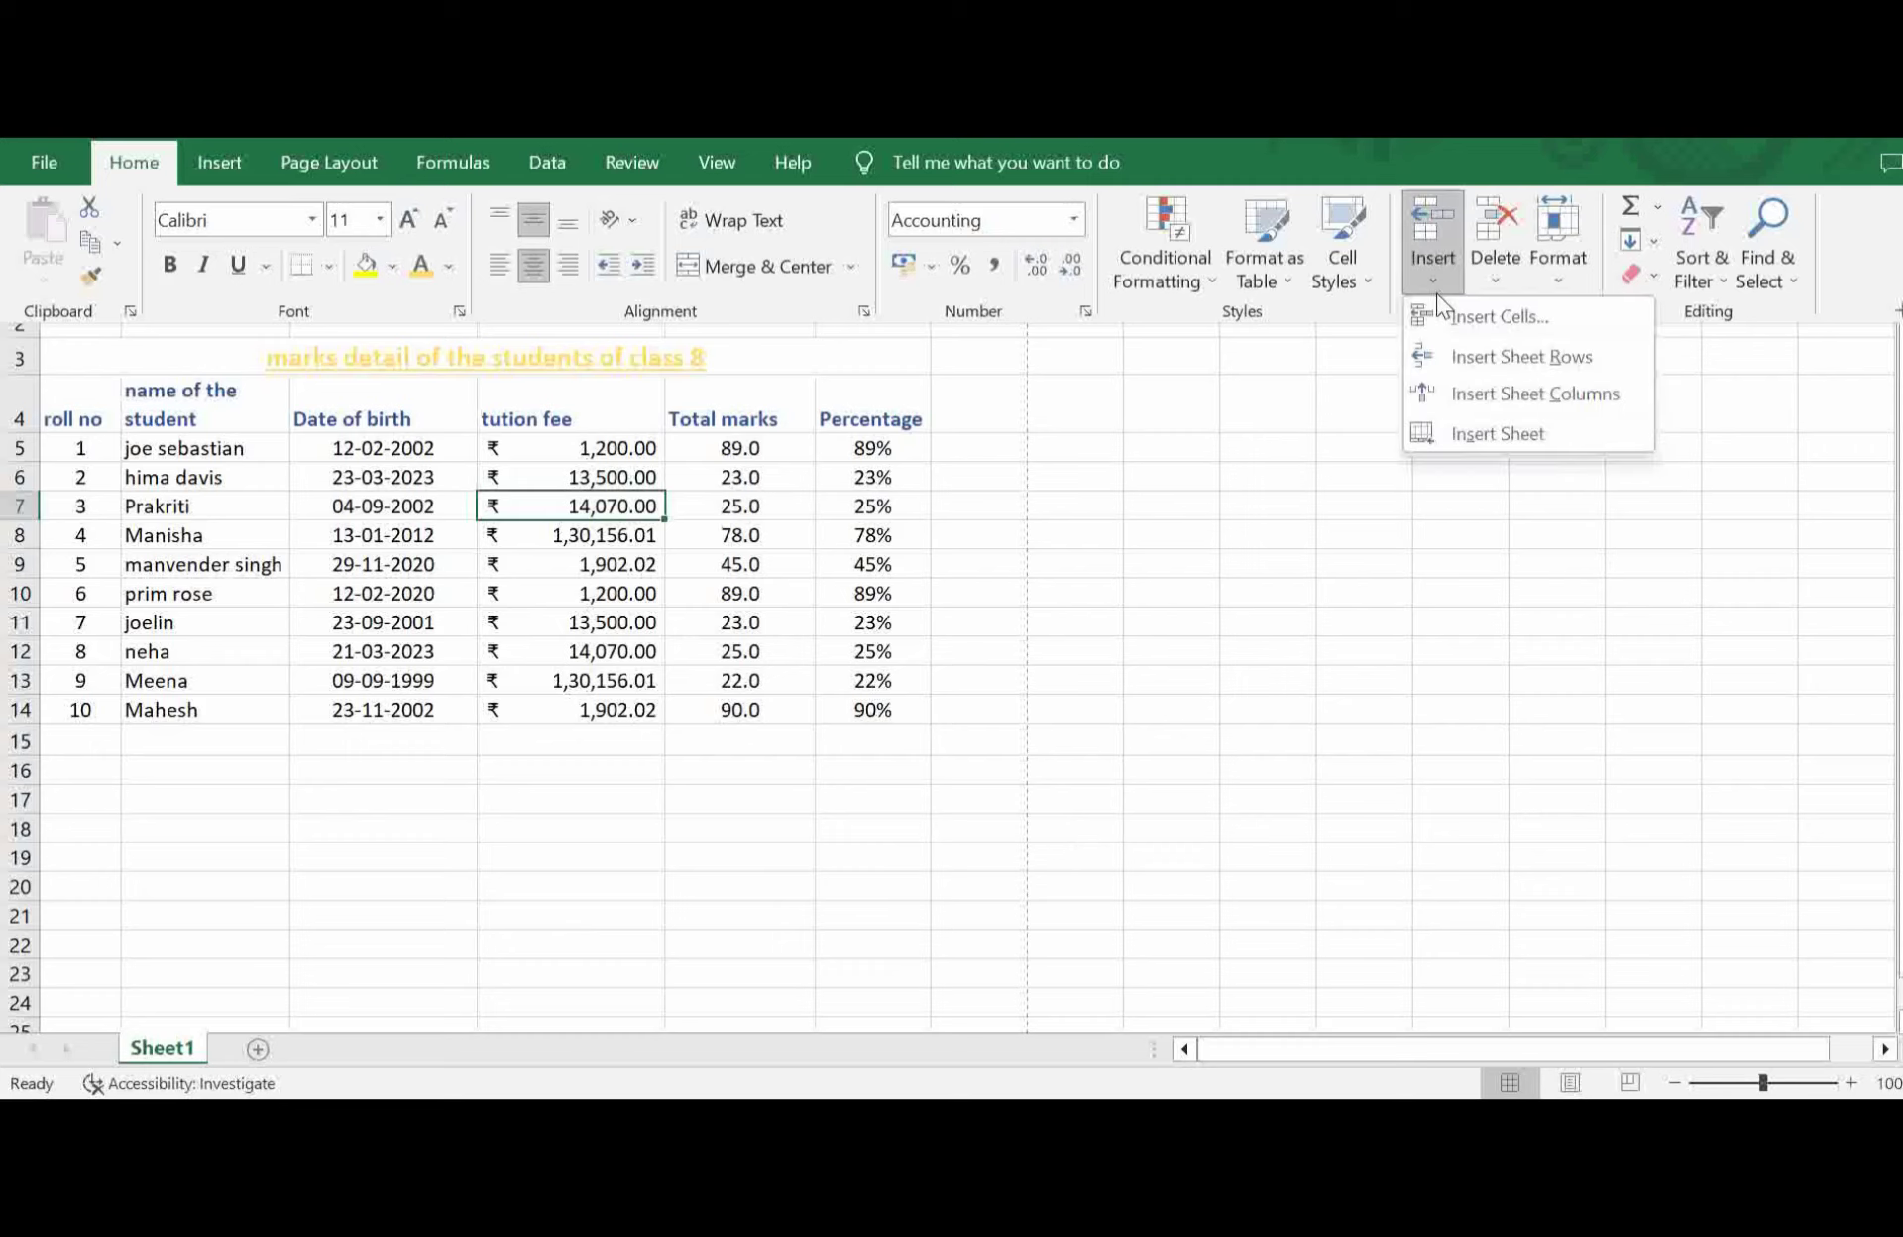
left_click(1484, 440)
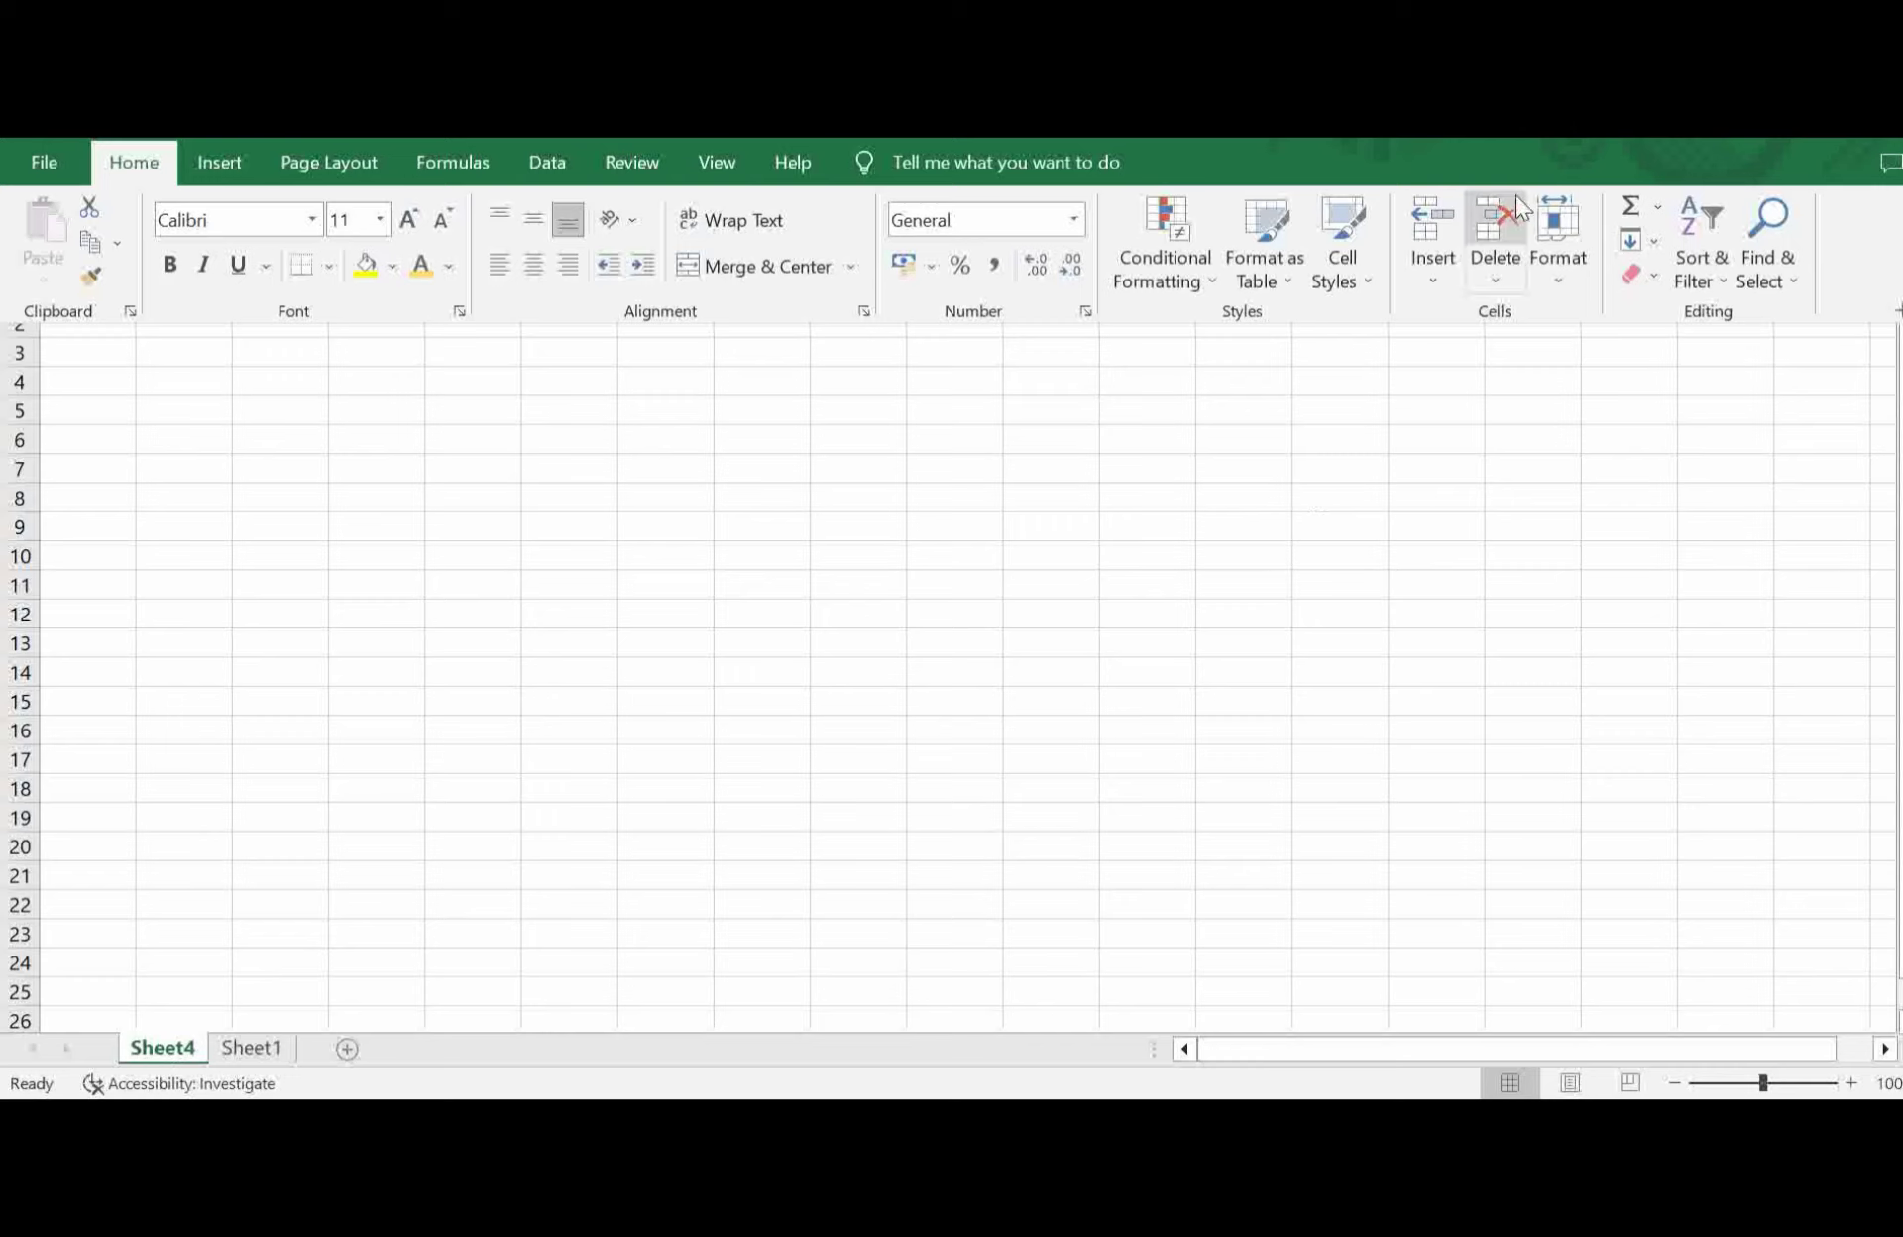
left_click(1433, 283)
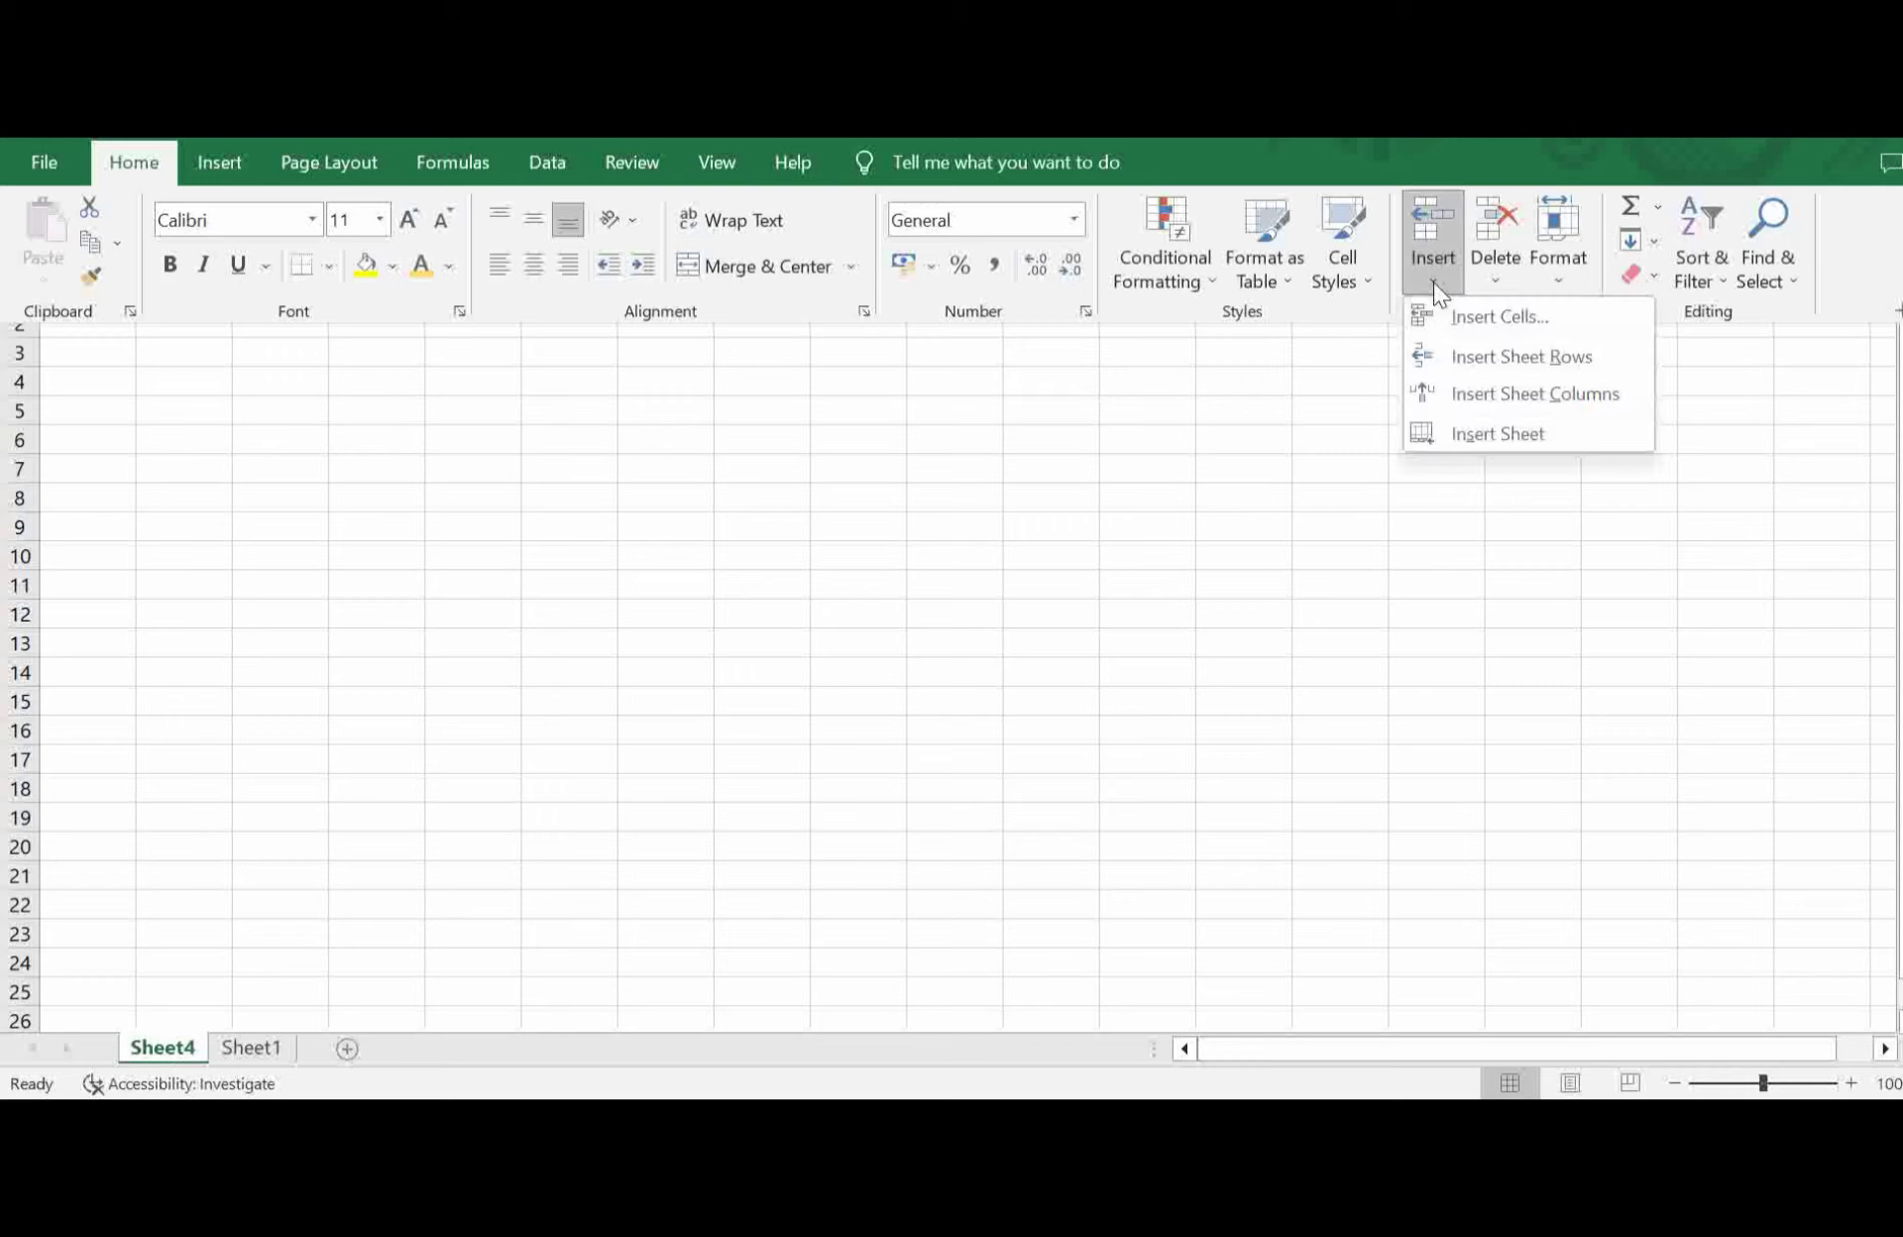
left_click(1453, 432)
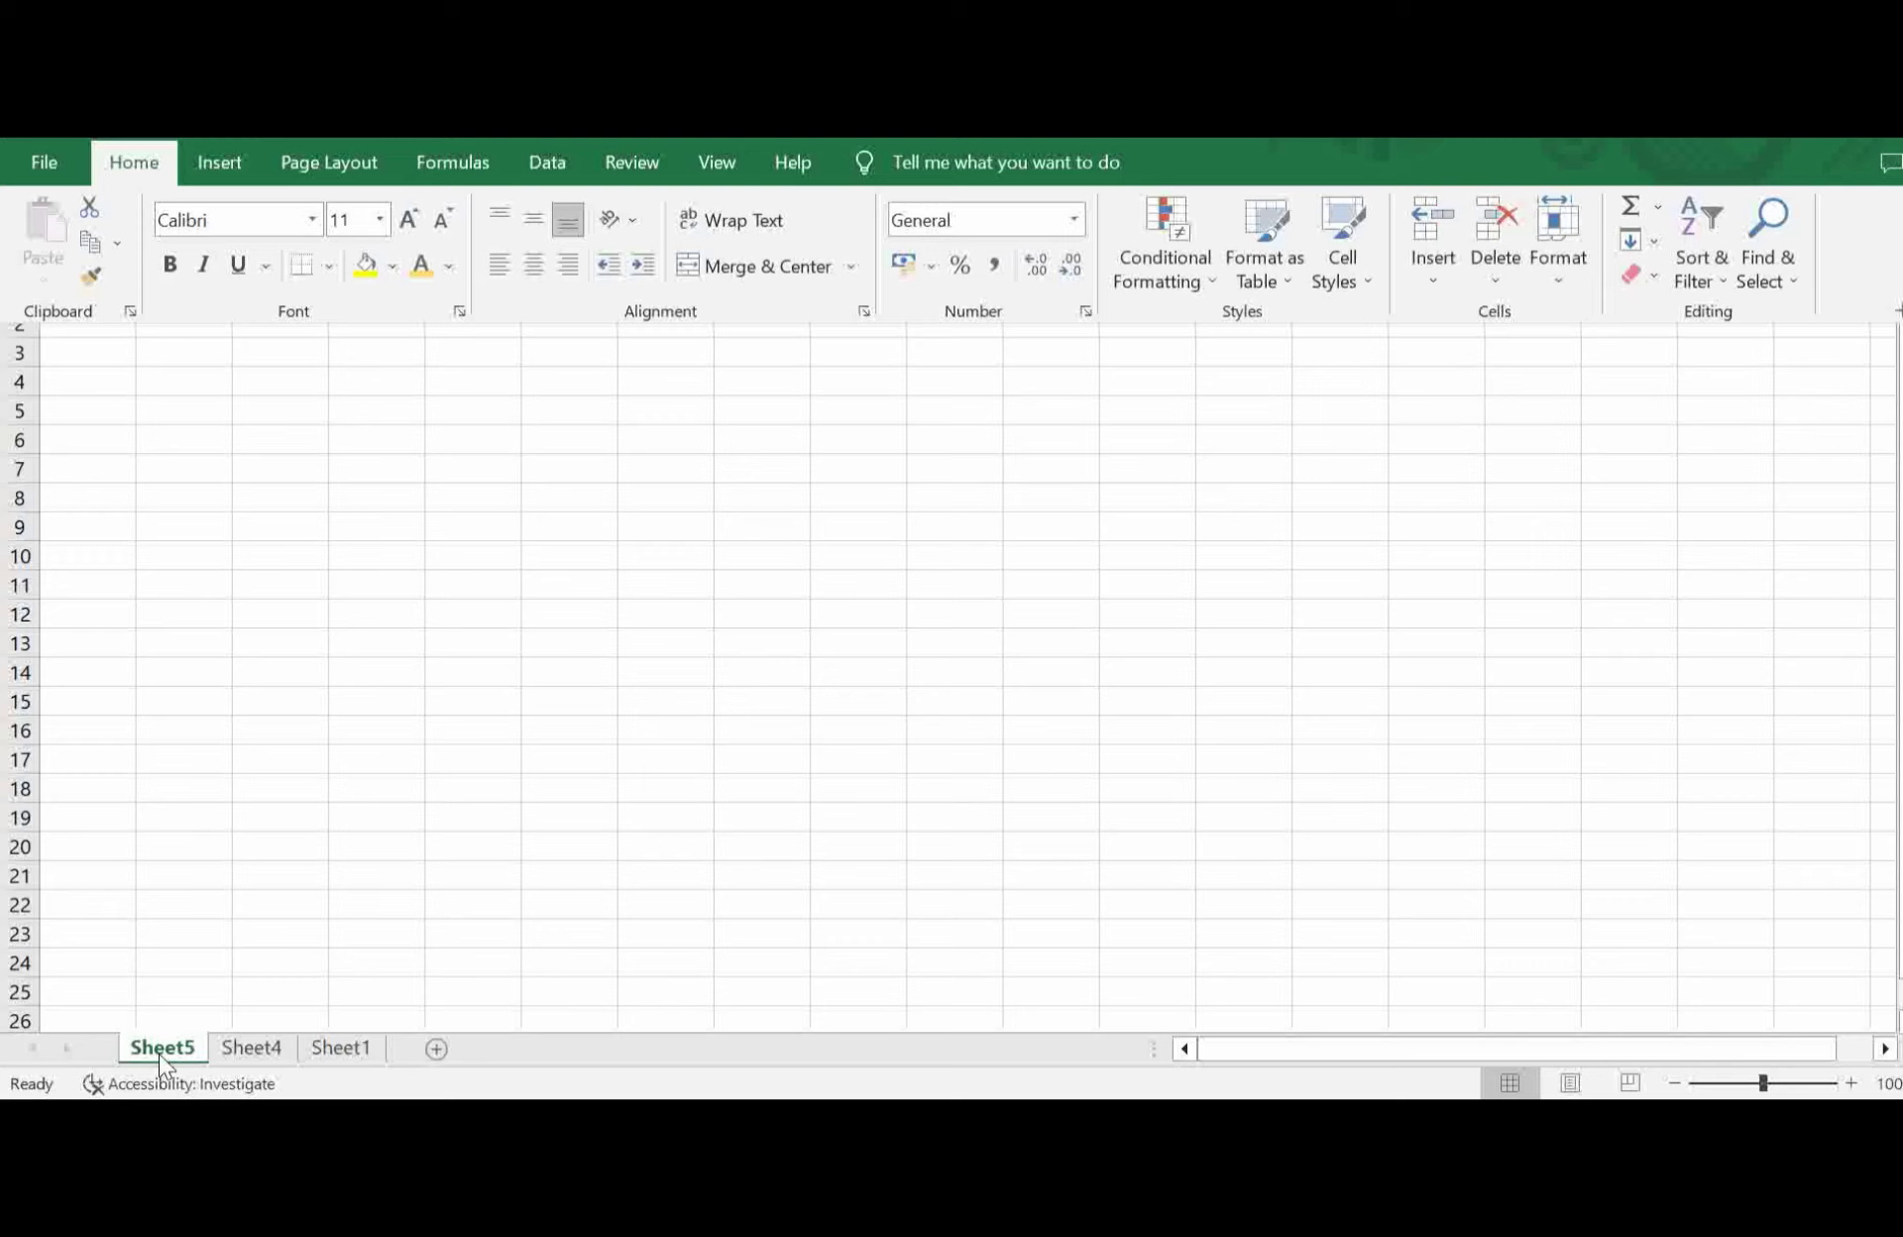
left_click(1424, 280)
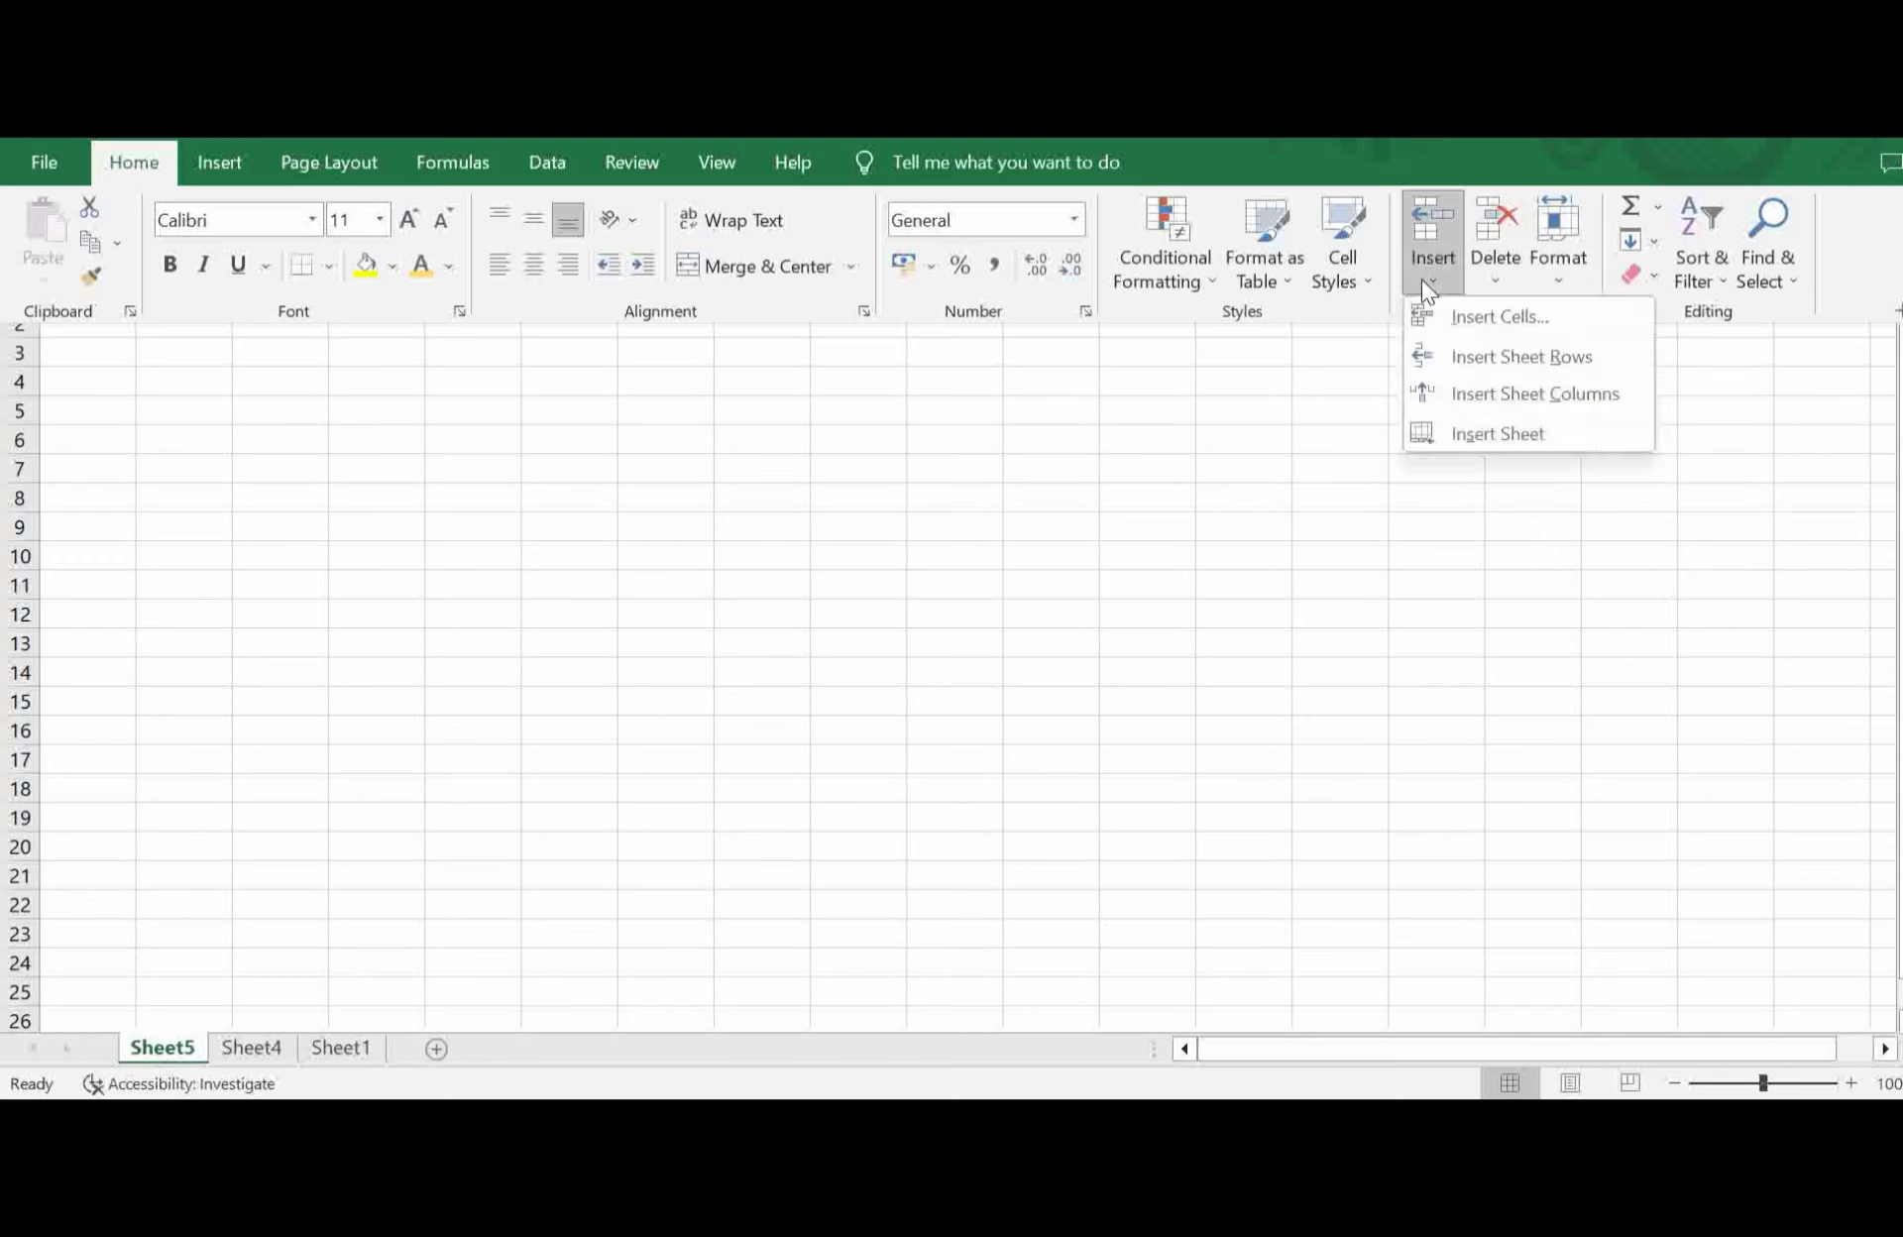
left_click(1470, 436)
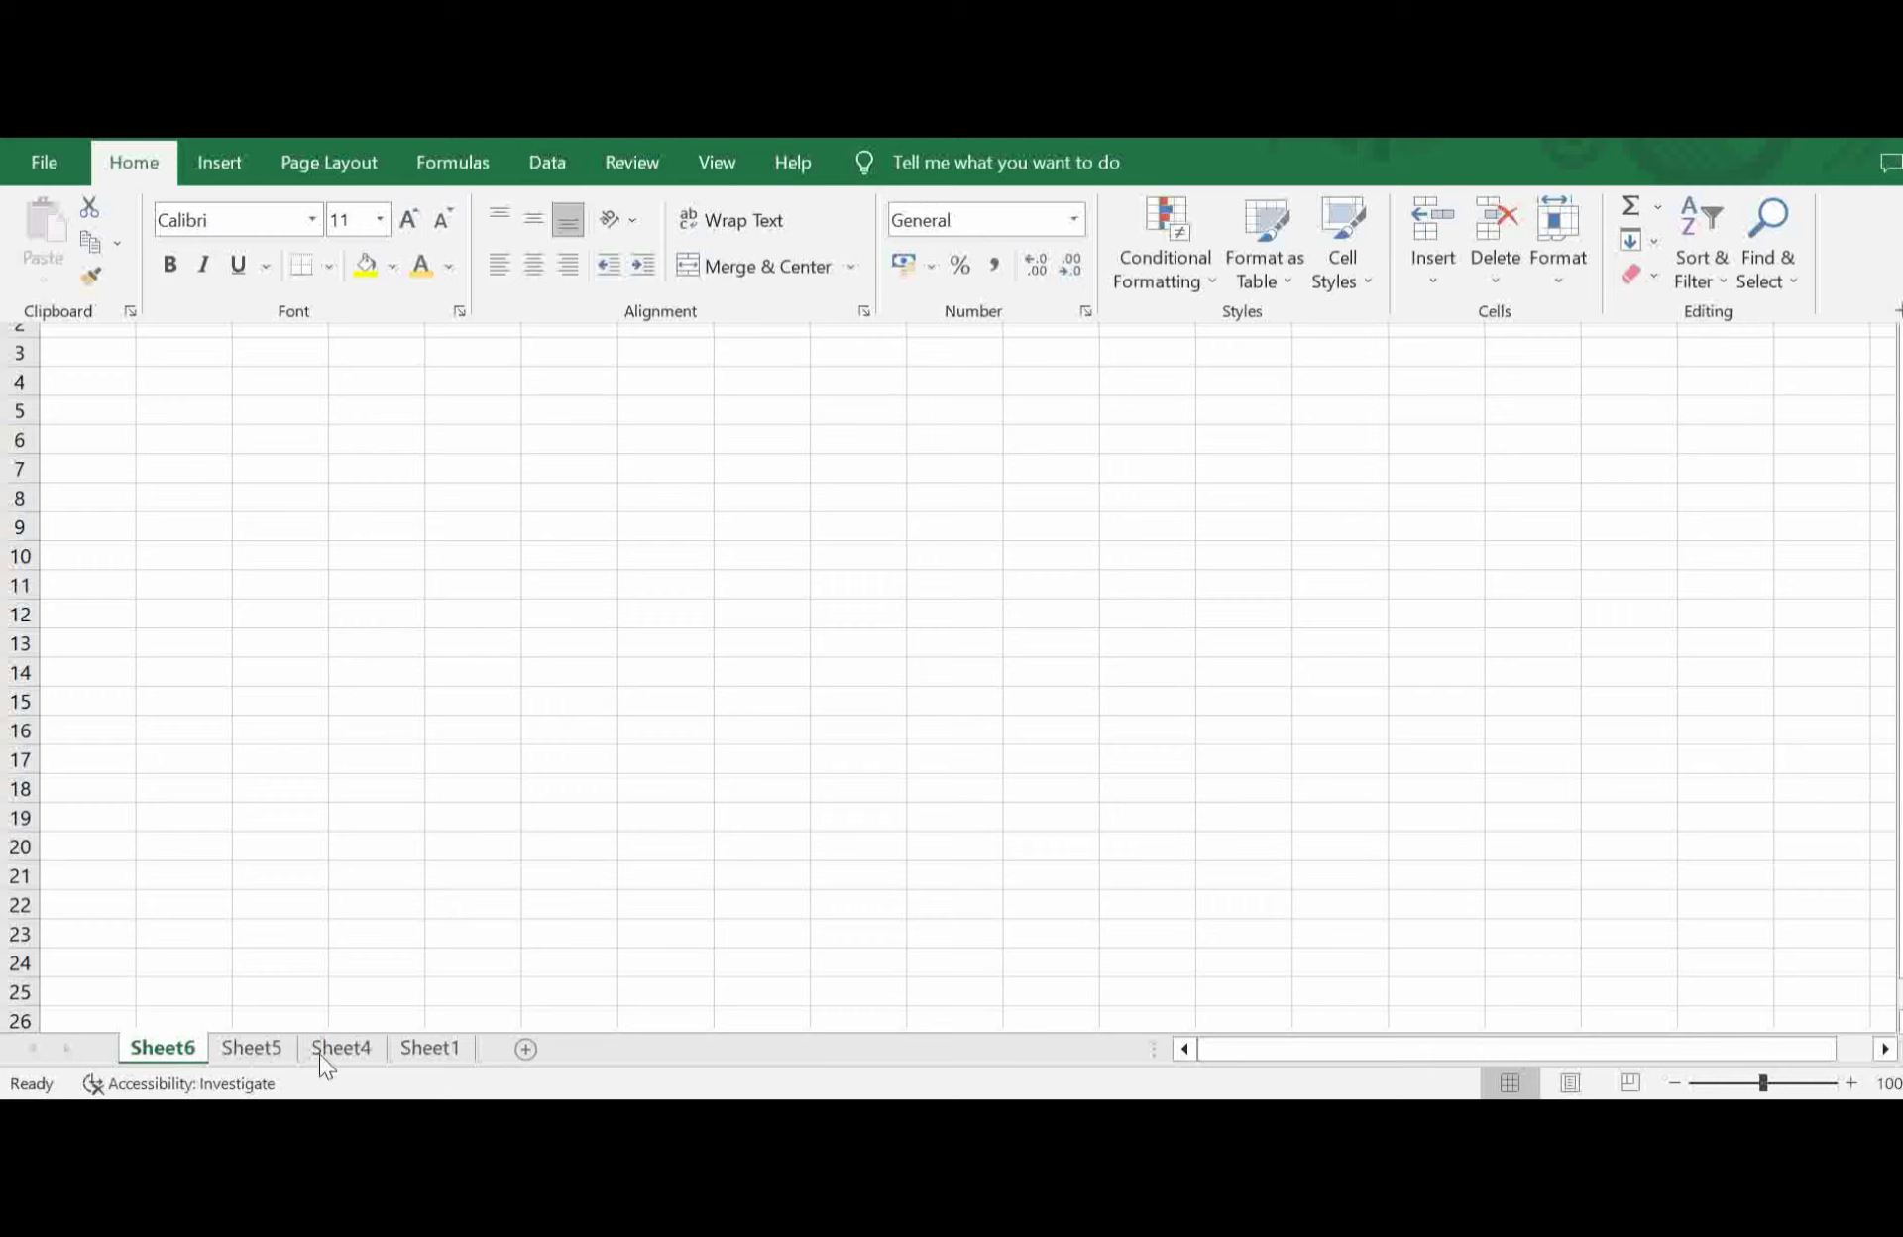
Insert a new blank Worksheet directly before Sheet1 from the sheet's own Insert options.
left_click(420, 1056)
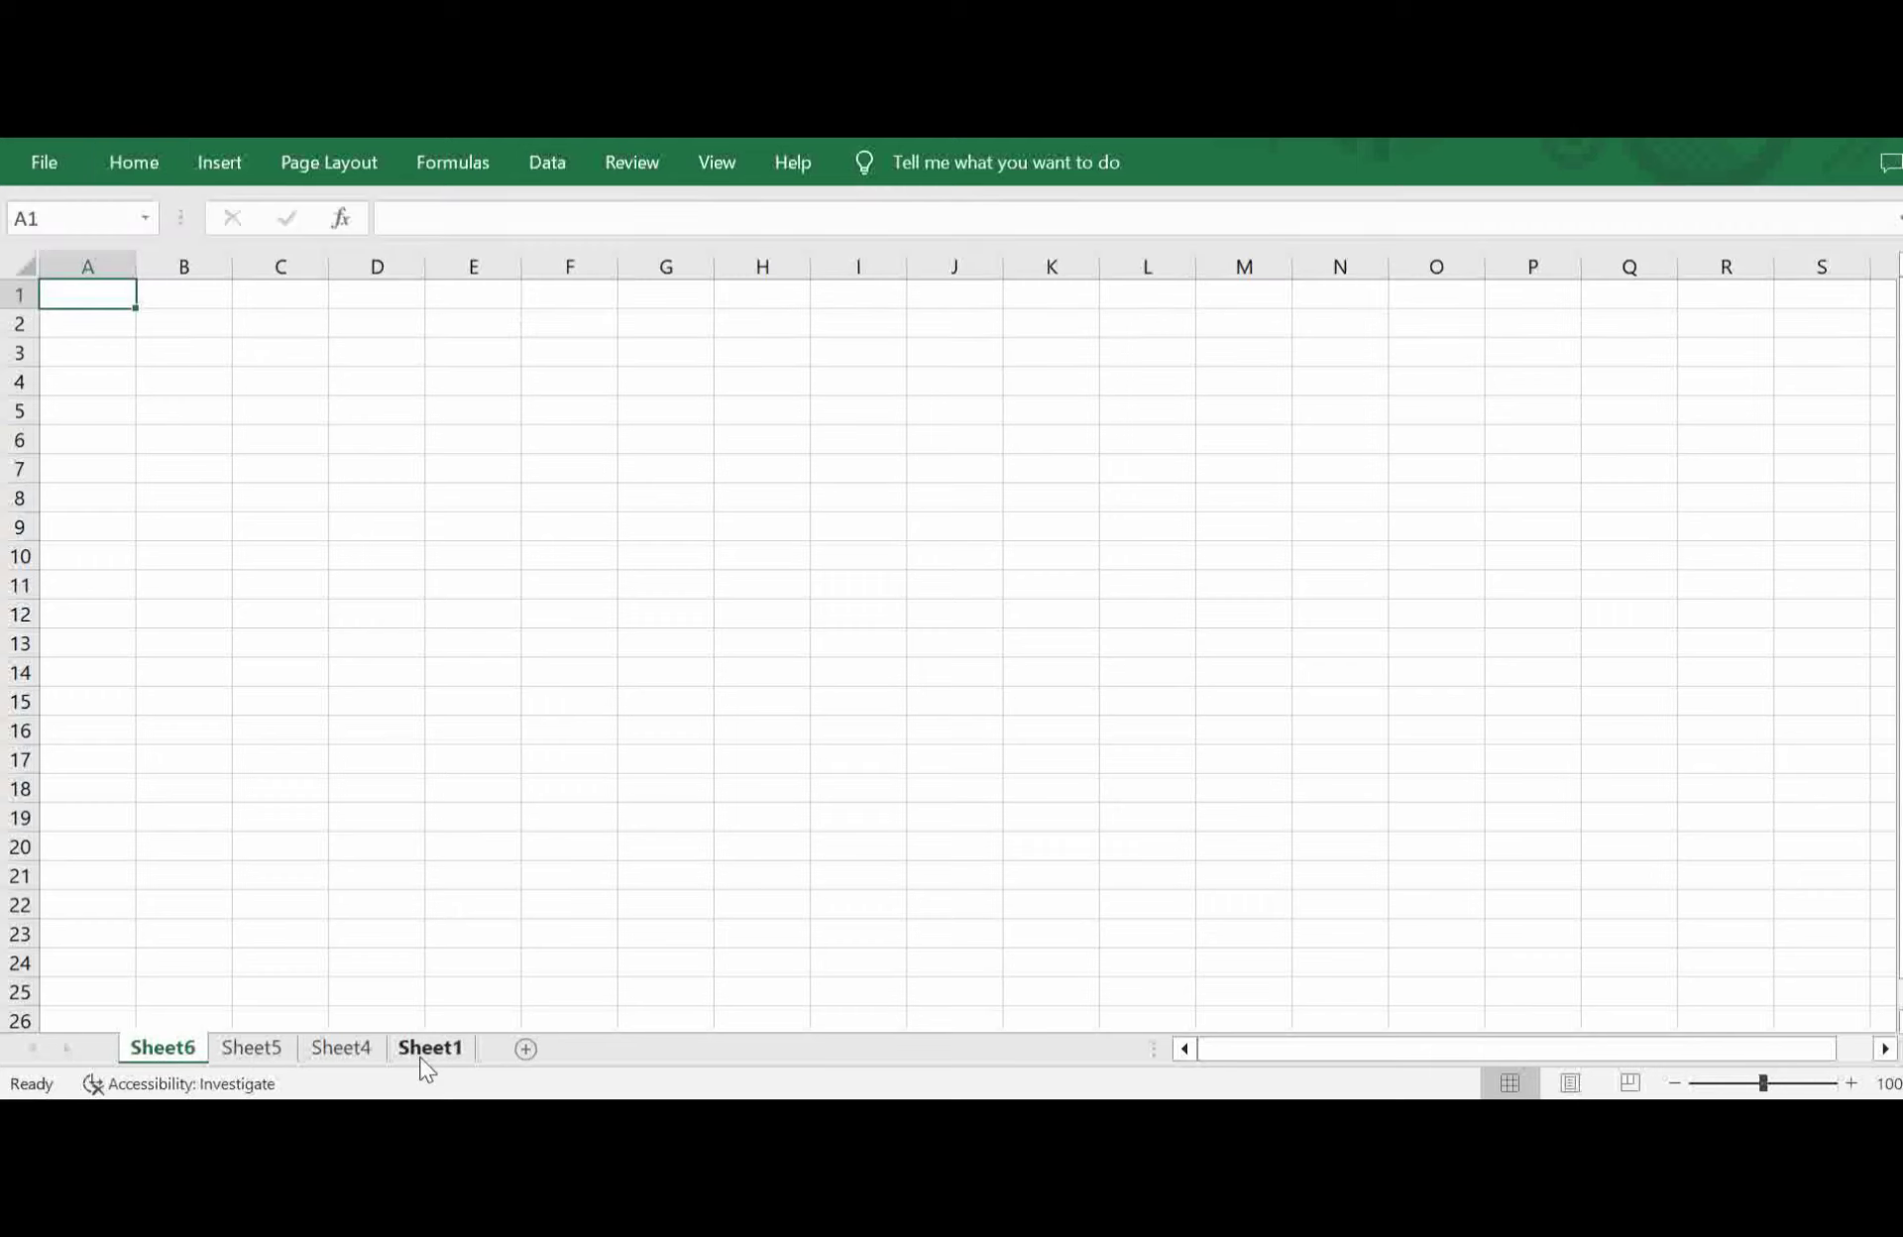
right_click(426, 1058)
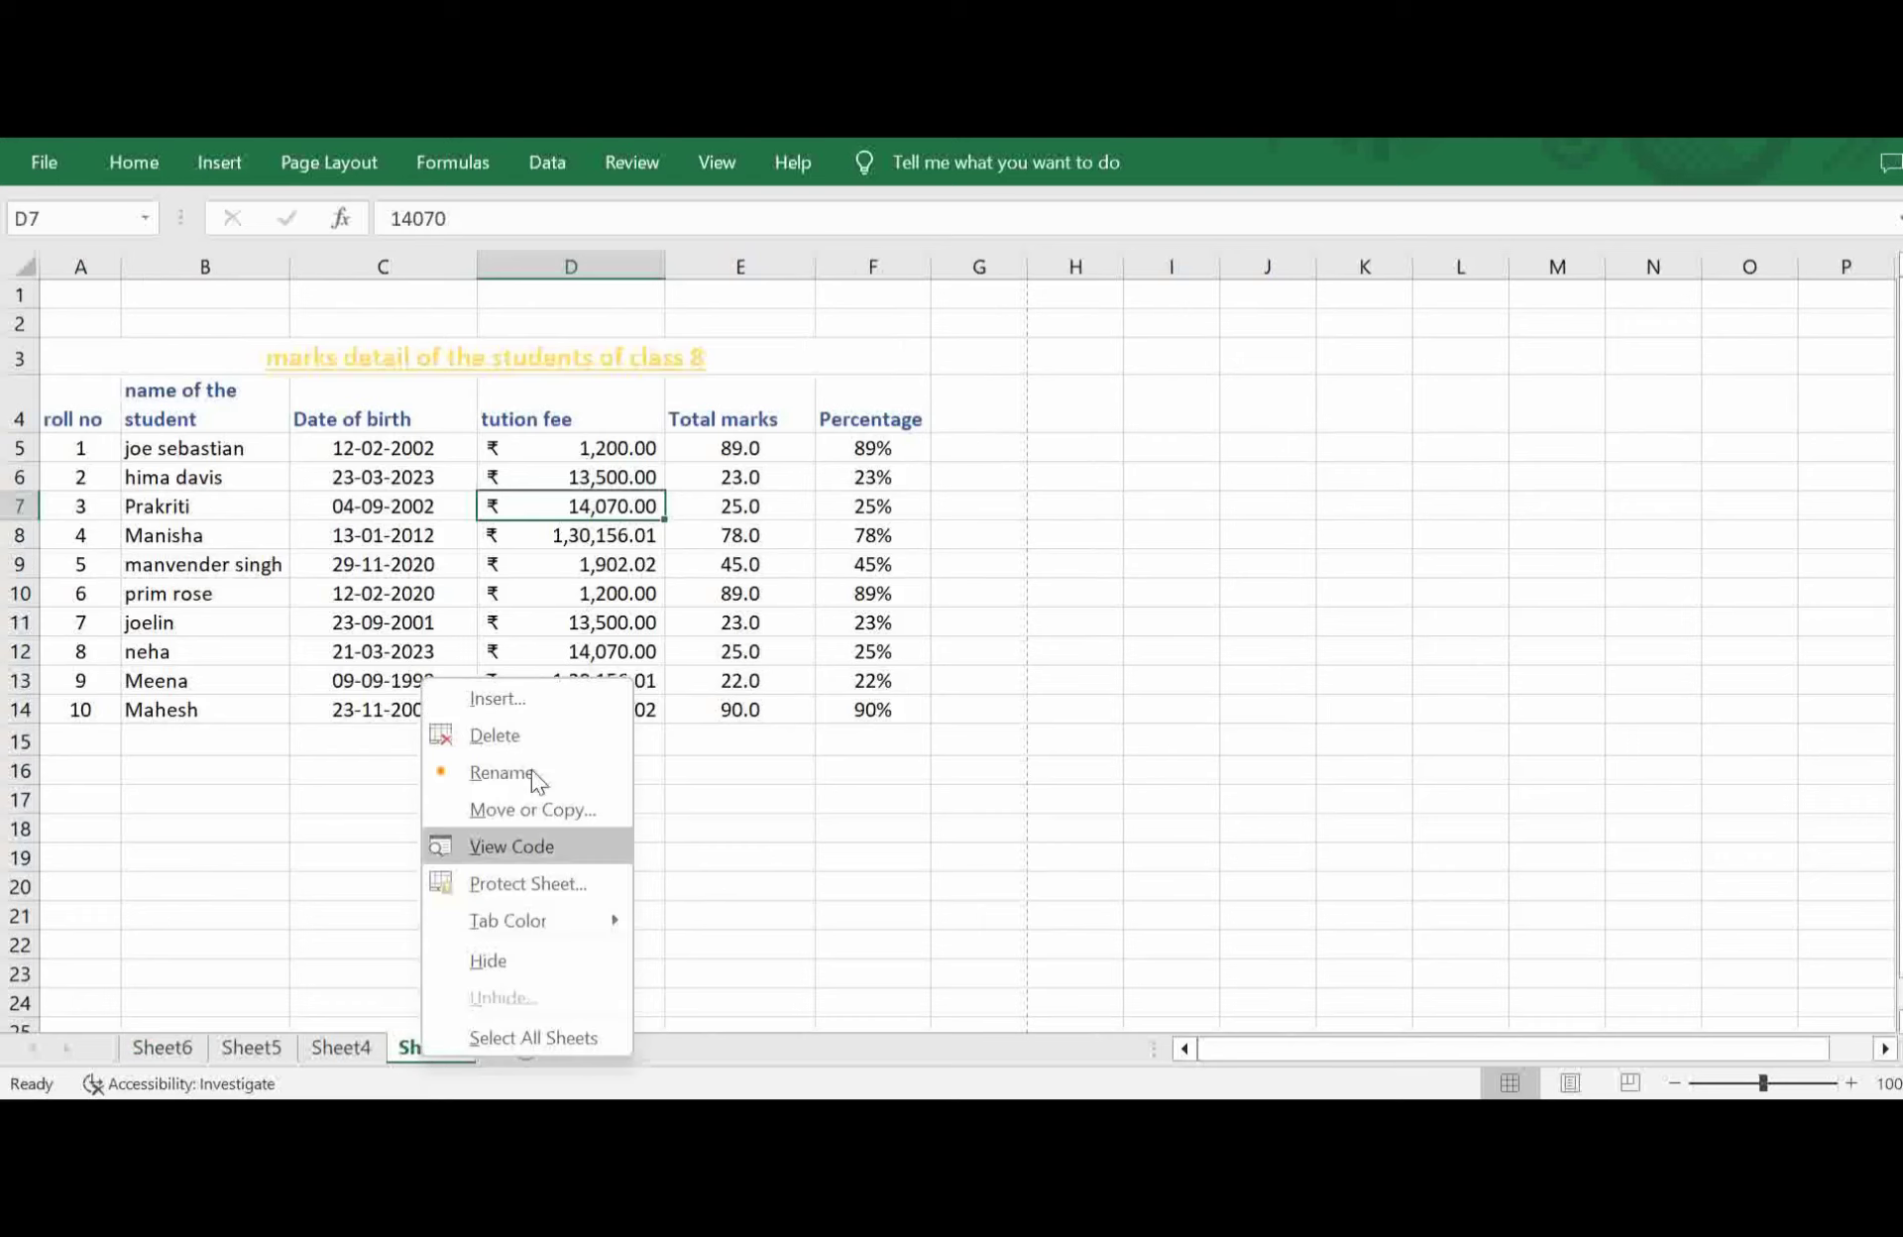
left_click(537, 692)
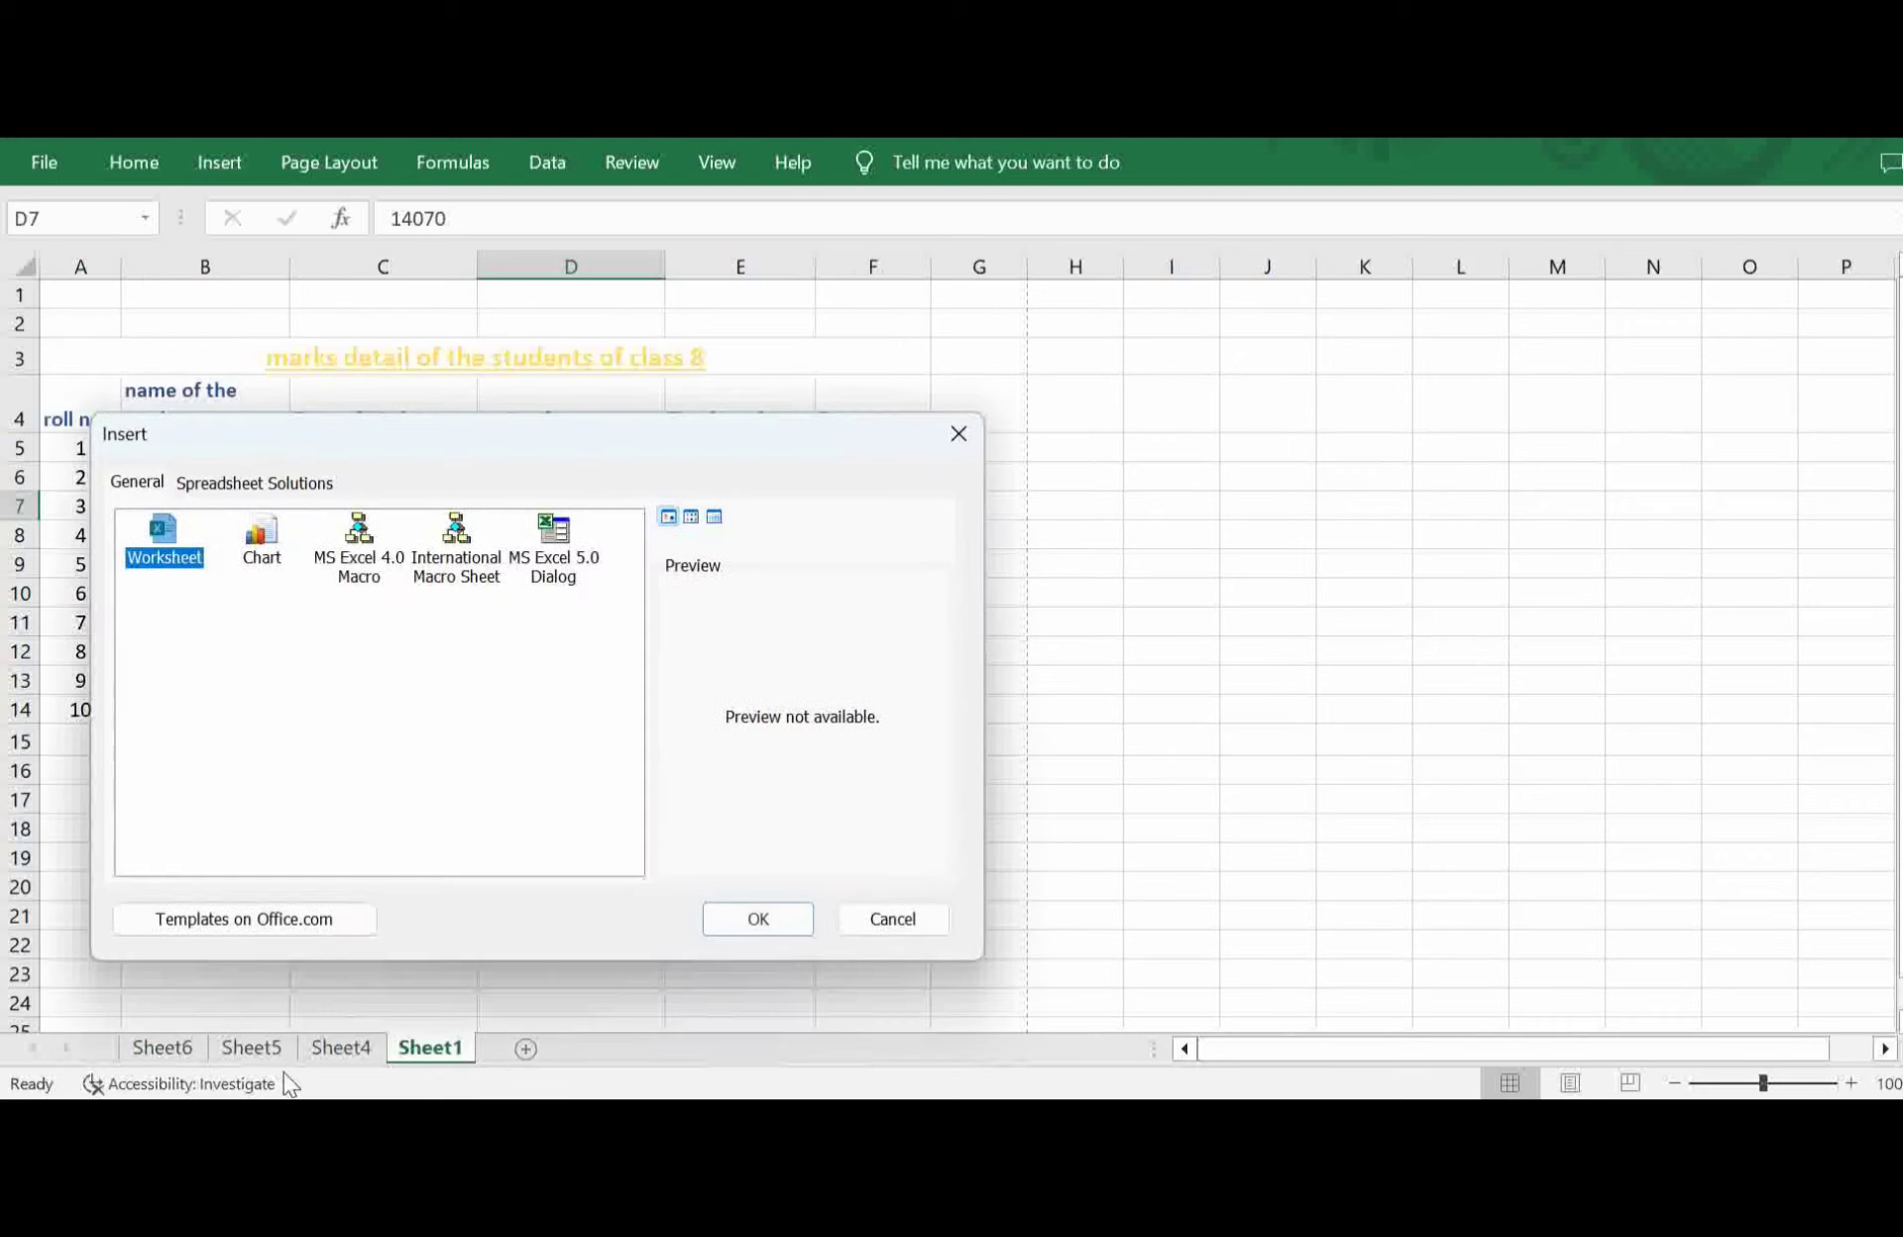
left_click(758, 919)
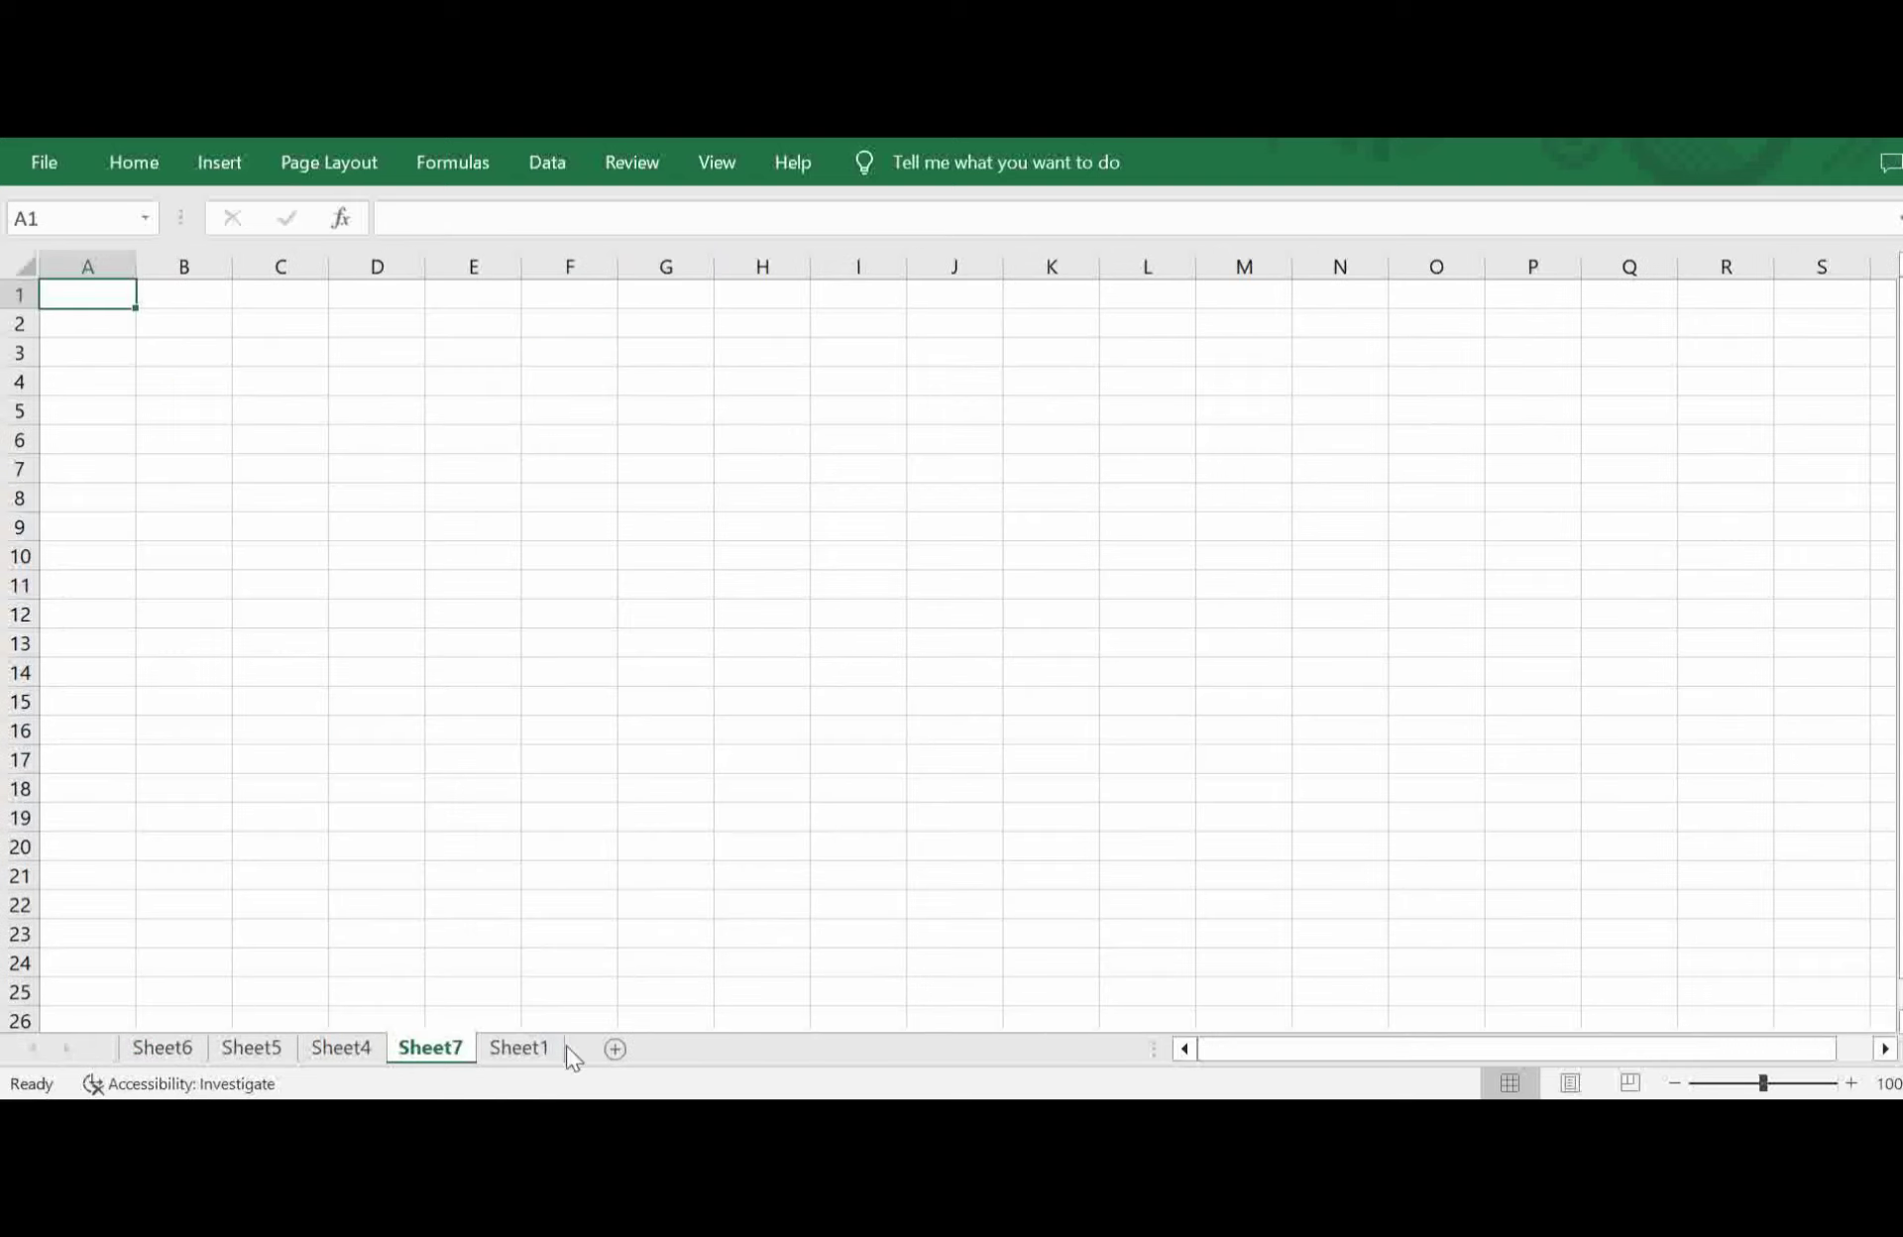
Insert another blank Worksheet directly before Sheet7 from that sheet's own Insert options.
left_click(127, 171)
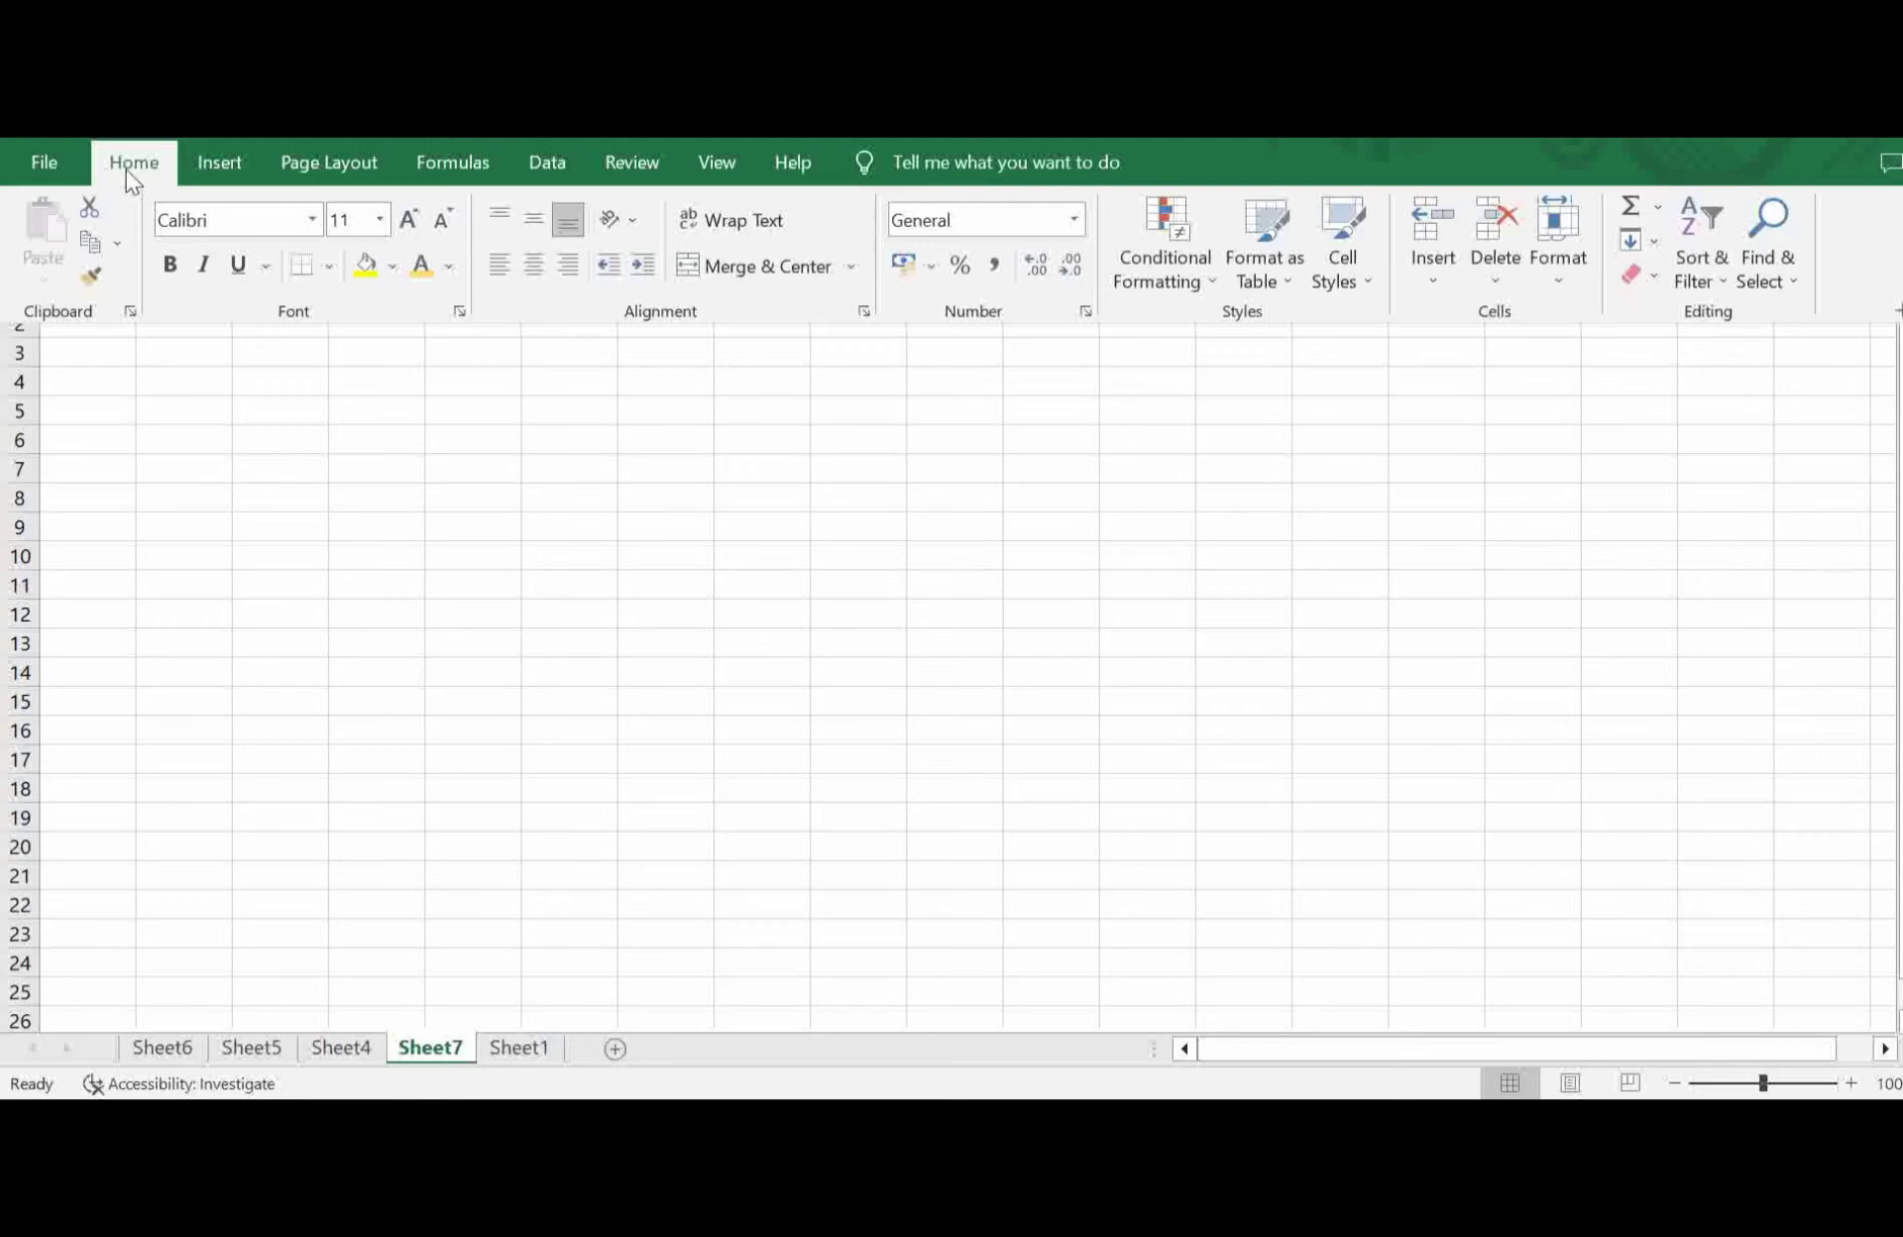
left_click(1430, 288)
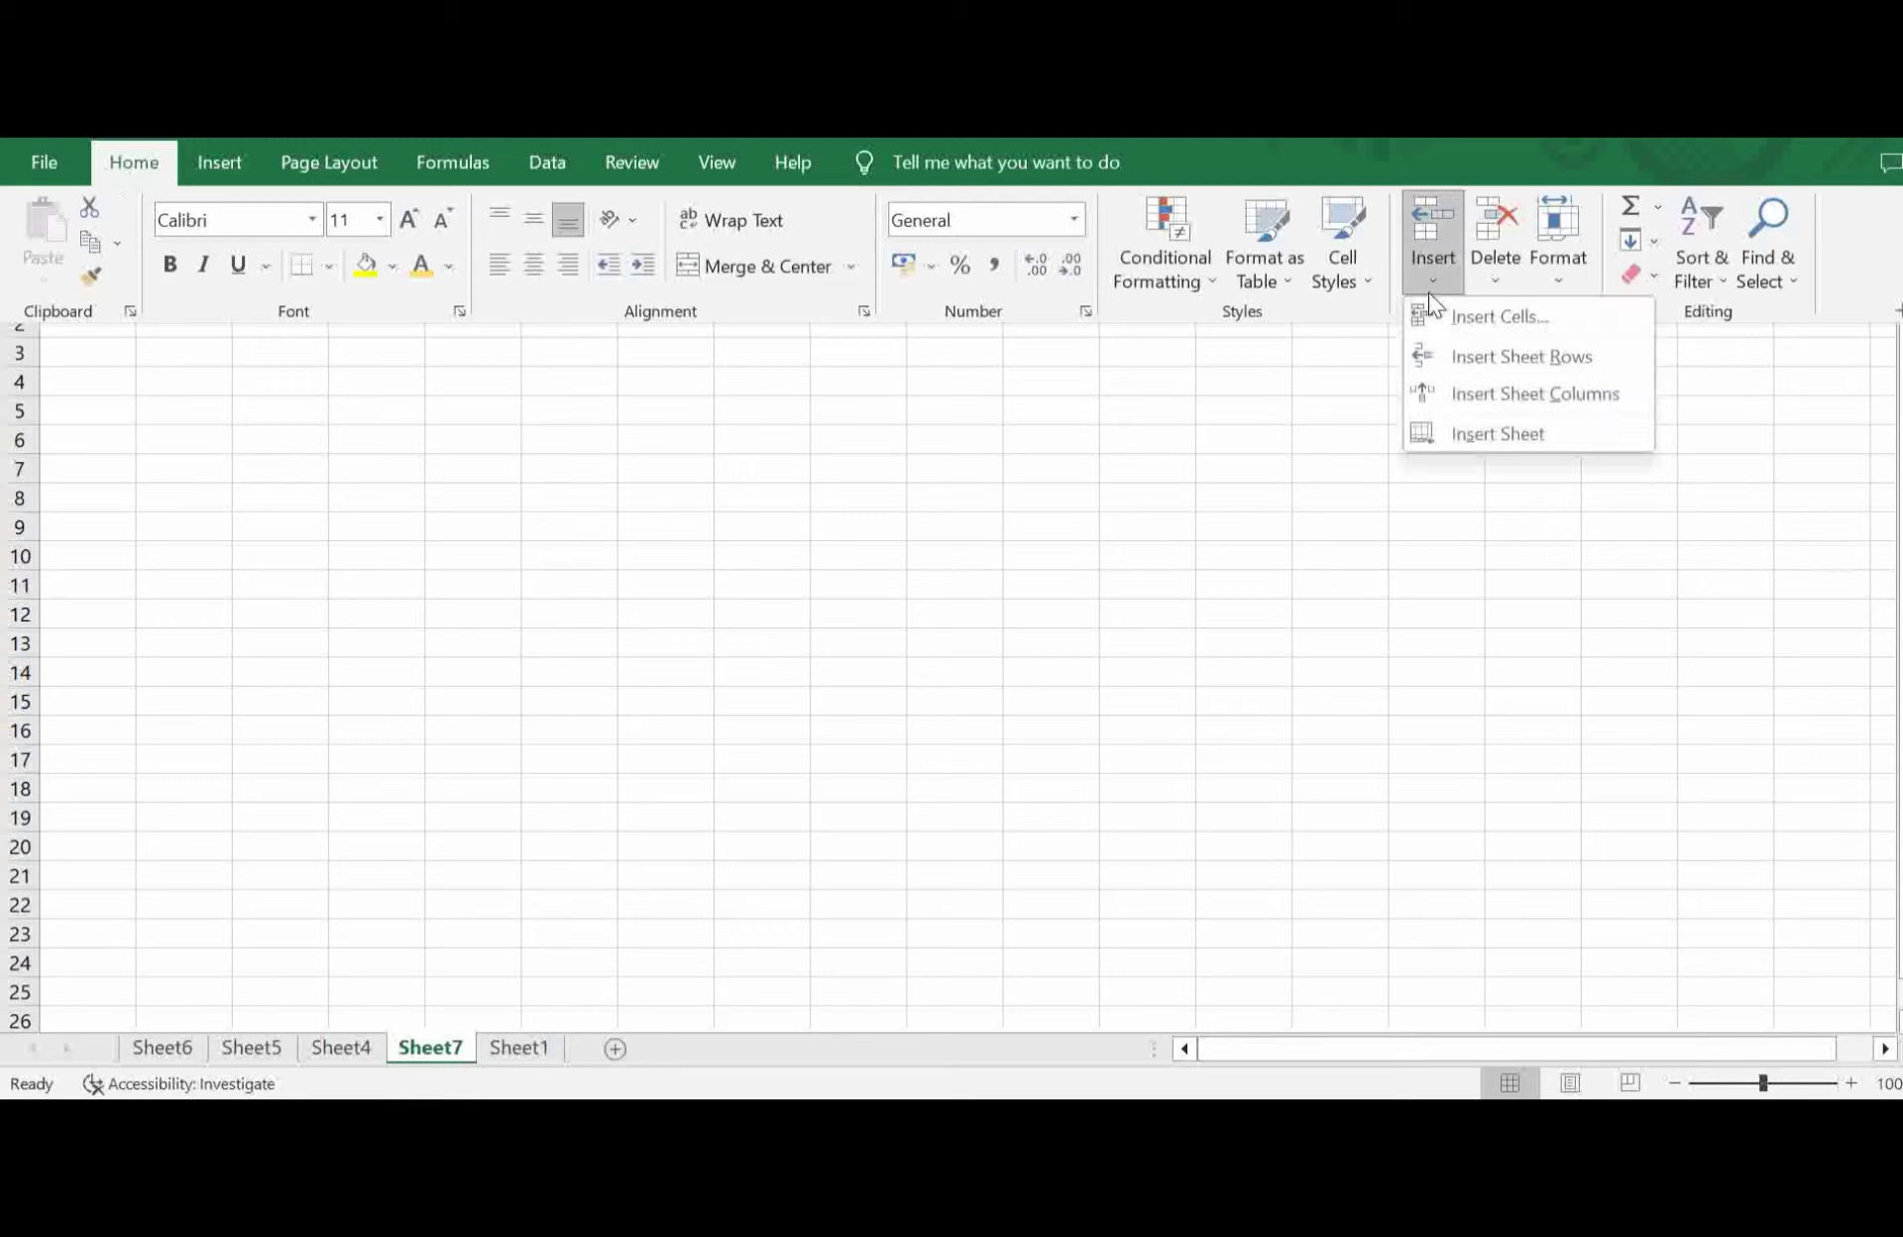
right_click(432, 1052)
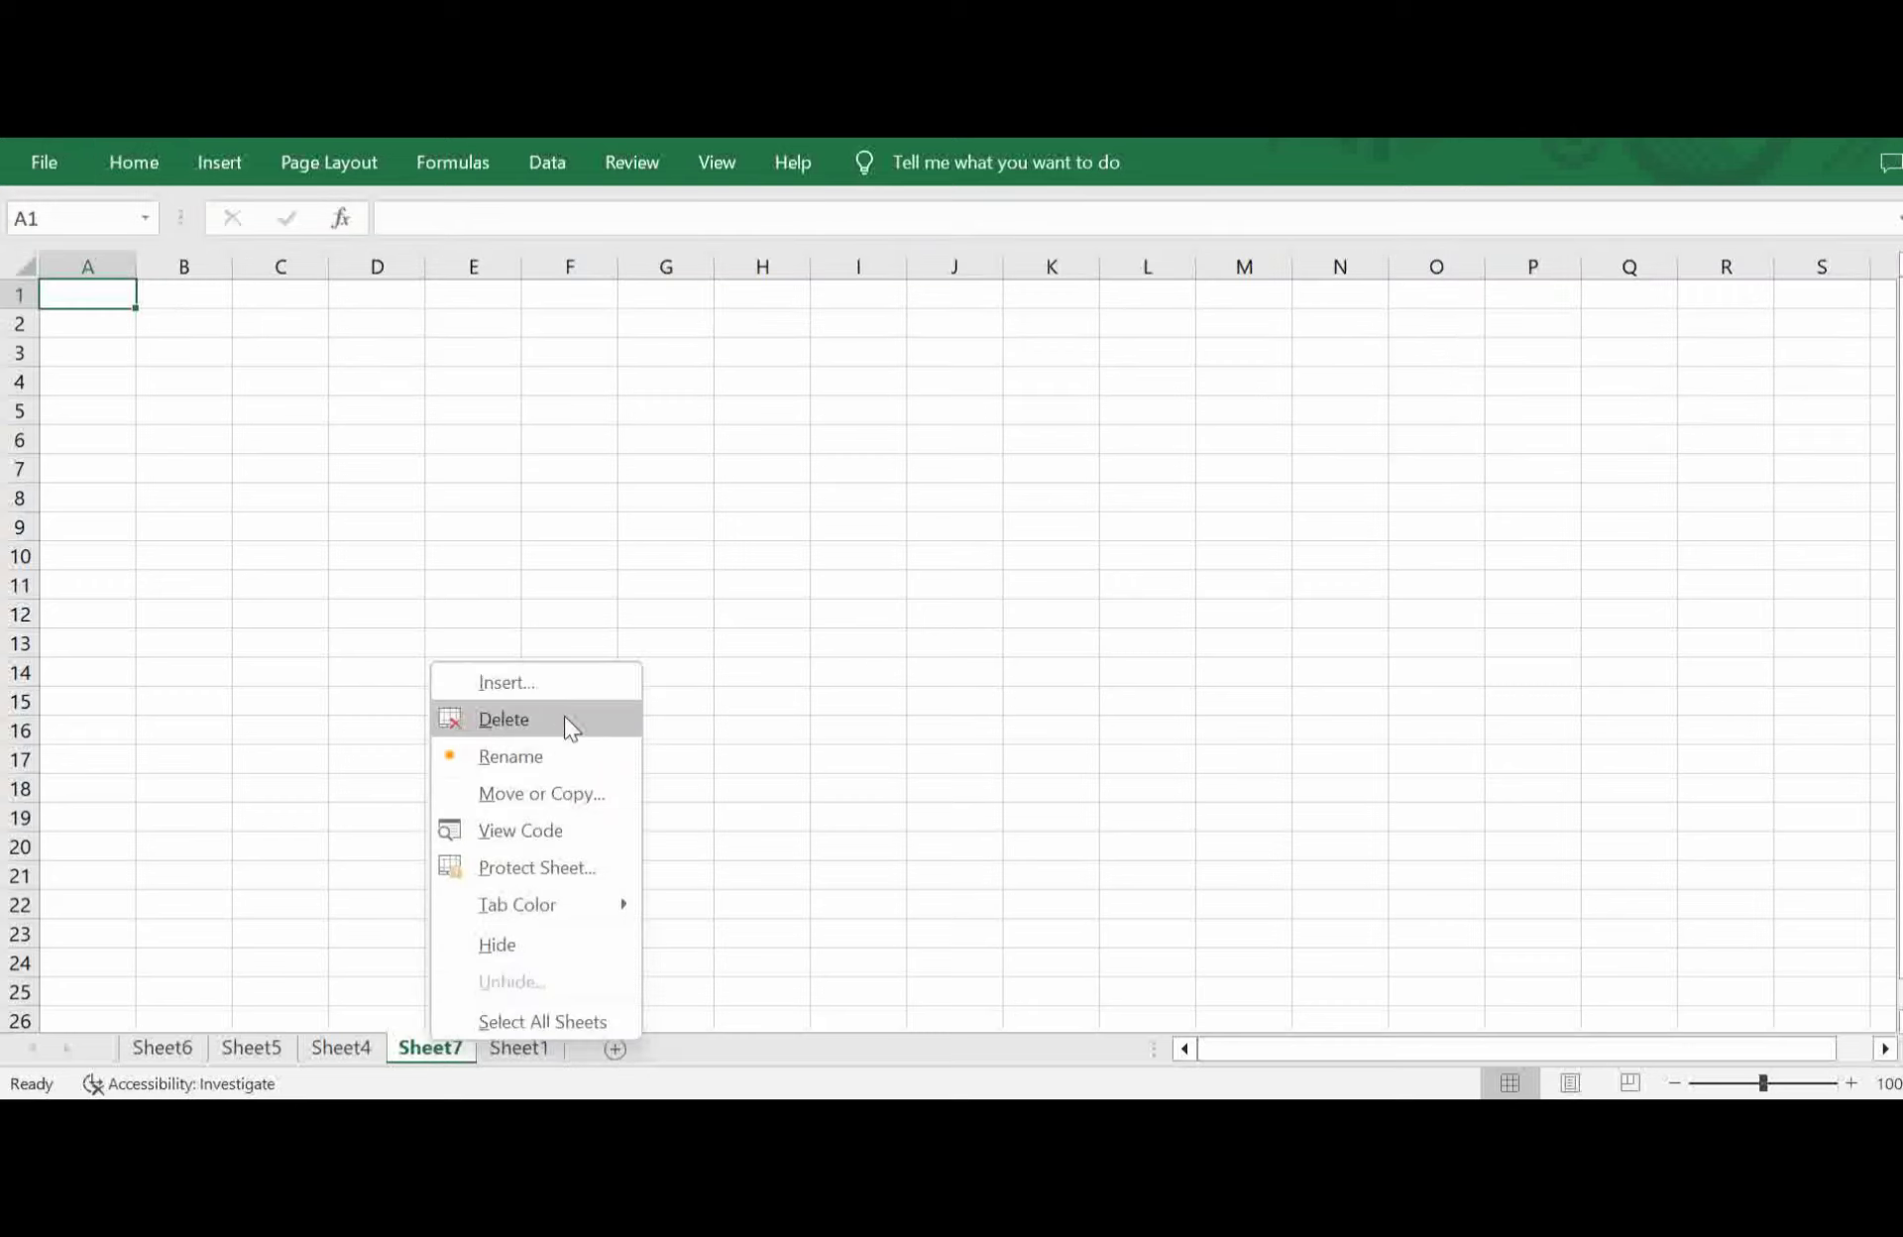
left_click(597, 674)
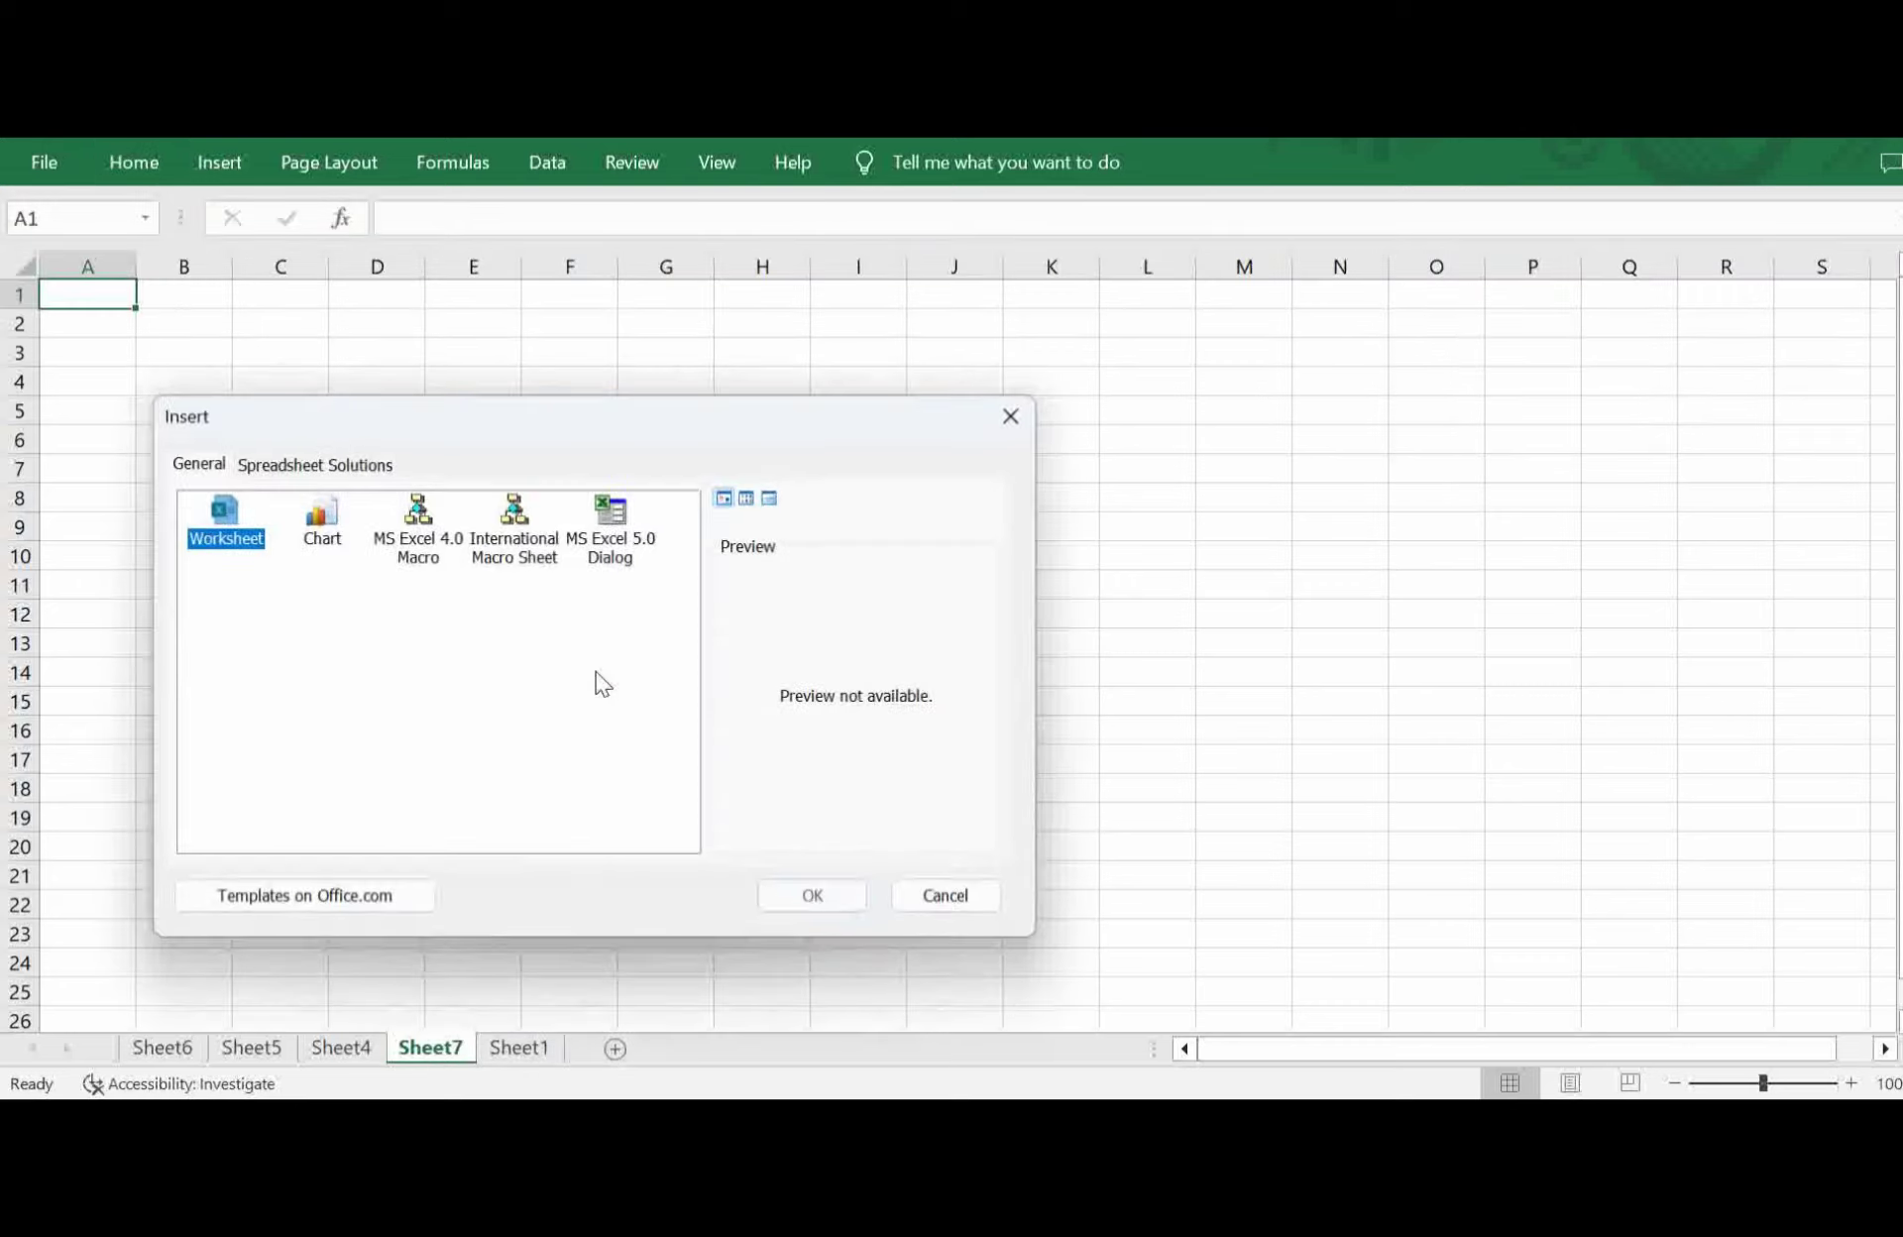
left_click(811, 897)
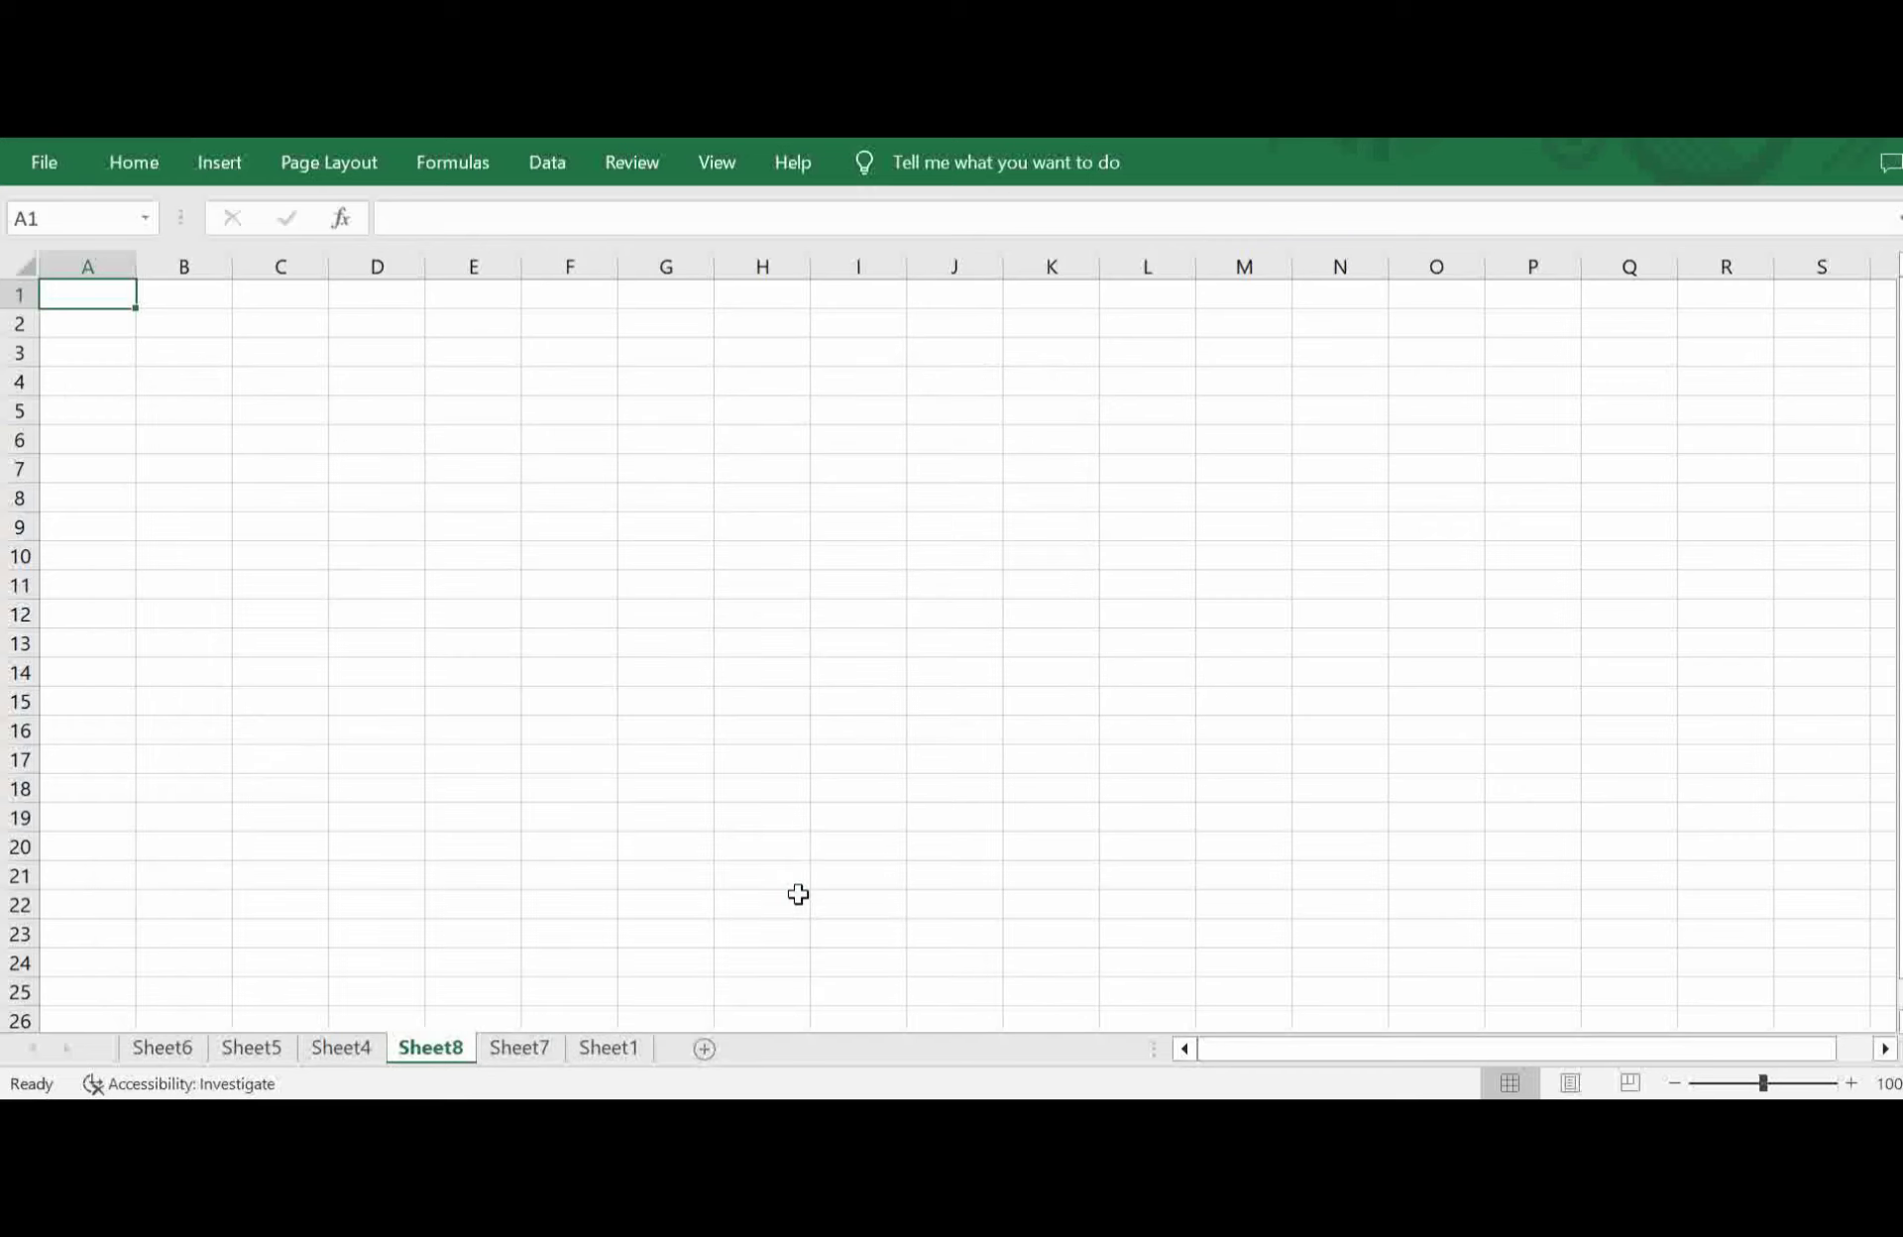
On Sheet1, delete cell B8 in the roll no 4 record using Delete Cells with the Shift cells left option.
left_click(128, 168)
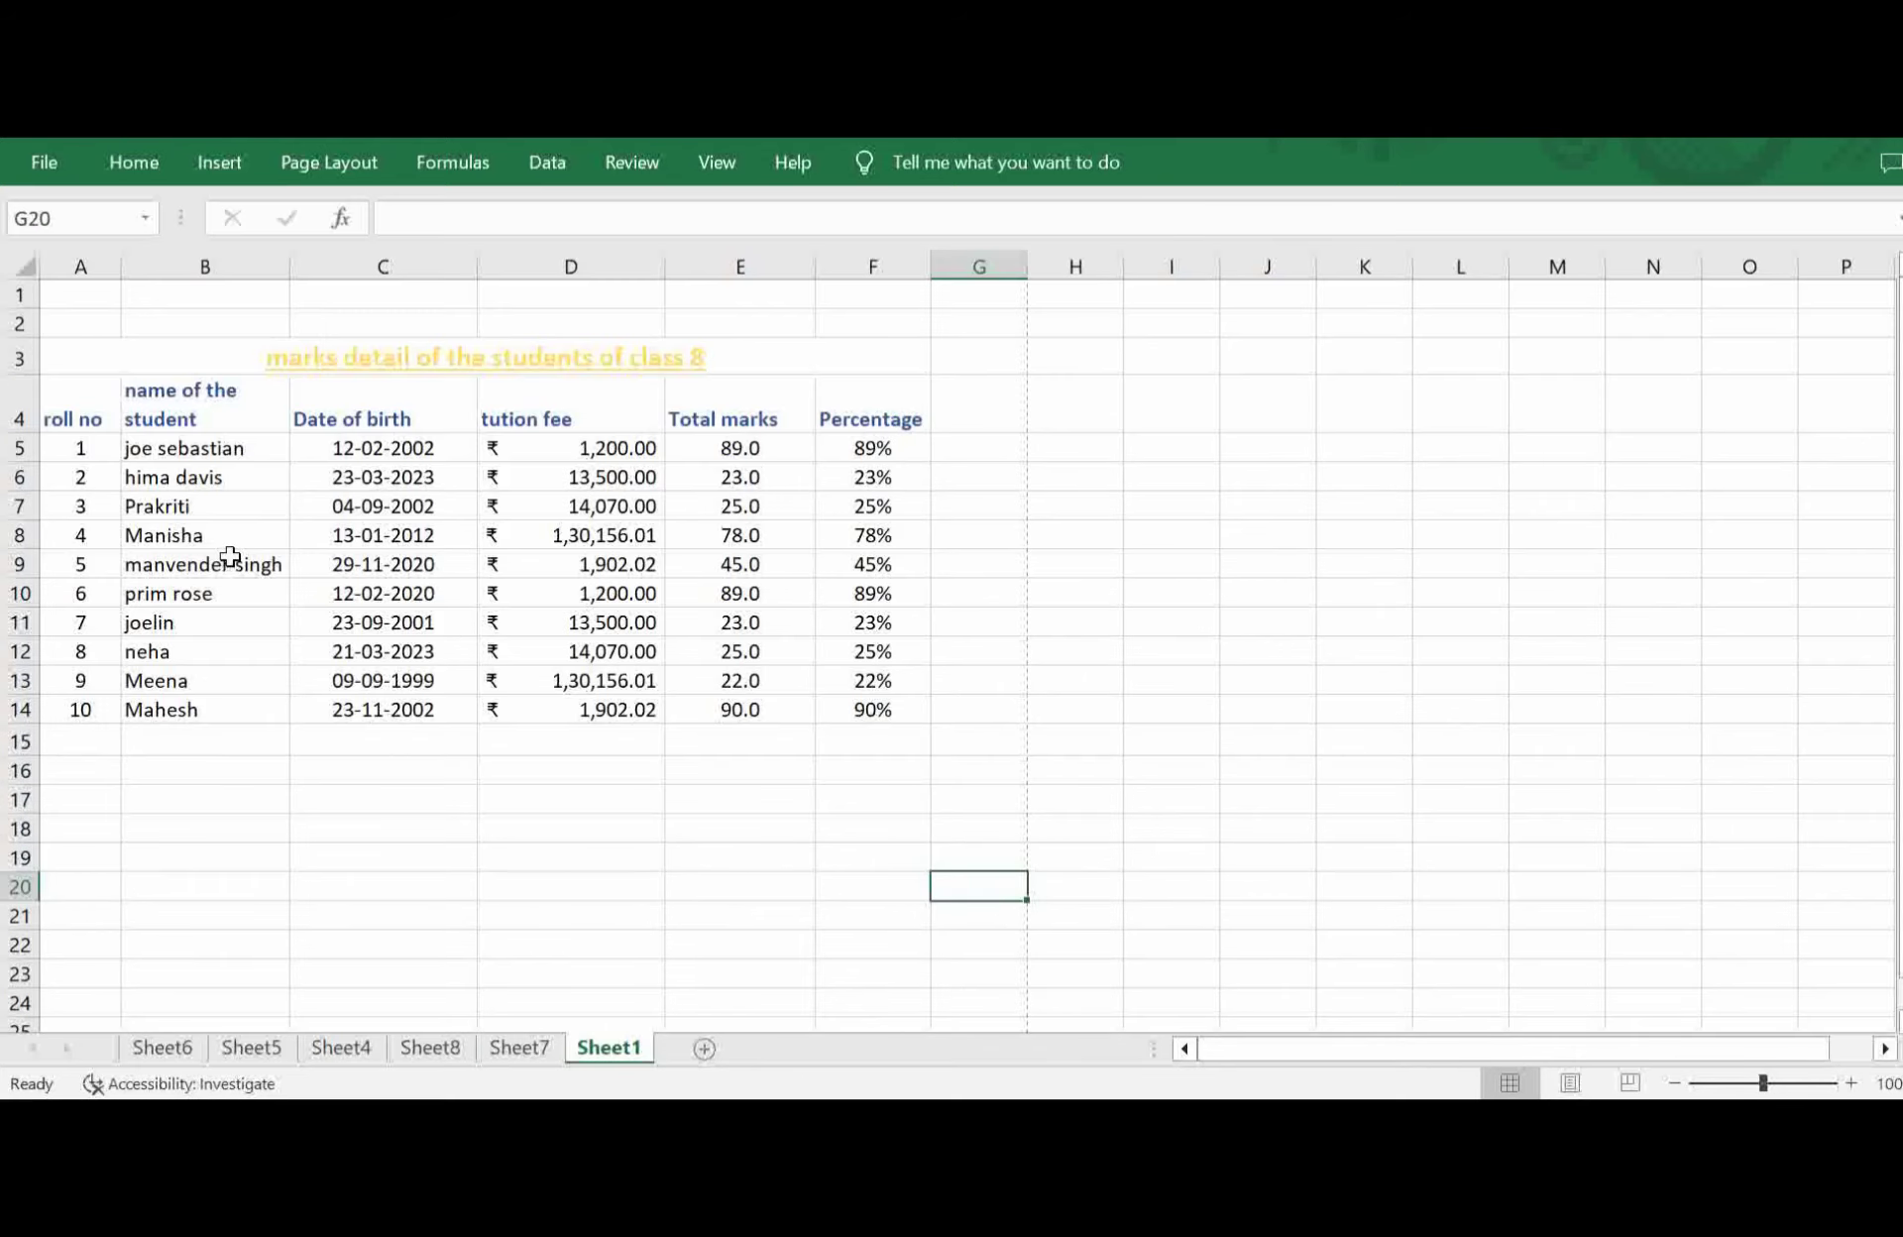
left_click(231, 539)
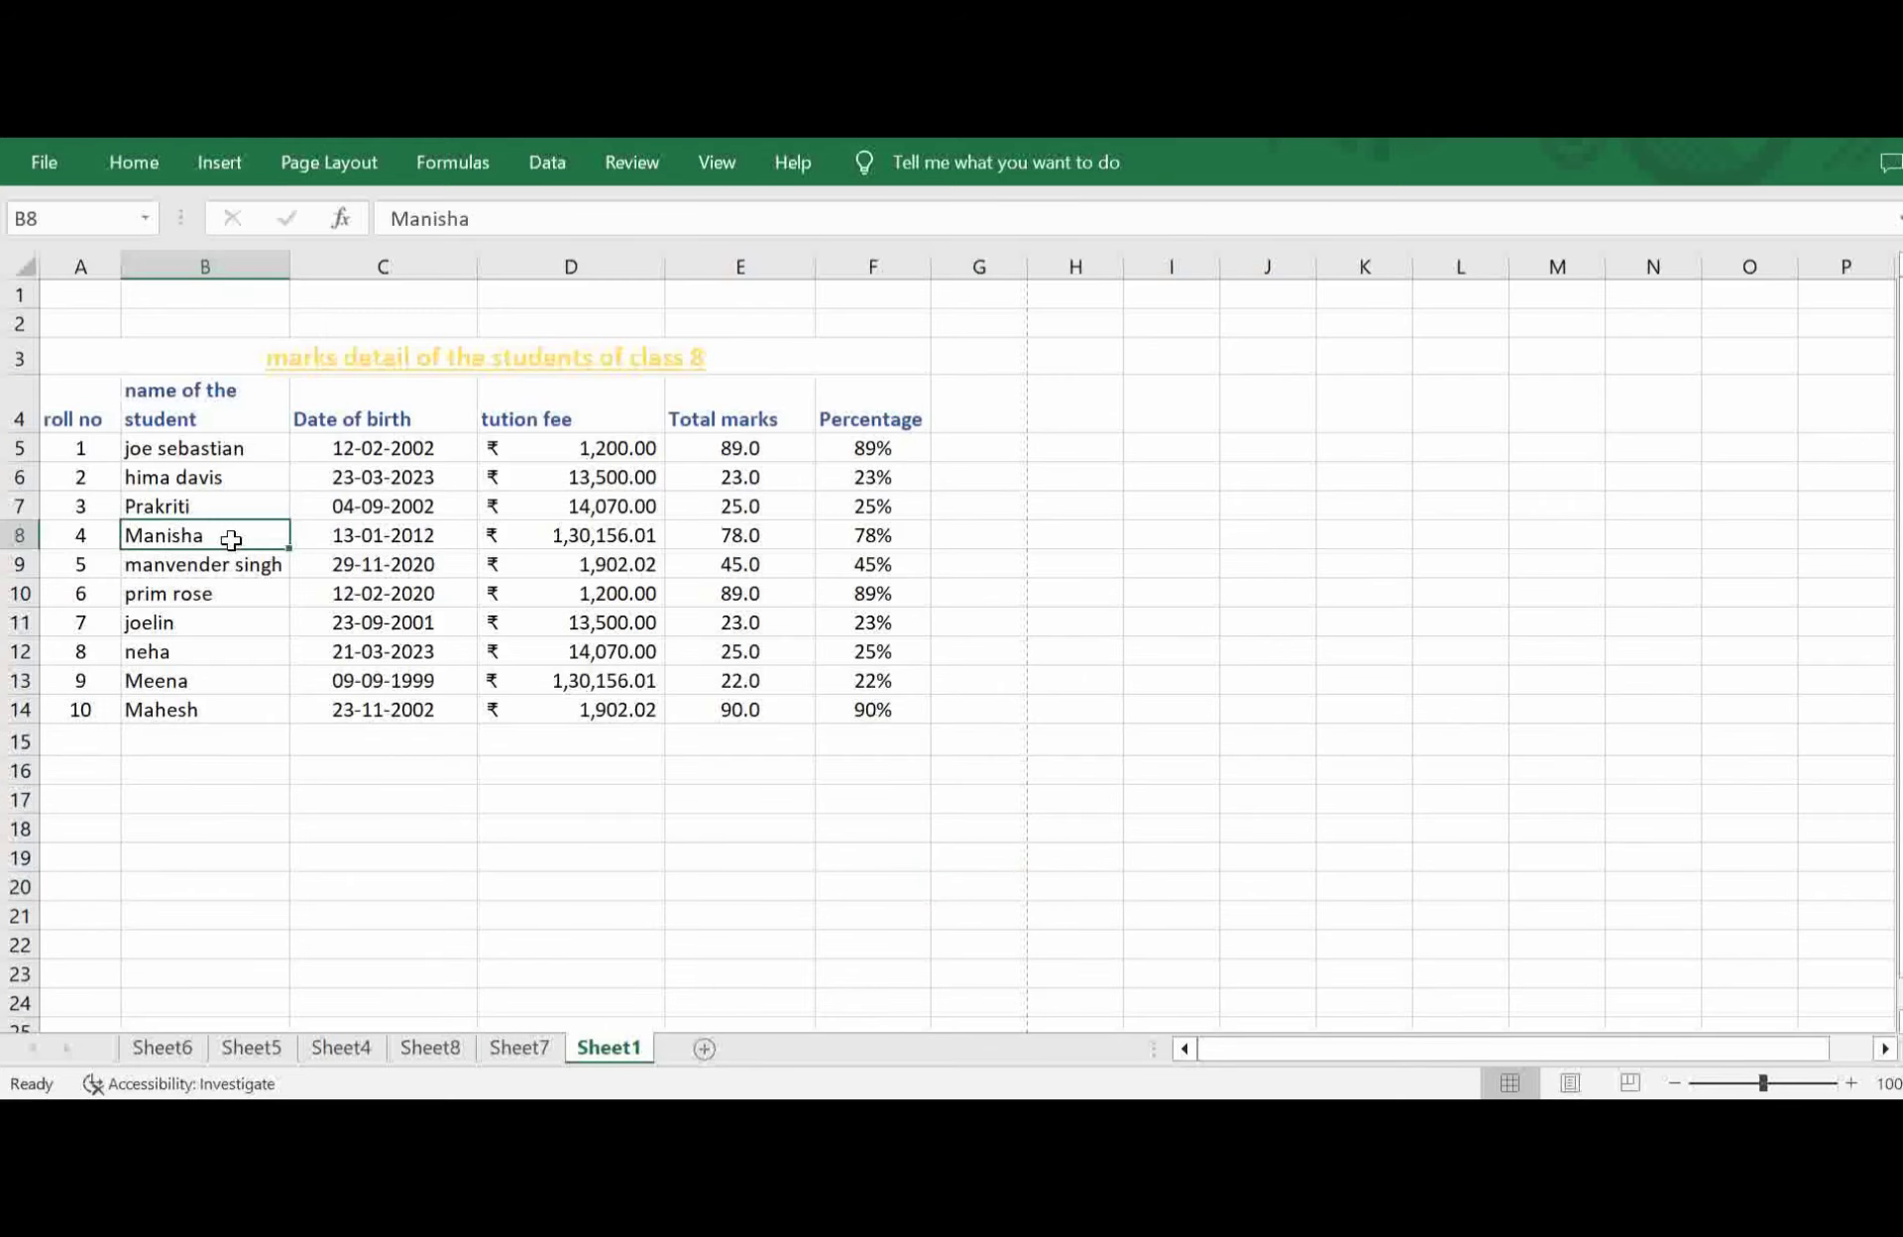
left_click(129, 164)
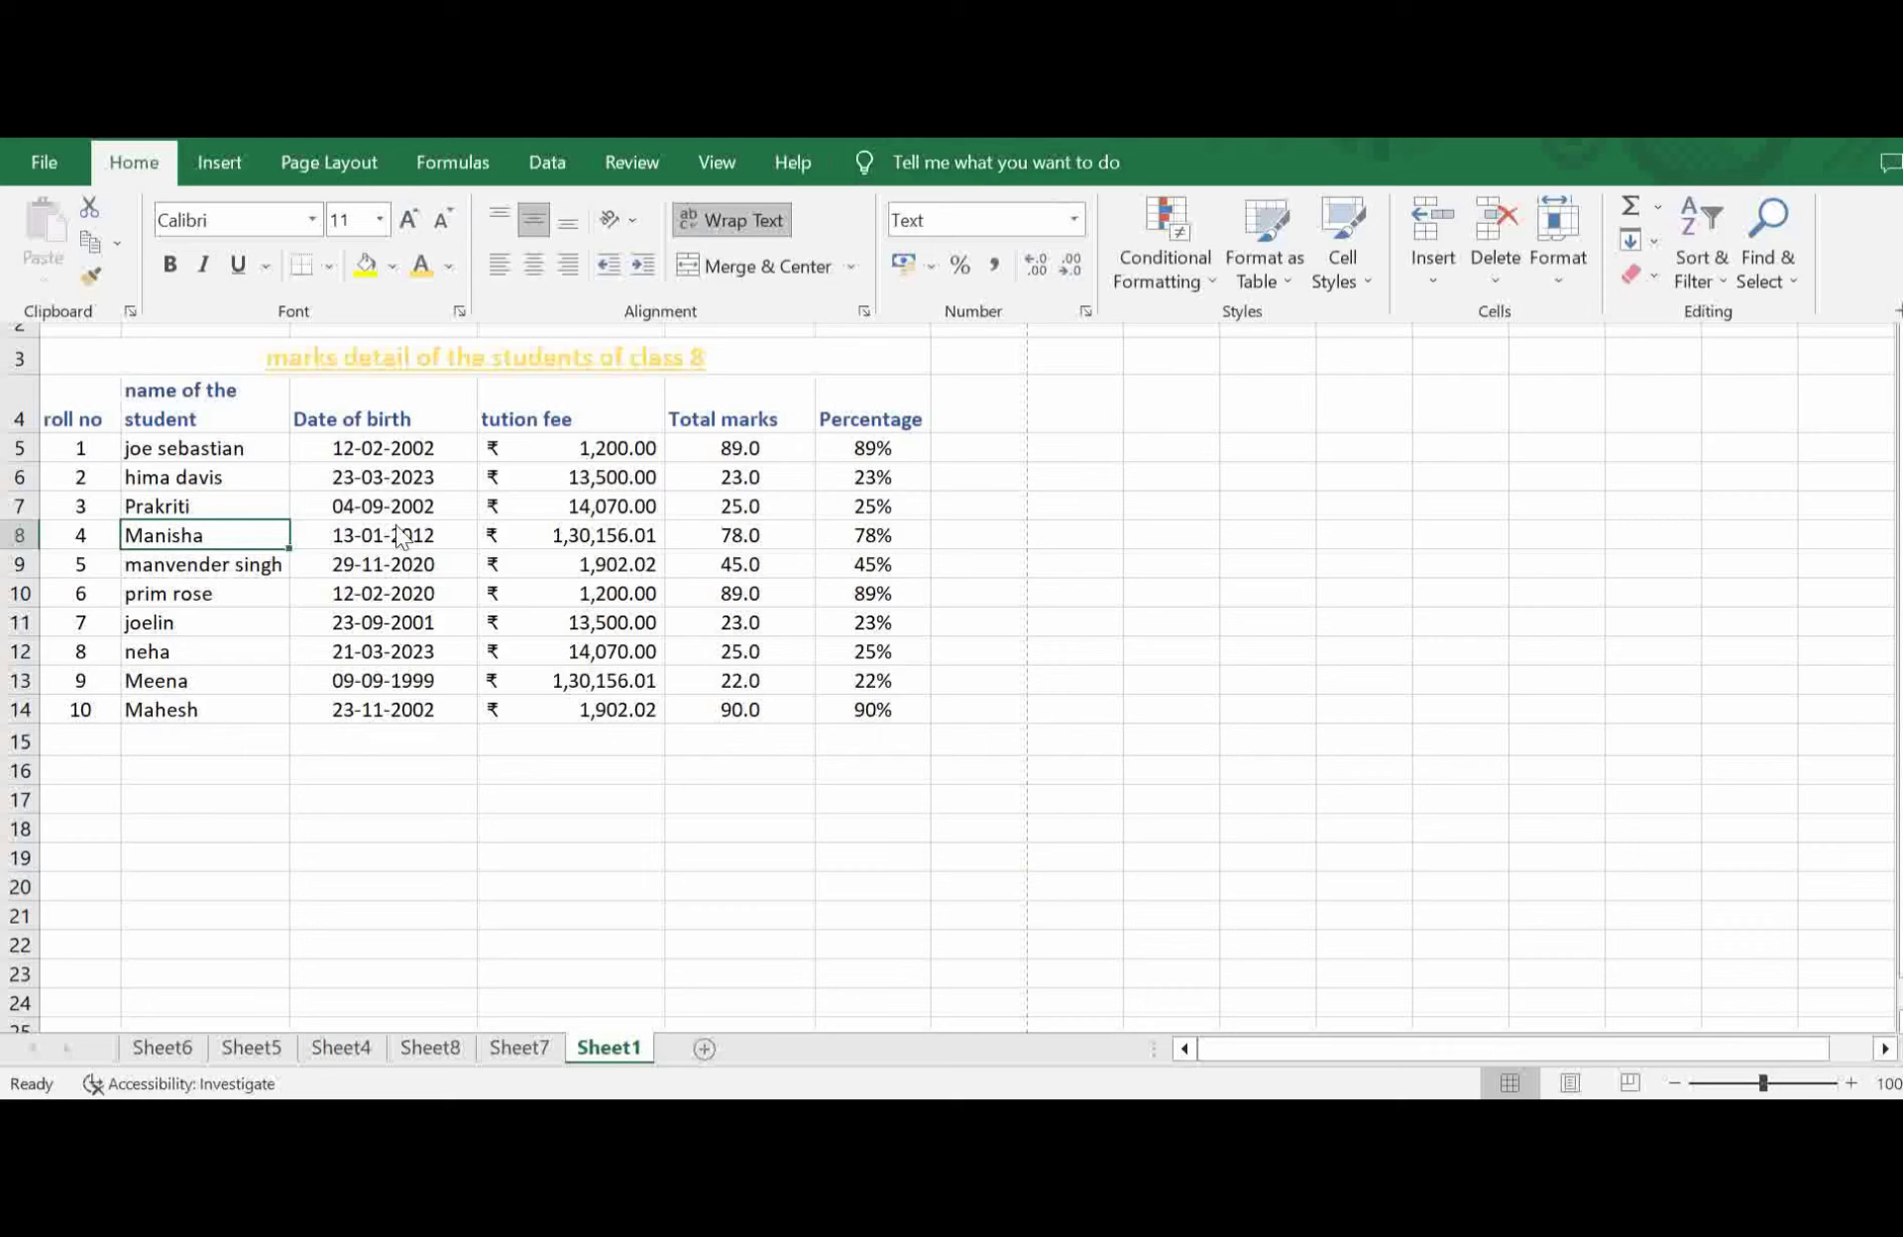
left_click(1482, 282)
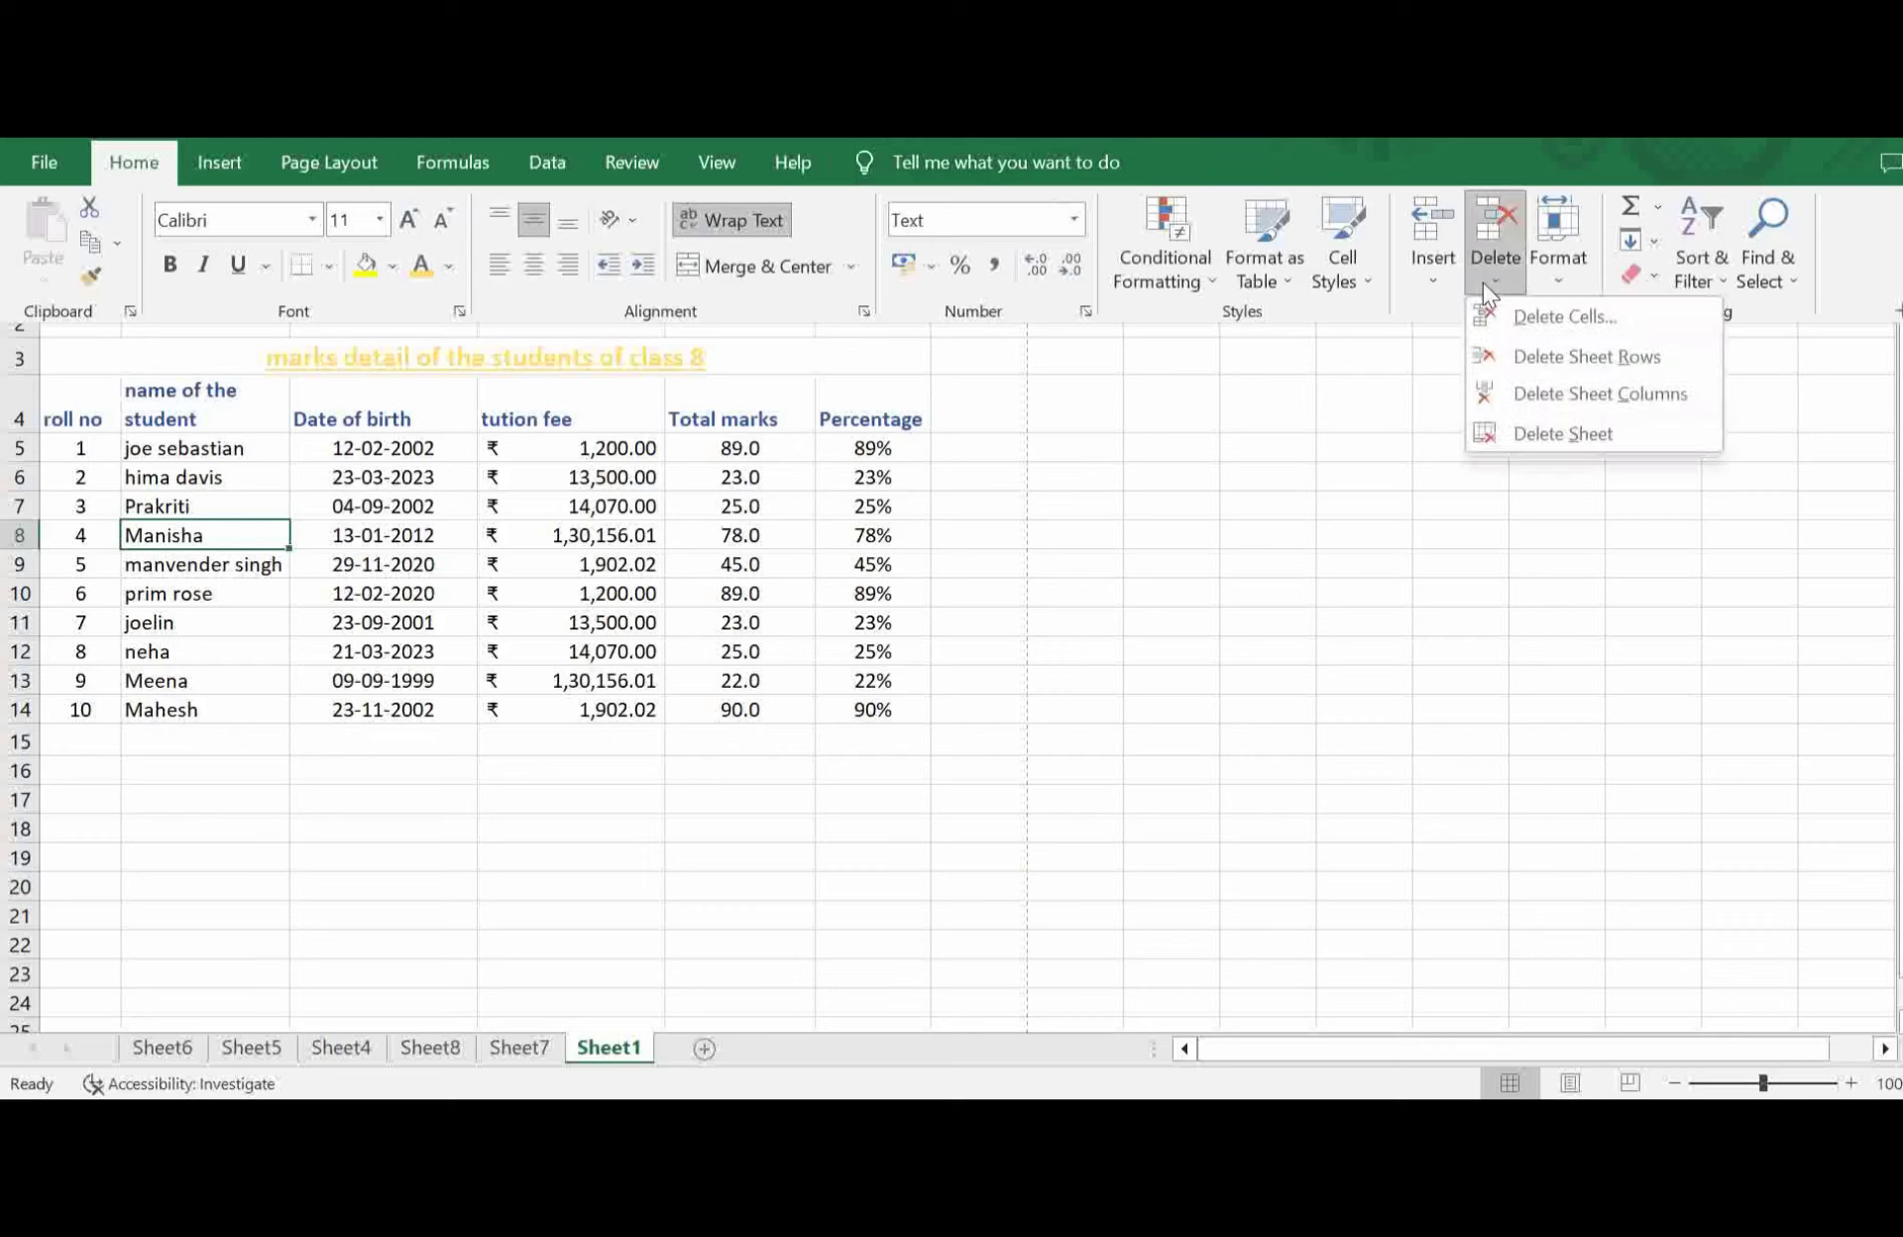
left_click(1537, 319)
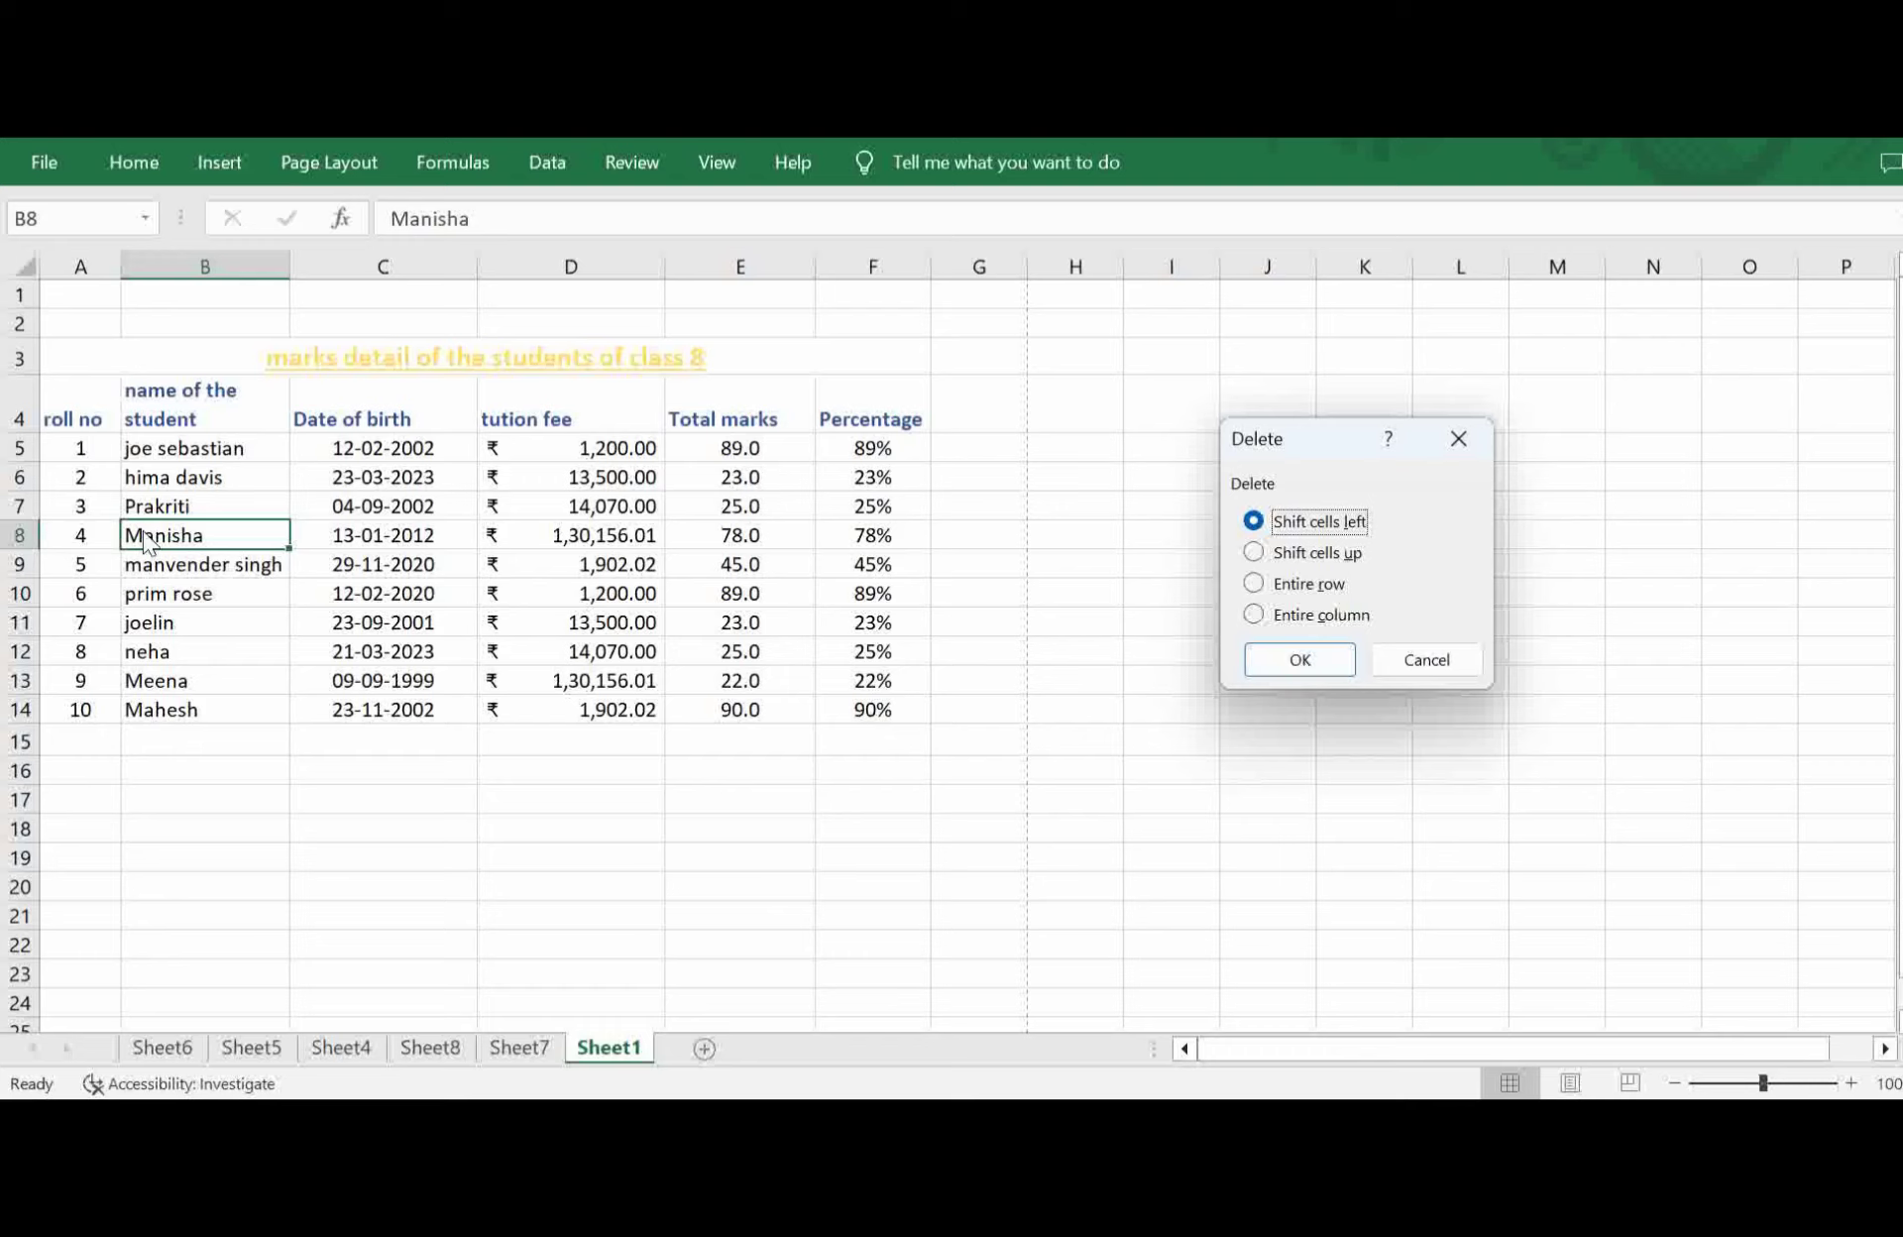
left_click(1300, 657)
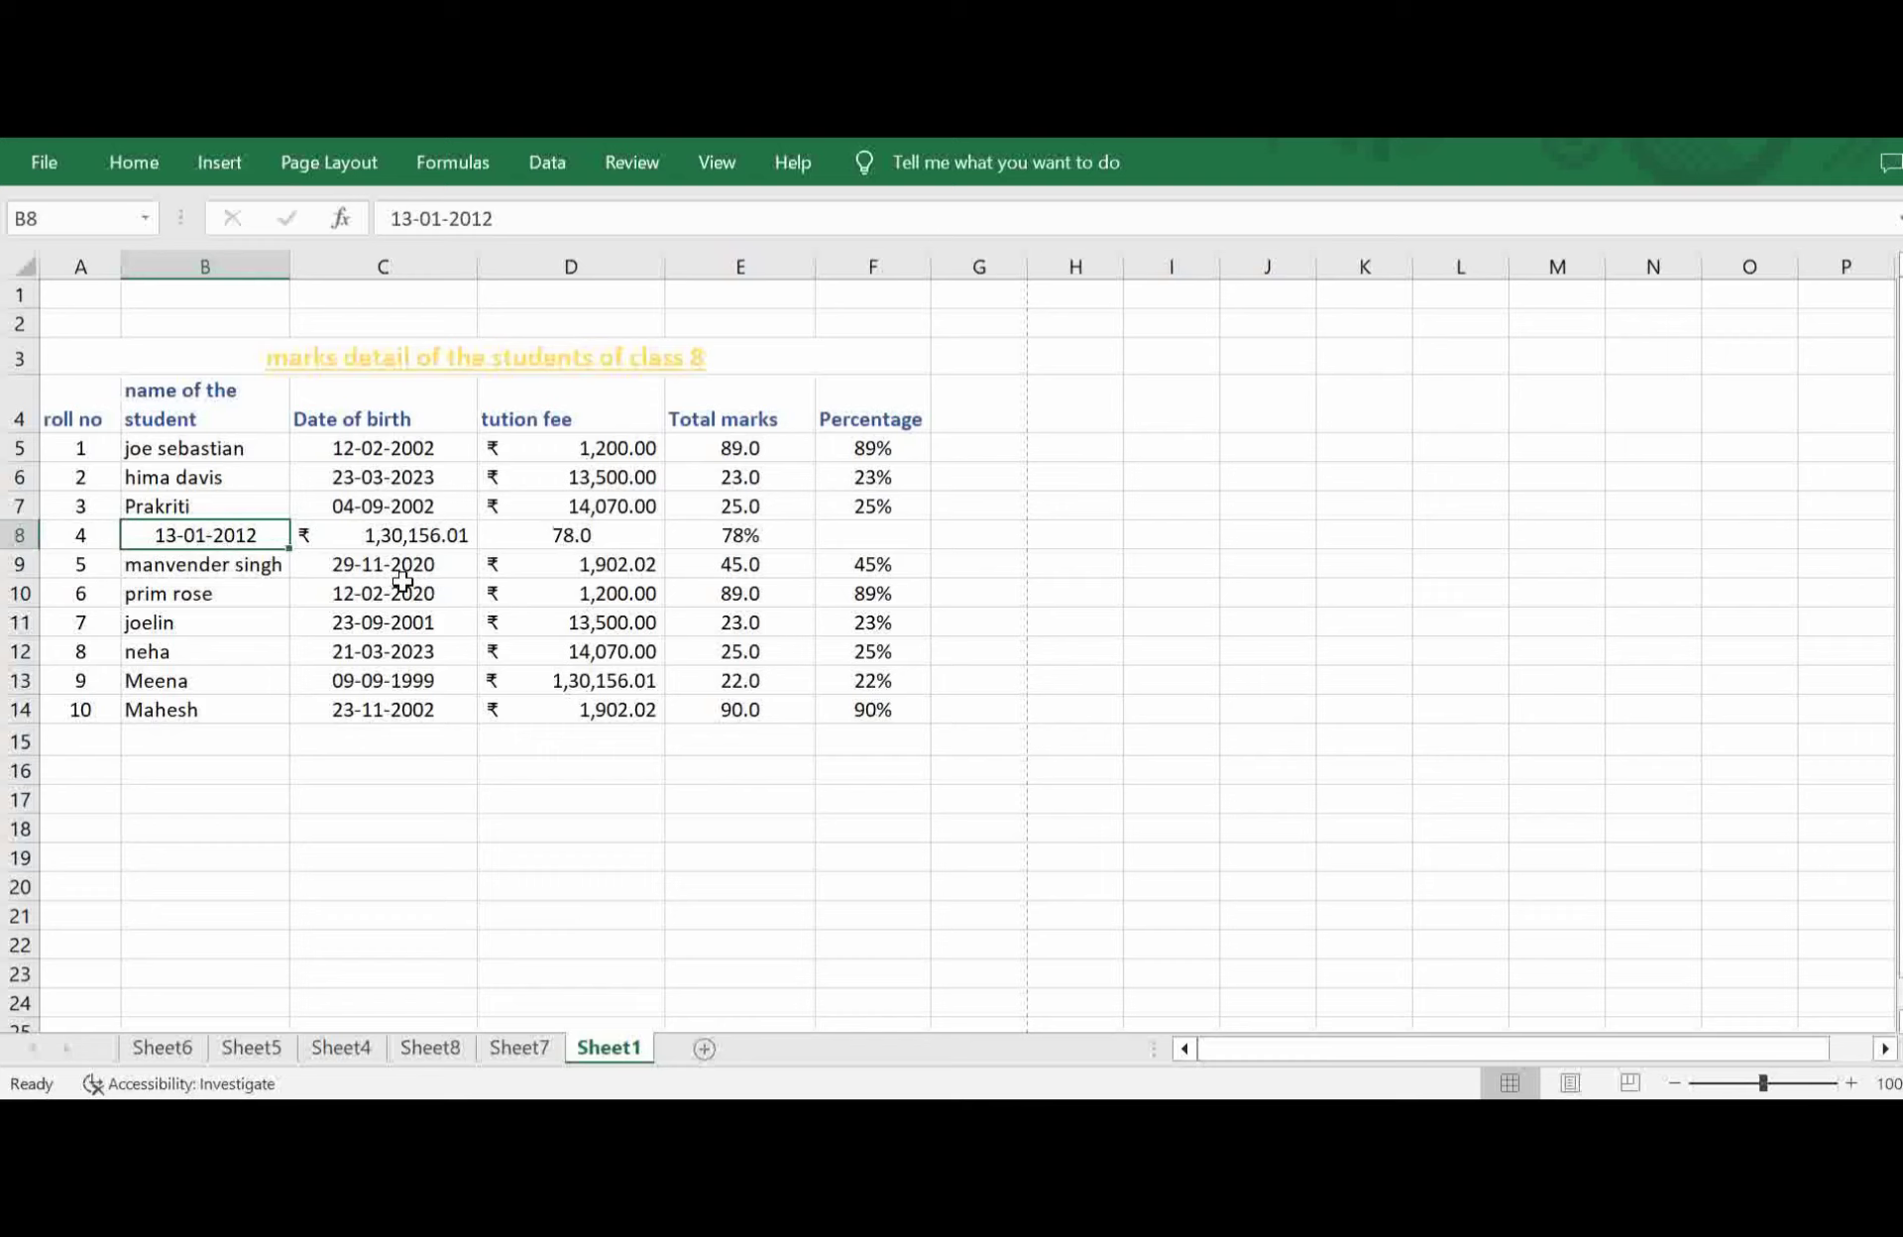
Undo the last deletion of cell B8 in the roll no 4 record.
key("ctrl+z")
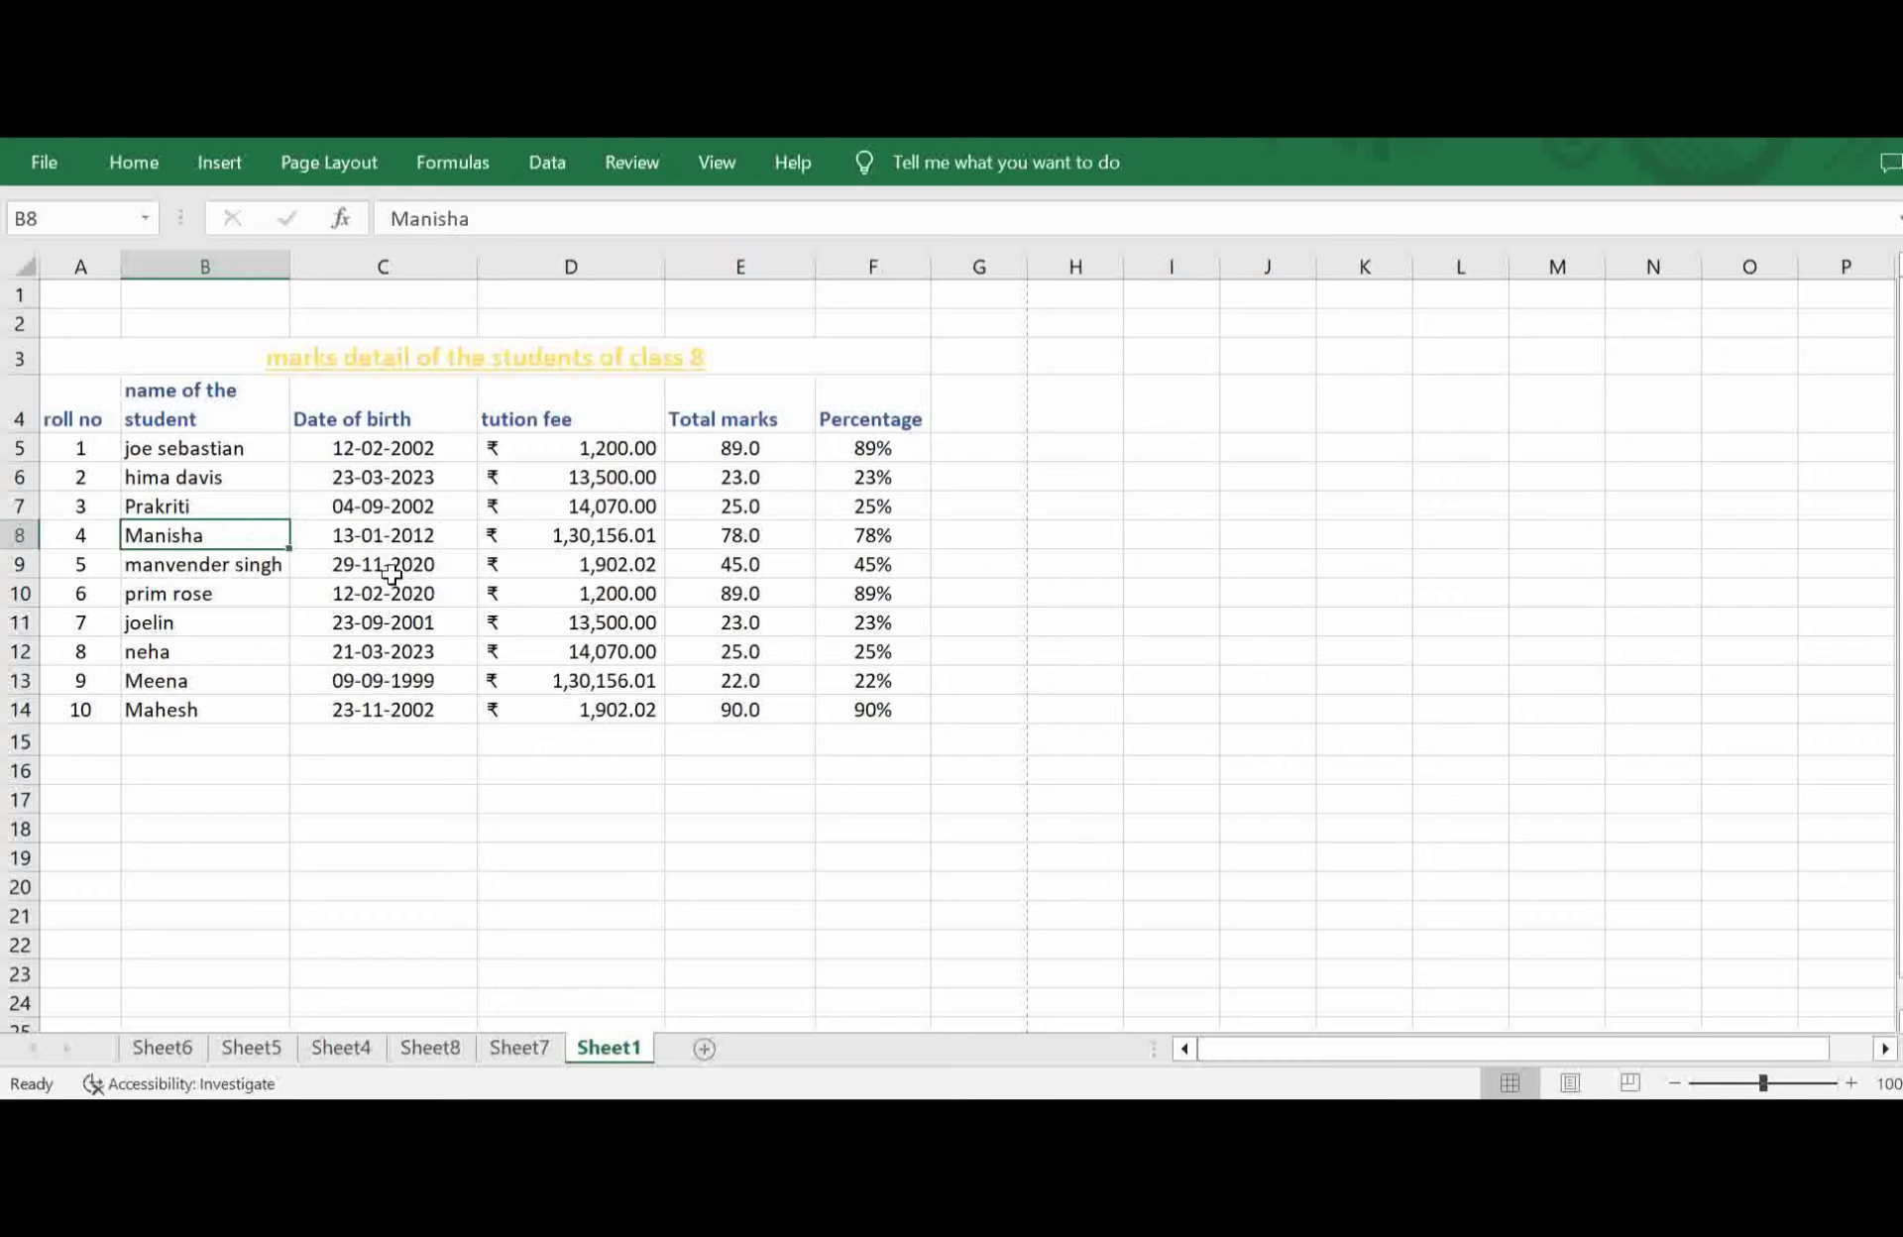
Delete cell B8 using Delete Cells with the Shift cells up option, and undo the deletion.
left_click(133, 164)
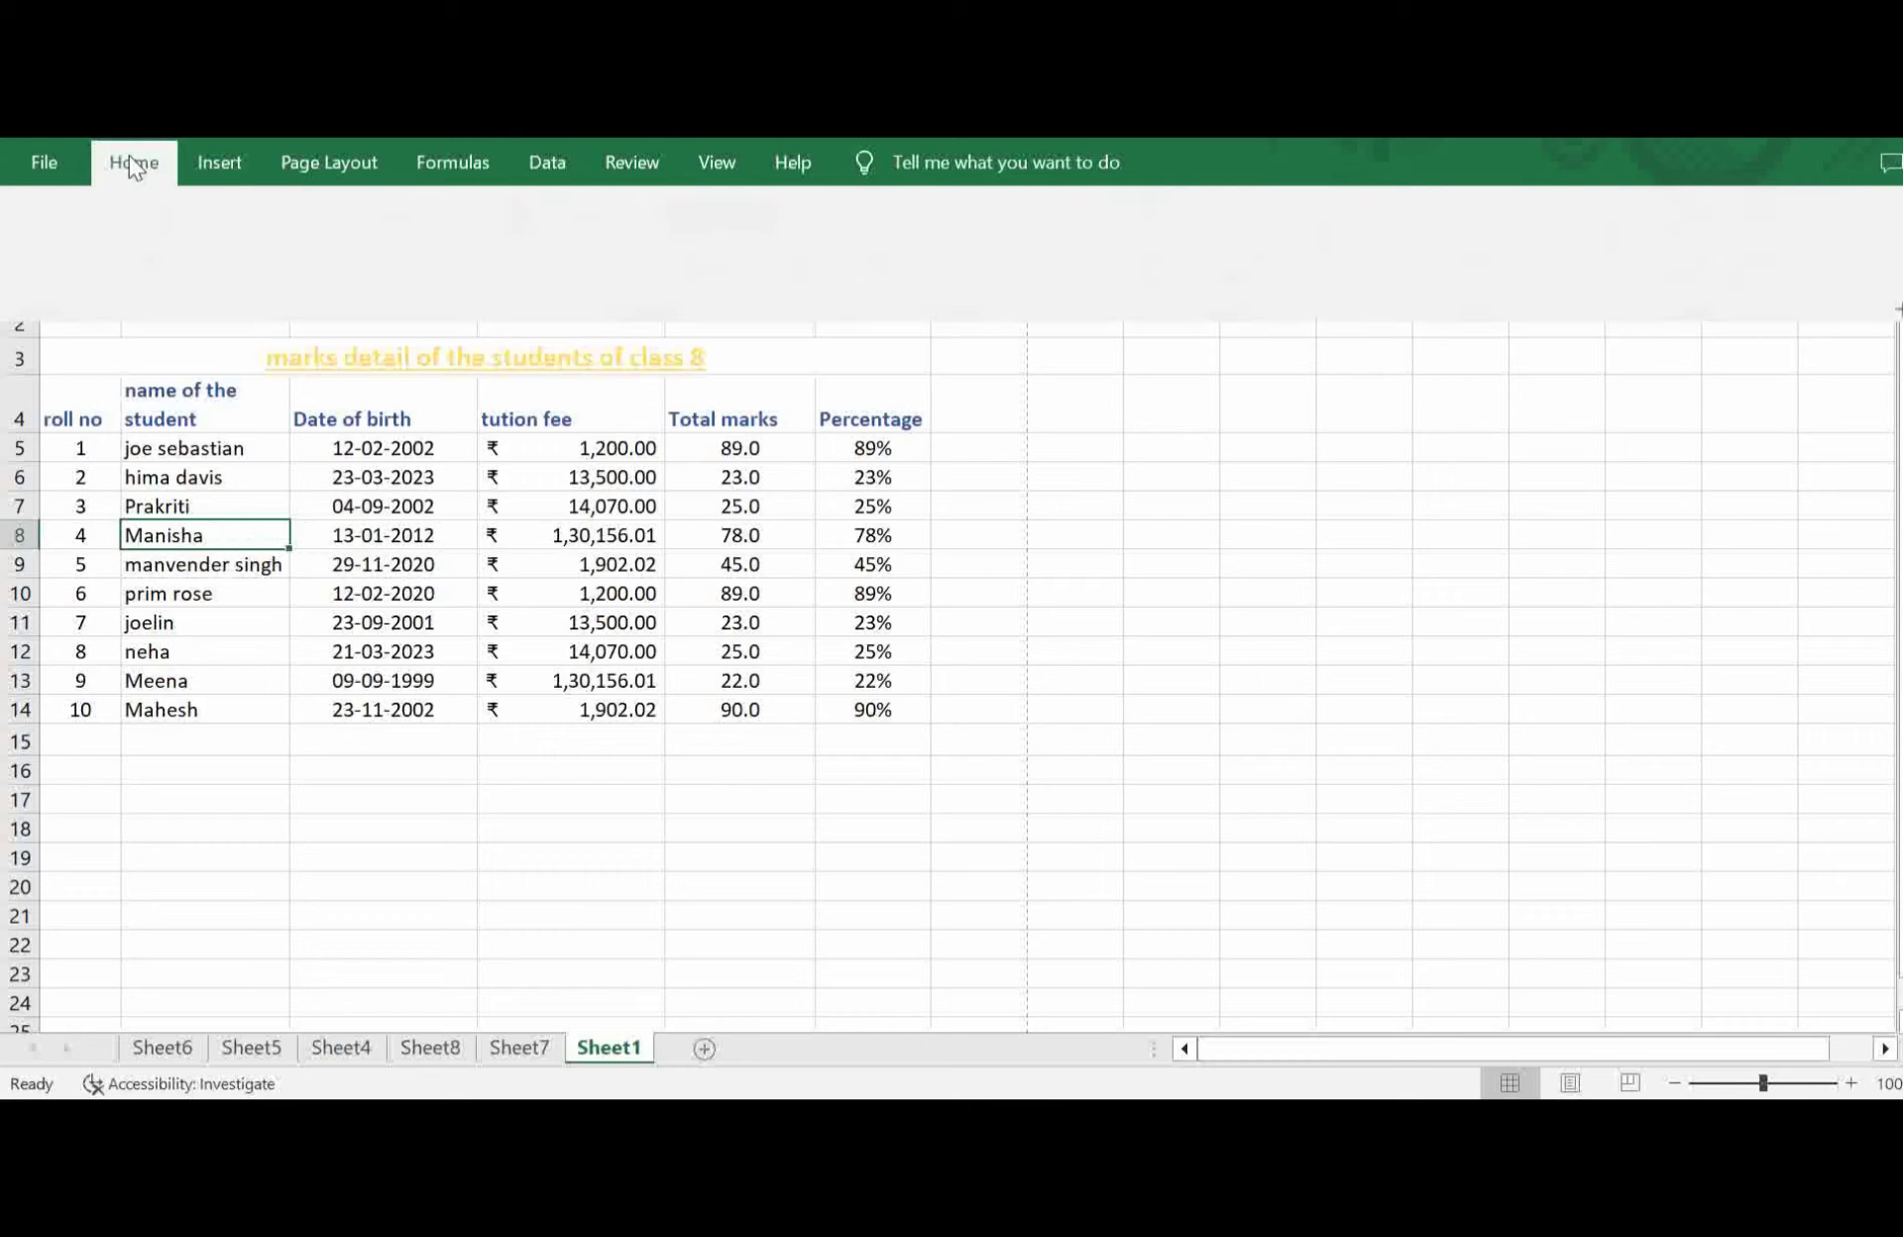
left_click(1490, 286)
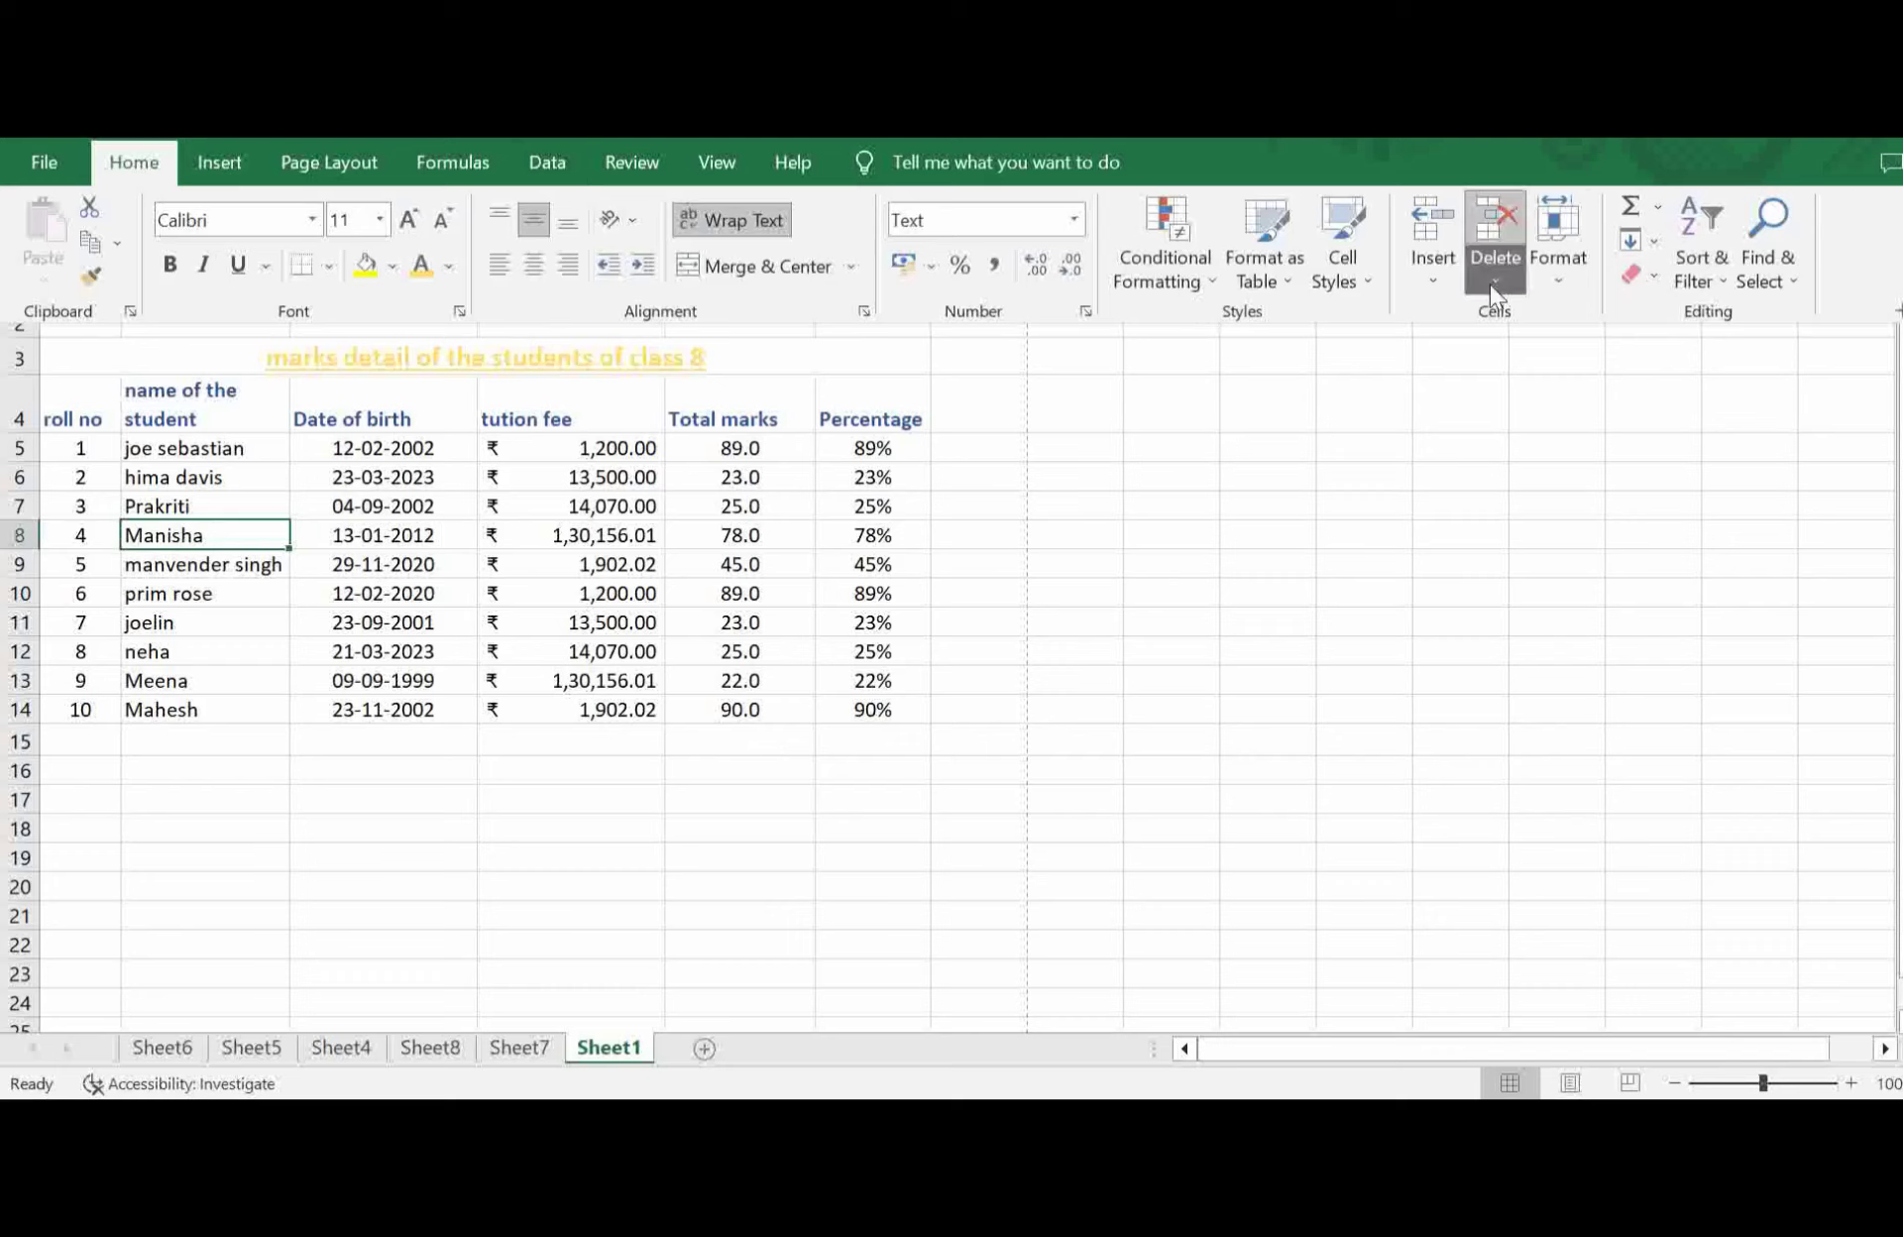
left_click(1603, 313)
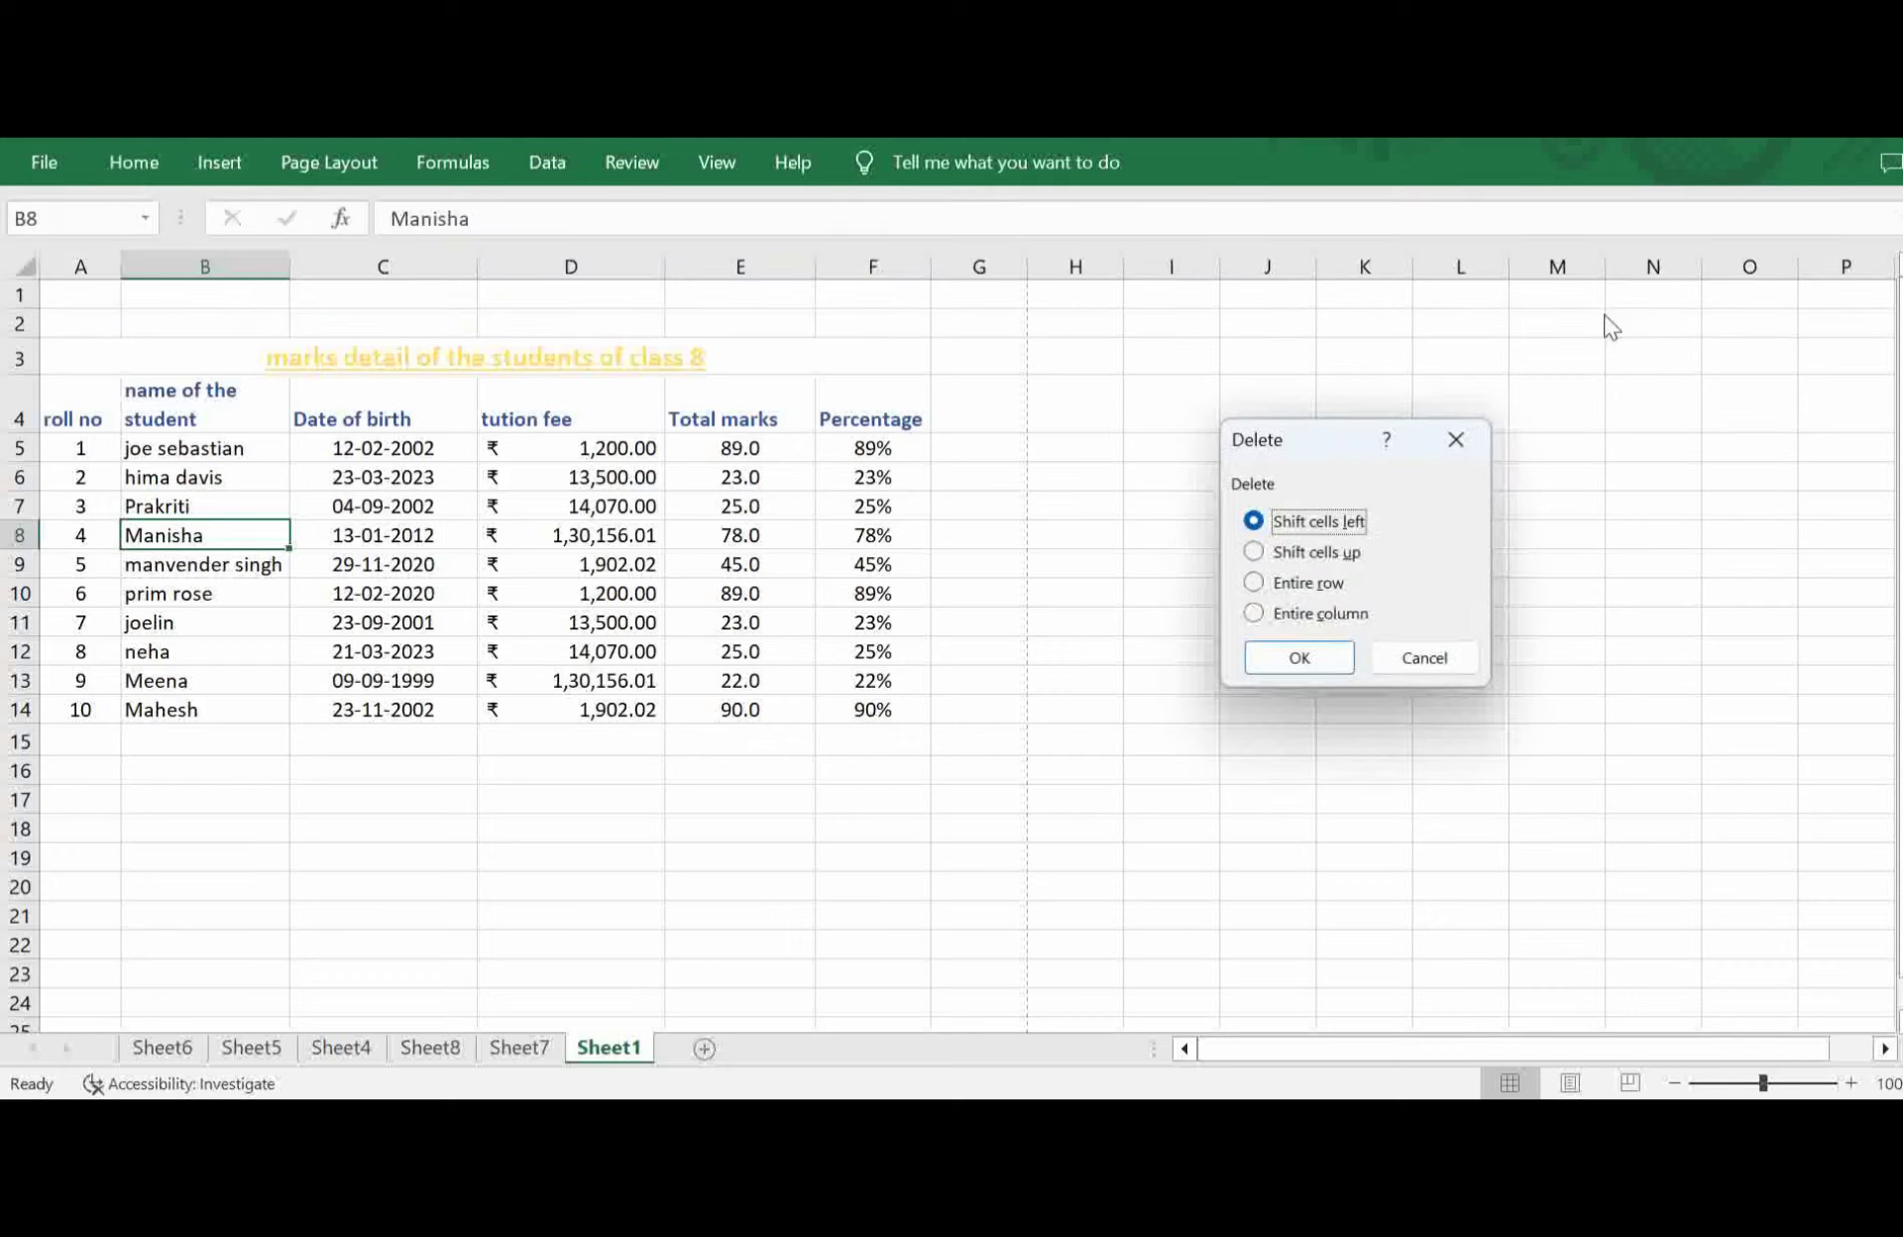
left_click(1287, 557)
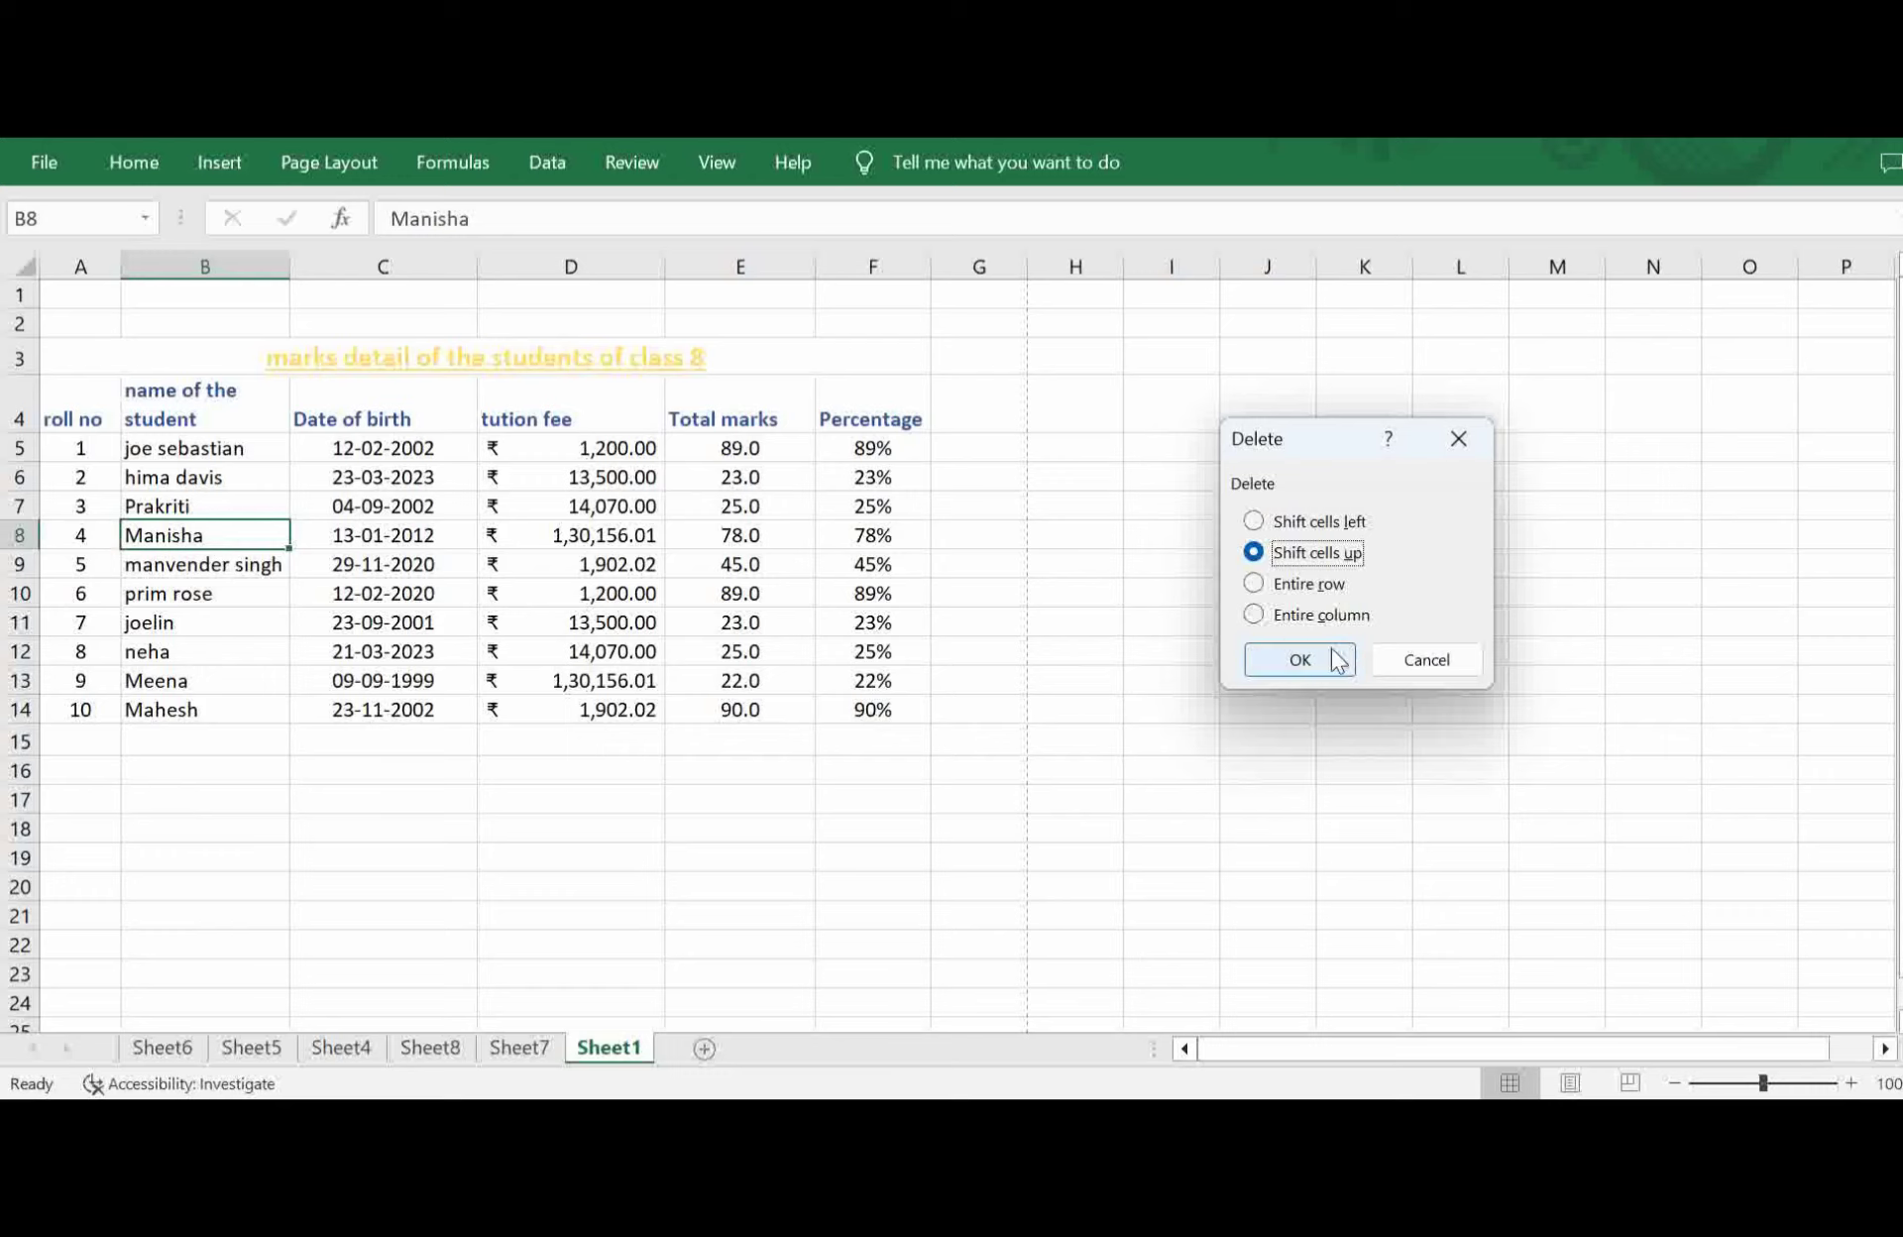
left_click(1287, 661)
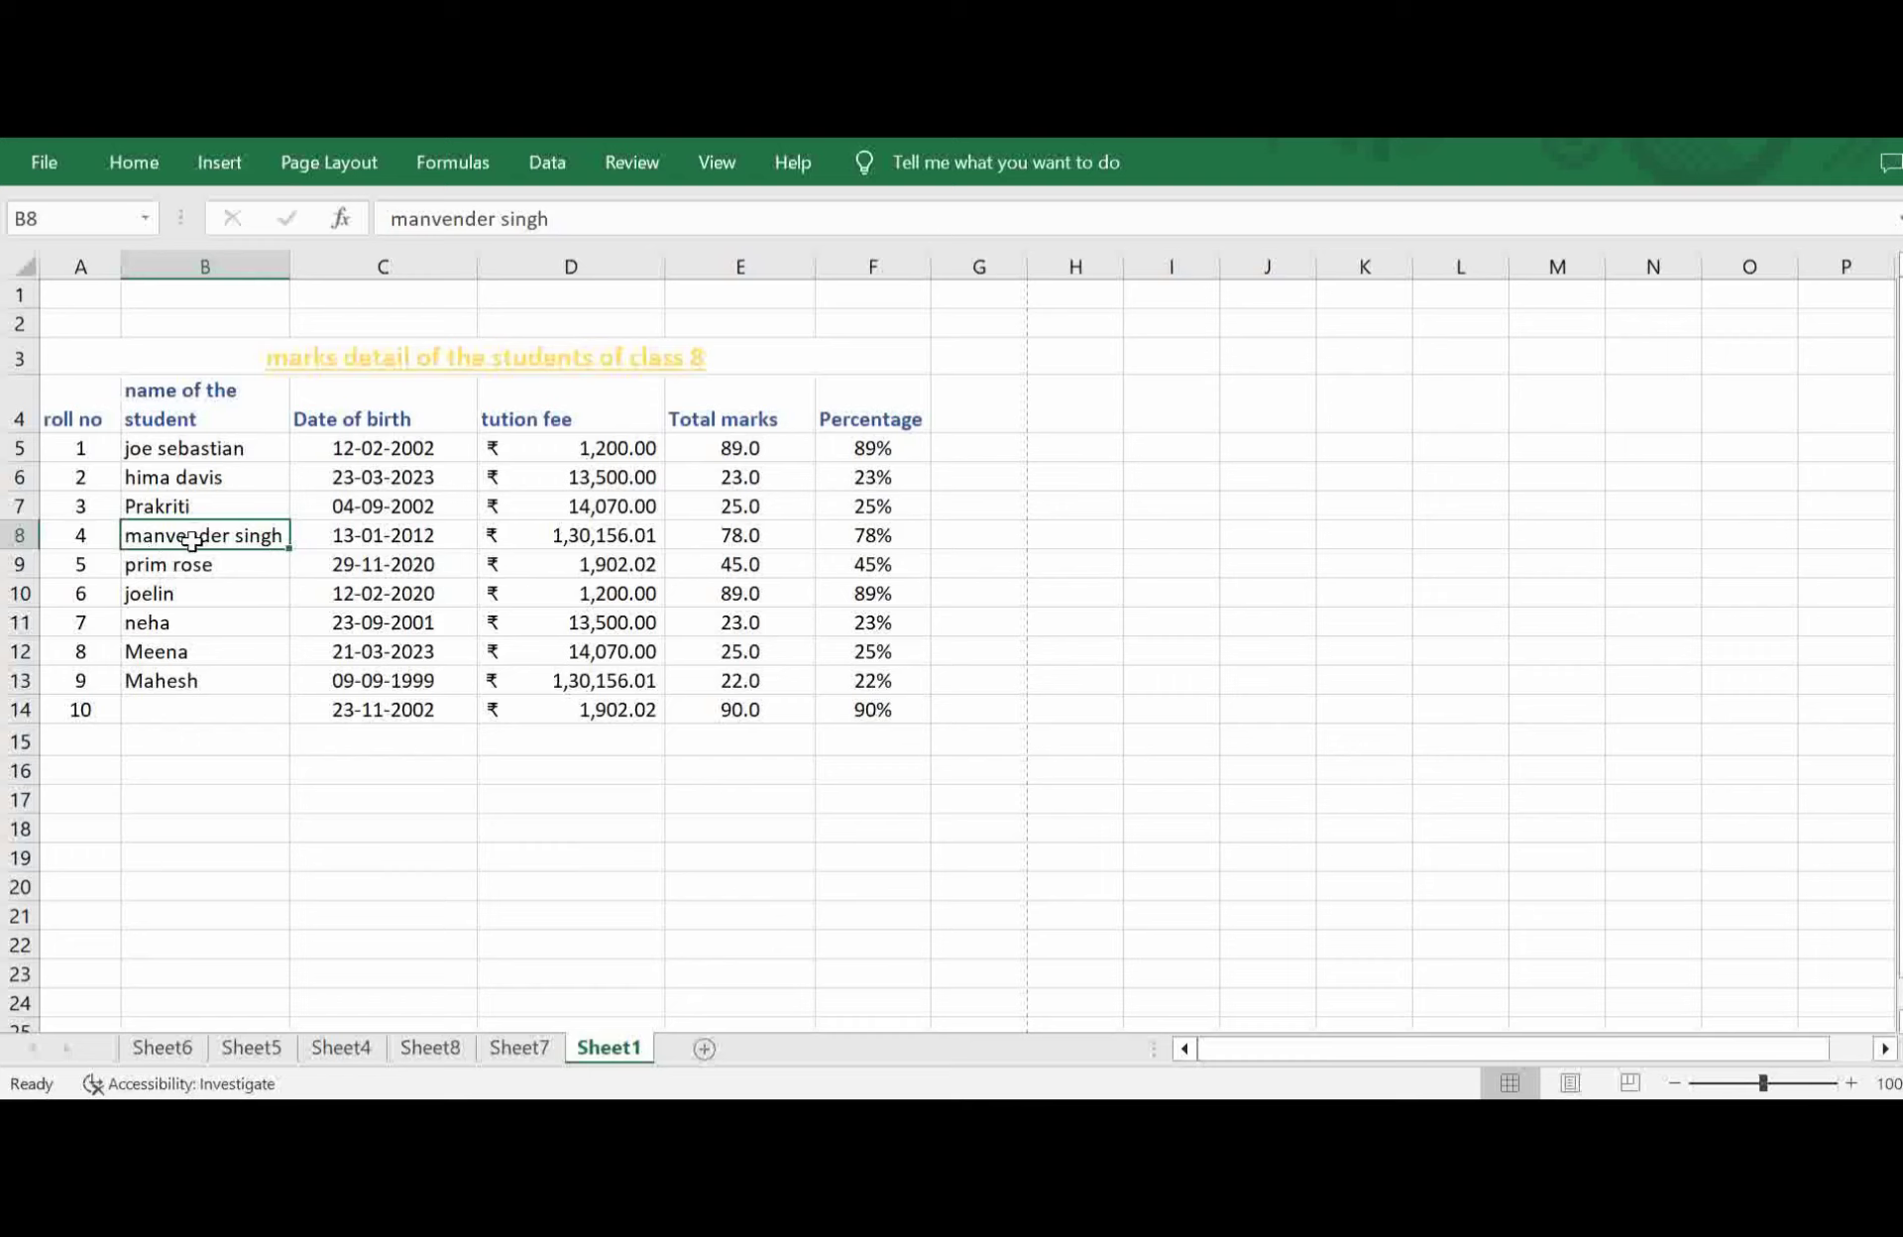
key("ctrl+z")
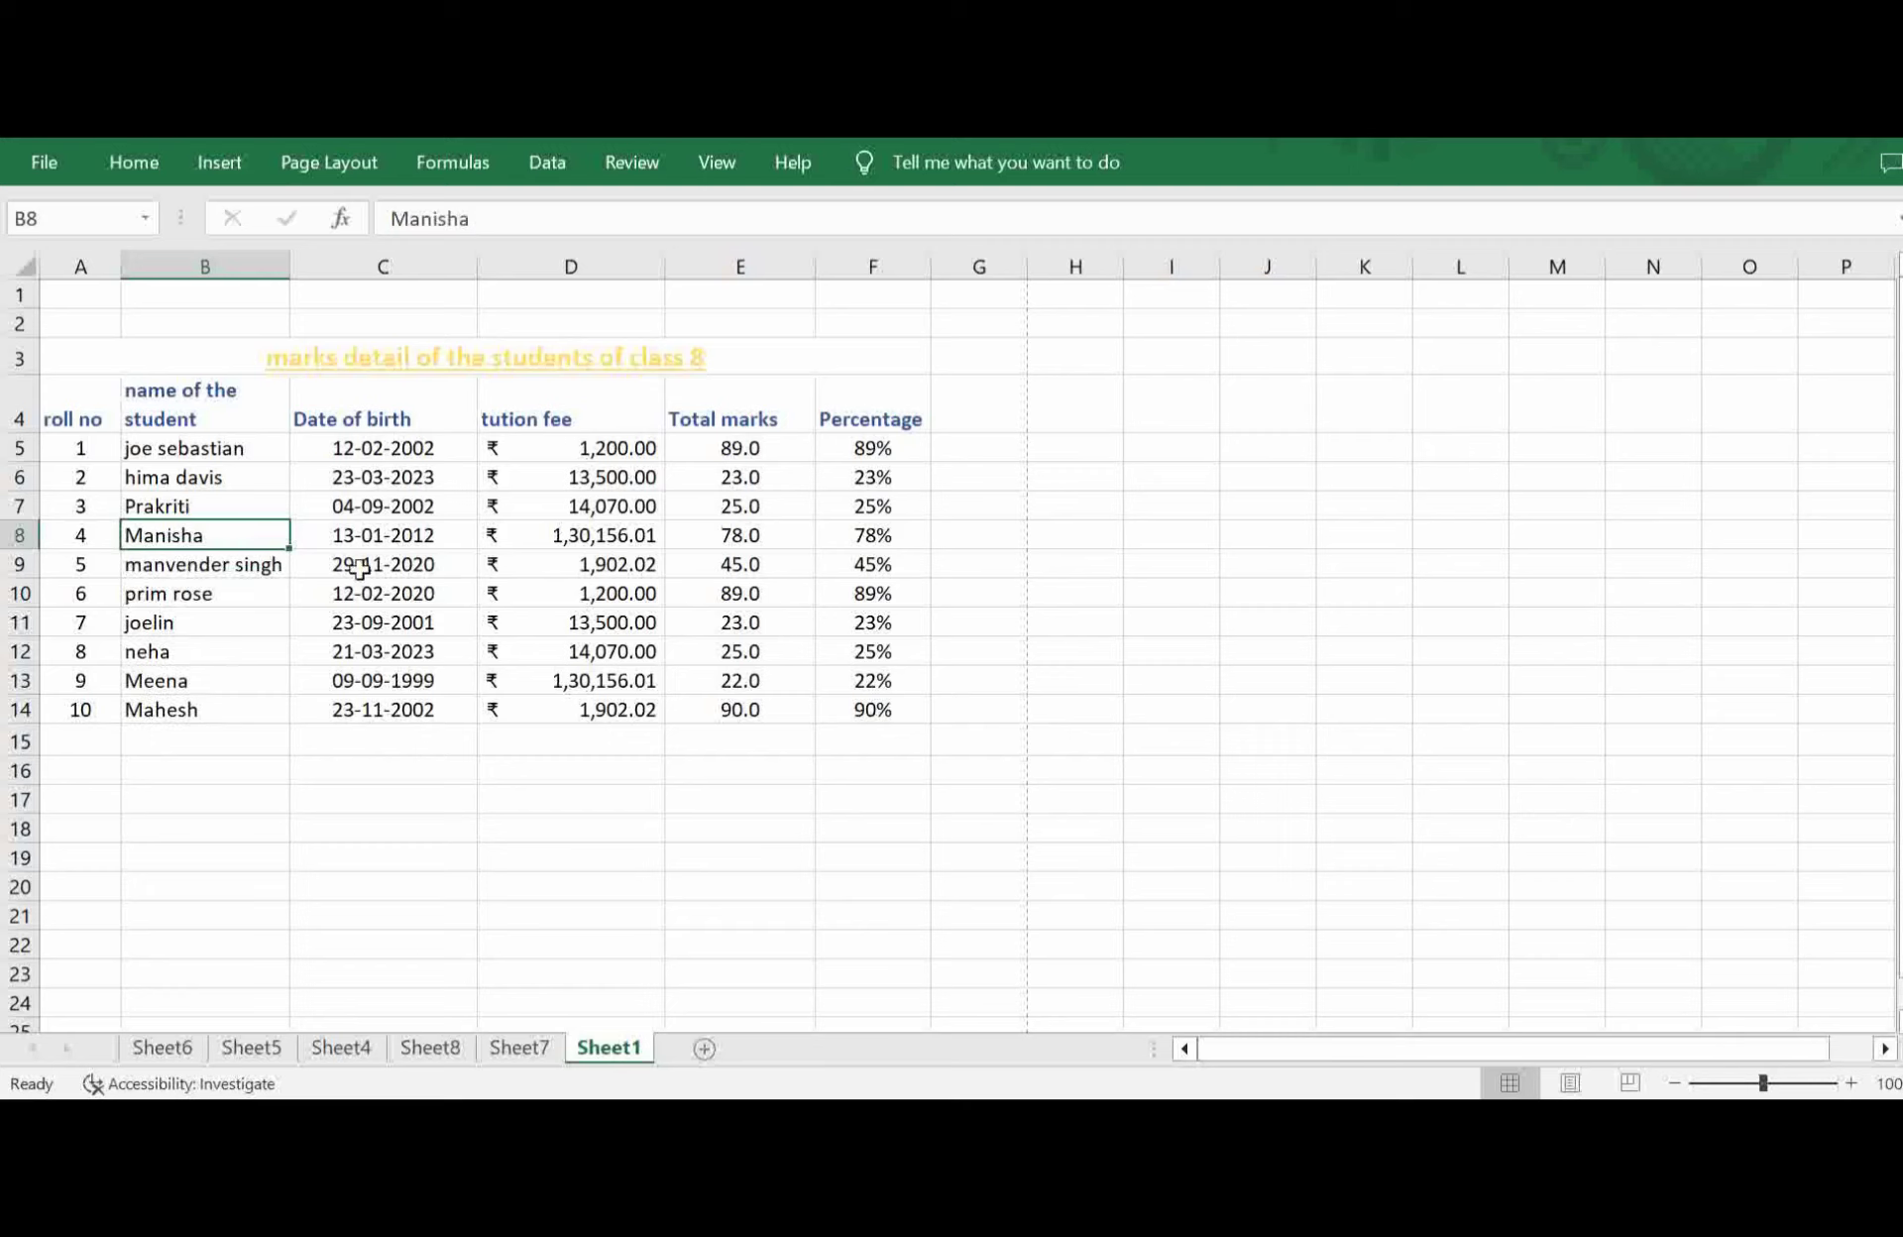
Delete the roll no 4 record using Delete Cells with the Entire row option, and undo the deletion.
left_click(134, 161)
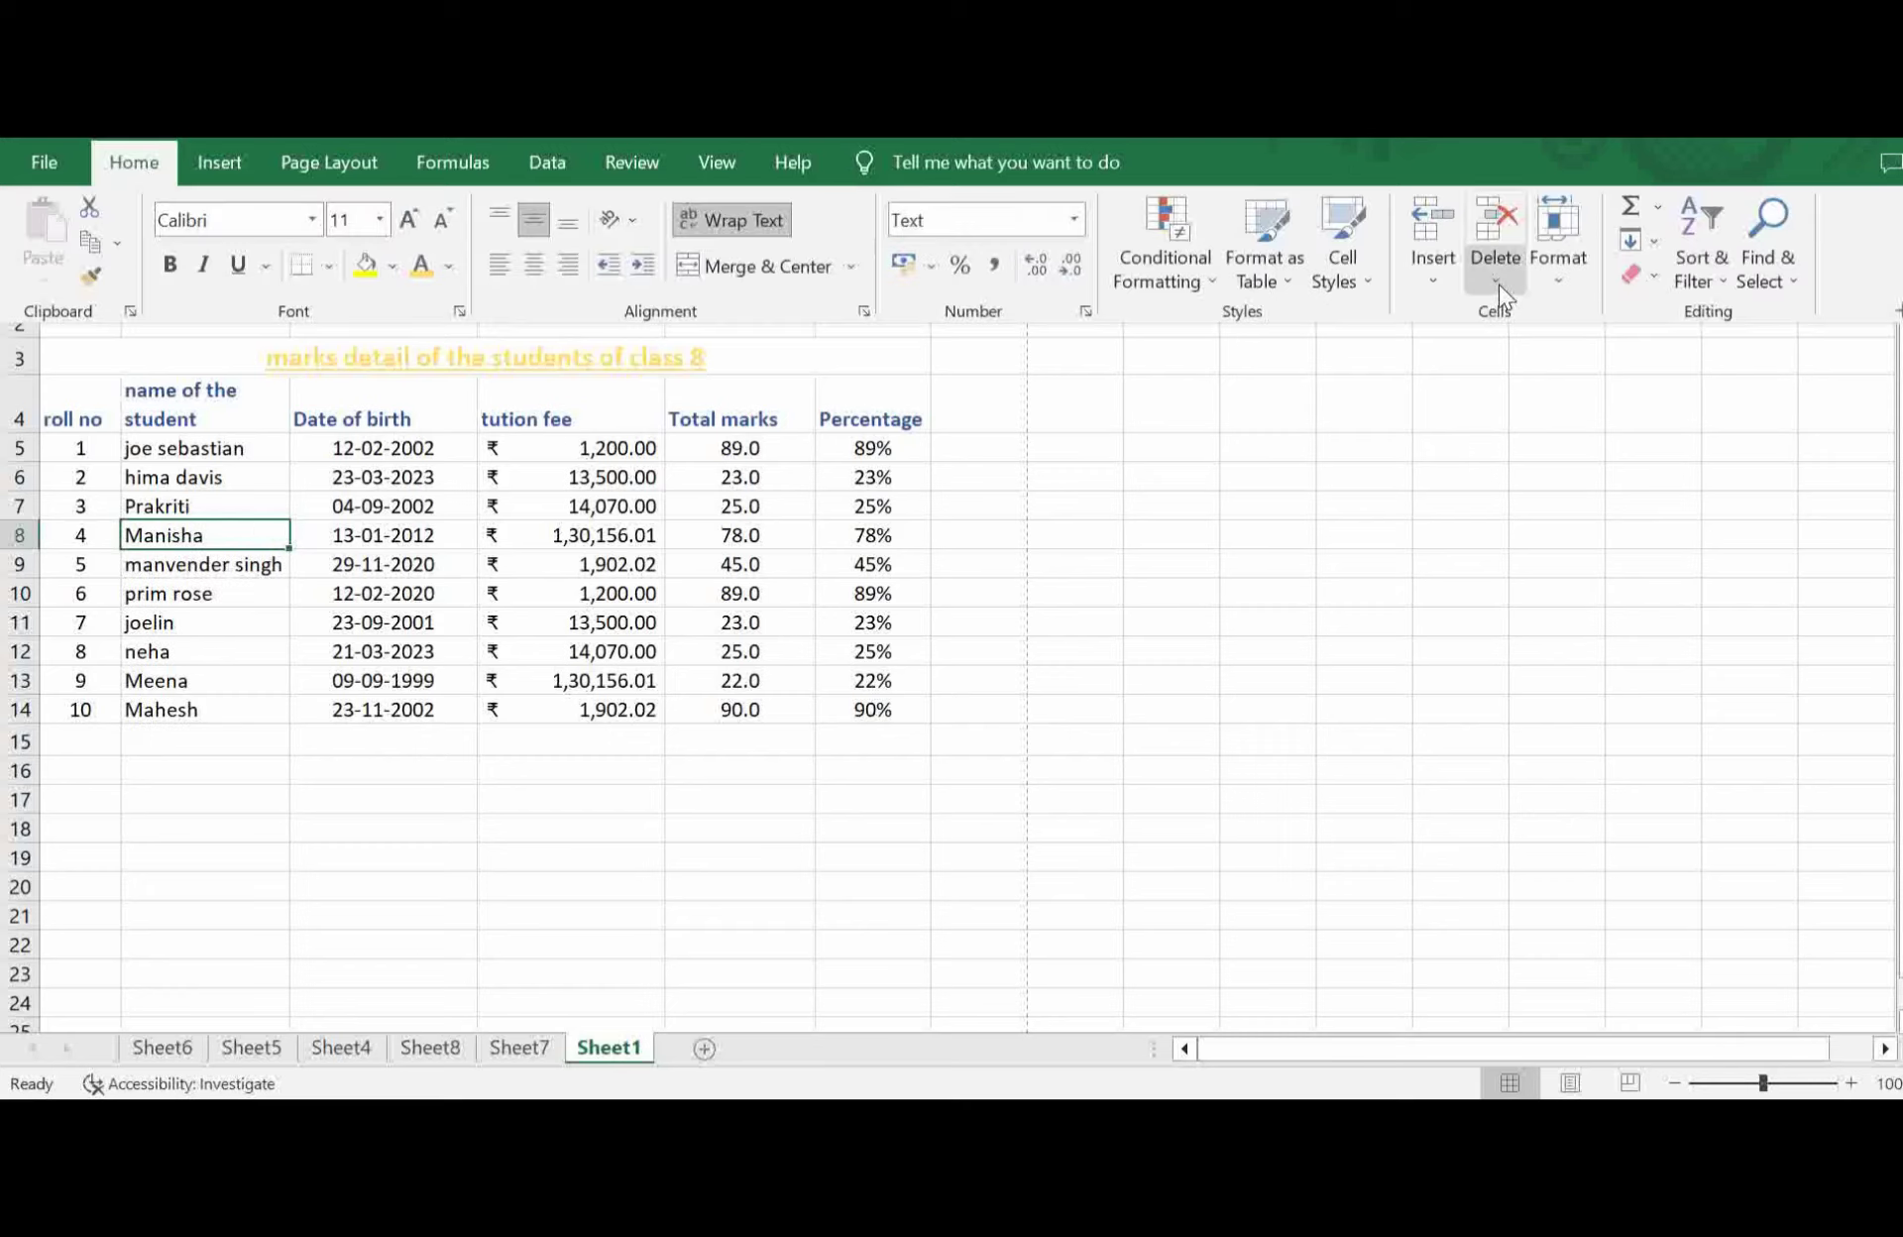
left_click(1499, 283)
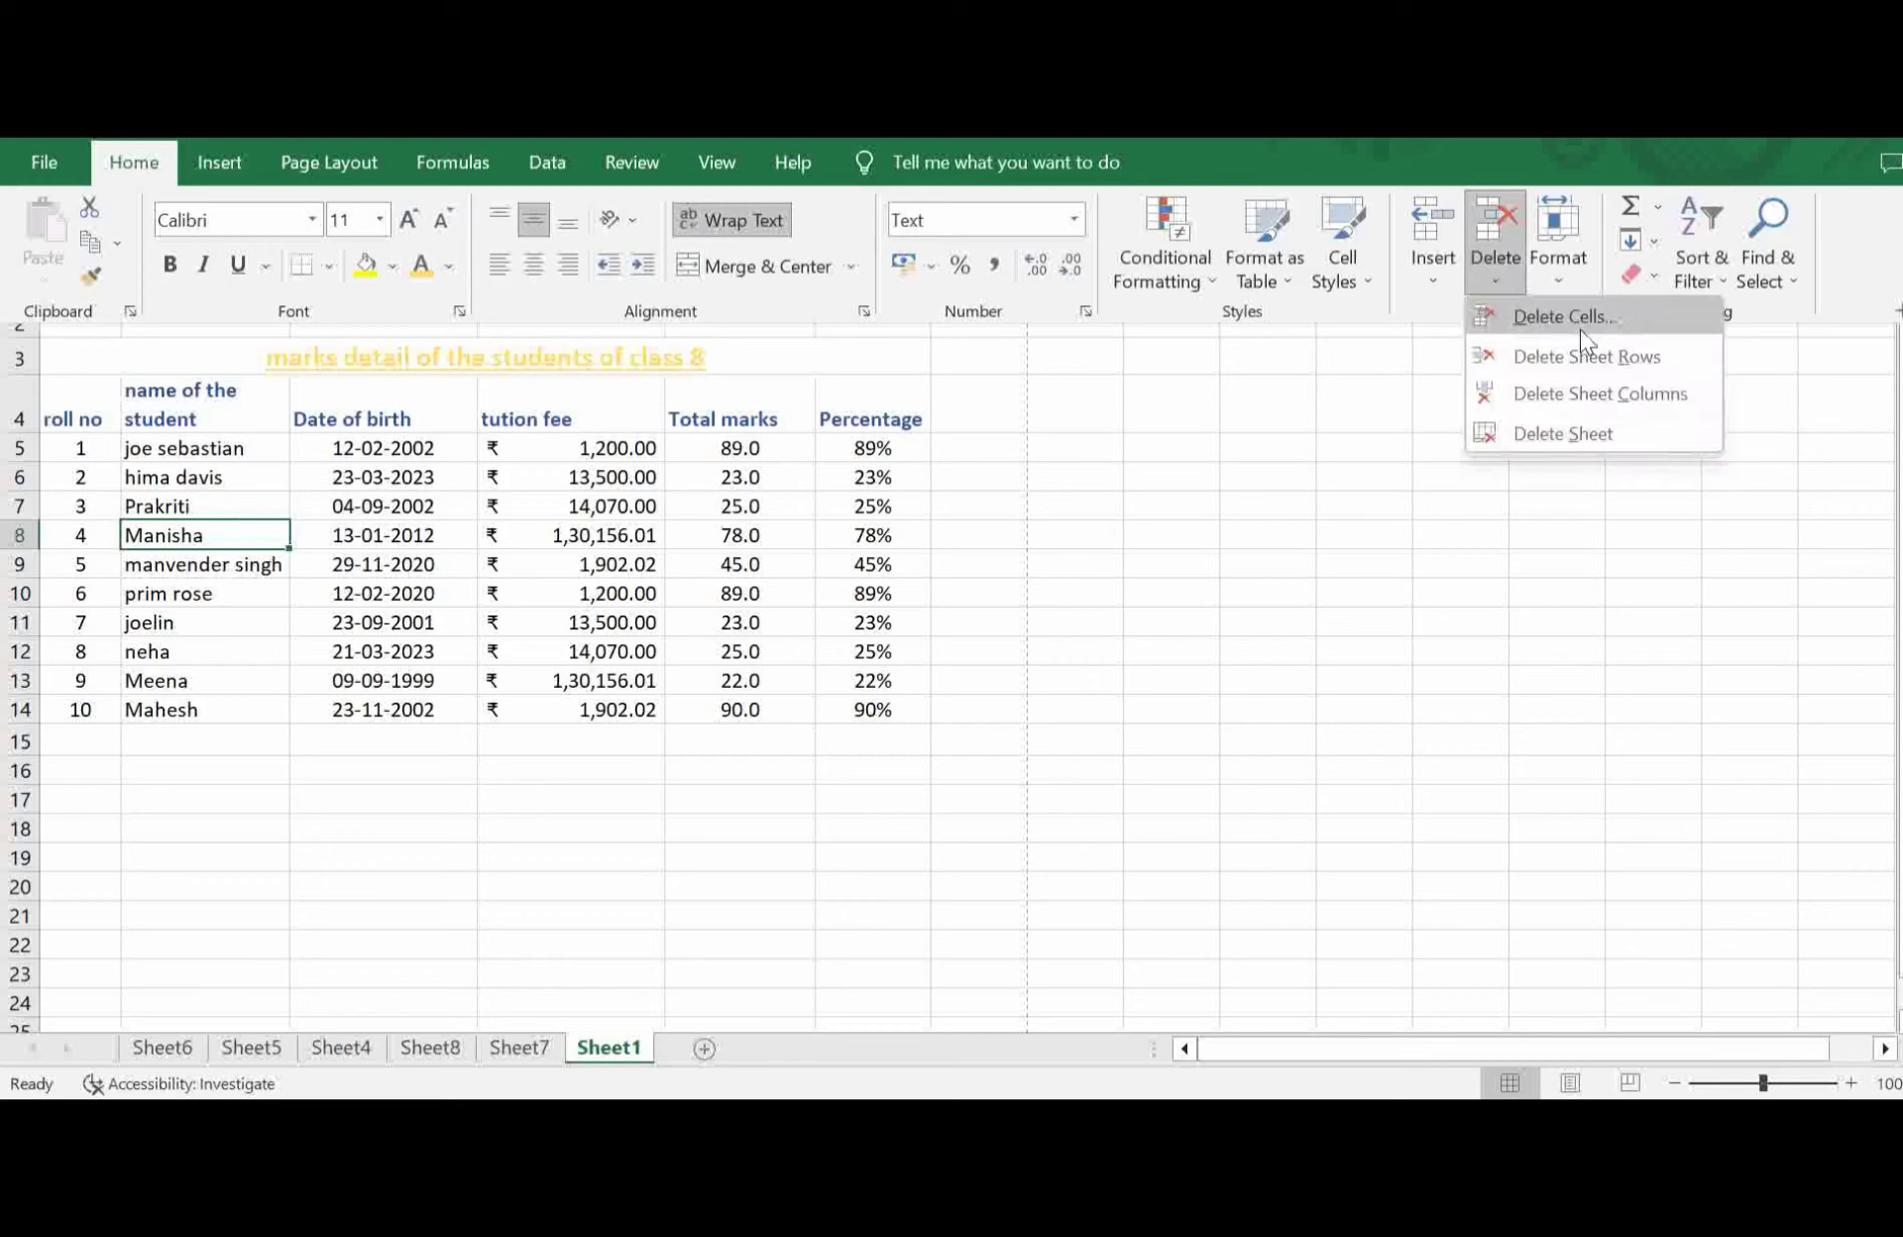
left_click(1553, 318)
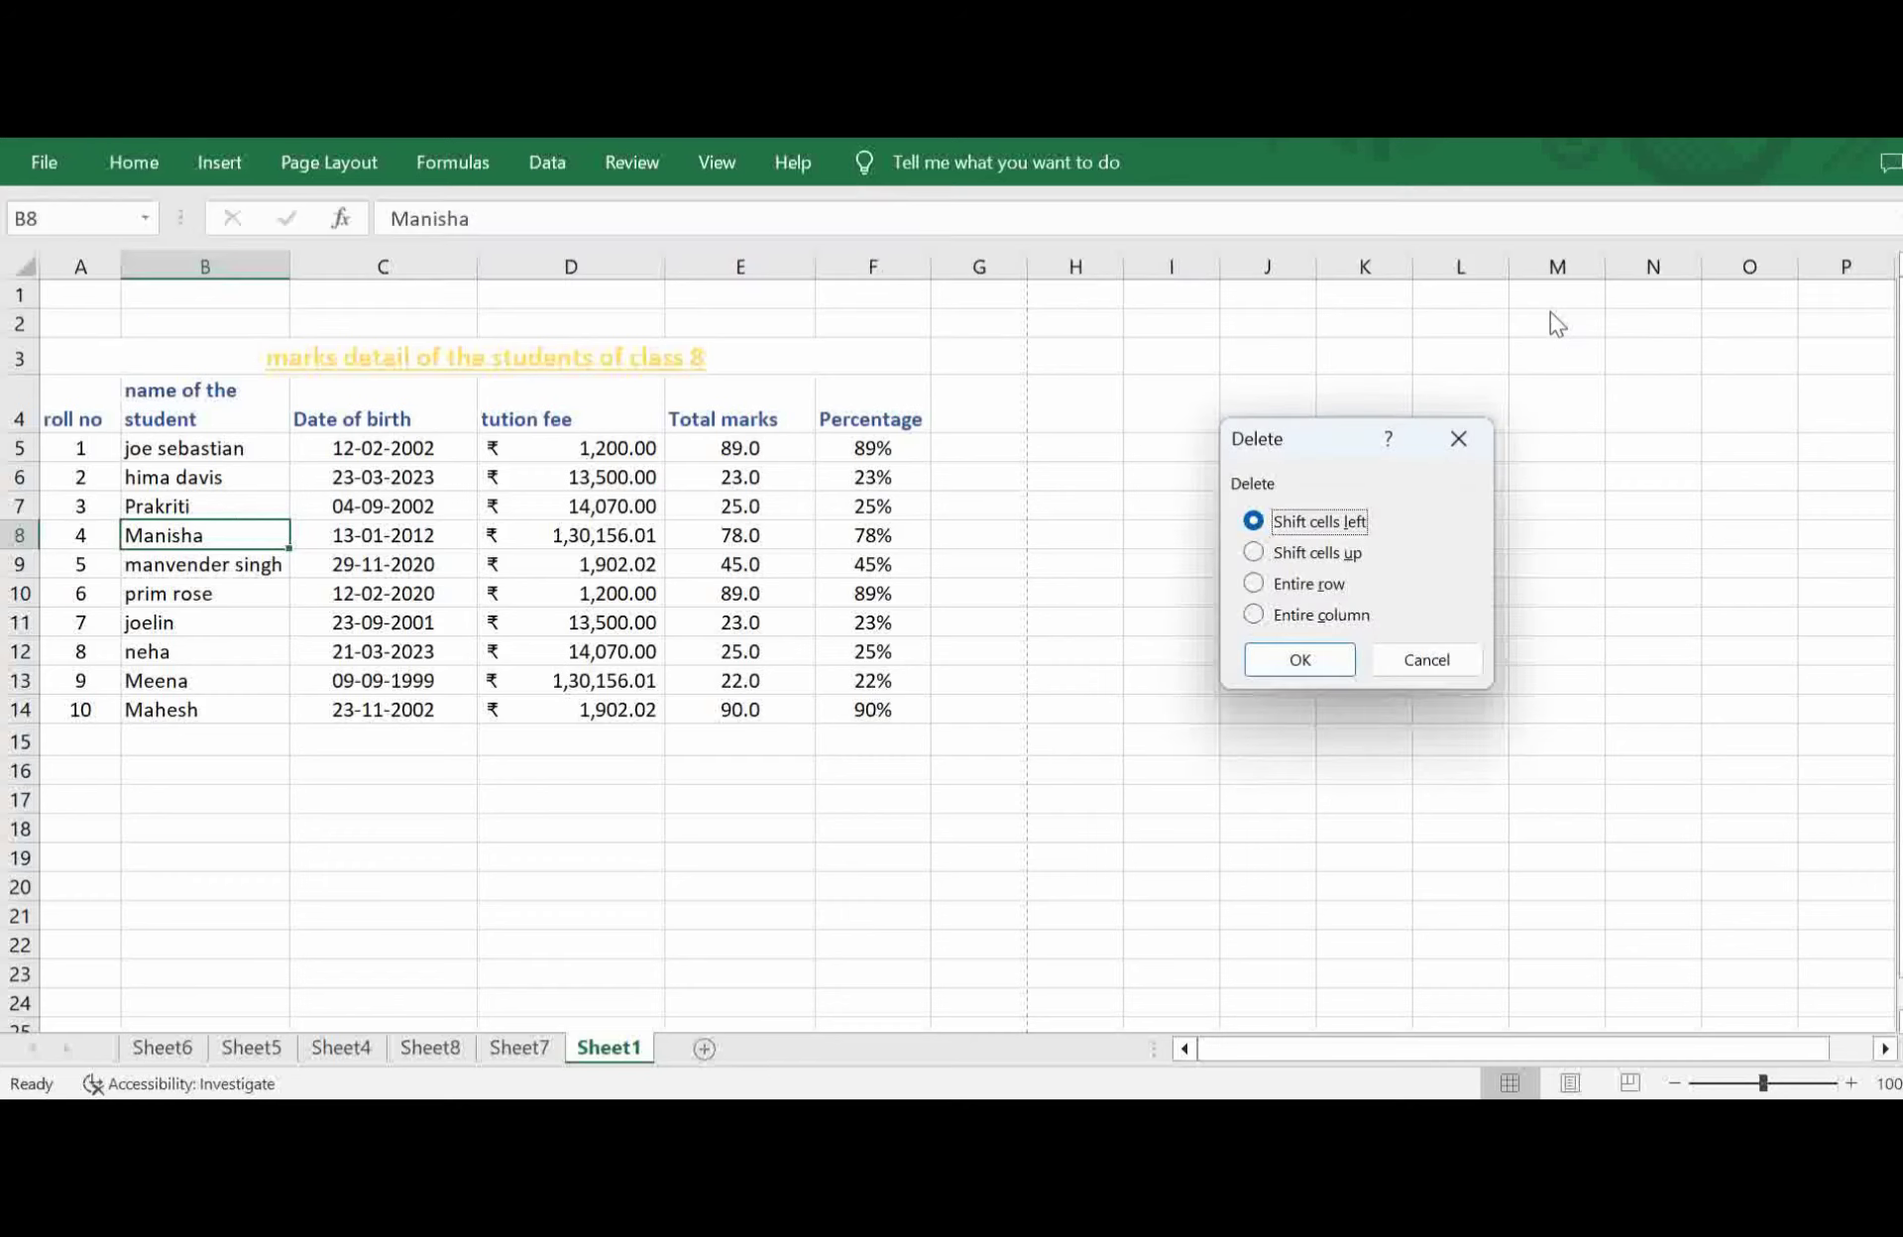
left_click(1286, 590)
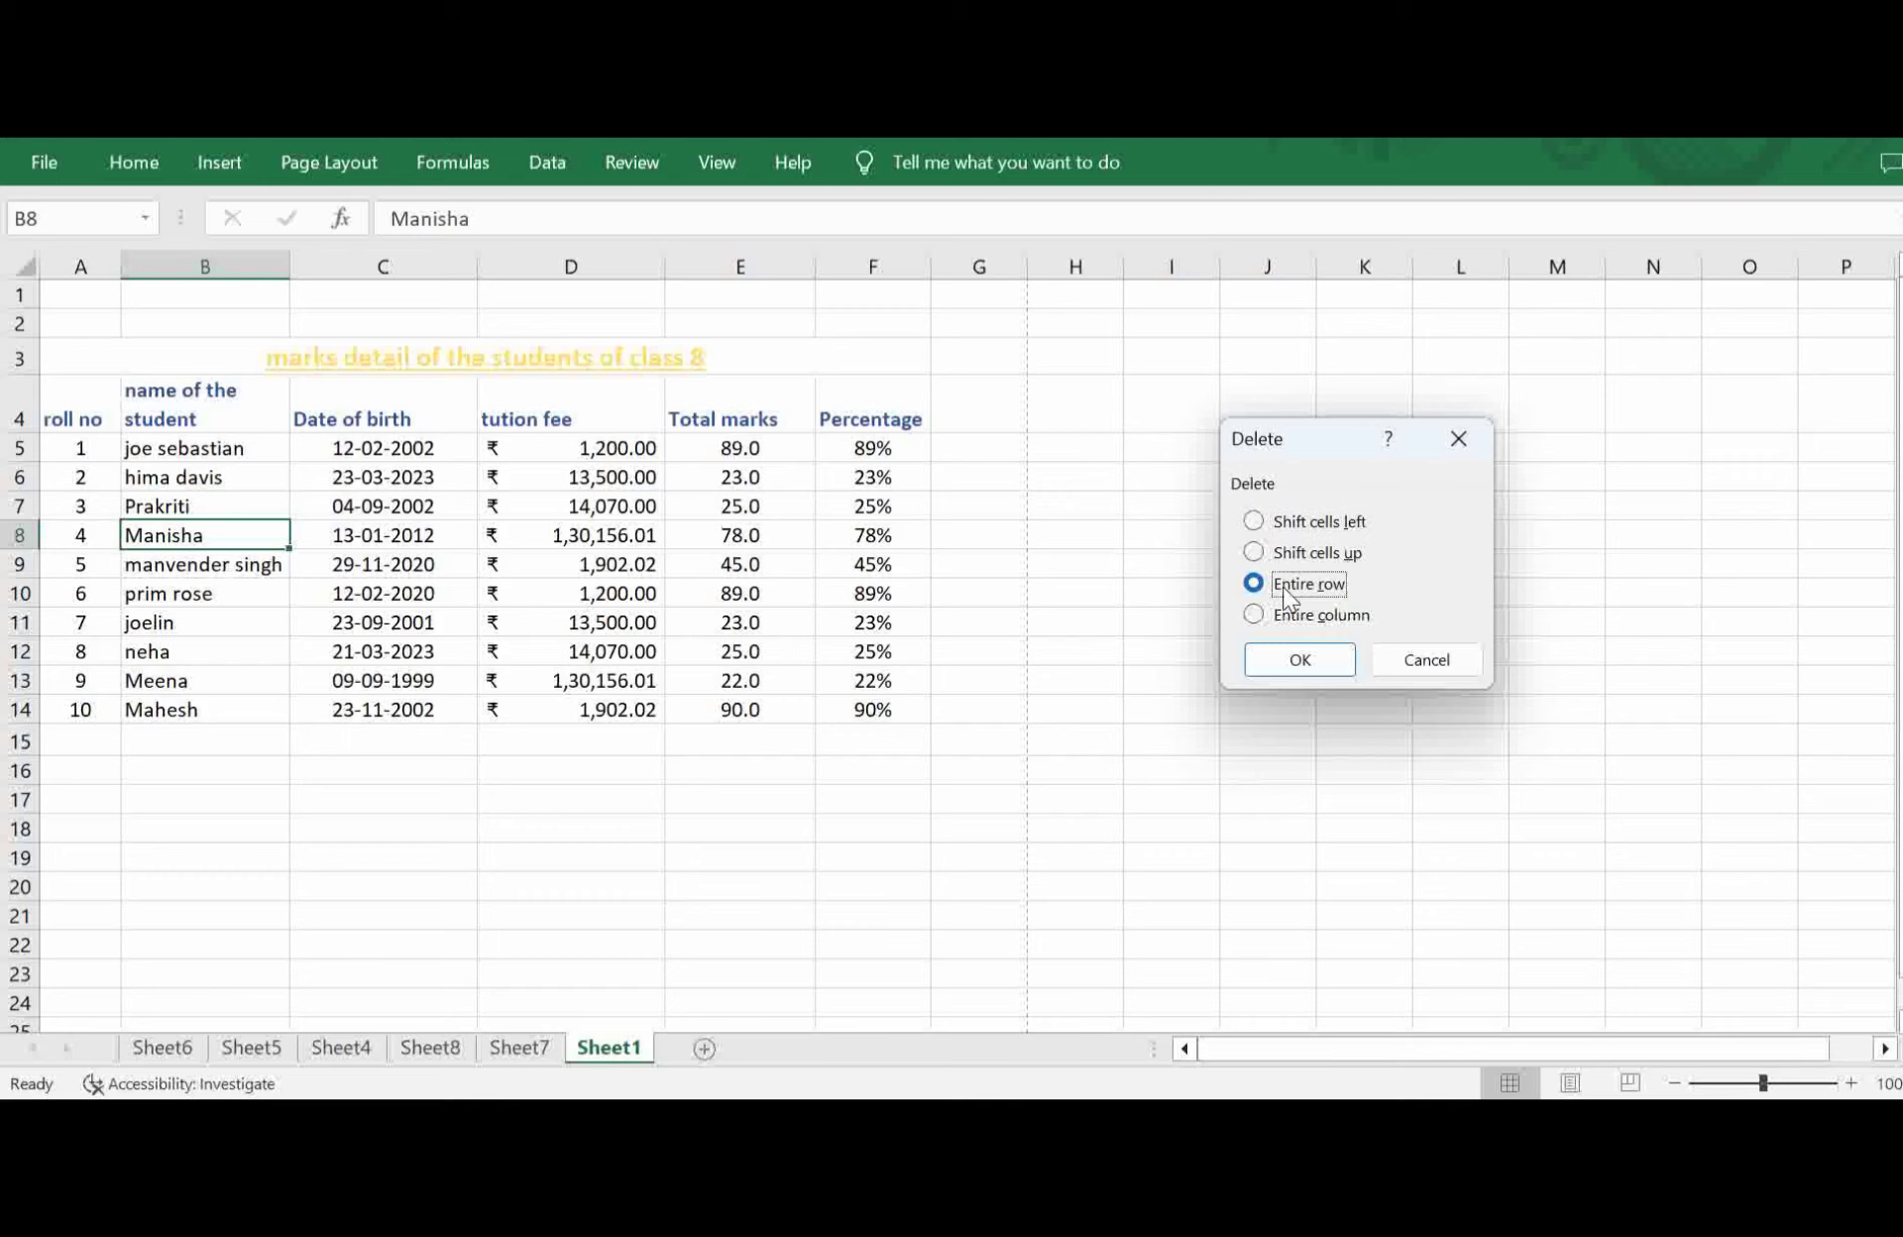
left_click(1296, 669)
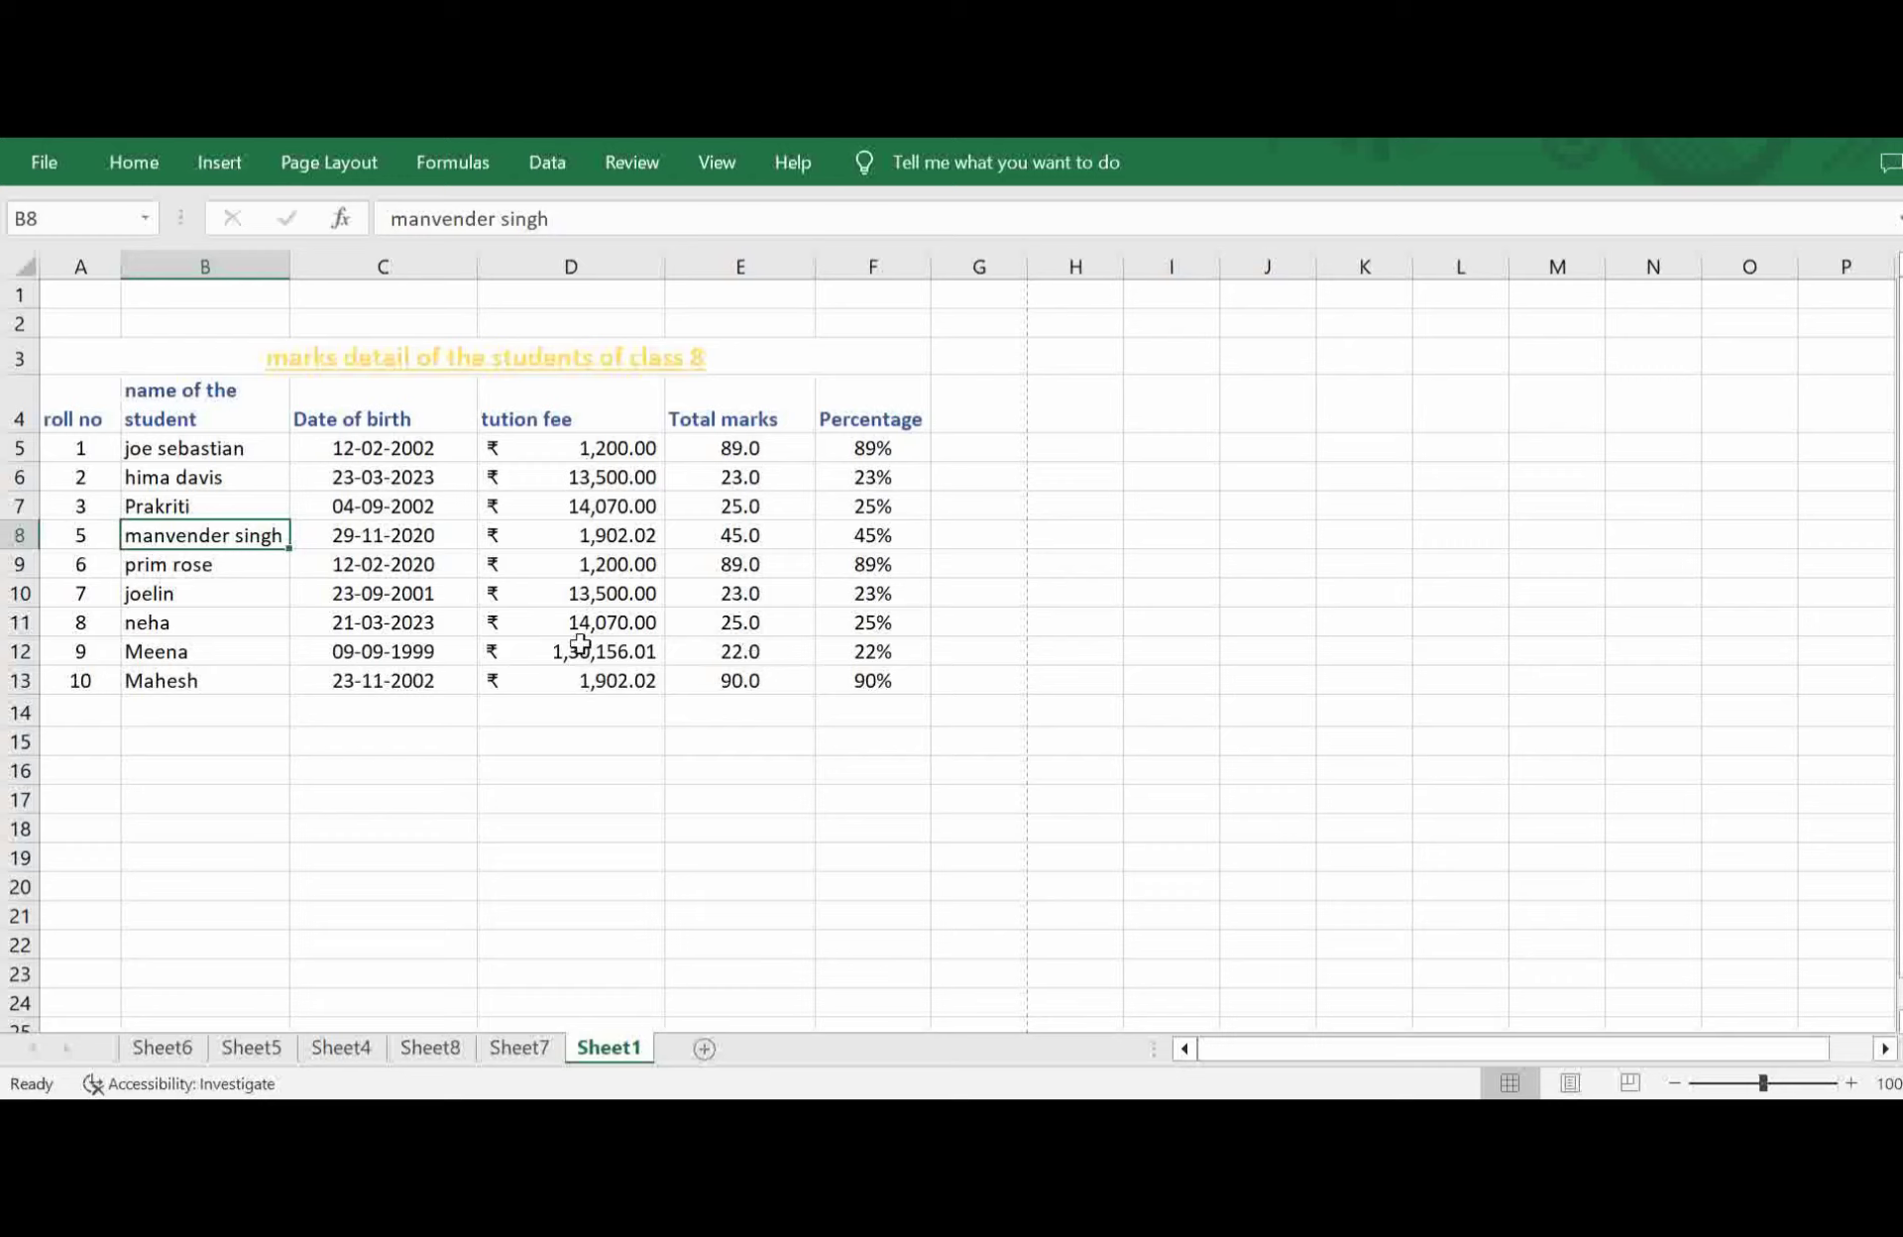
key("ctrl+z")
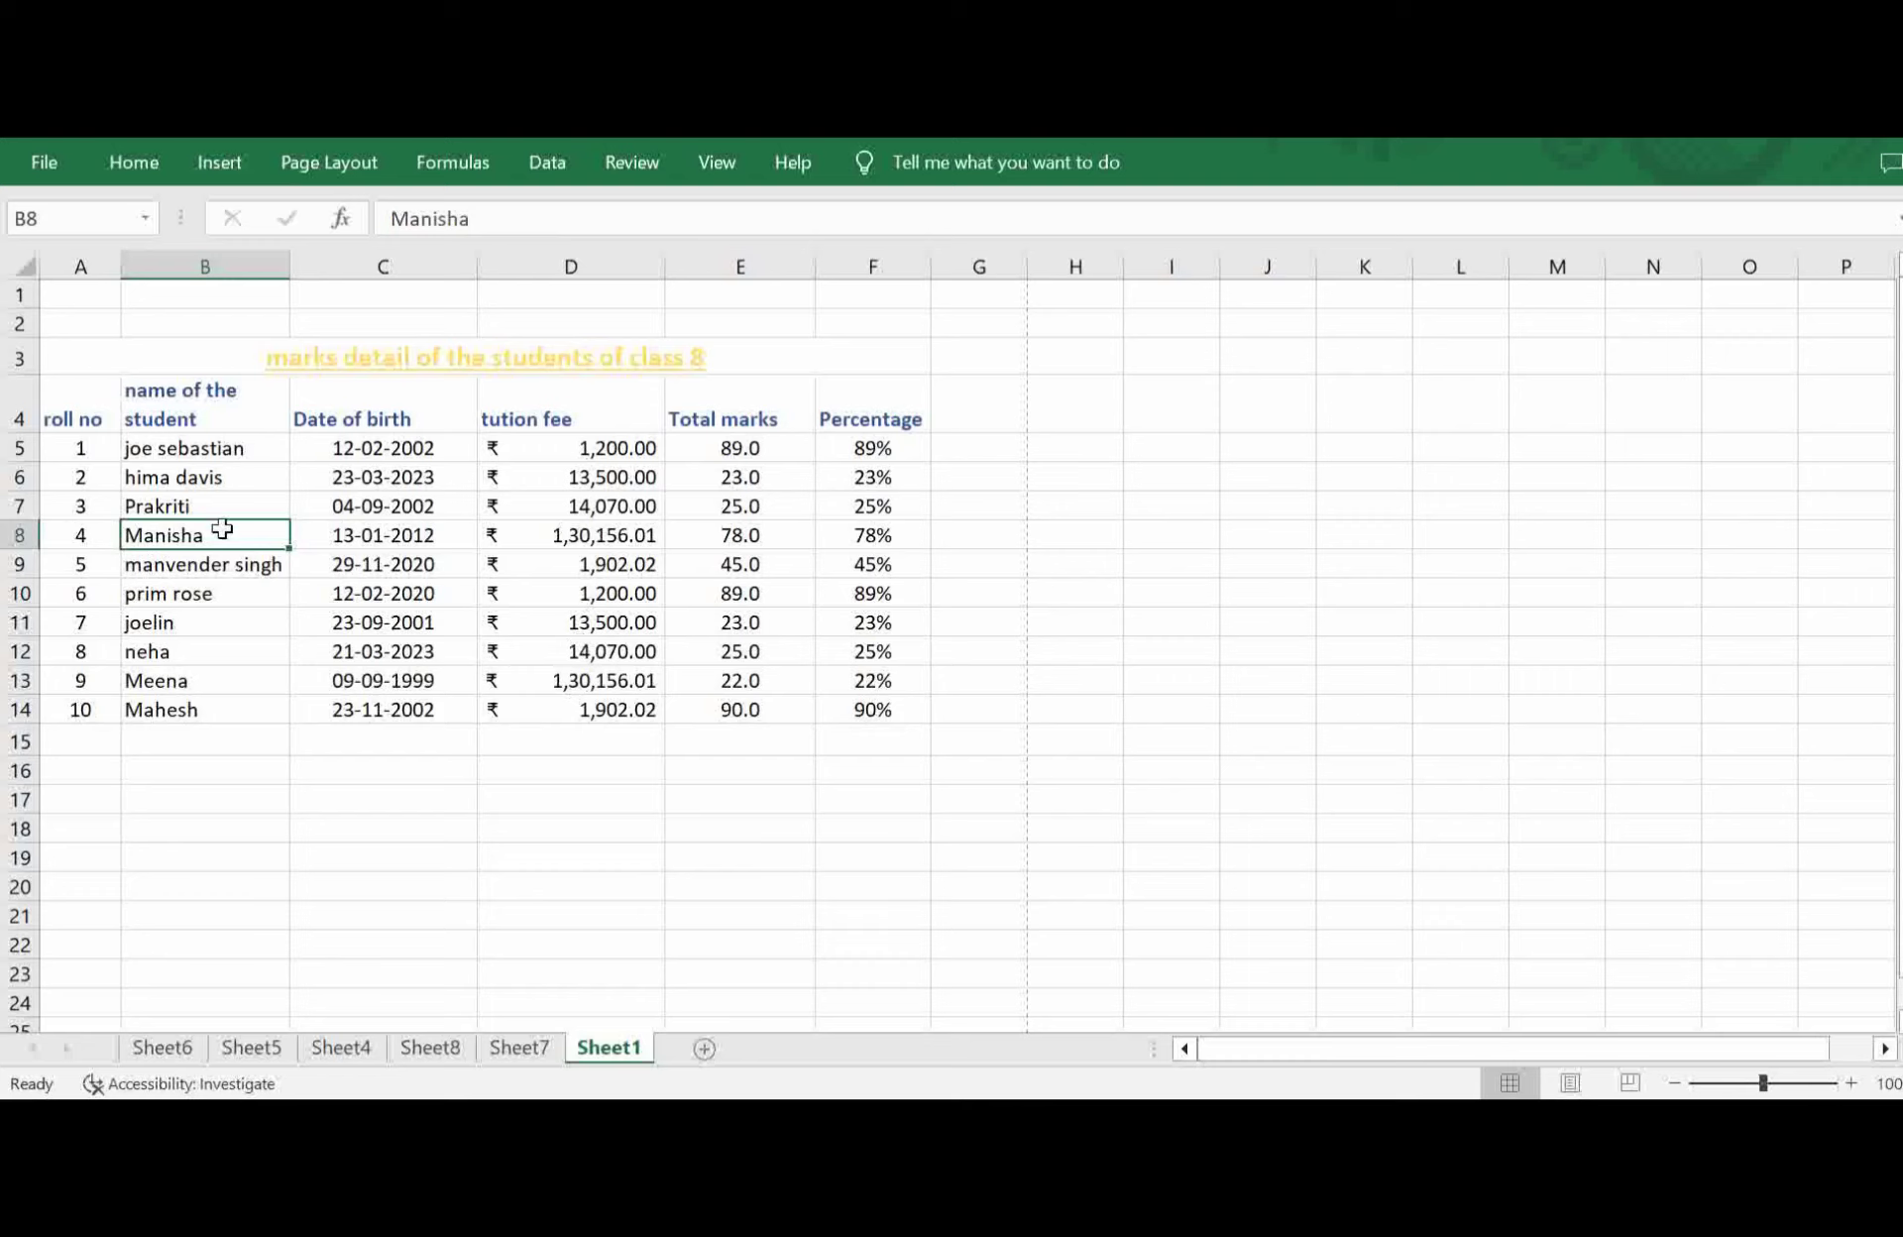
Delete the student name column from cell B8 using Delete Cells with the Entire column option.
left_click(139, 159)
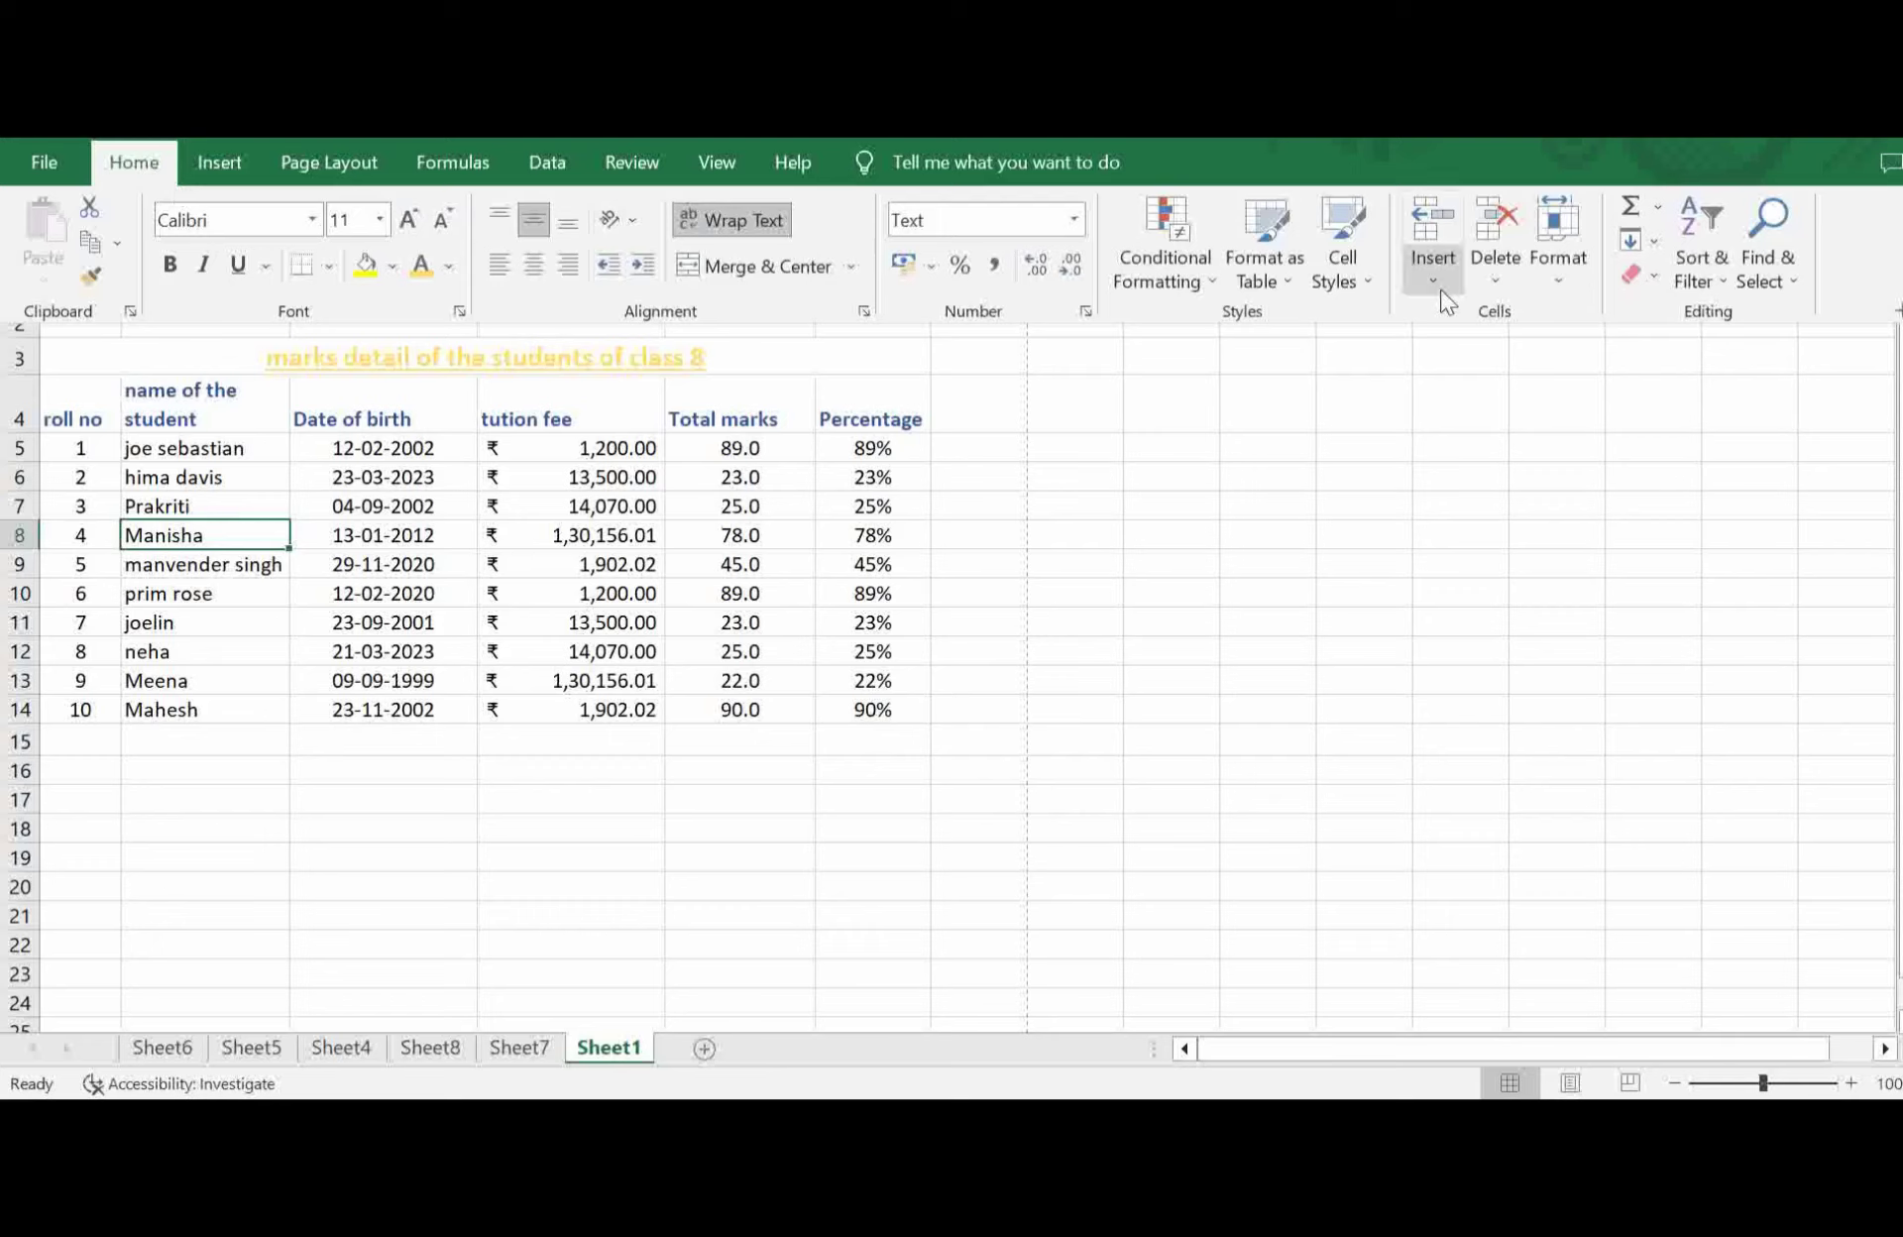
left_click(1491, 282)
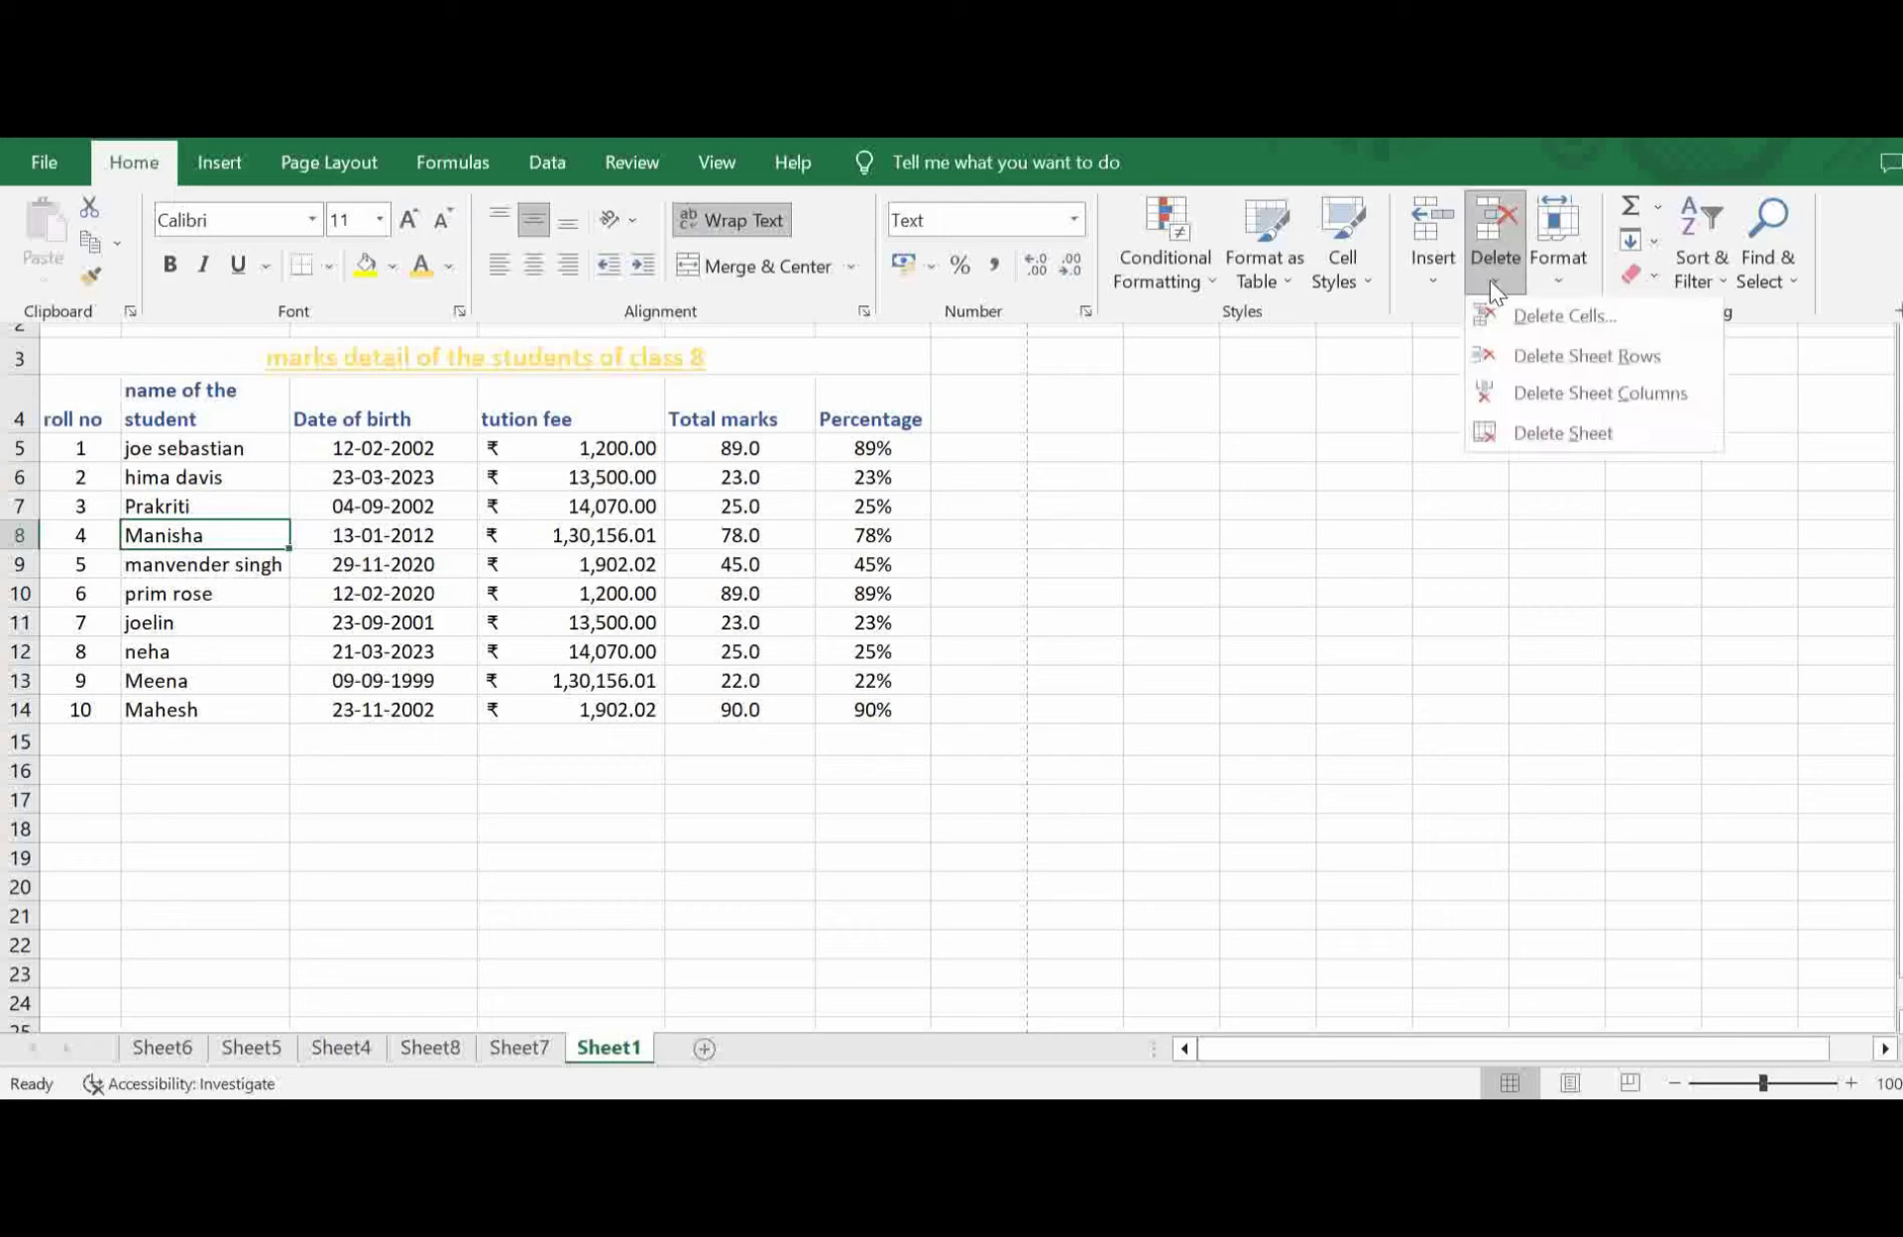
left_click(1631, 311)
left_click(1336, 615)
left_click(1291, 671)
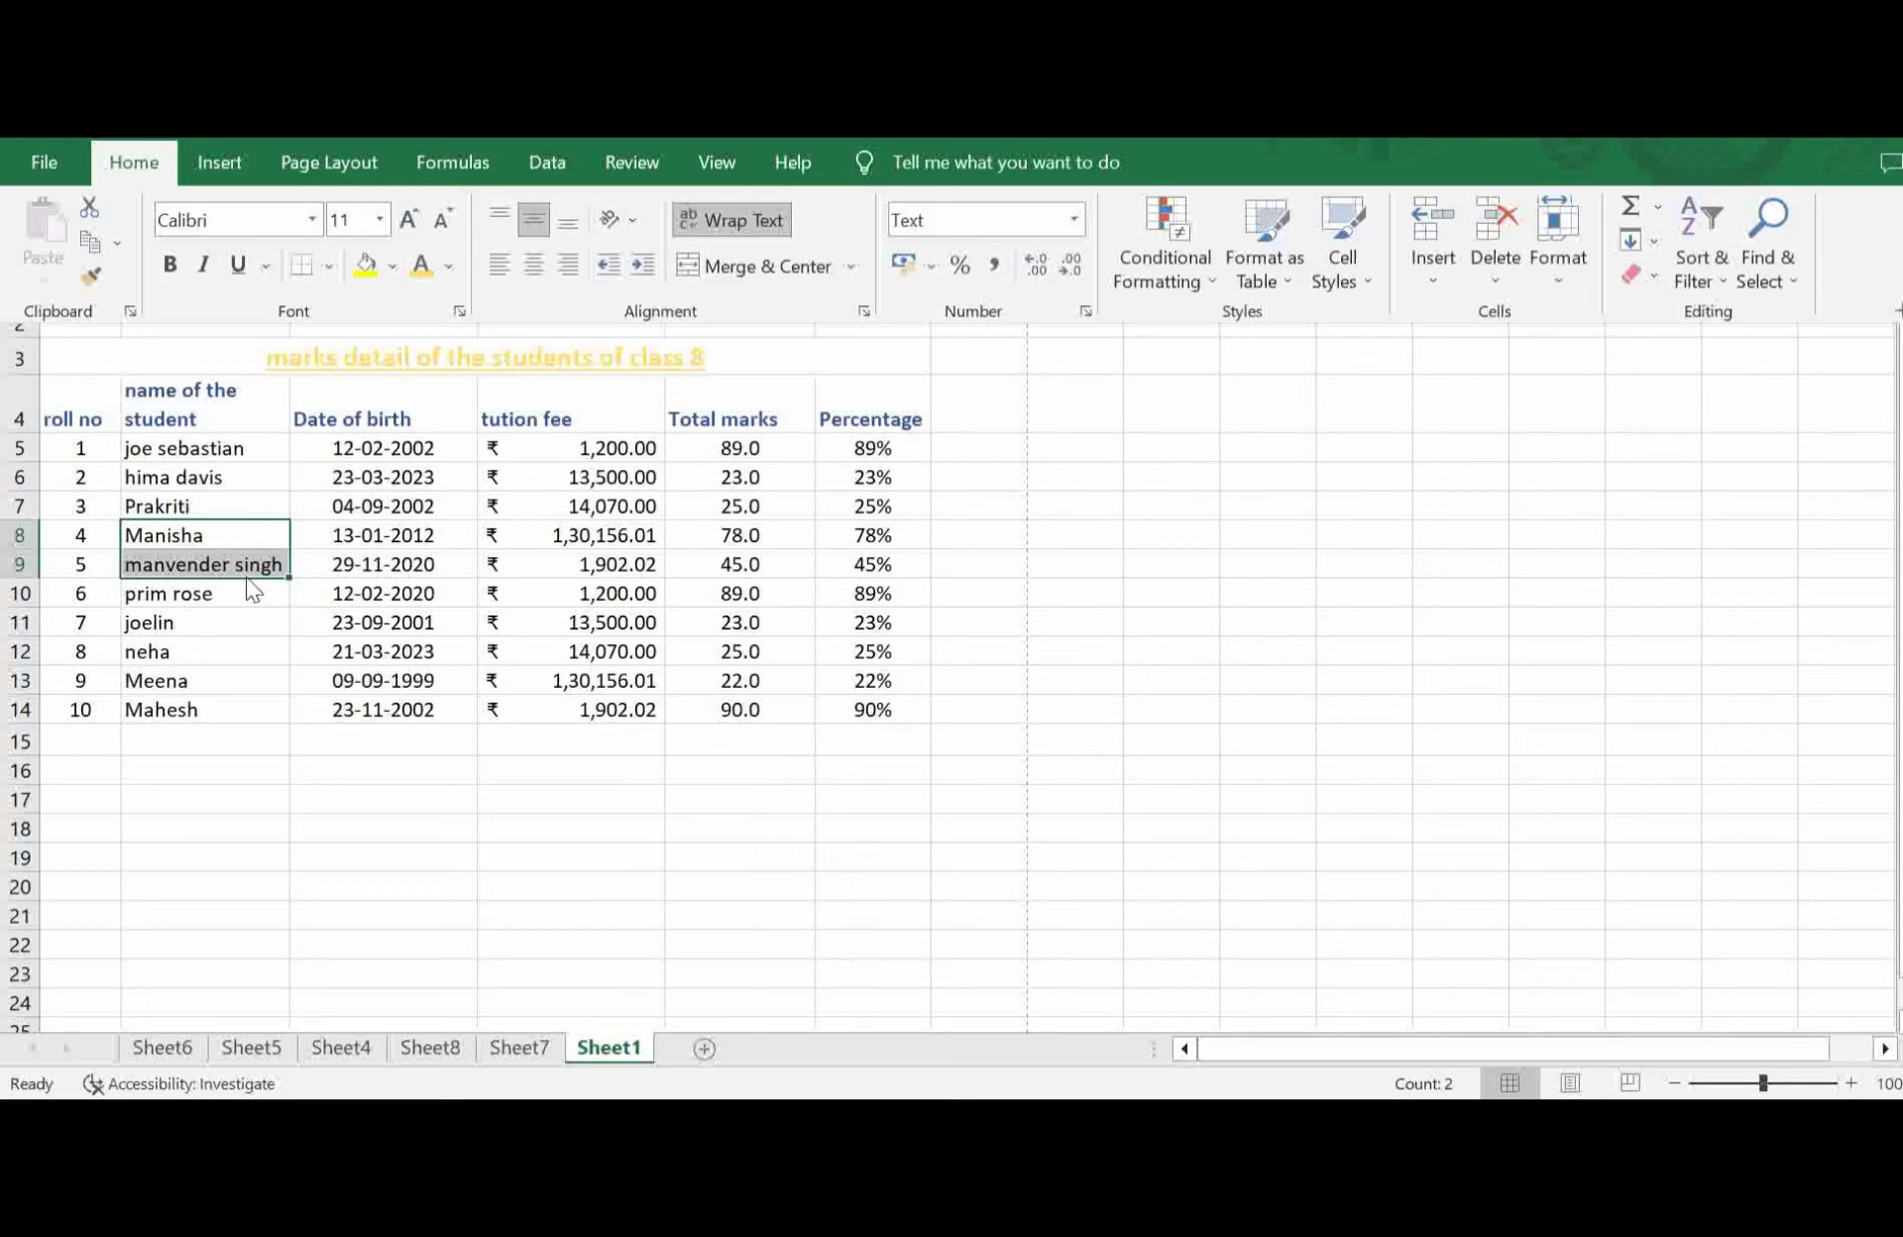
With cells B8:B9 selected, remove the student name column using Delete Sheet Columns.
left_click(1502, 282)
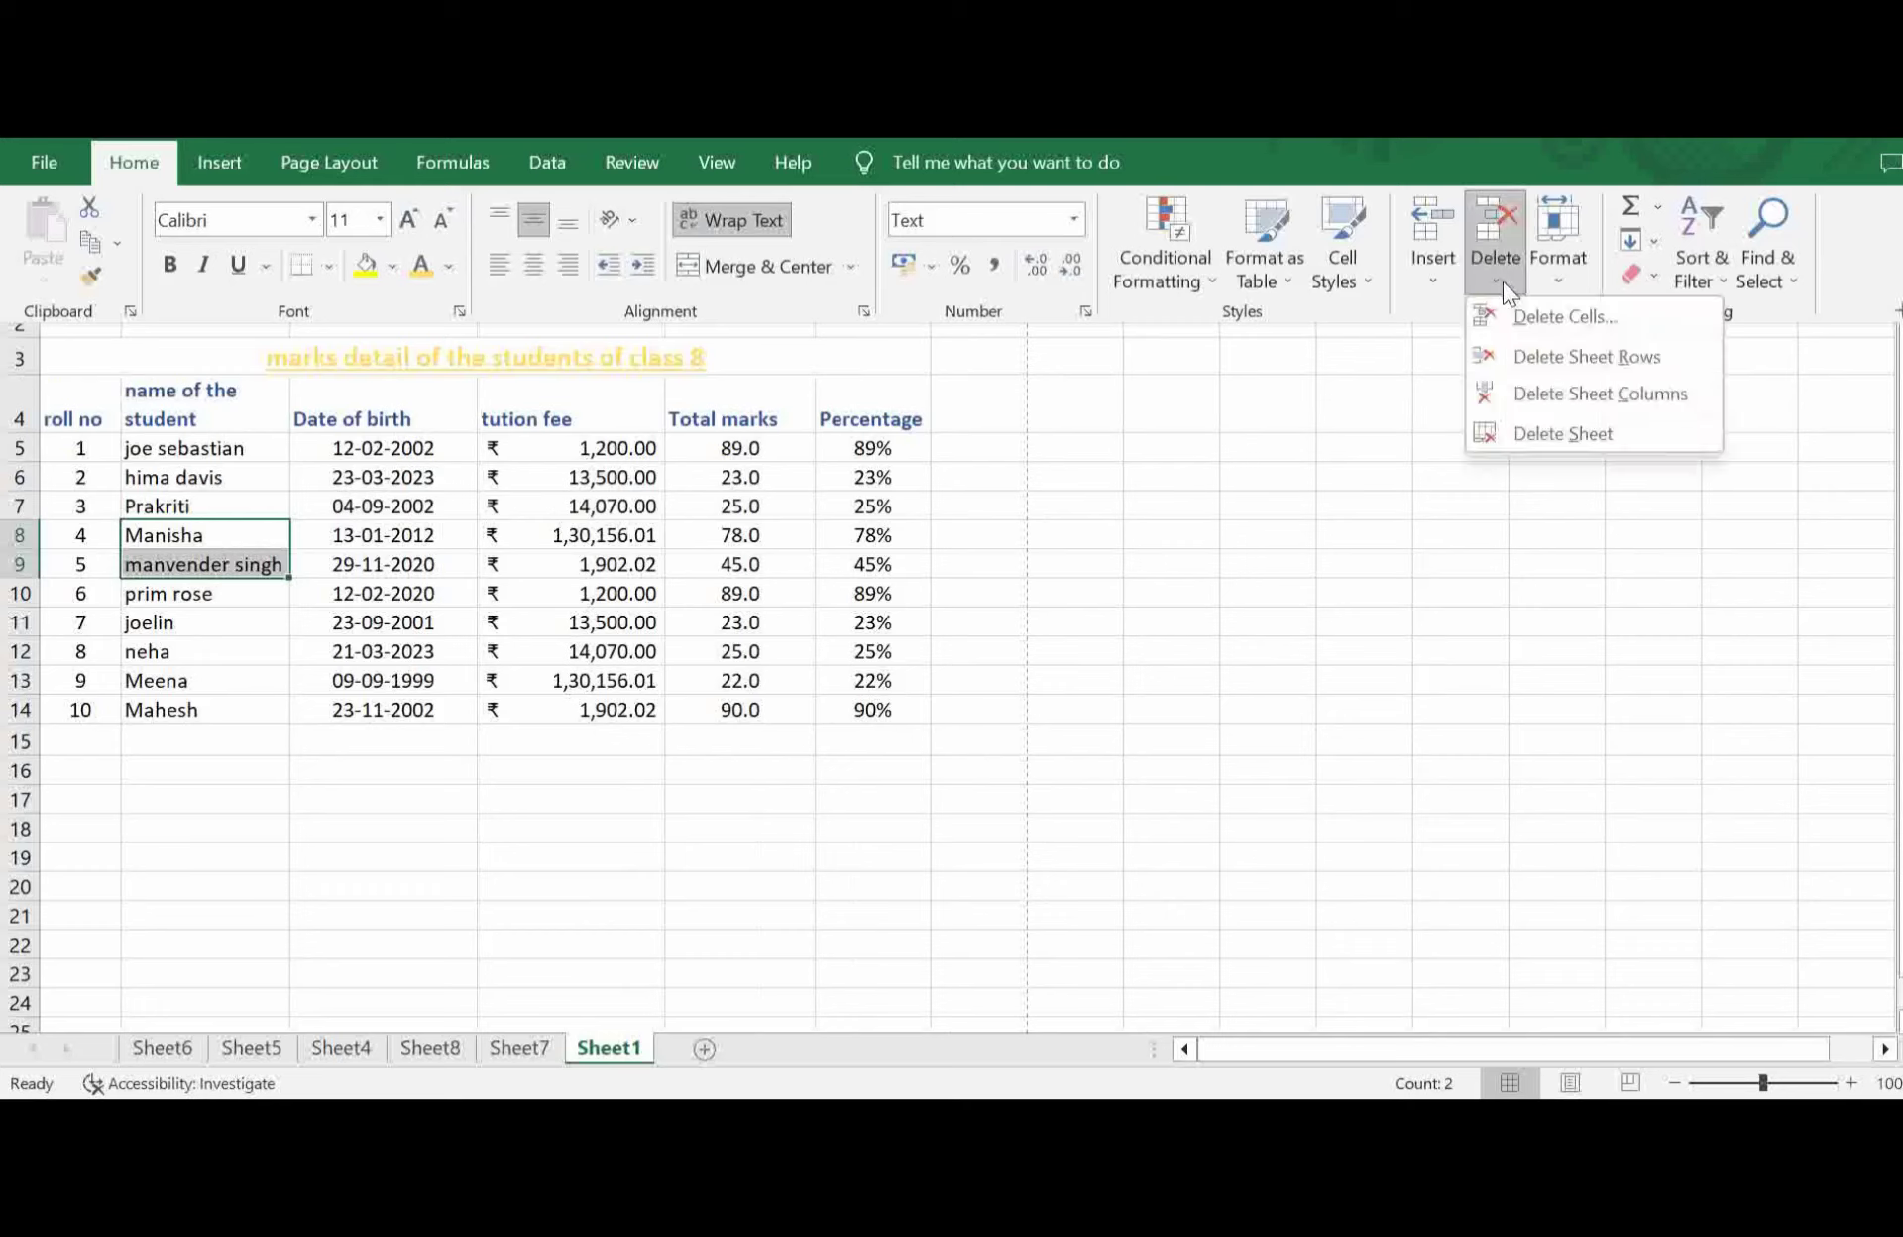
left_click(1659, 396)
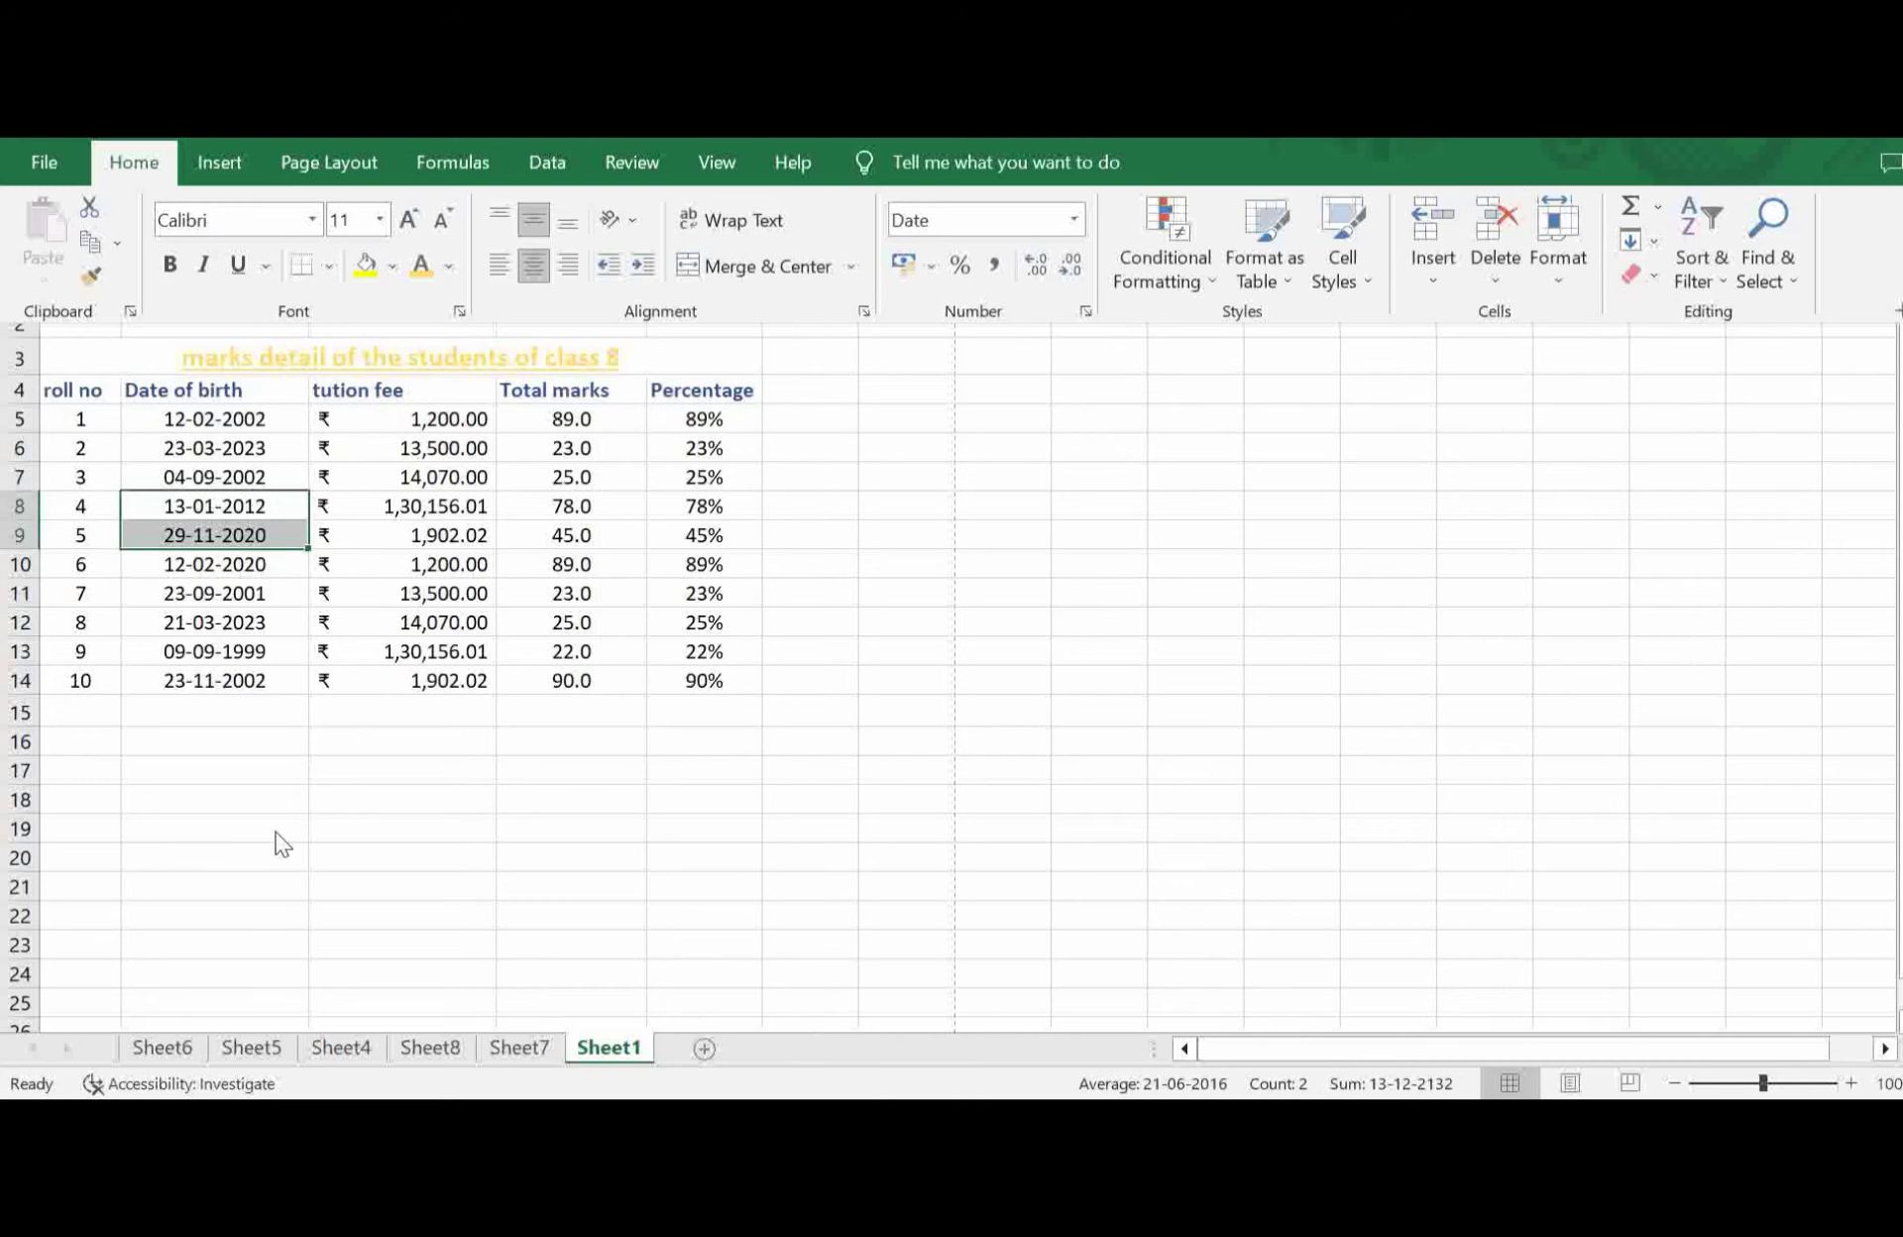
left_click(235, 622)
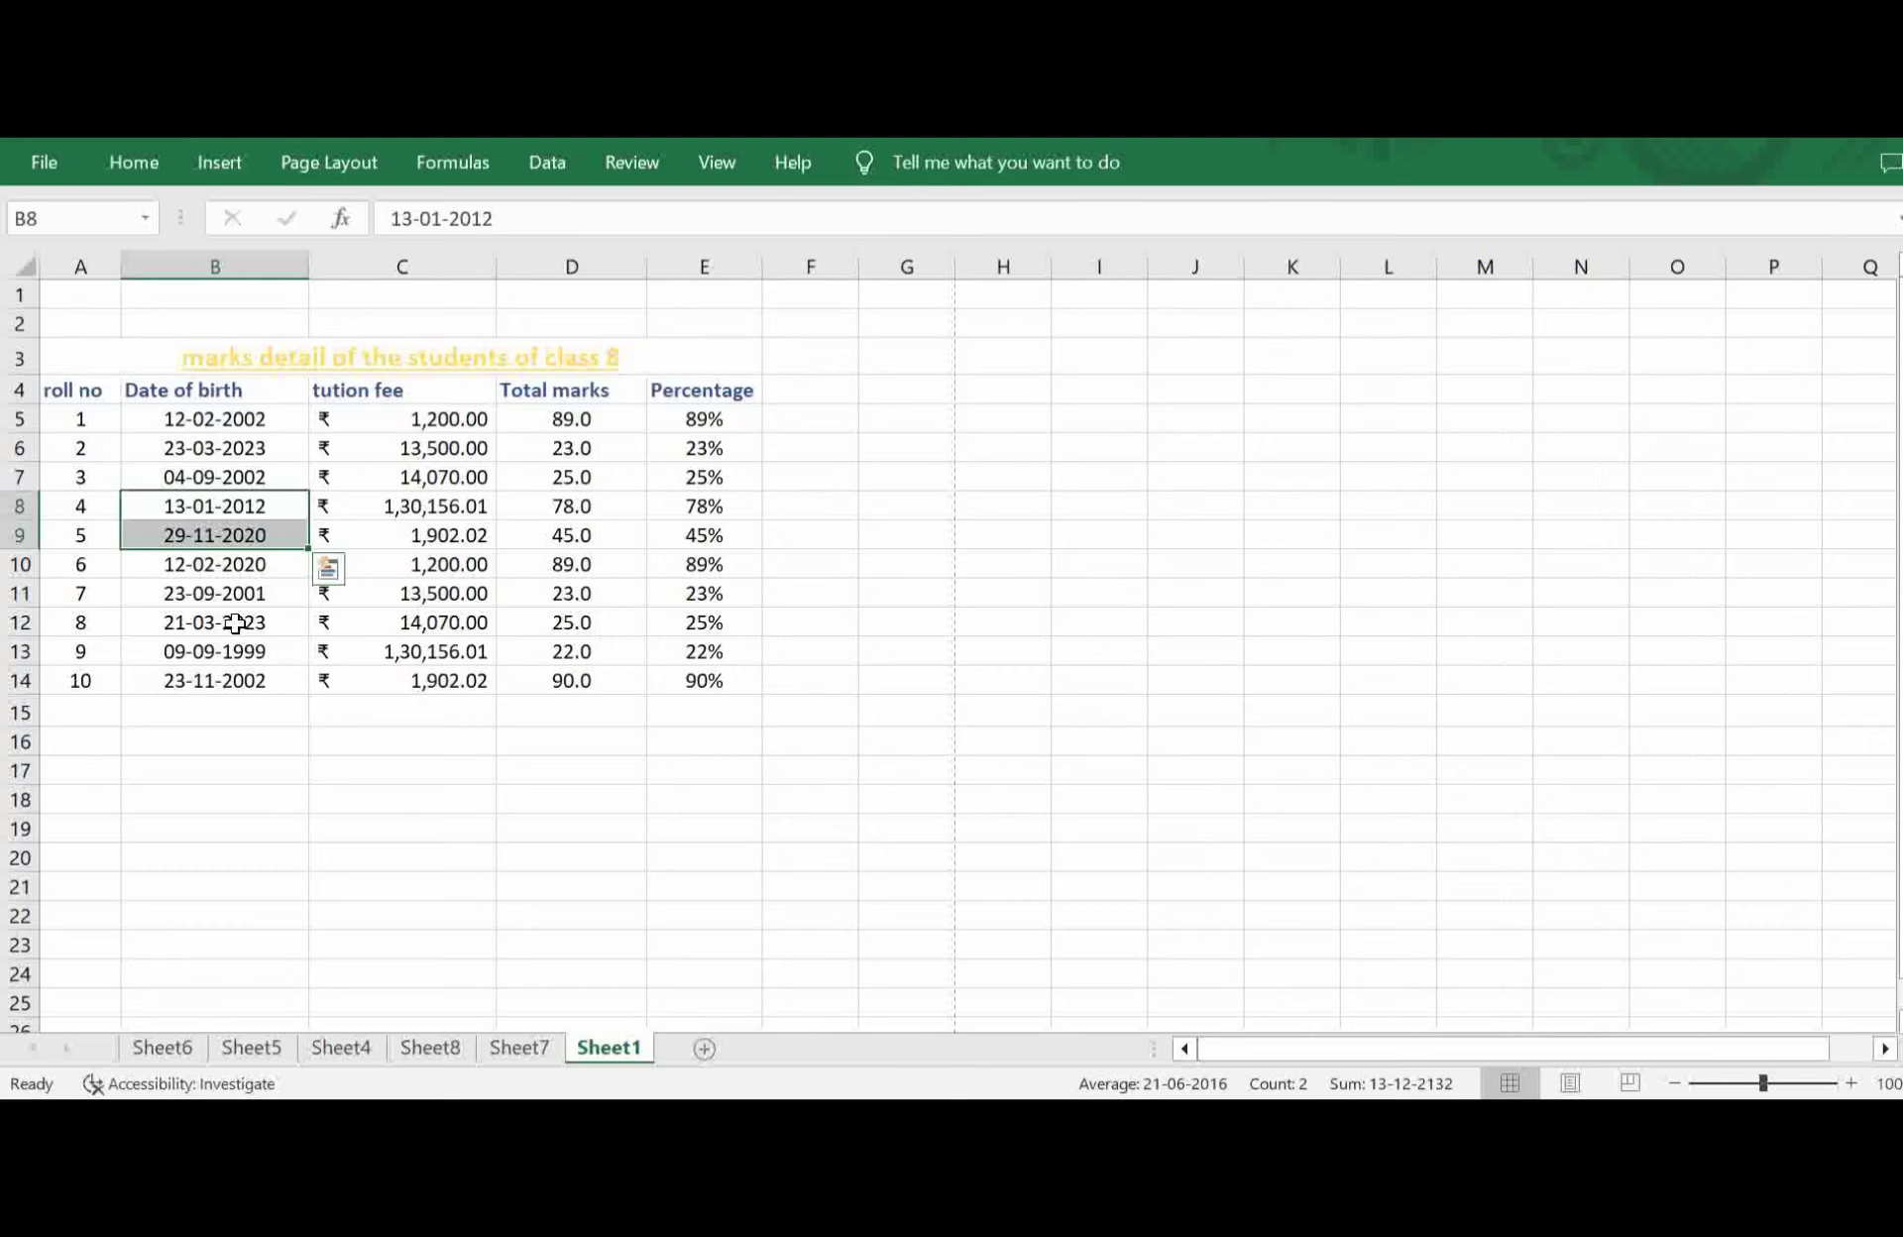
Delete the whole Date of birth column B using the column's own Delete option, and undo both column deletions.
left_click(210, 263)
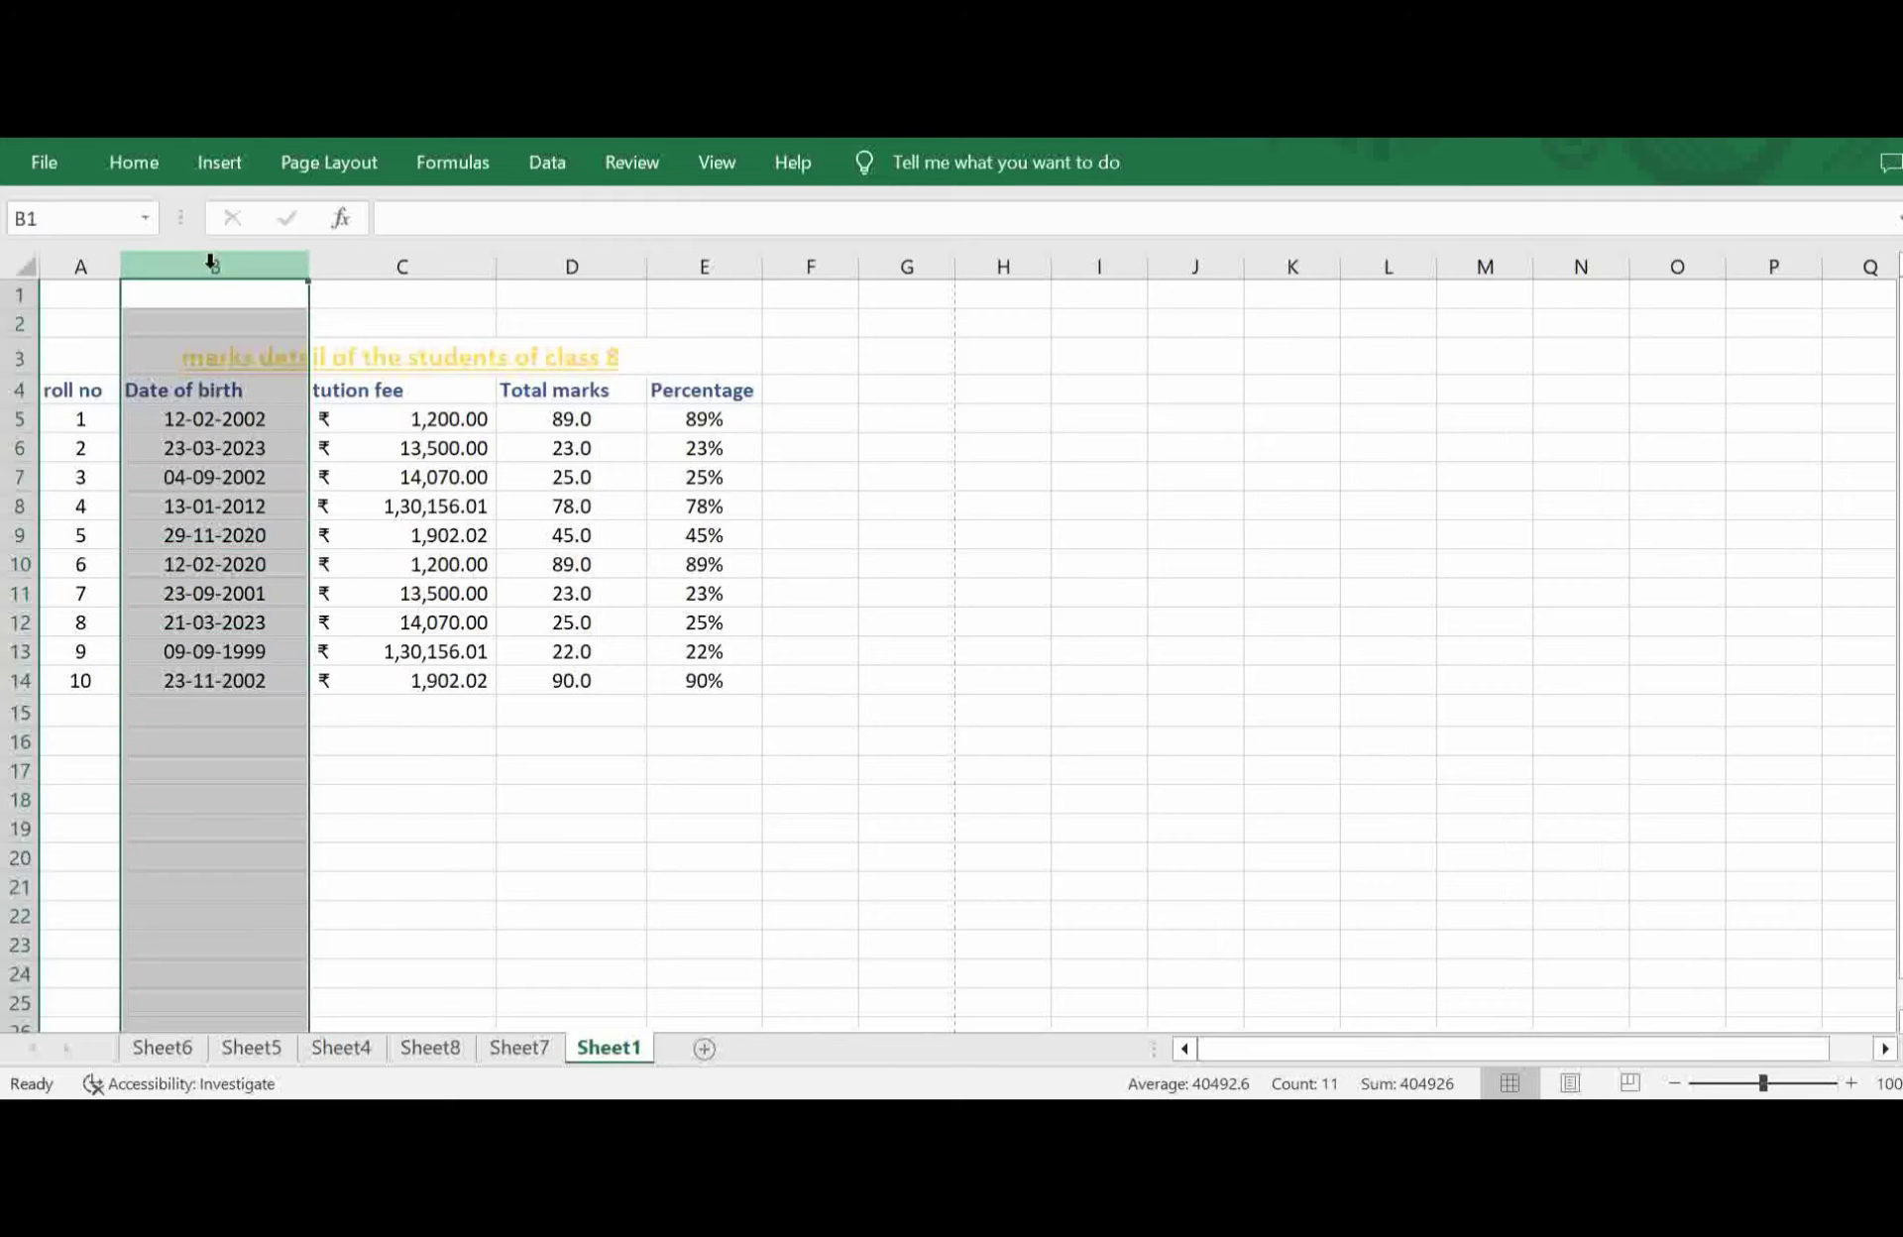
right_click(210, 263)
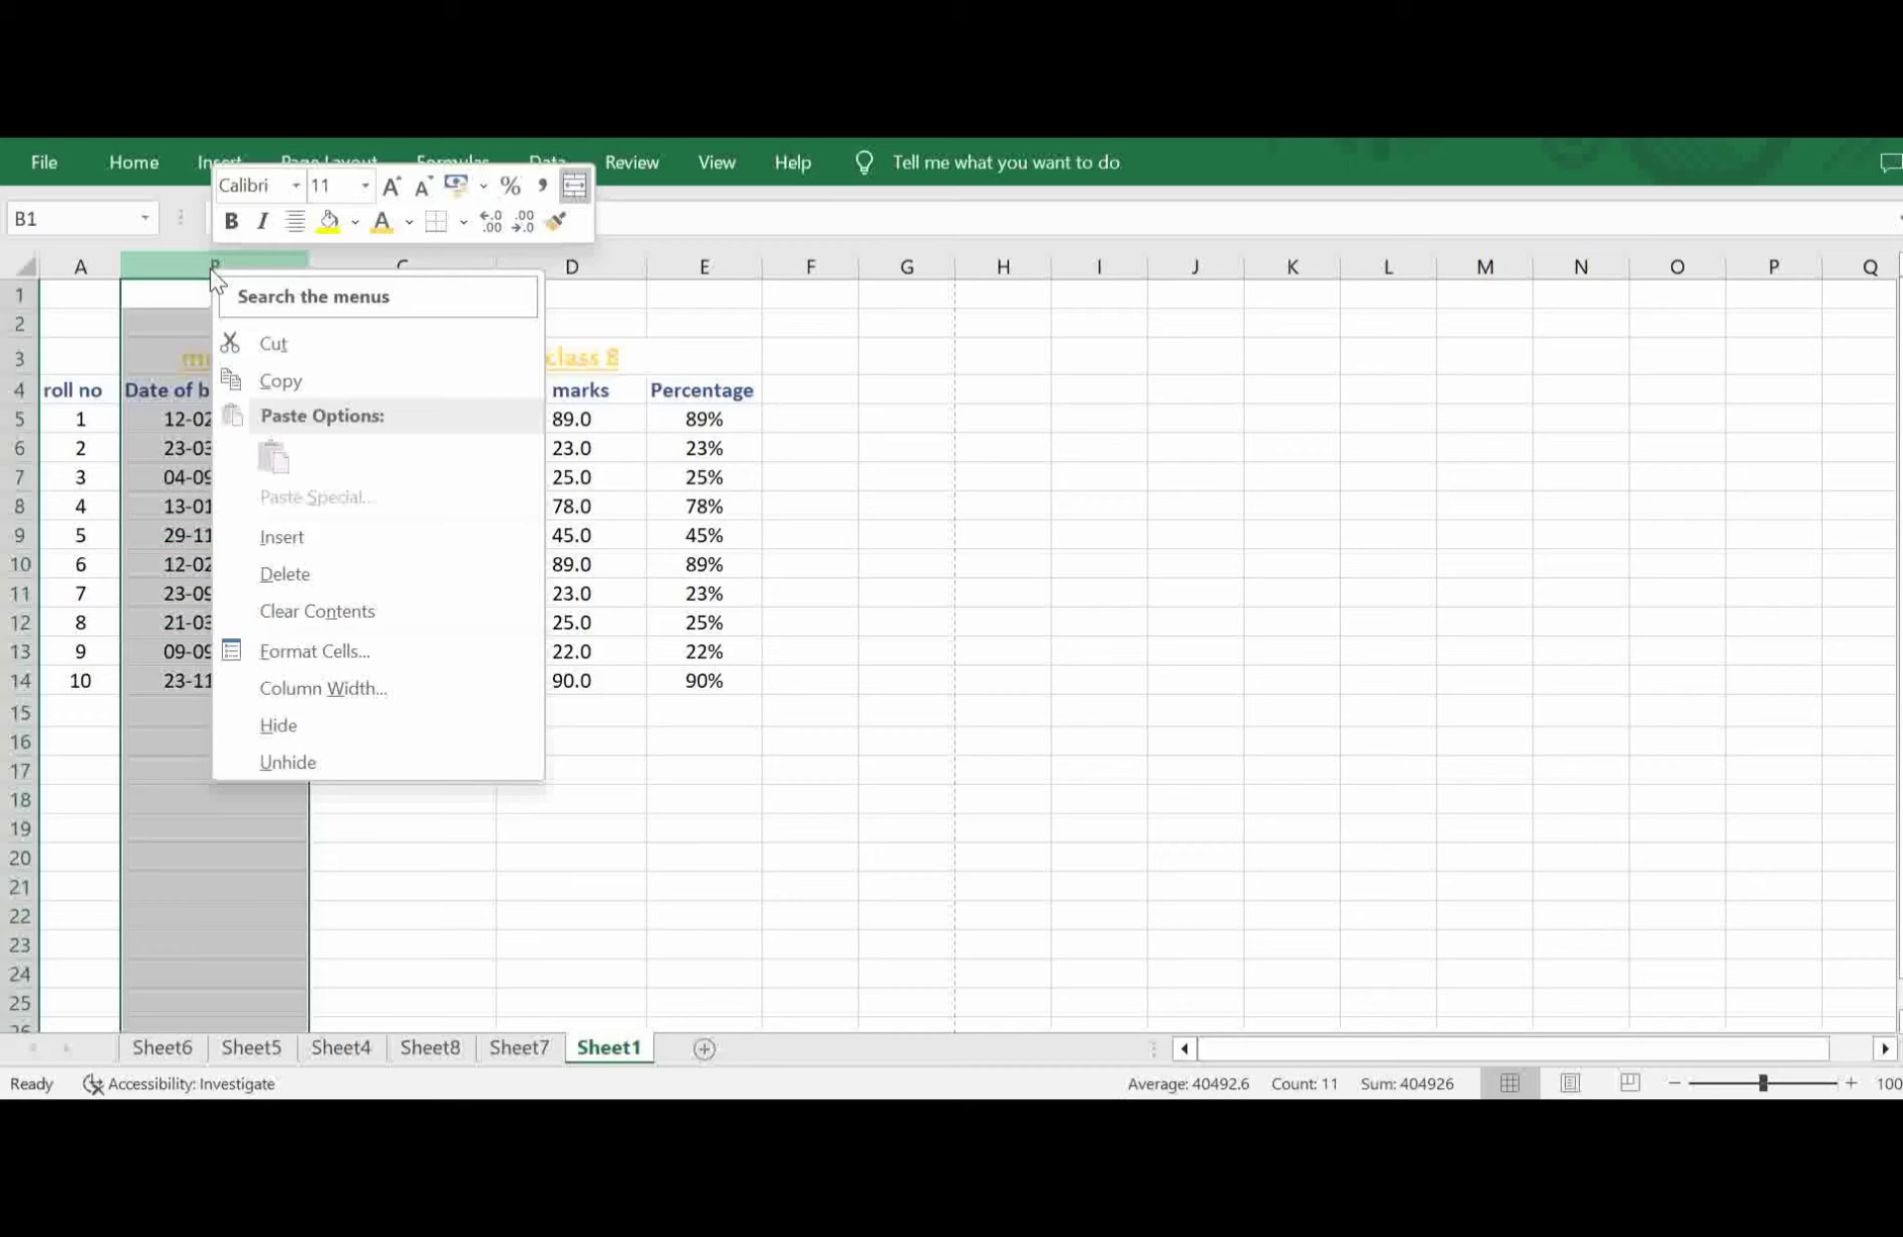
left_click(311, 580)
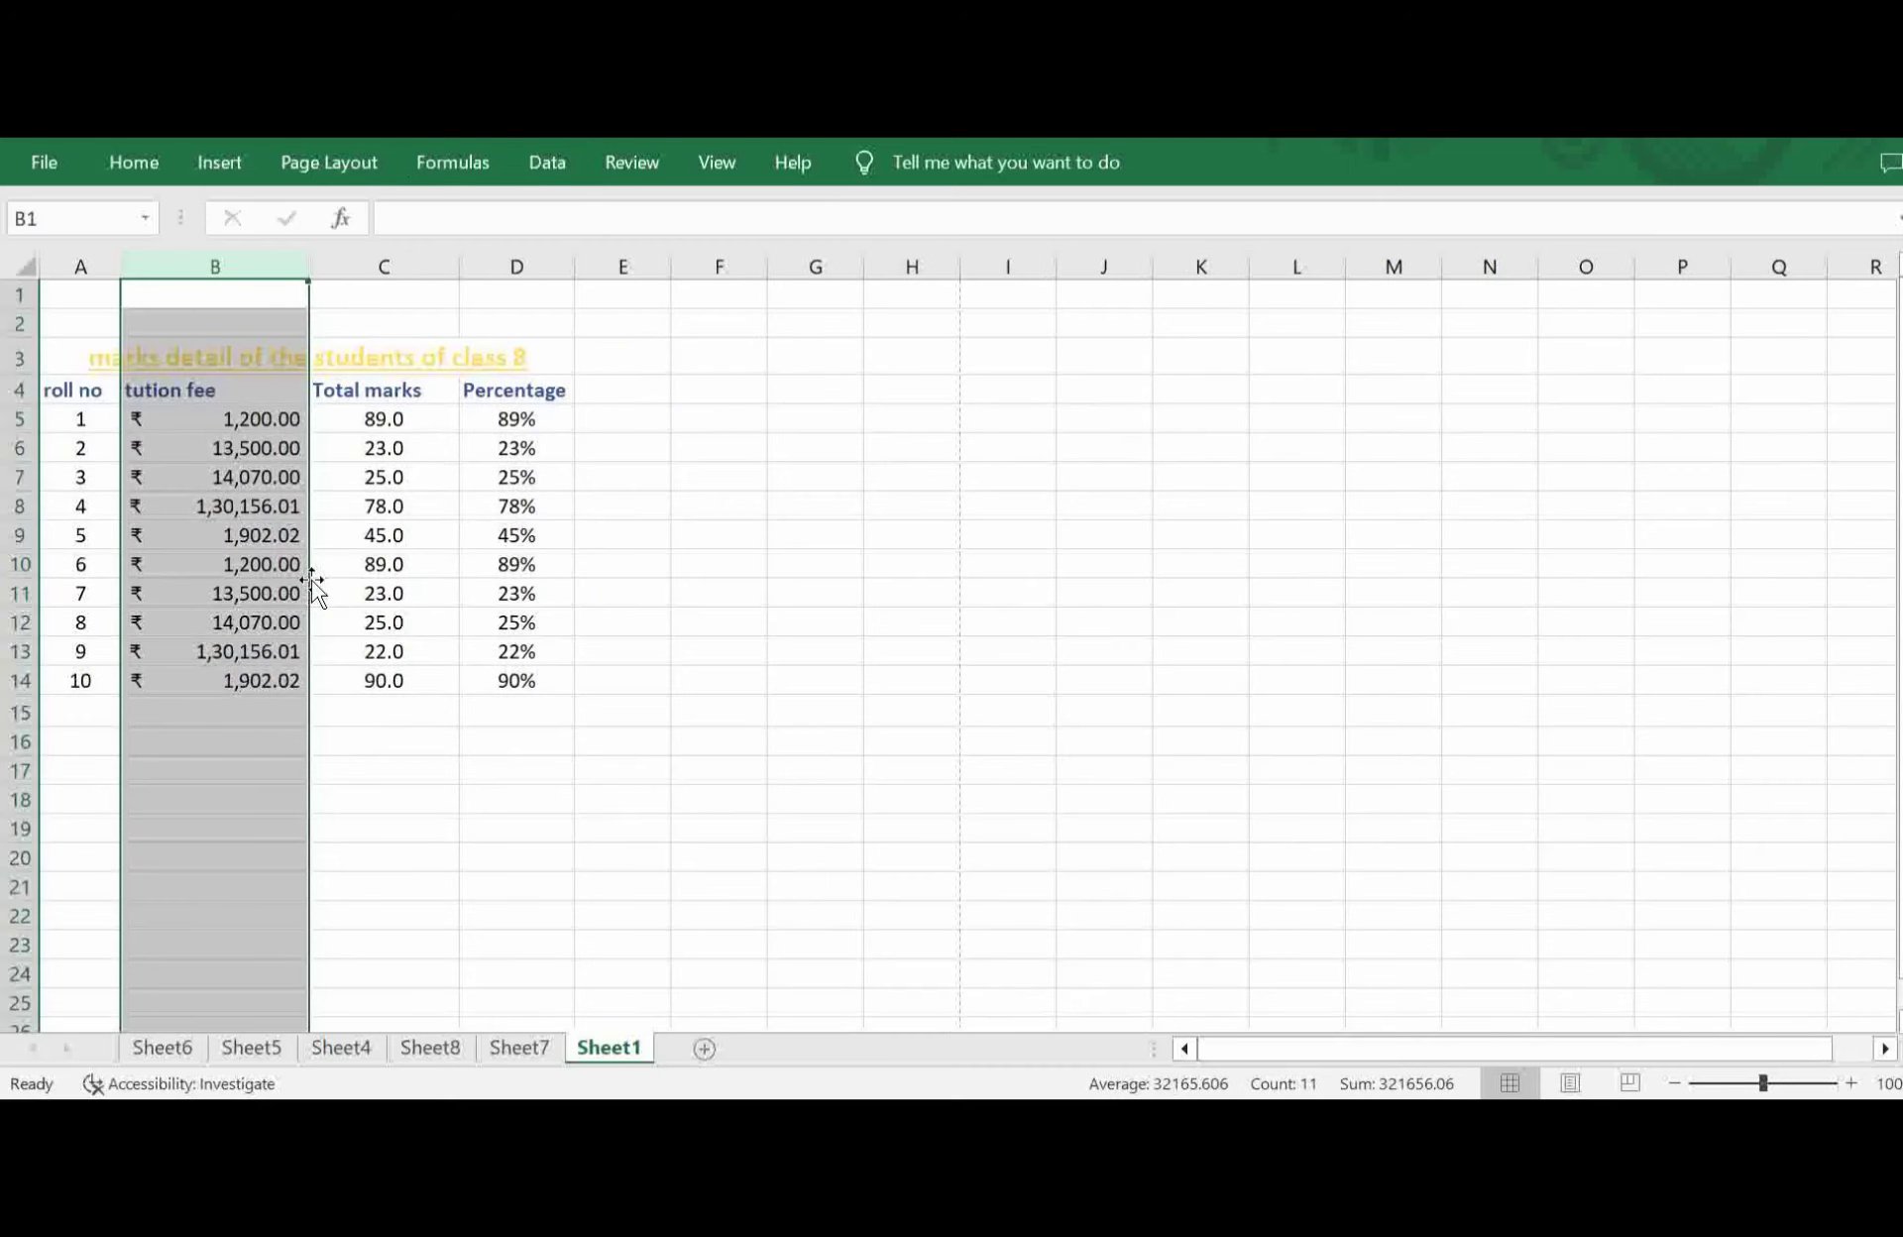
key("ctrl+z")
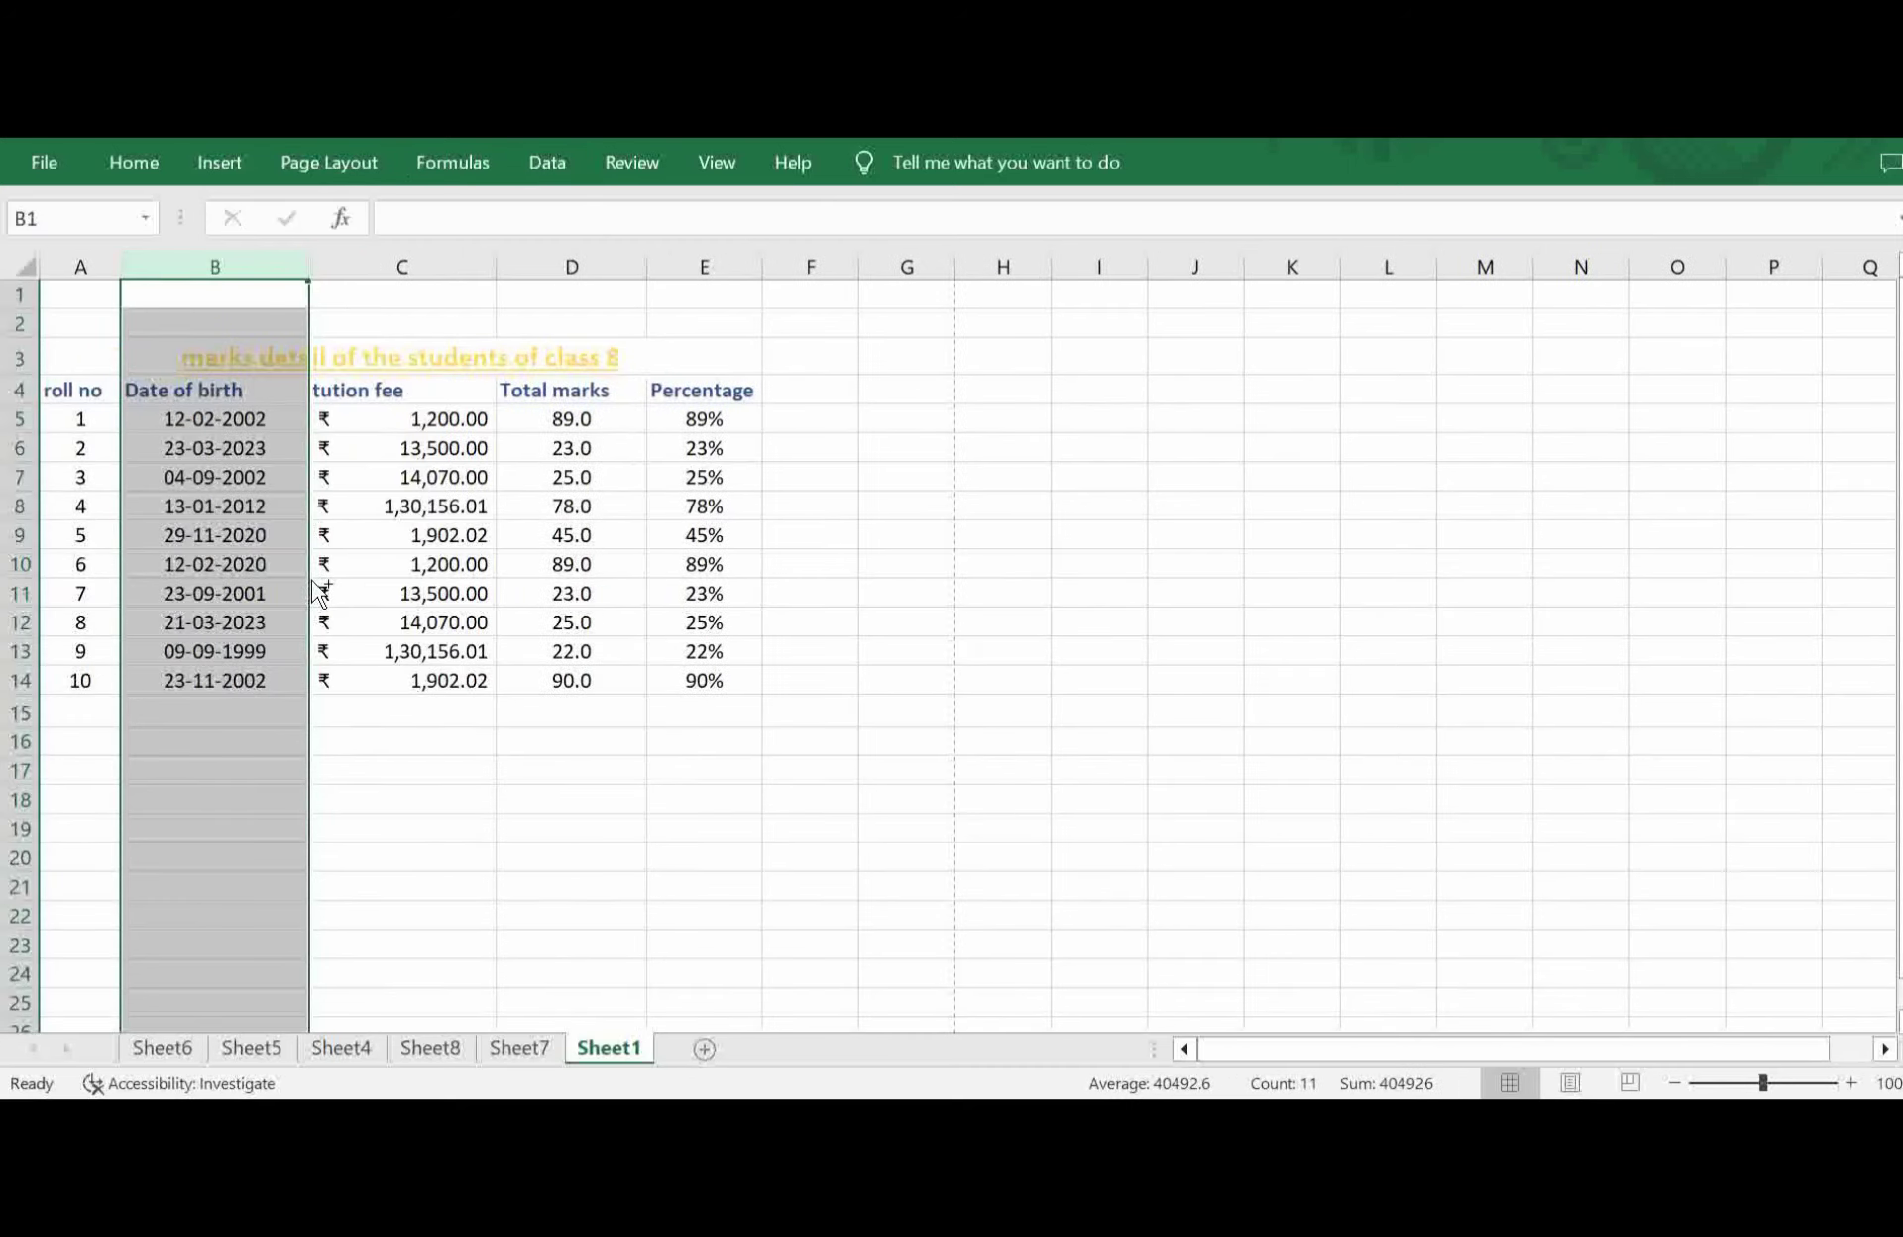
key("ctrl+z")
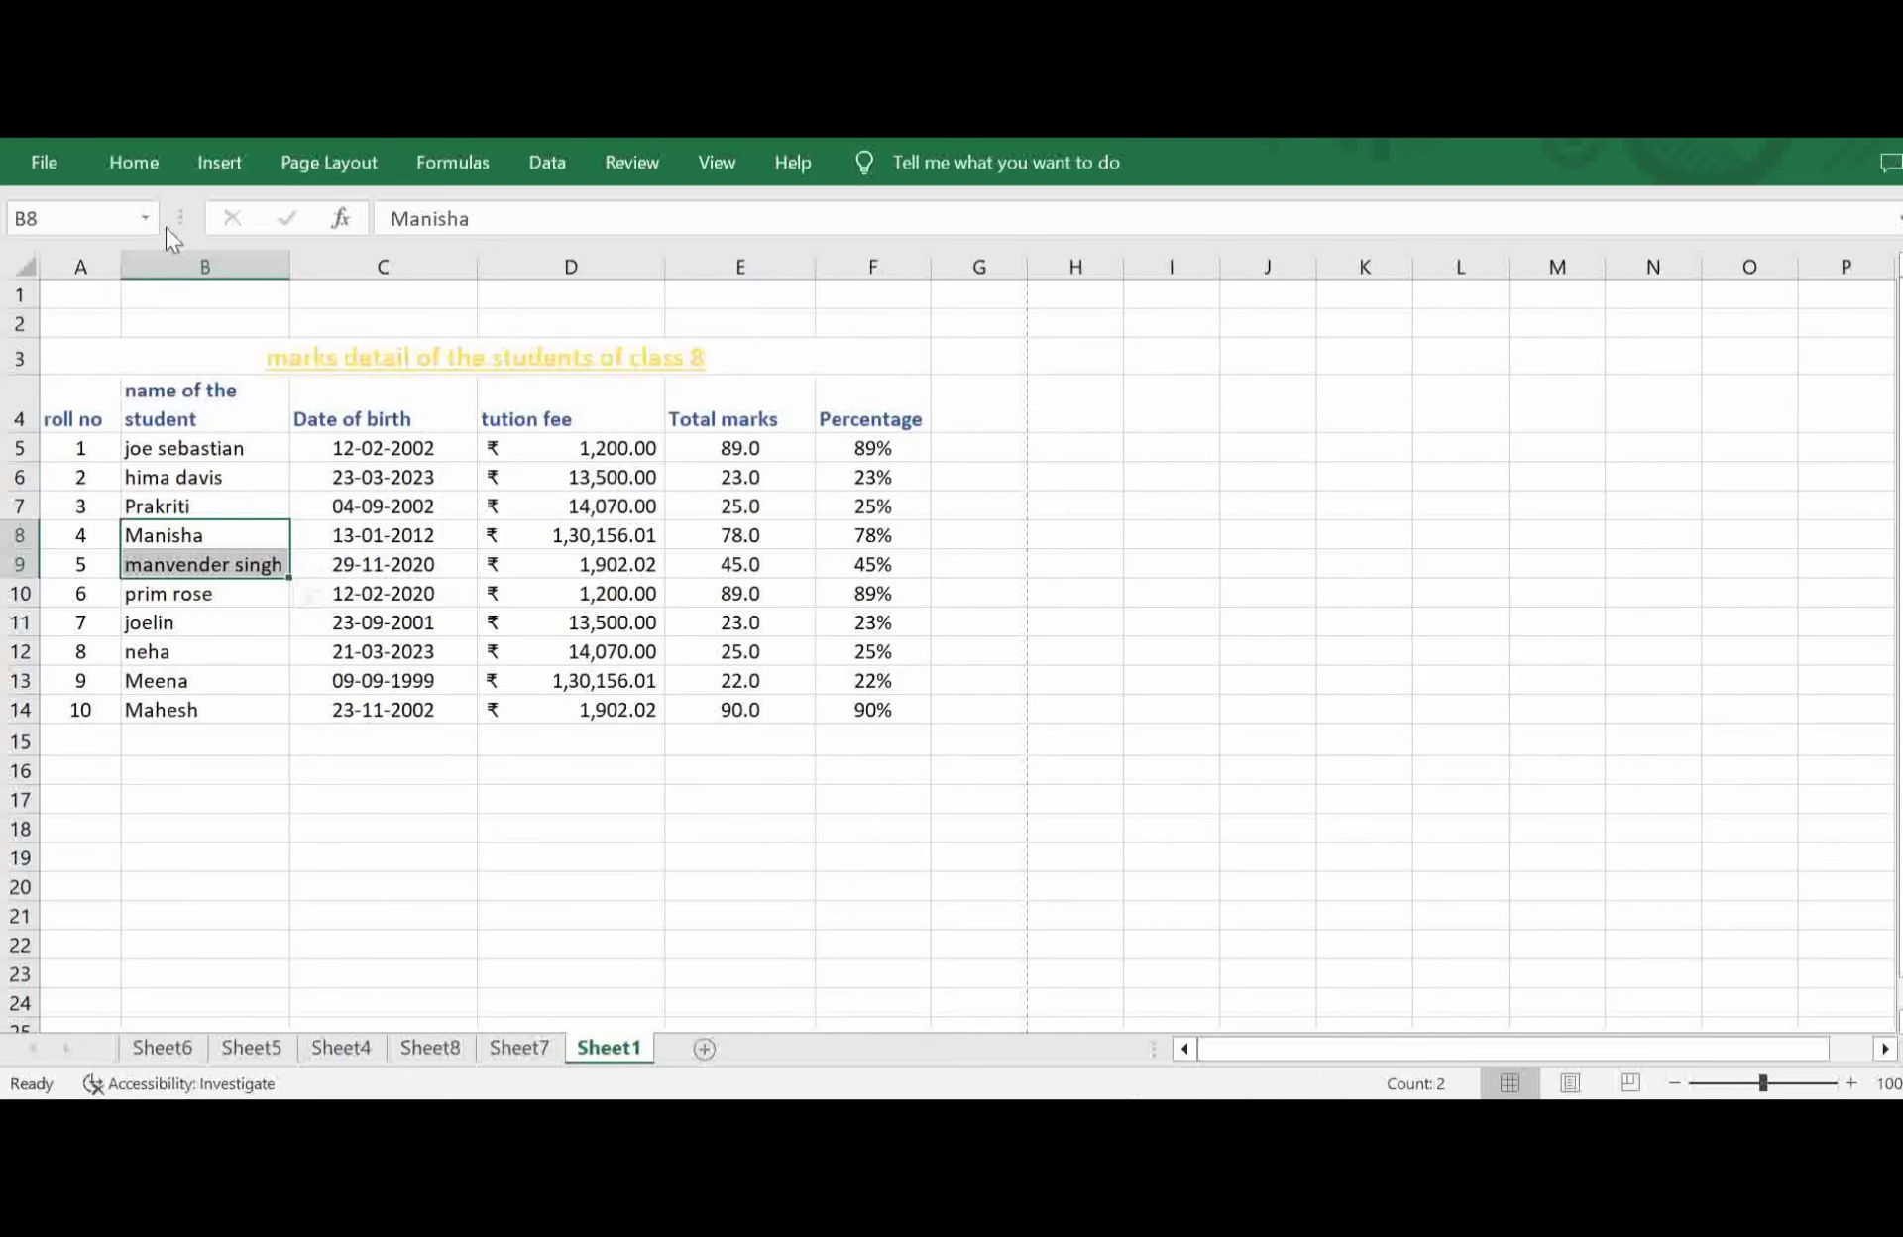
Start deleting Sheet1 with Delete Sheet, and cancel the deletion to keep the marks table.
left_click(132, 168)
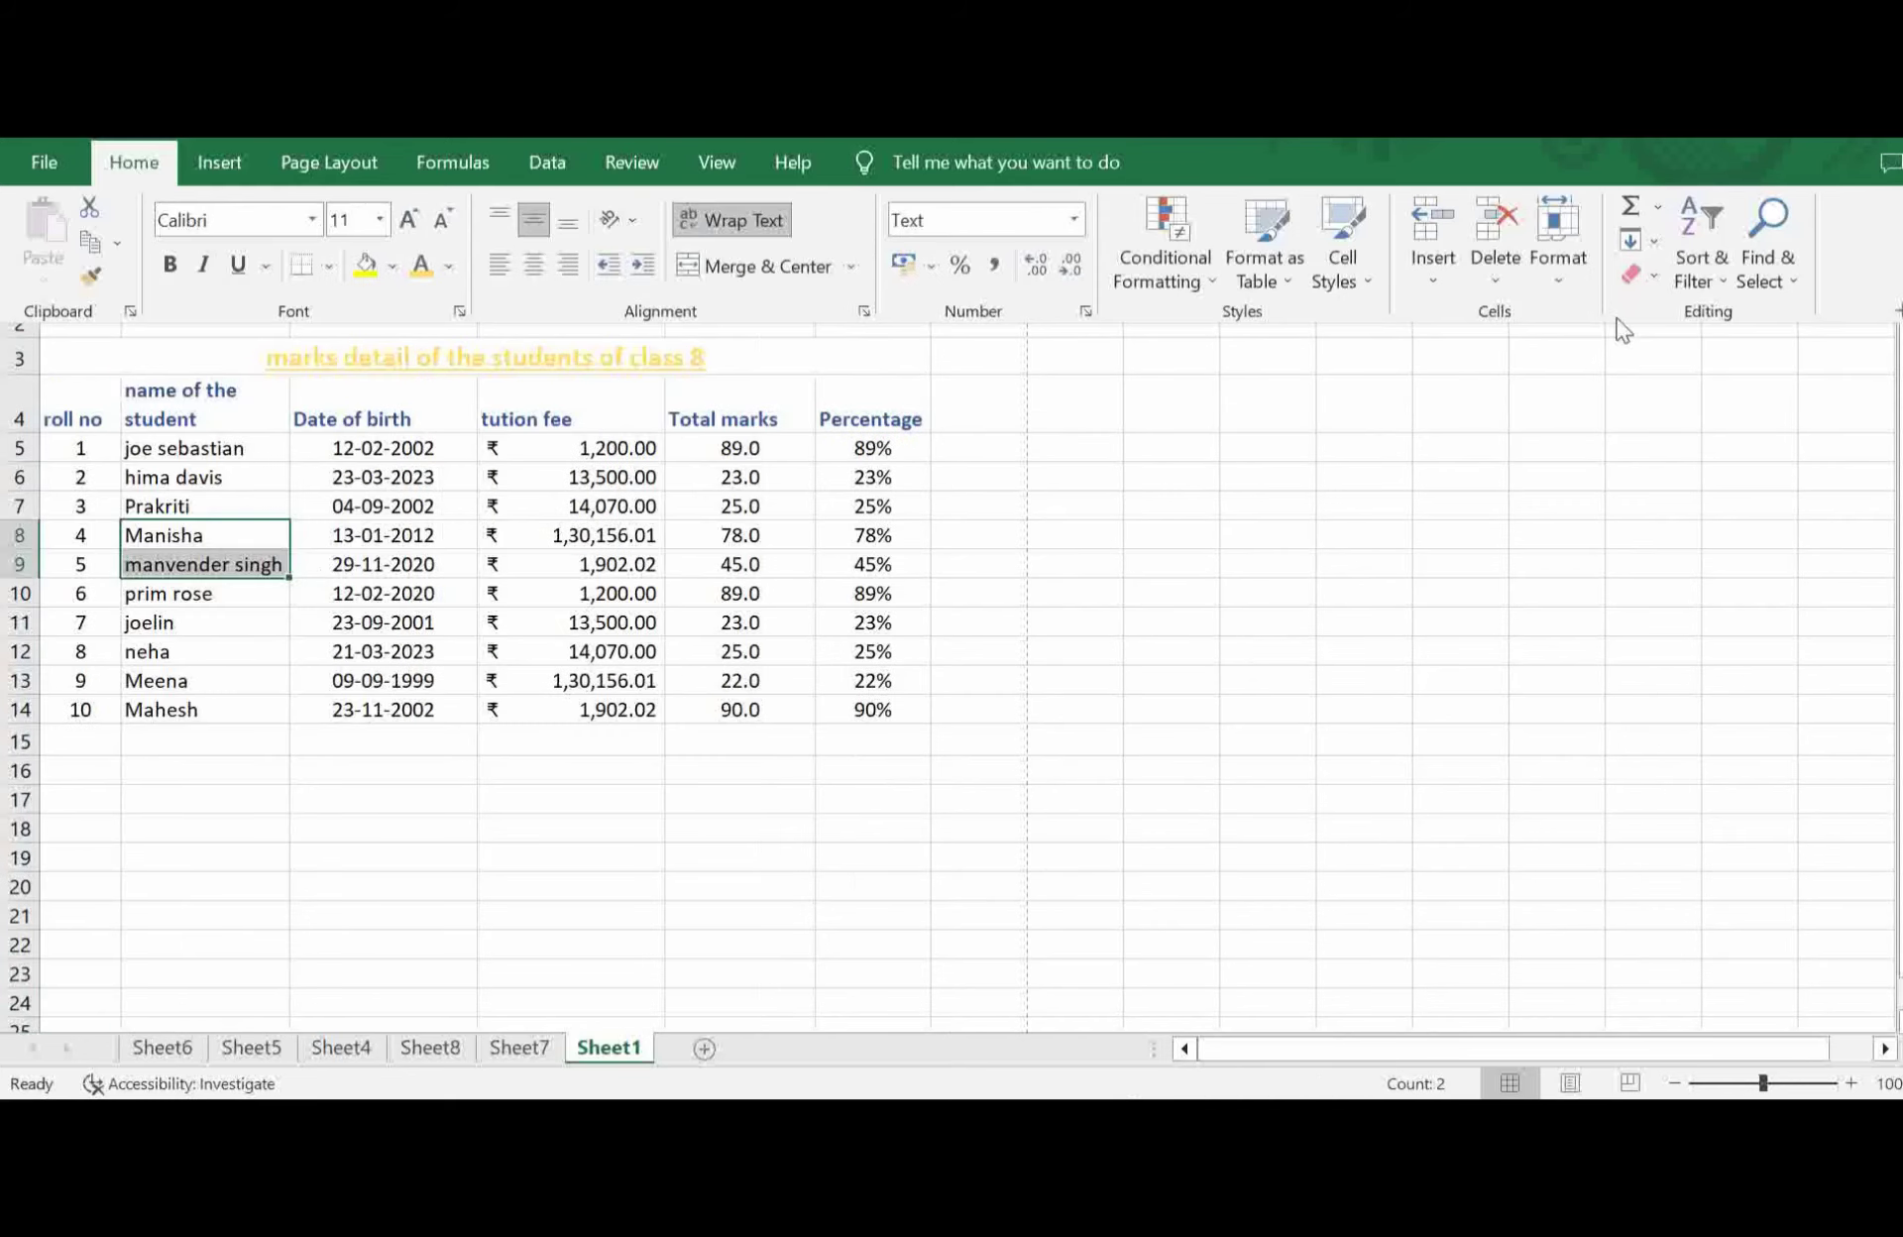
left_click(1496, 277)
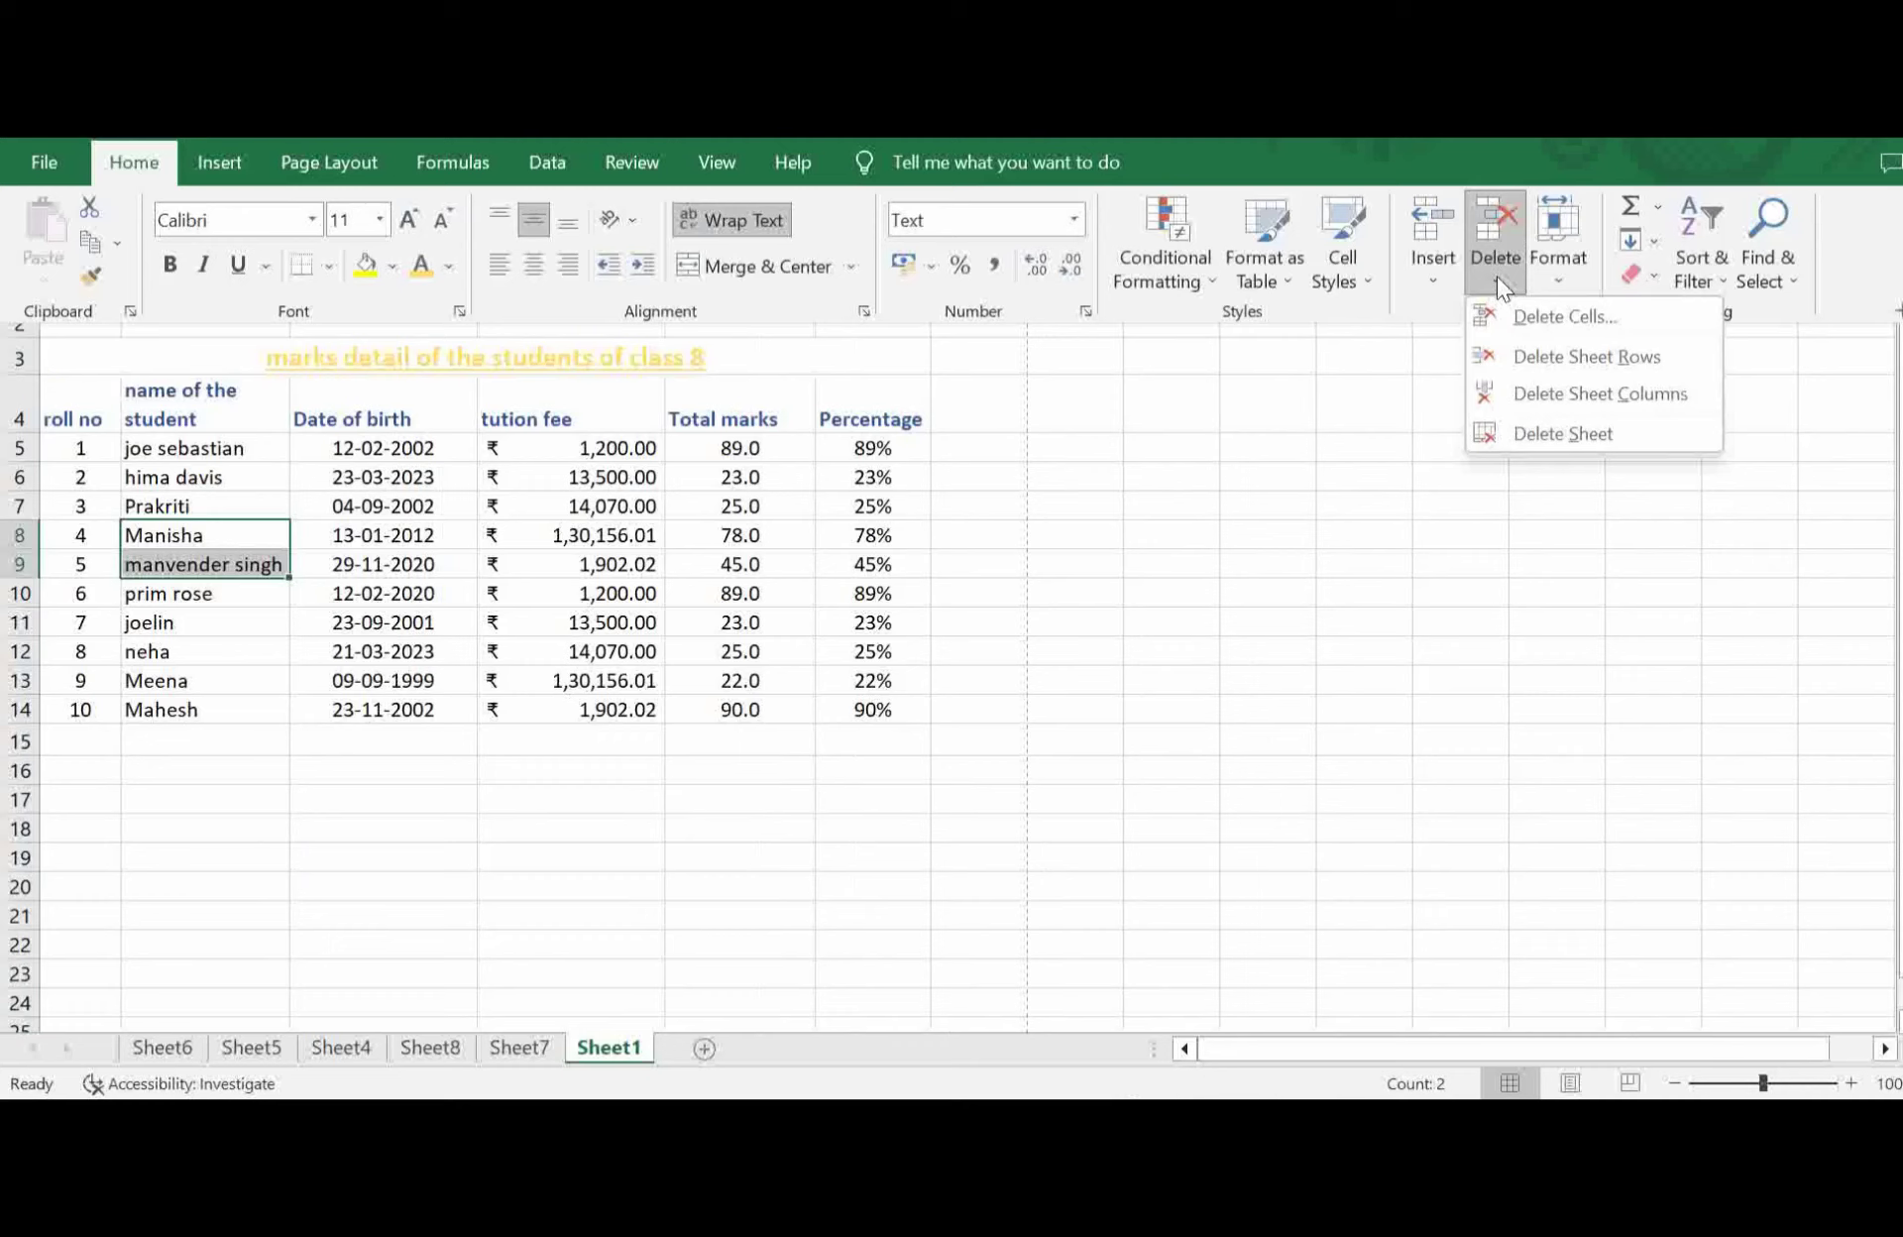
left_click(1582, 438)
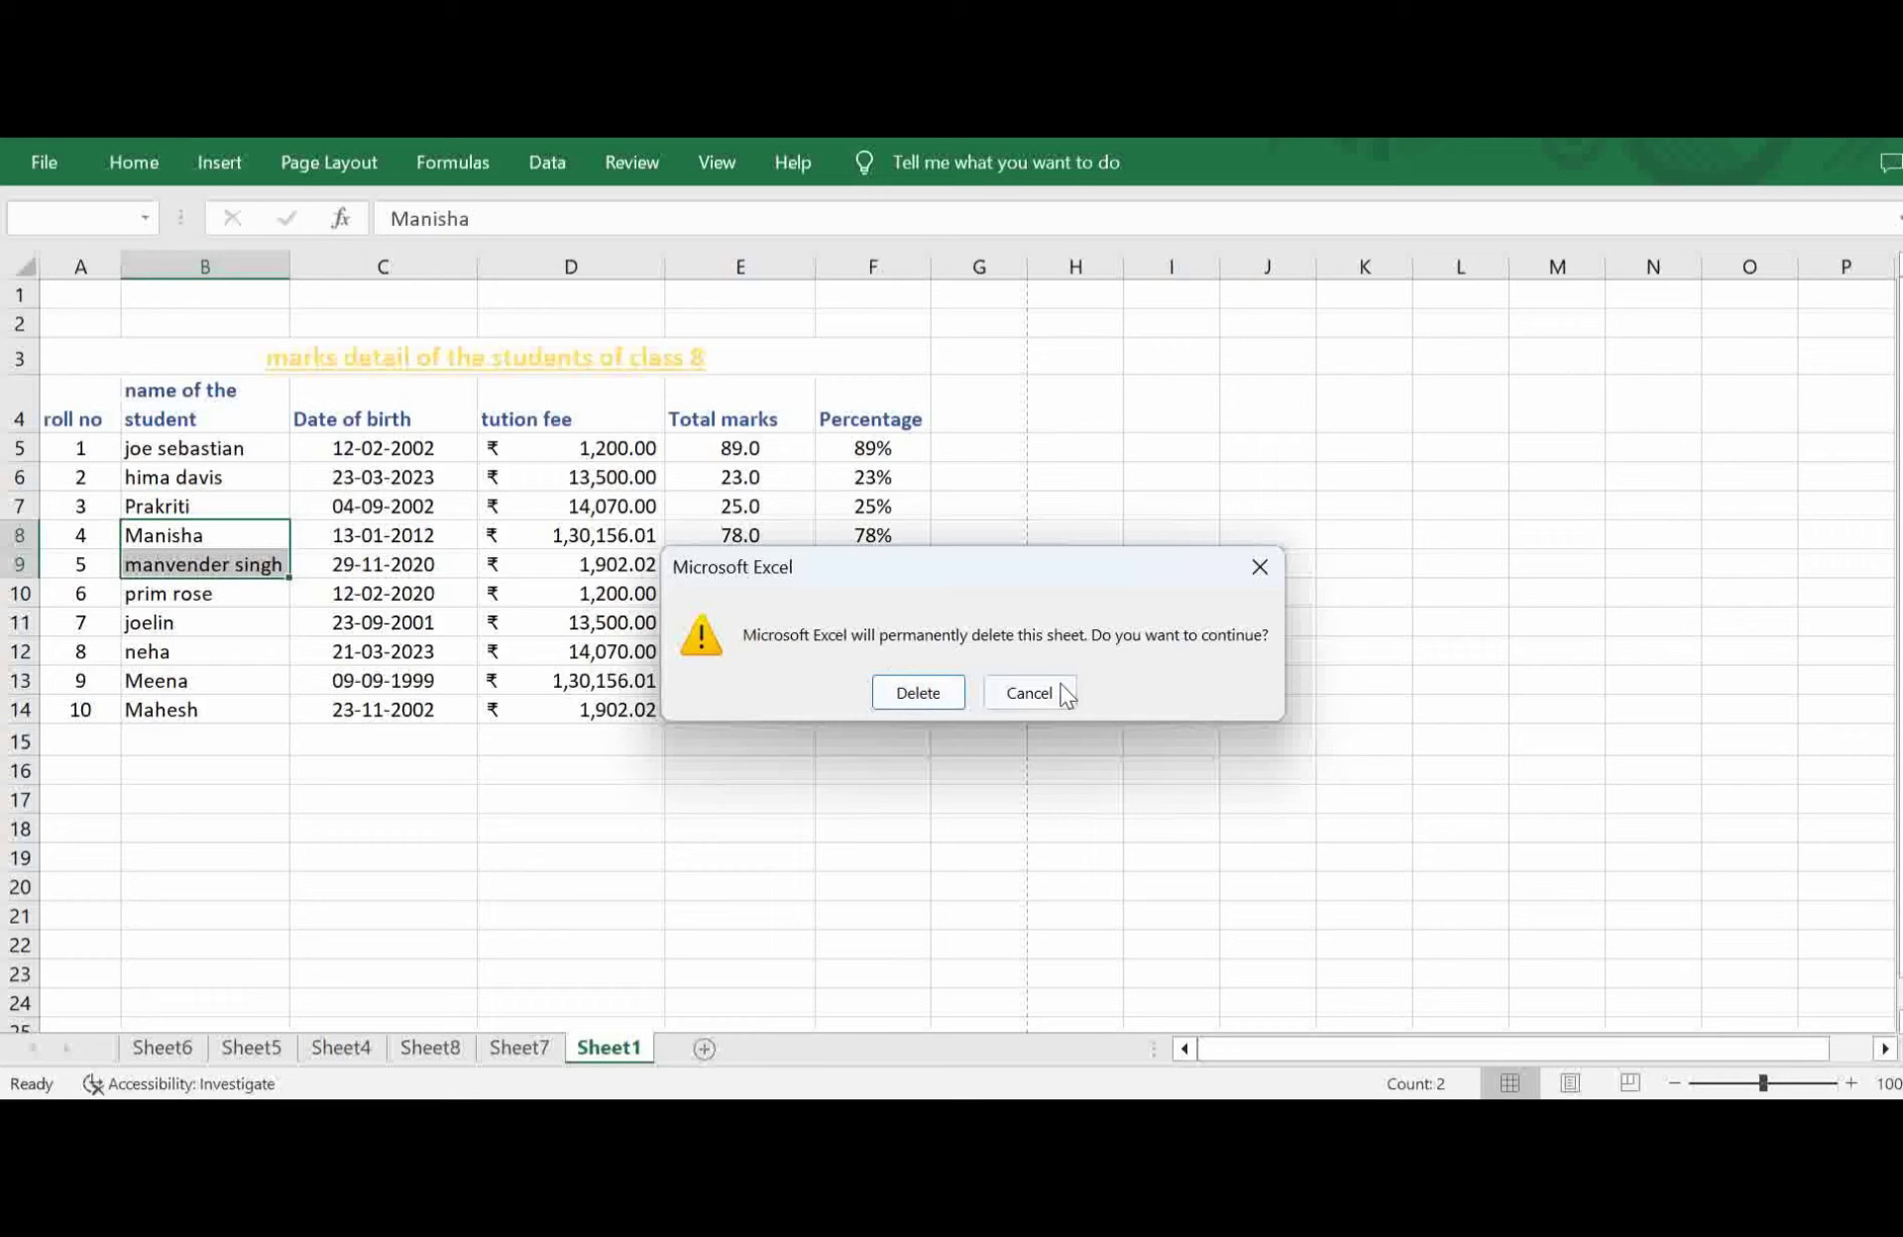
left_click(1258, 566)
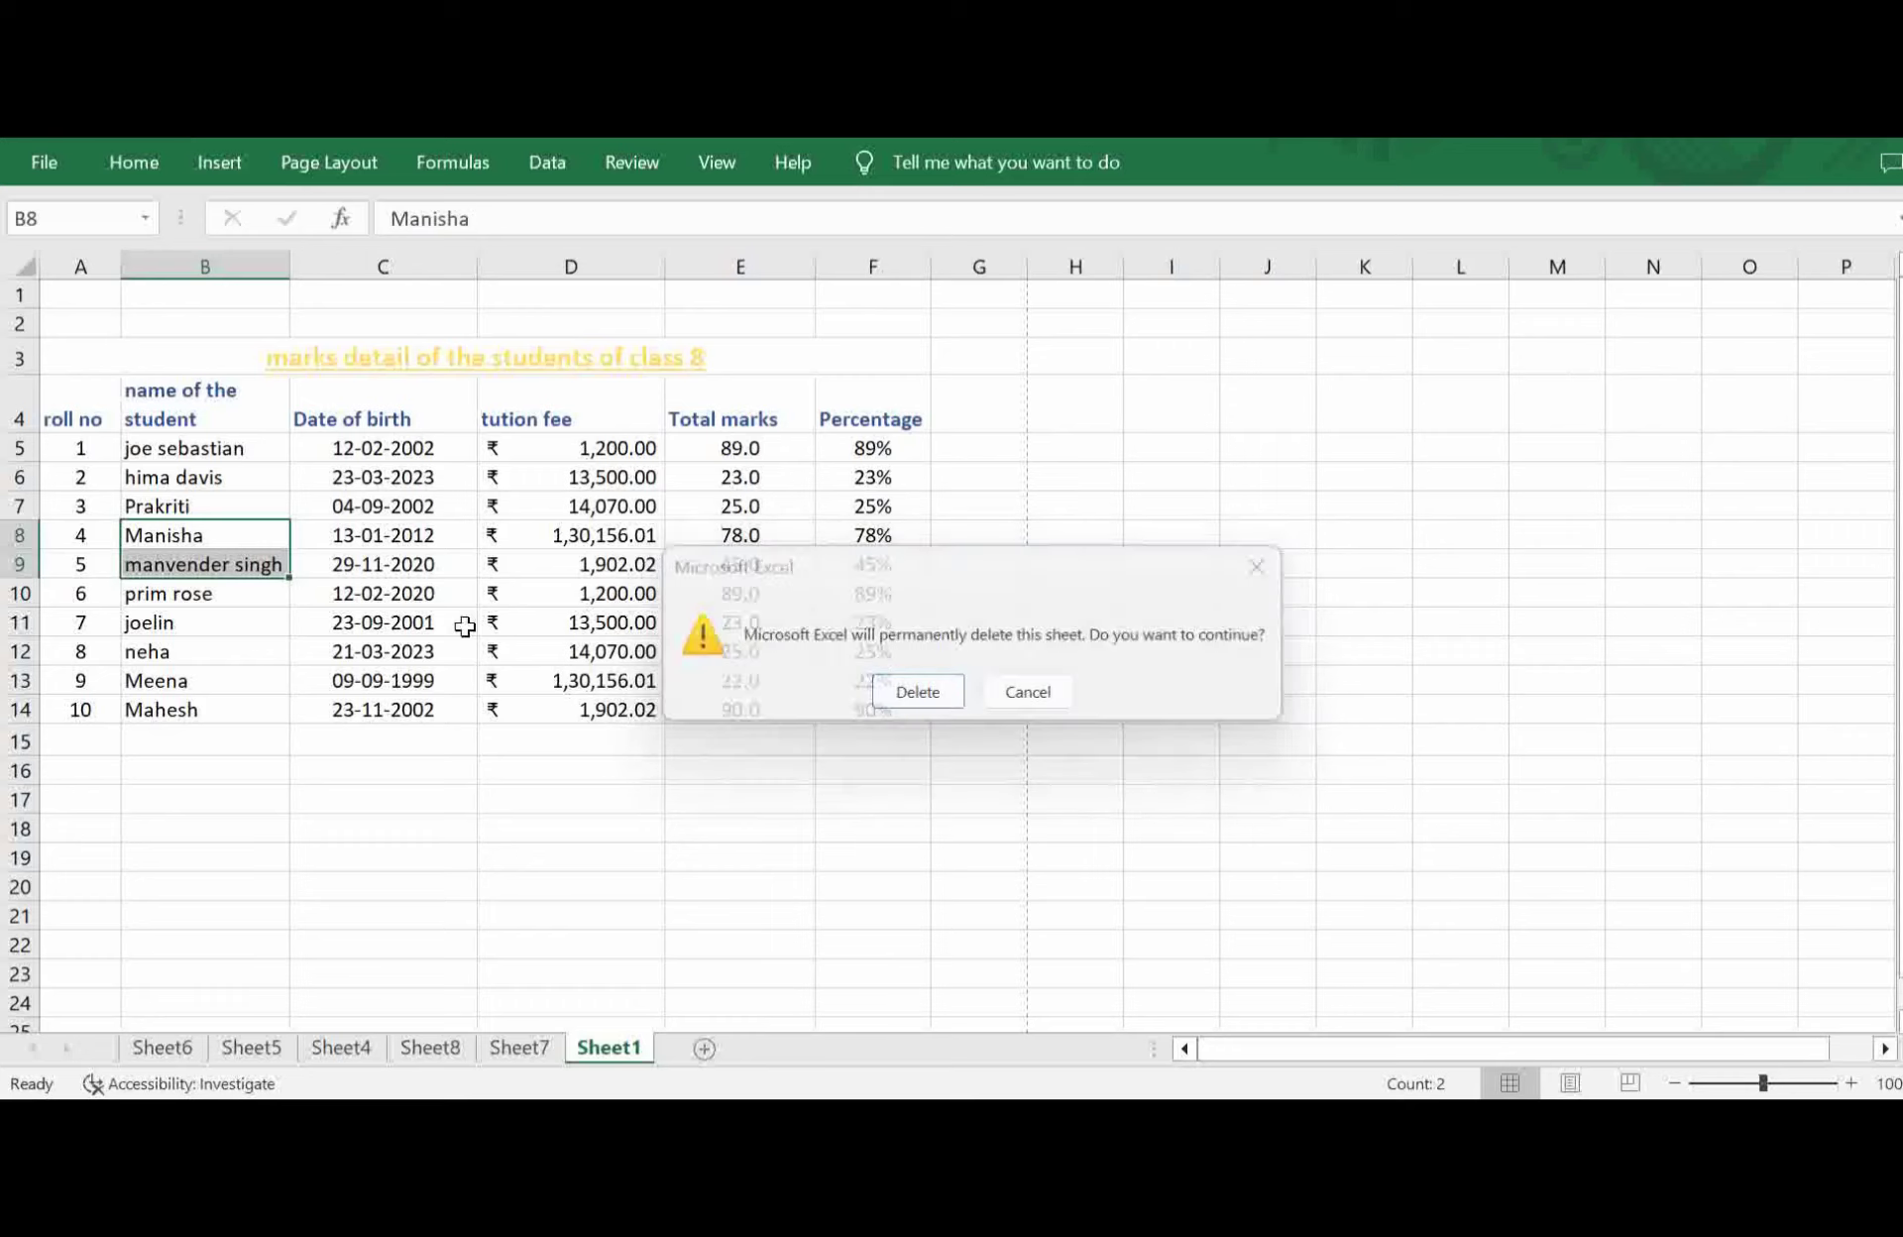
Delete the blank worksheet Sheet6 from the workbook using Delete Sheet.
left_click(163, 1048)
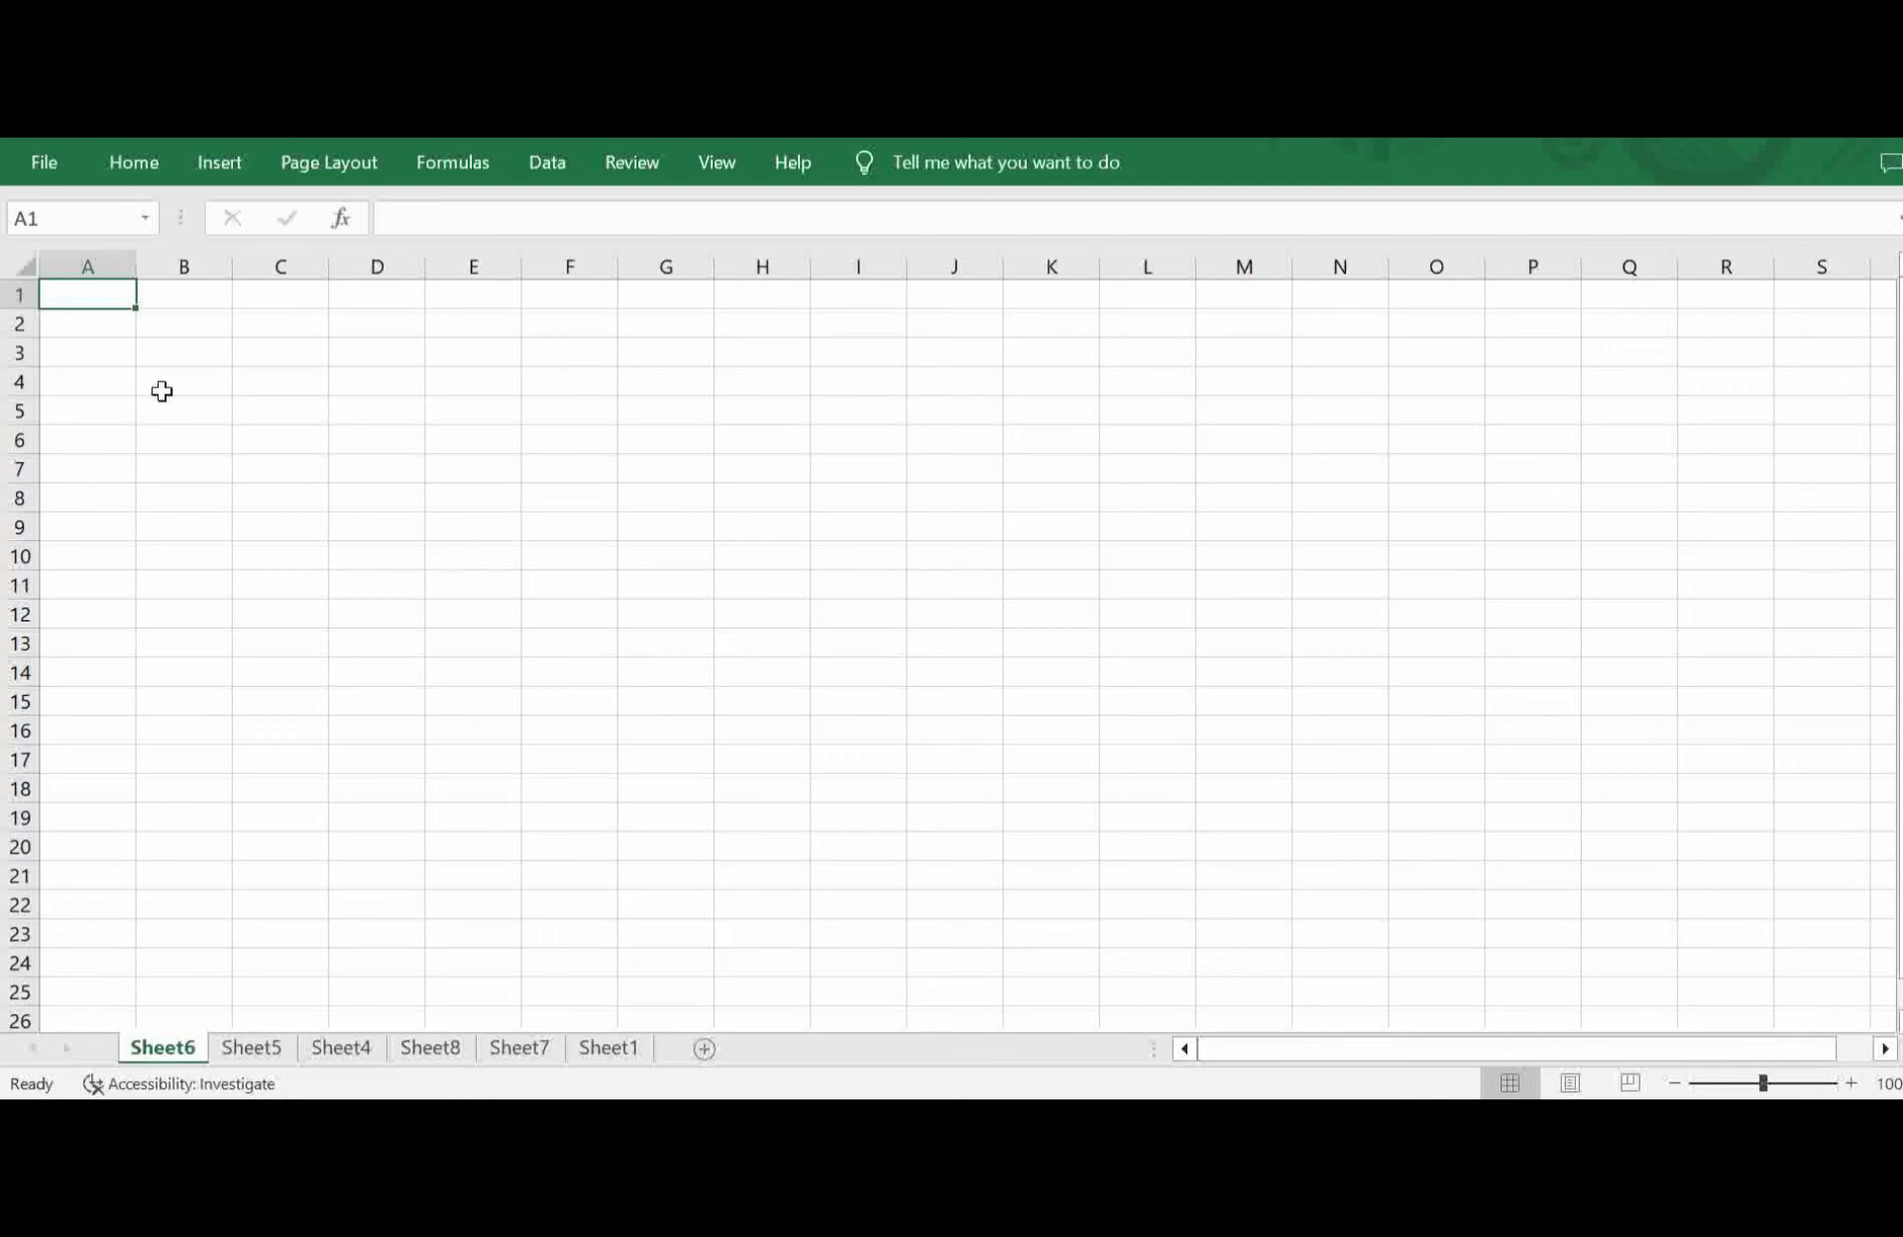
left_click(129, 170)
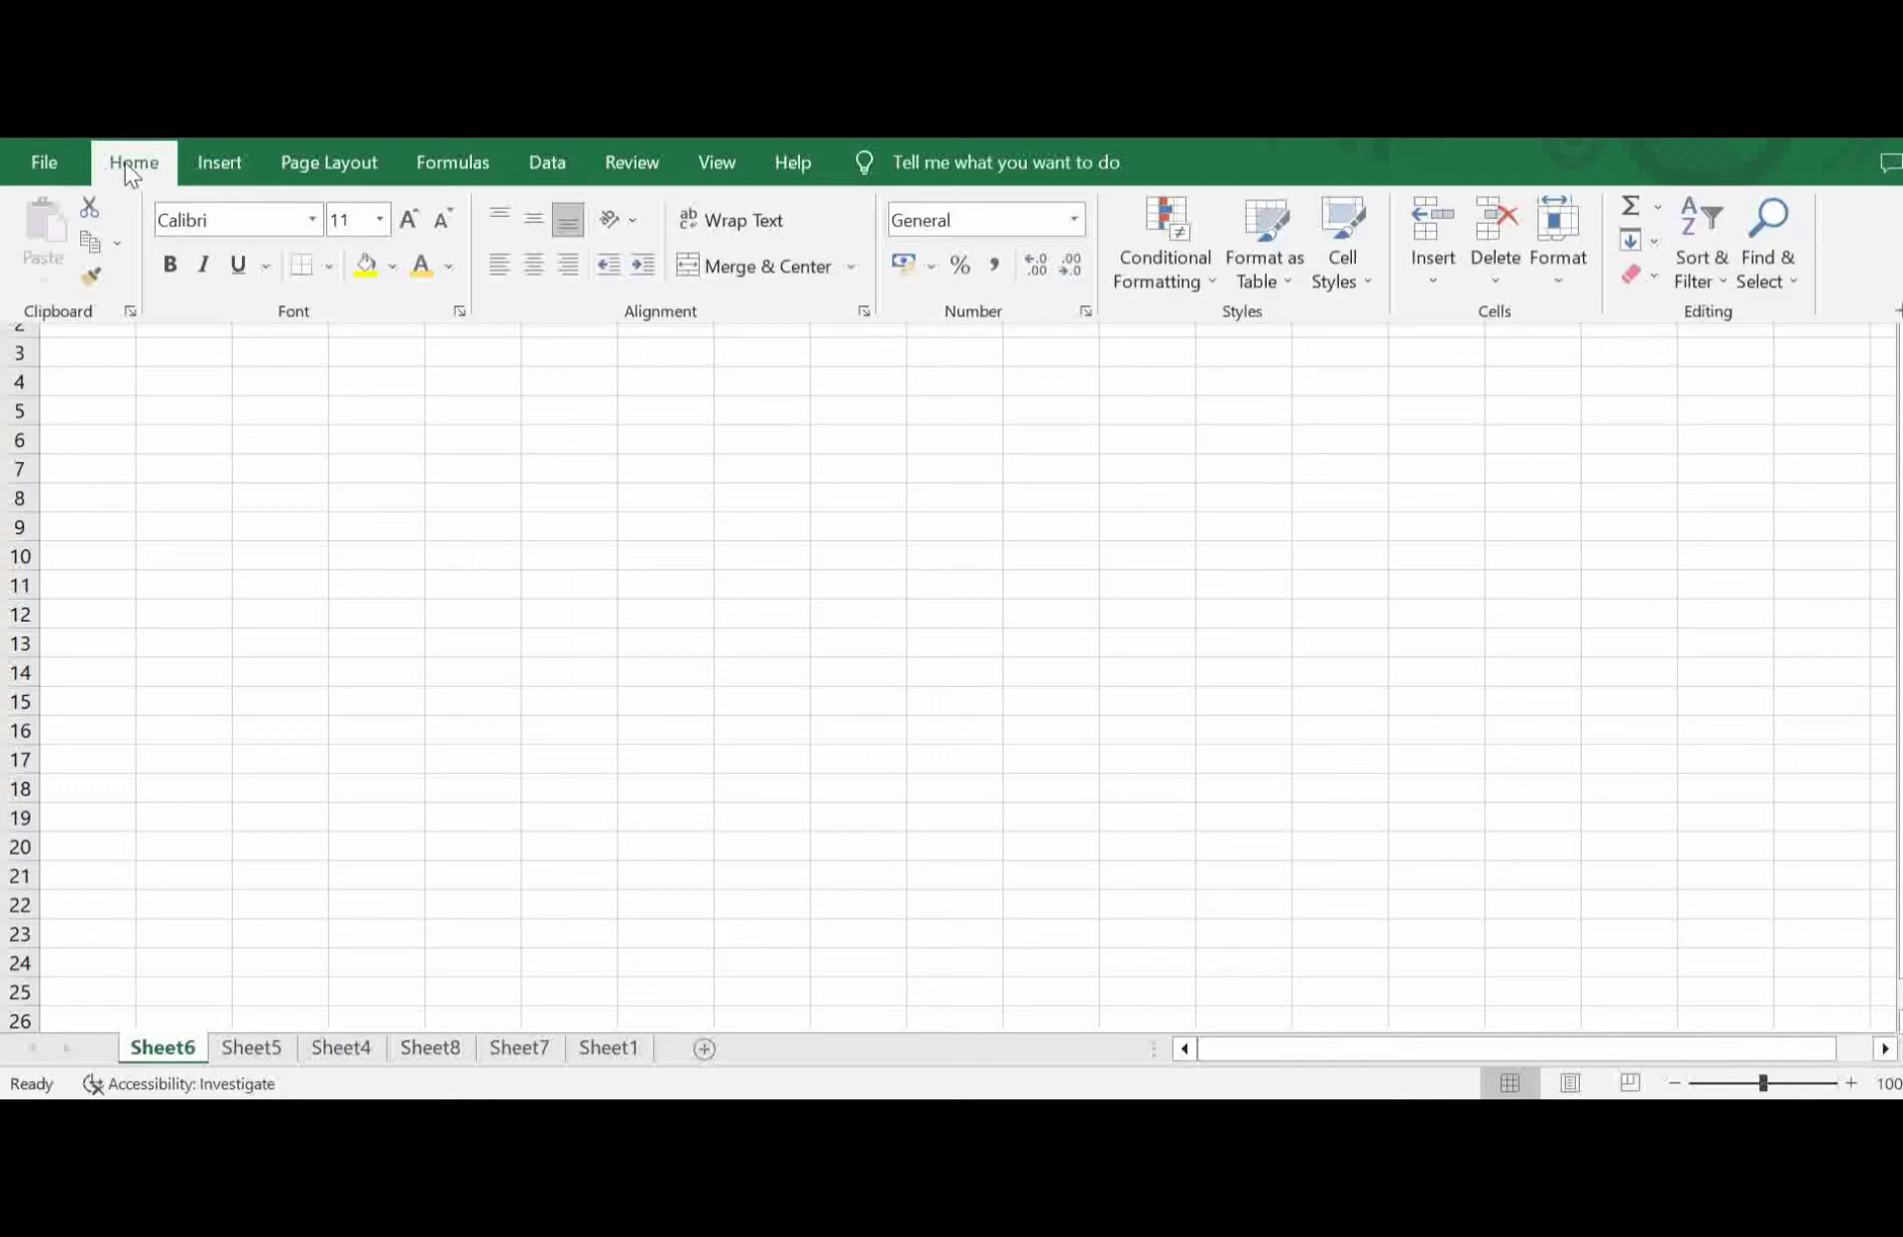
left_click(1491, 286)
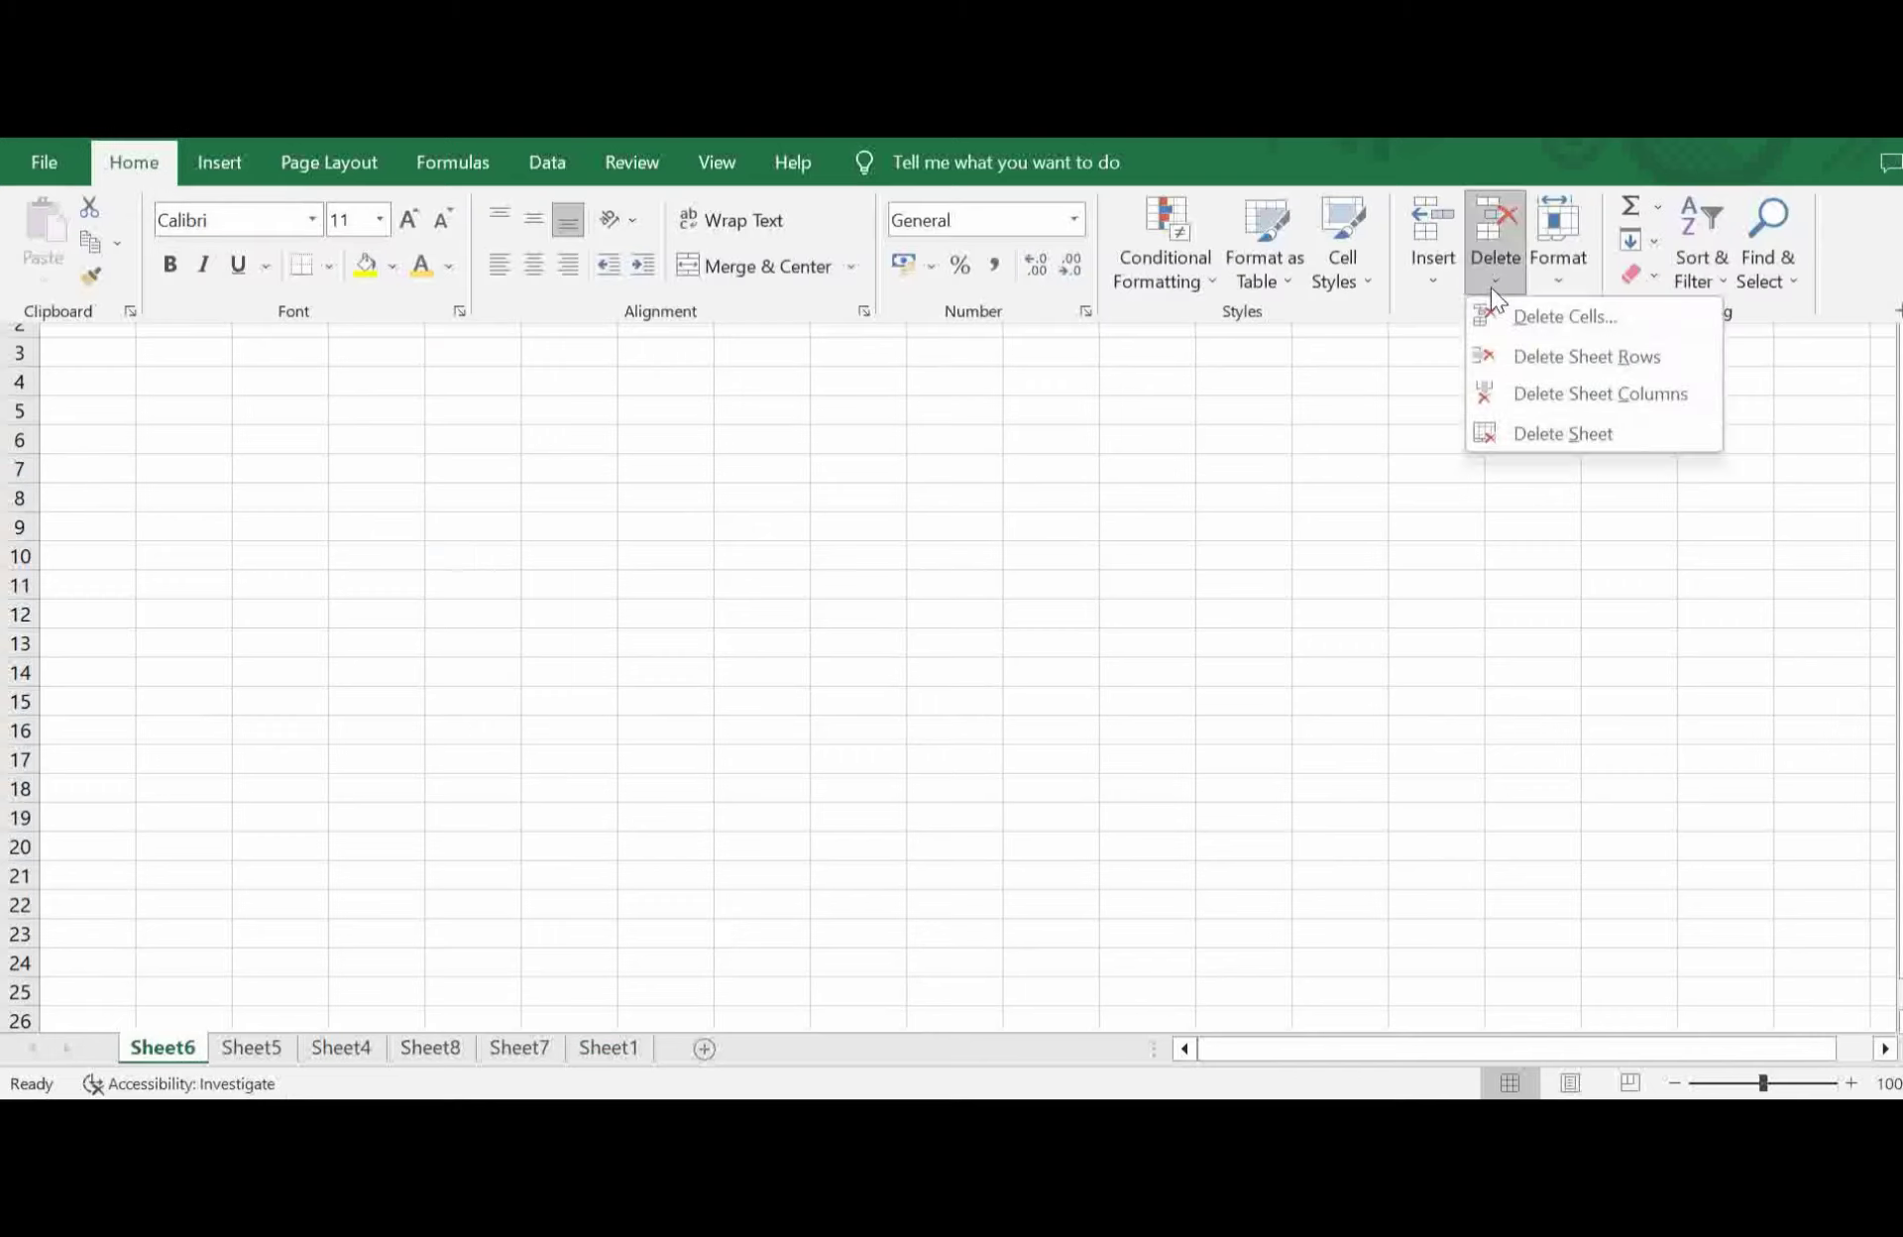
left_click(1559, 436)
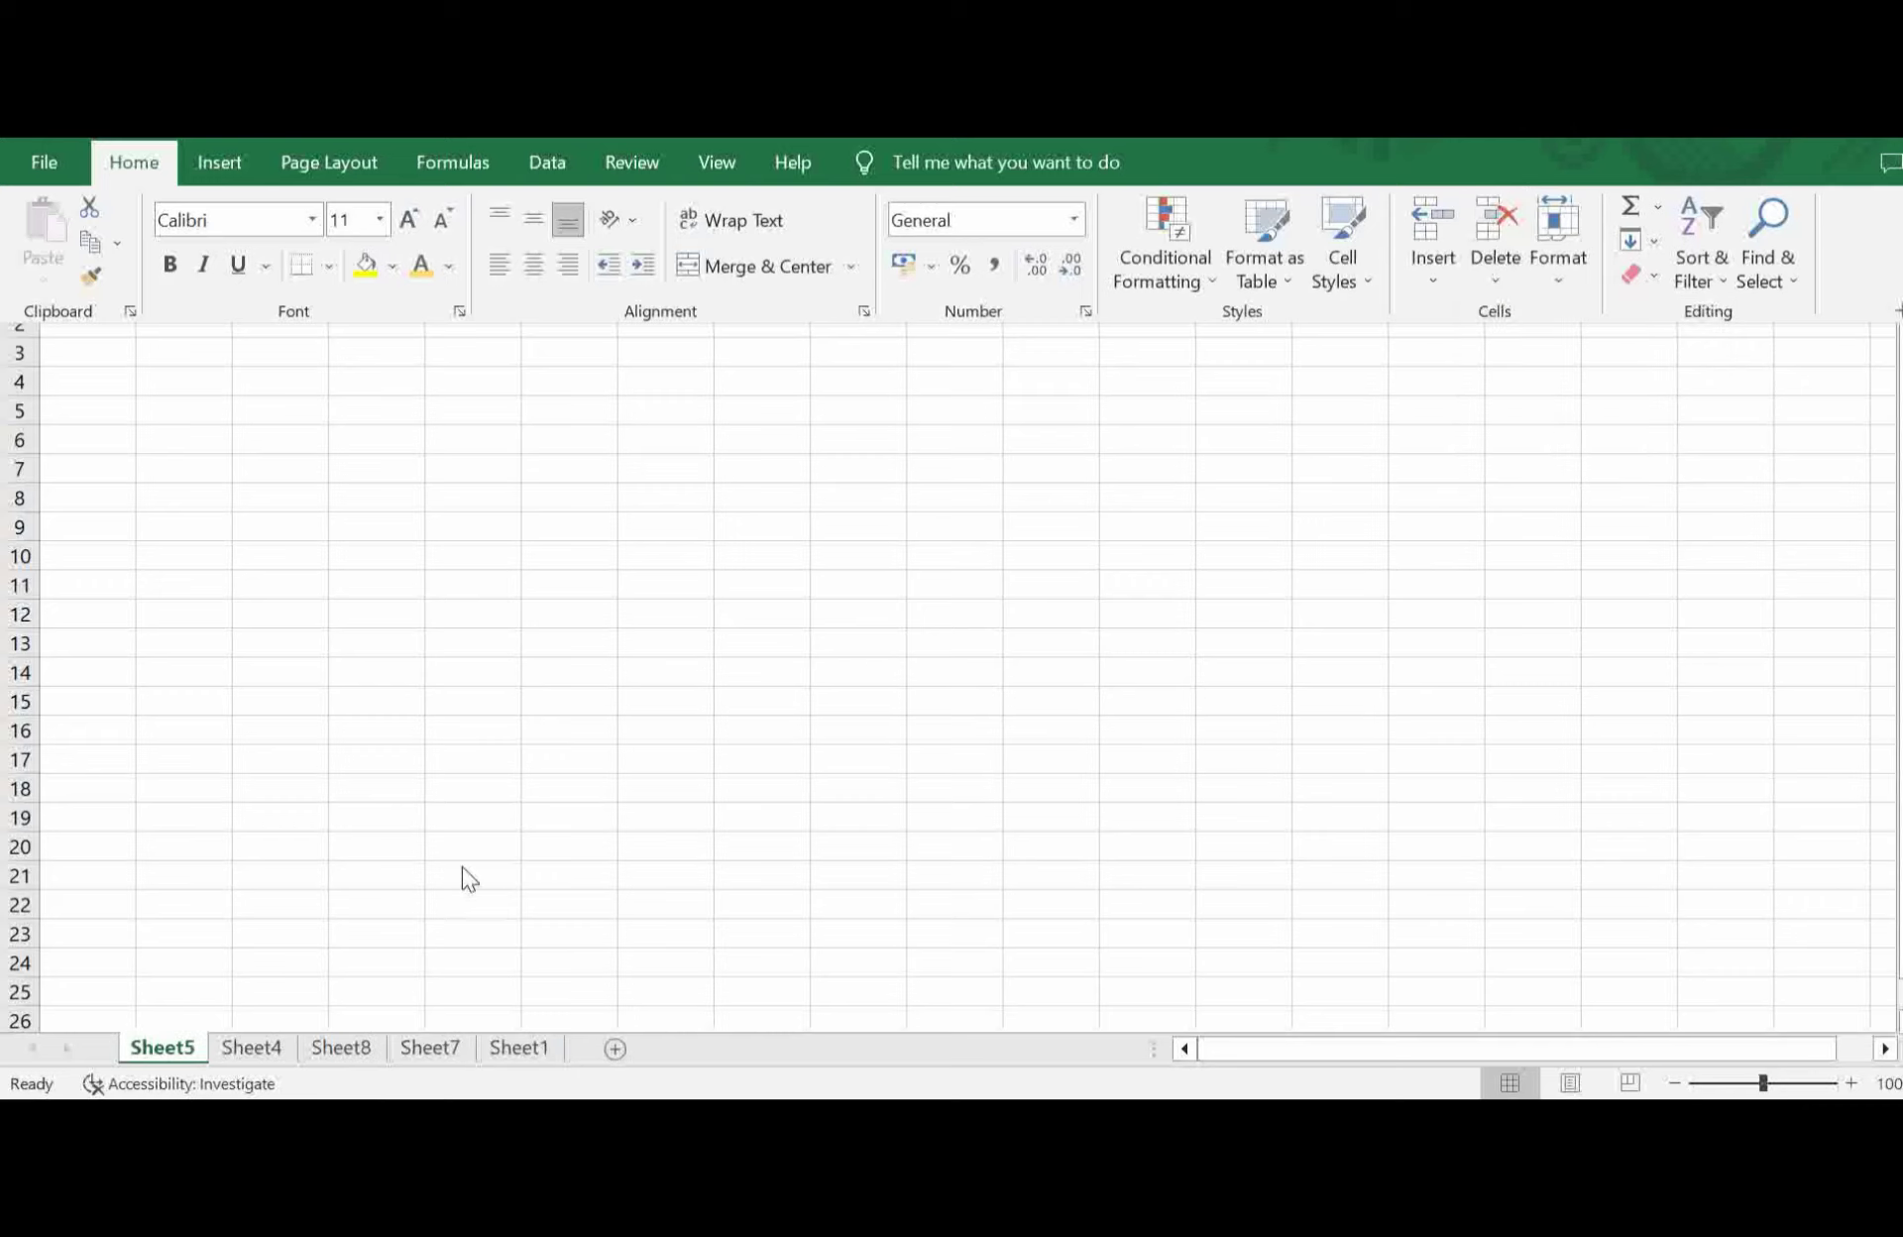
Delete the blank worksheet Sheet5 from the workbook using Delete Sheet.
left_click(389, 858)
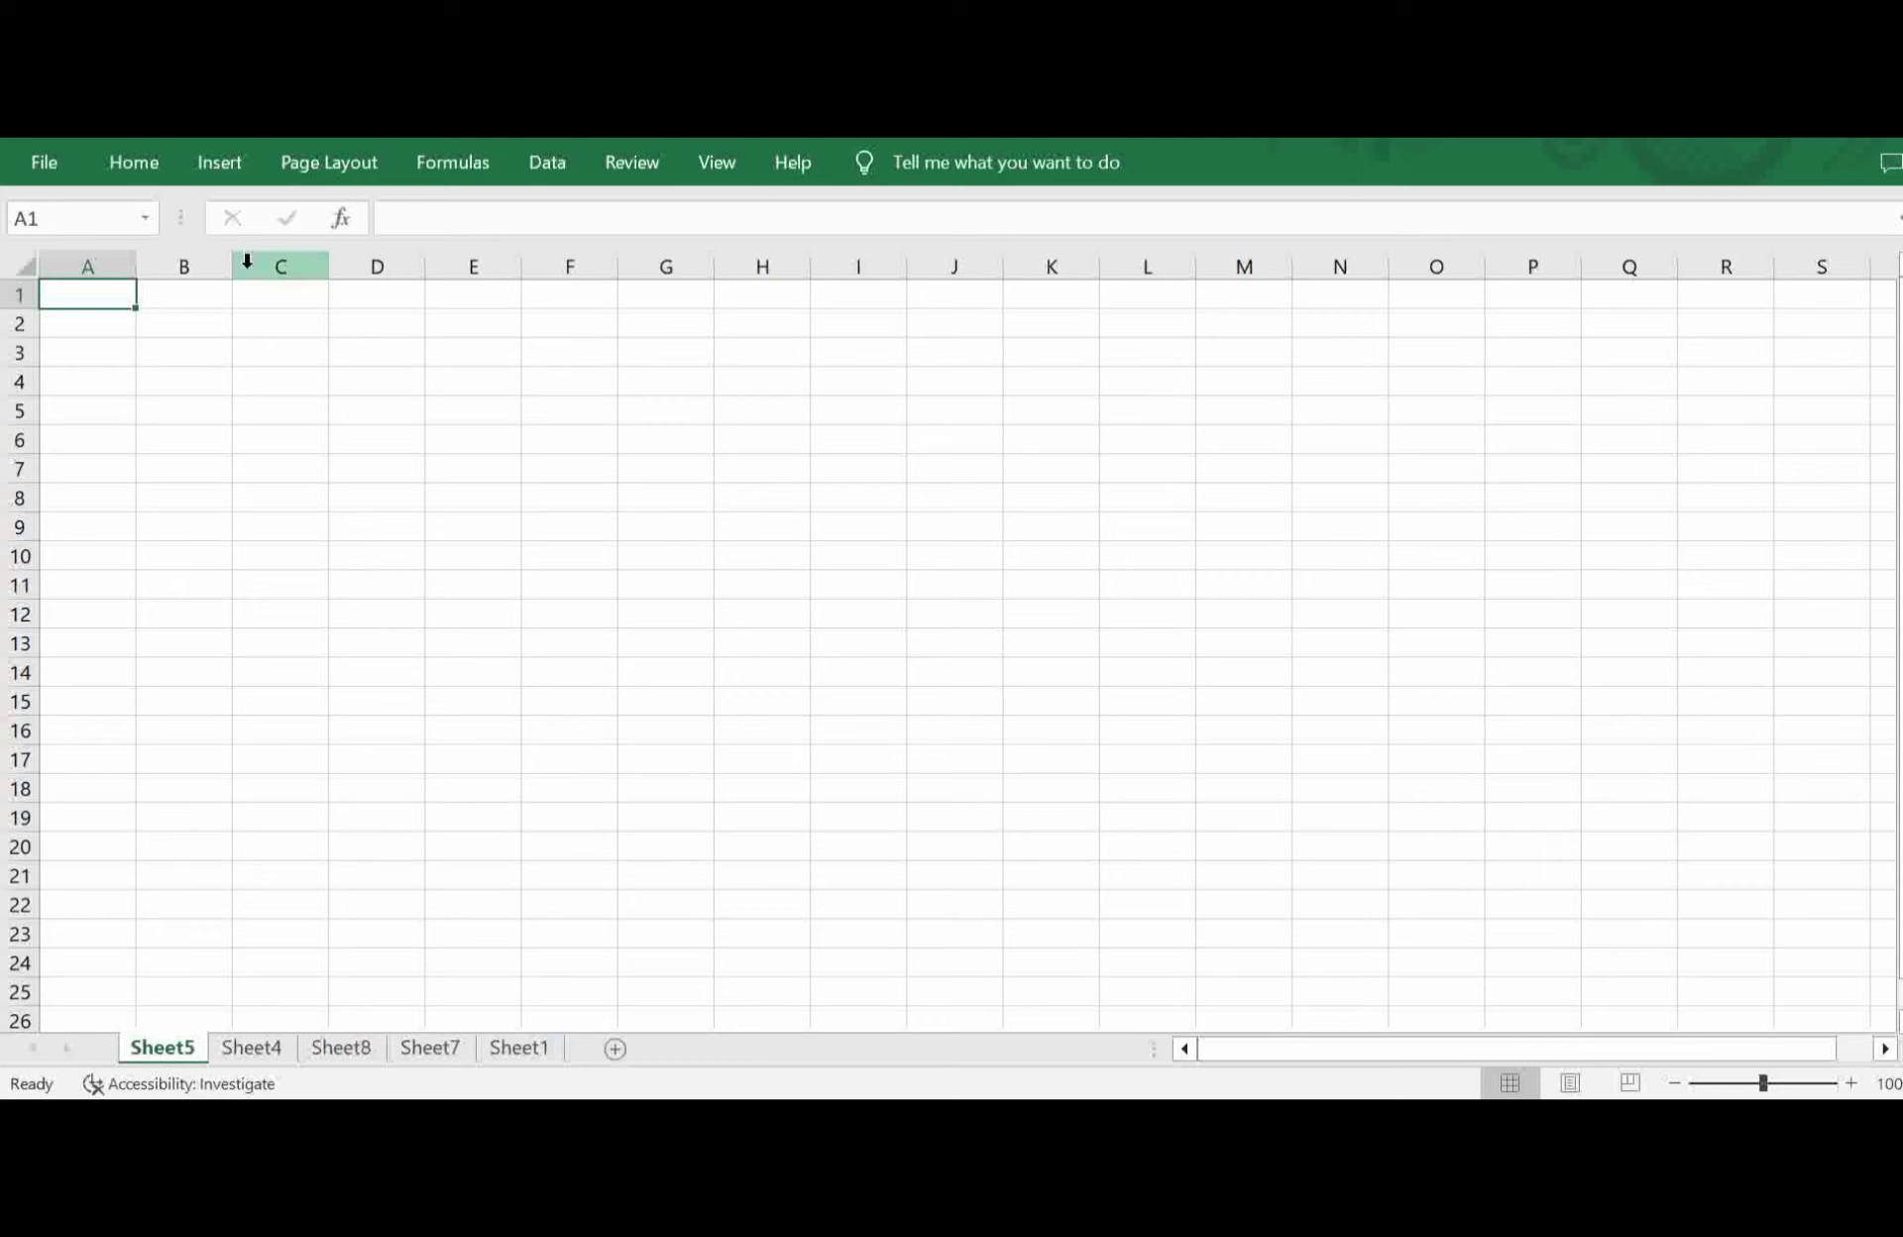
left_click(133, 158)
left_click(1487, 276)
left_click(1562, 436)
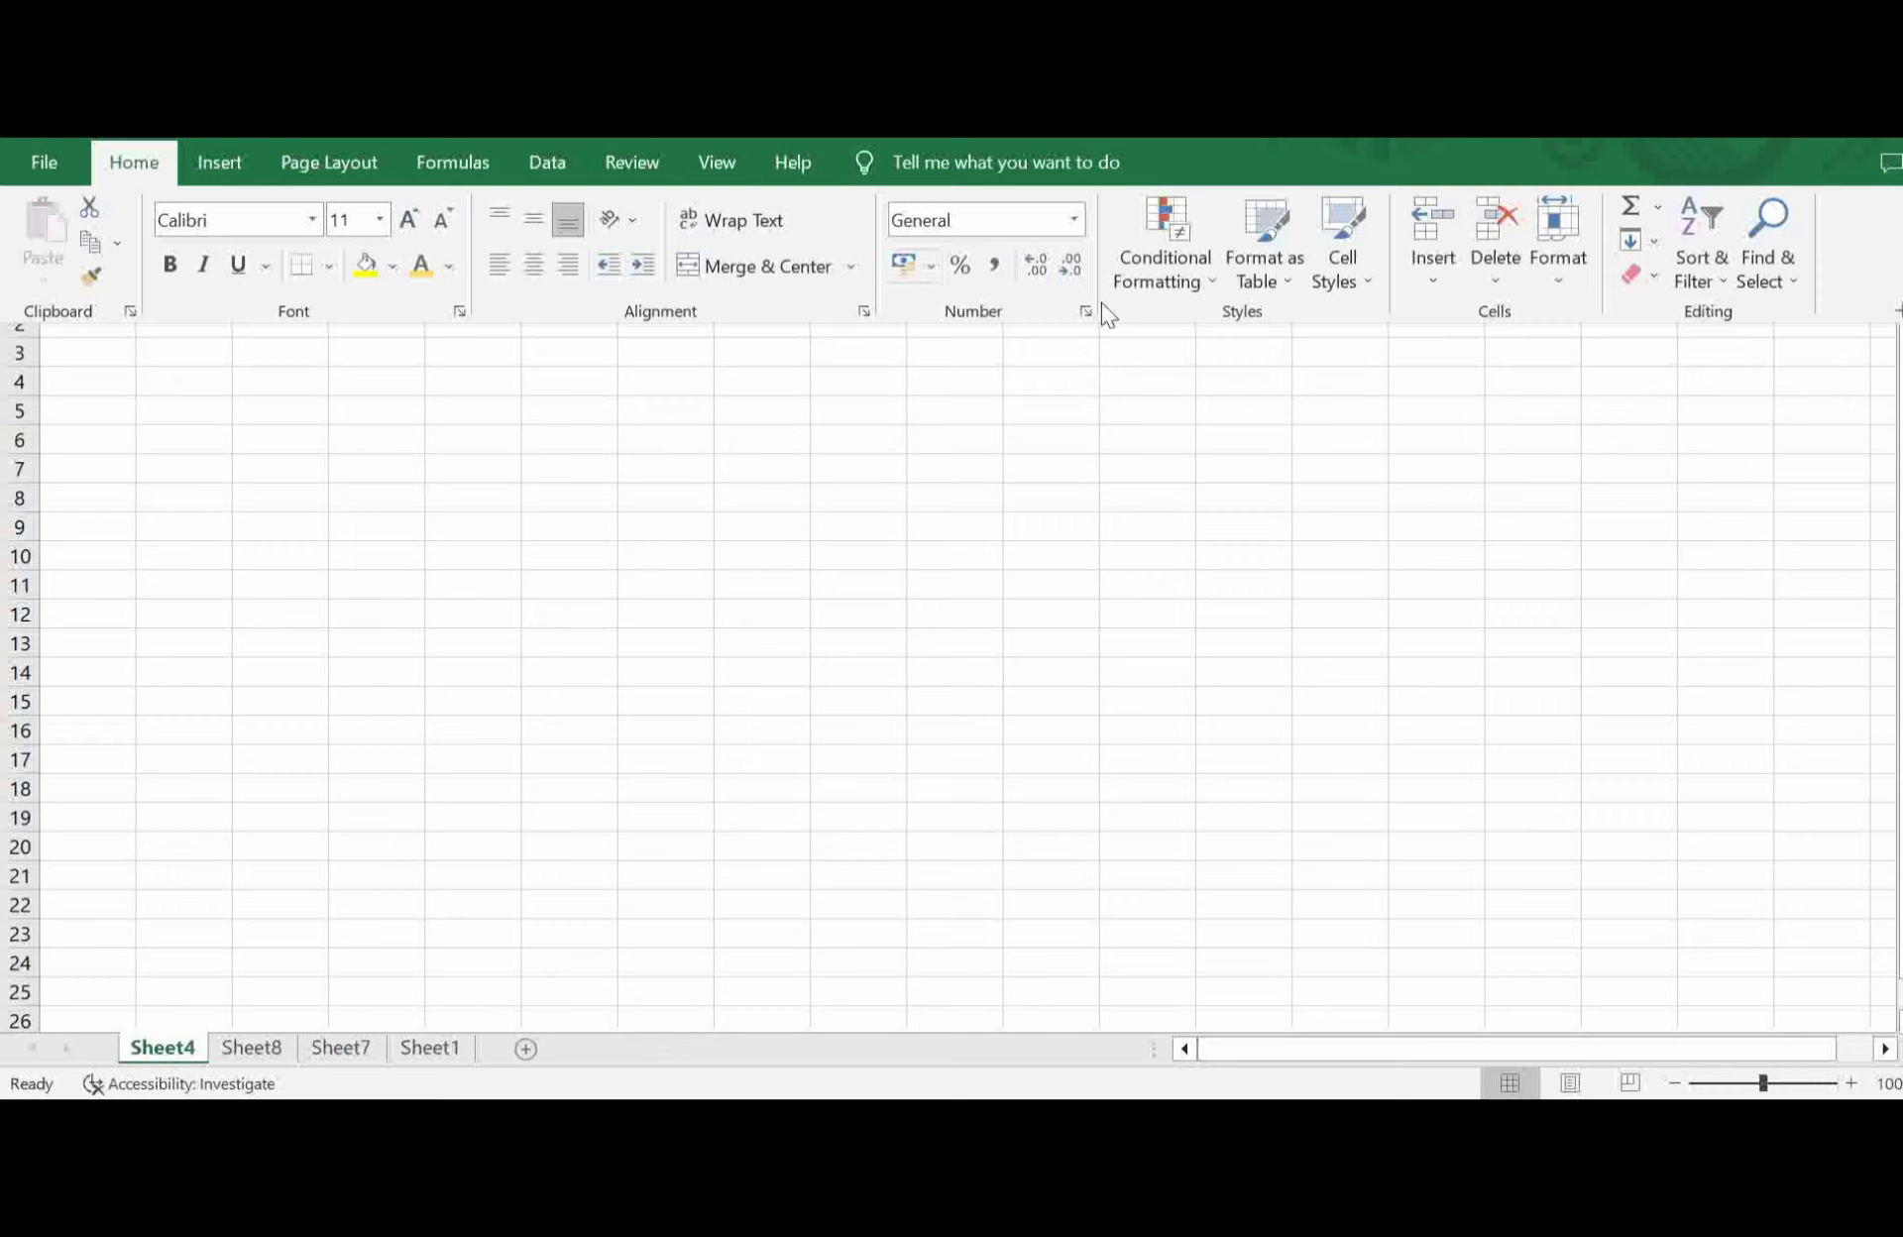
Delete the blank worksheets Sheet4, Sheet8 and Sheet7 with Delete Sheet, keeping only Sheet1 in the workbook.
left_click(1482, 260)
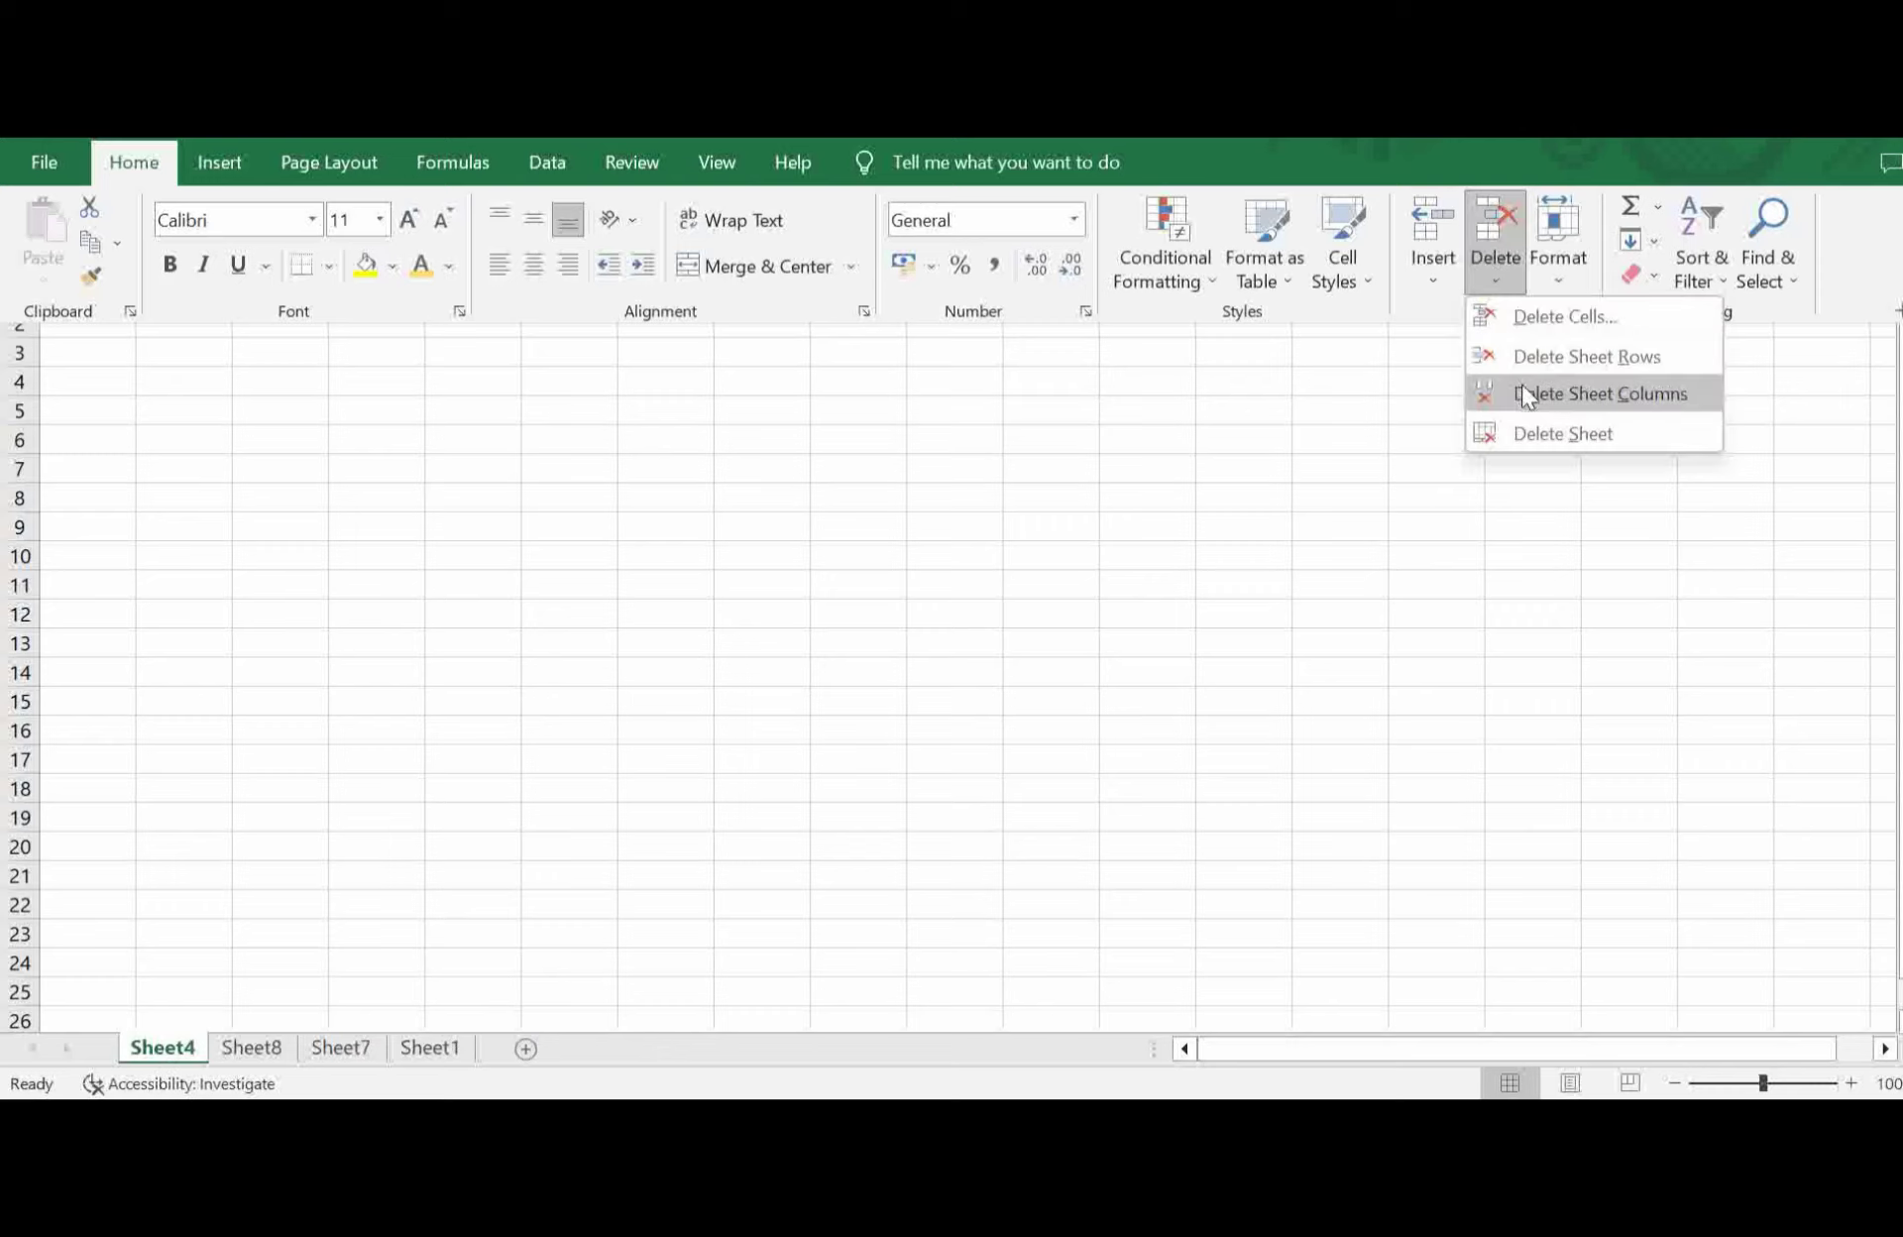
left_click(1526, 441)
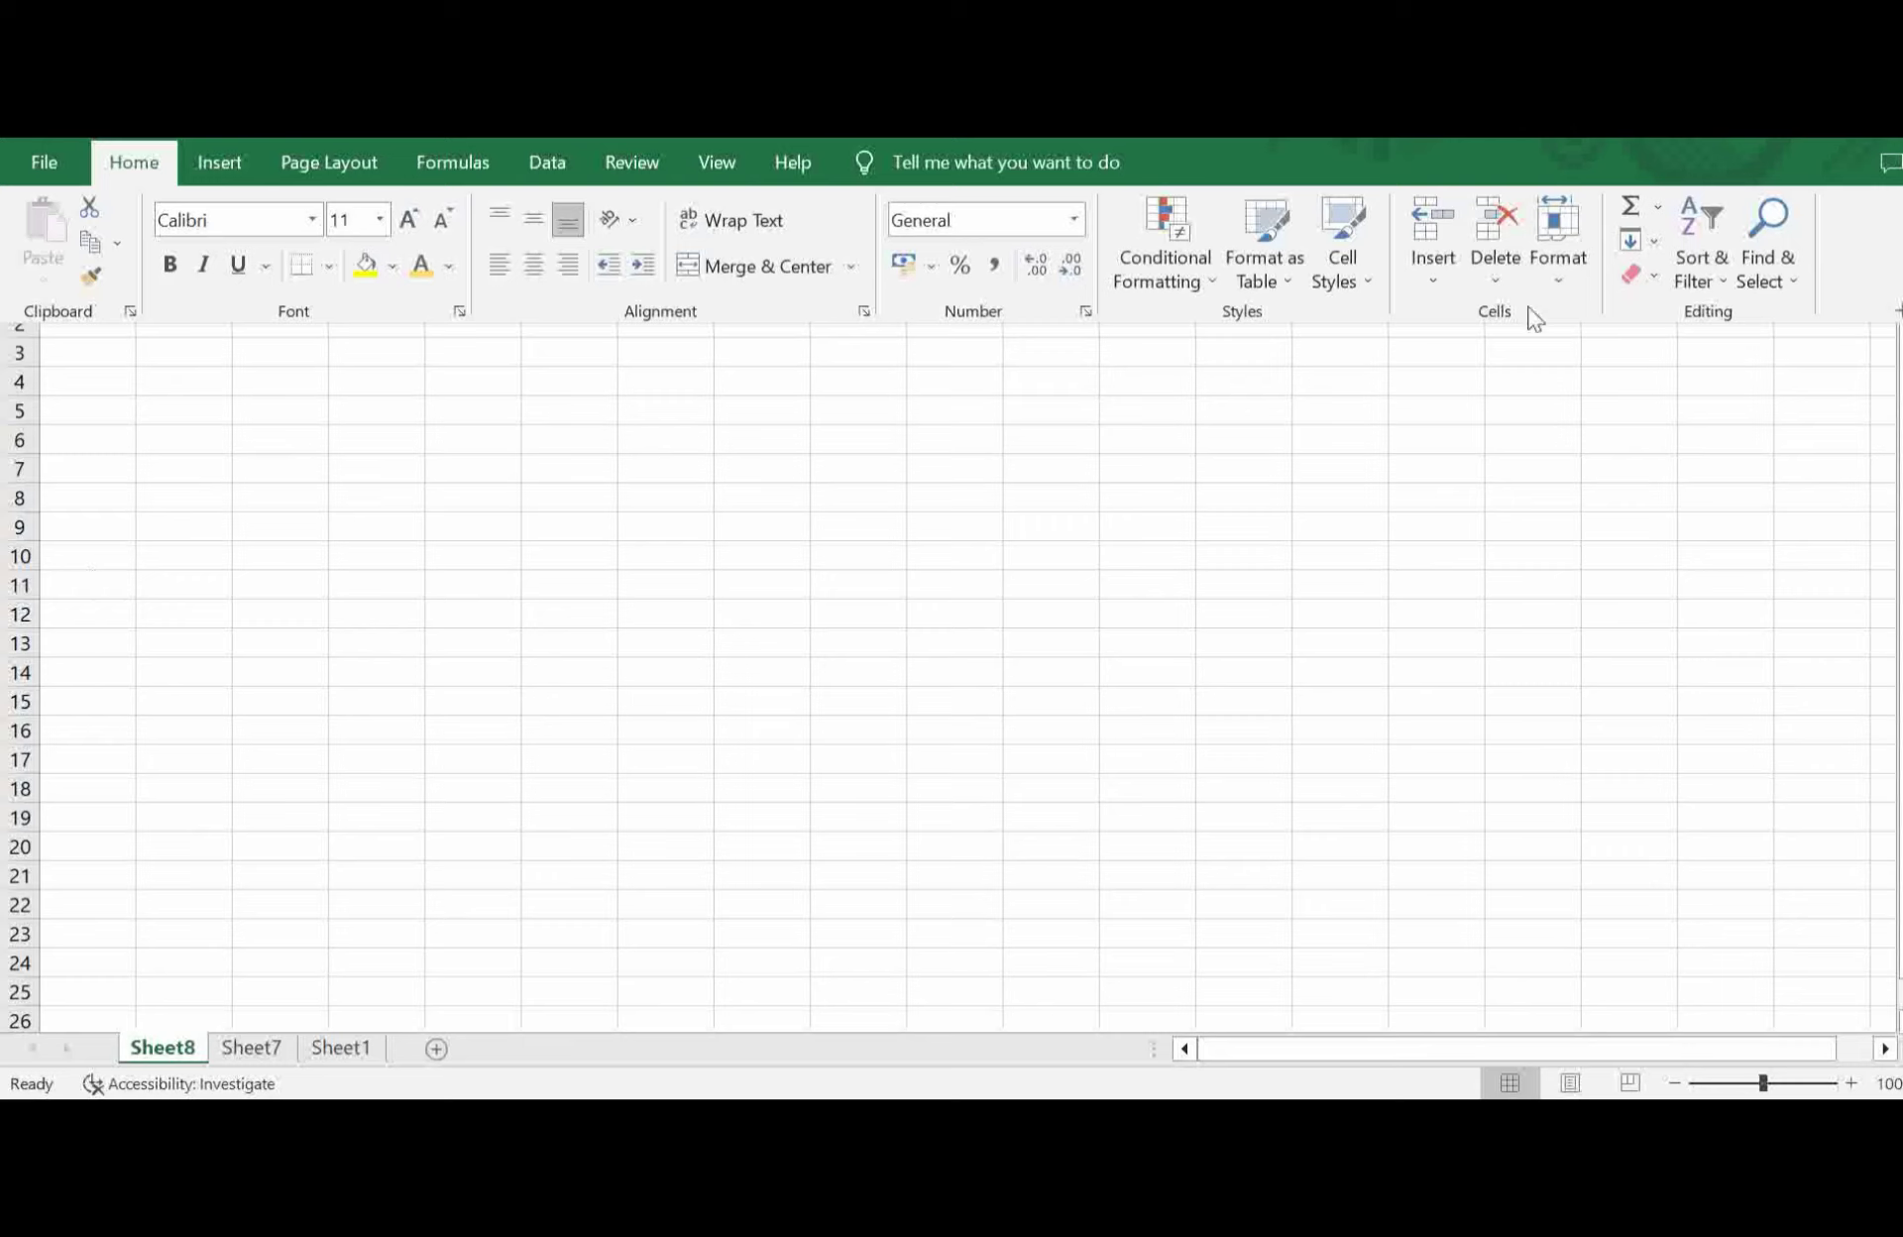
left_click(1478, 278)
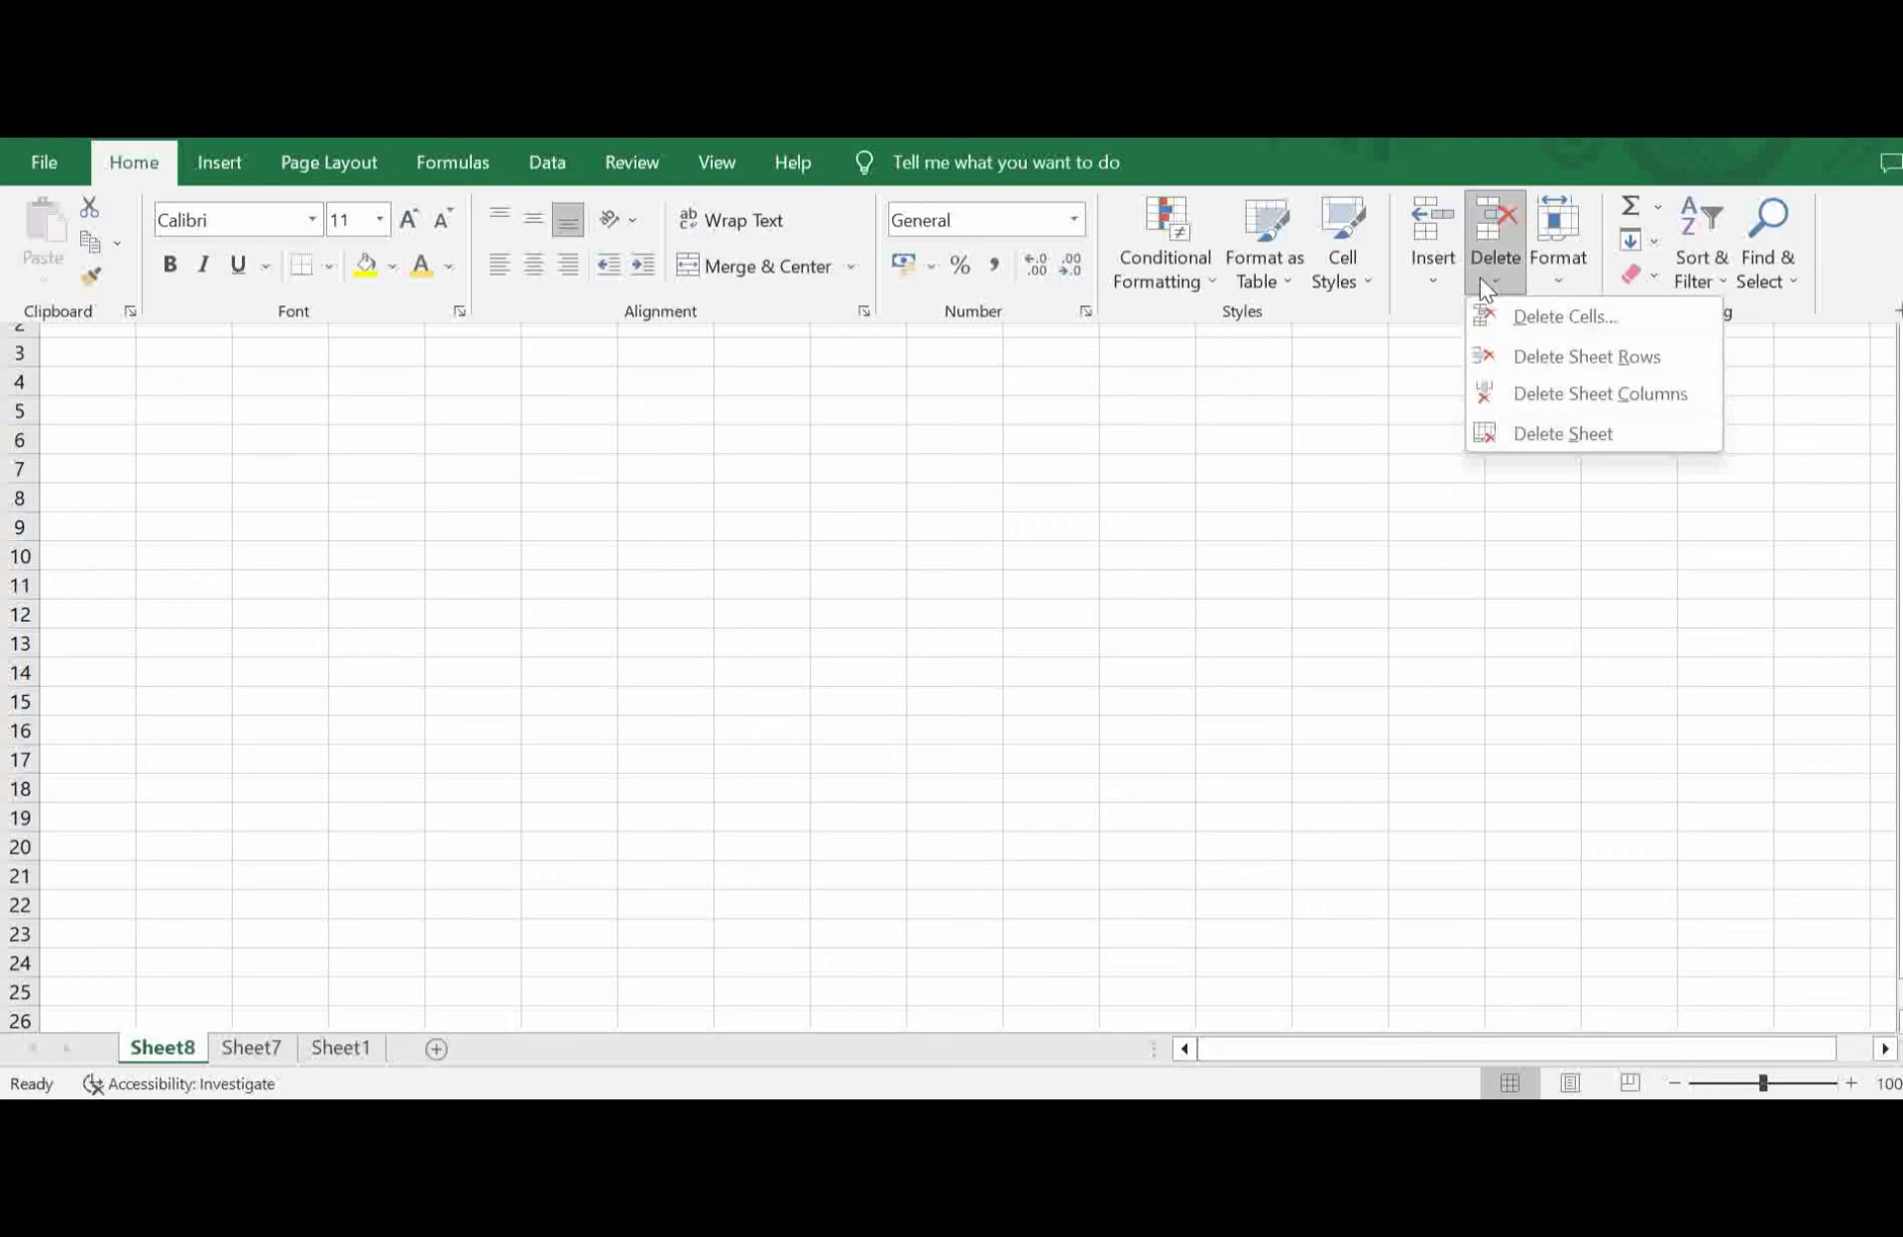
left_click(1526, 428)
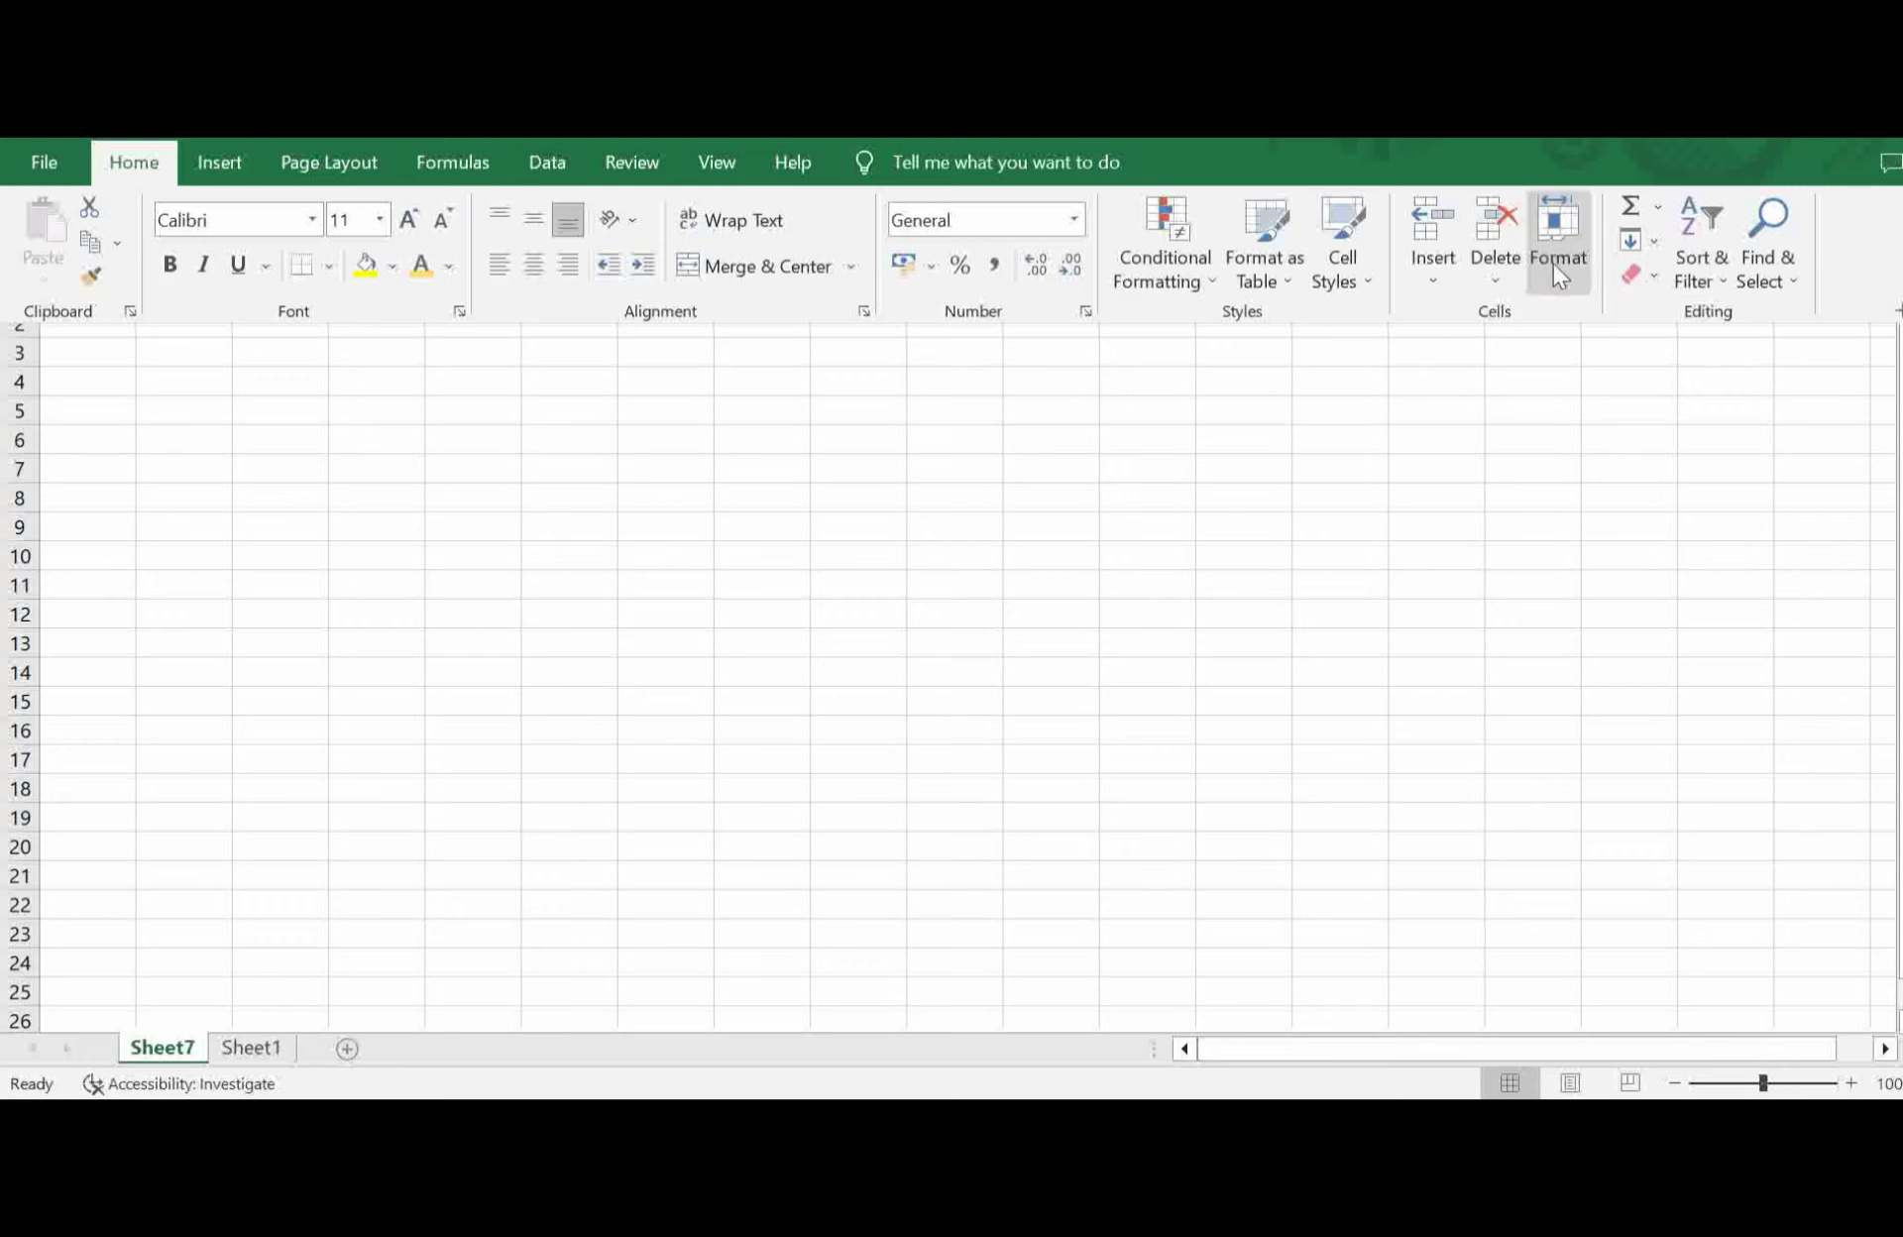
left_click(1488, 277)
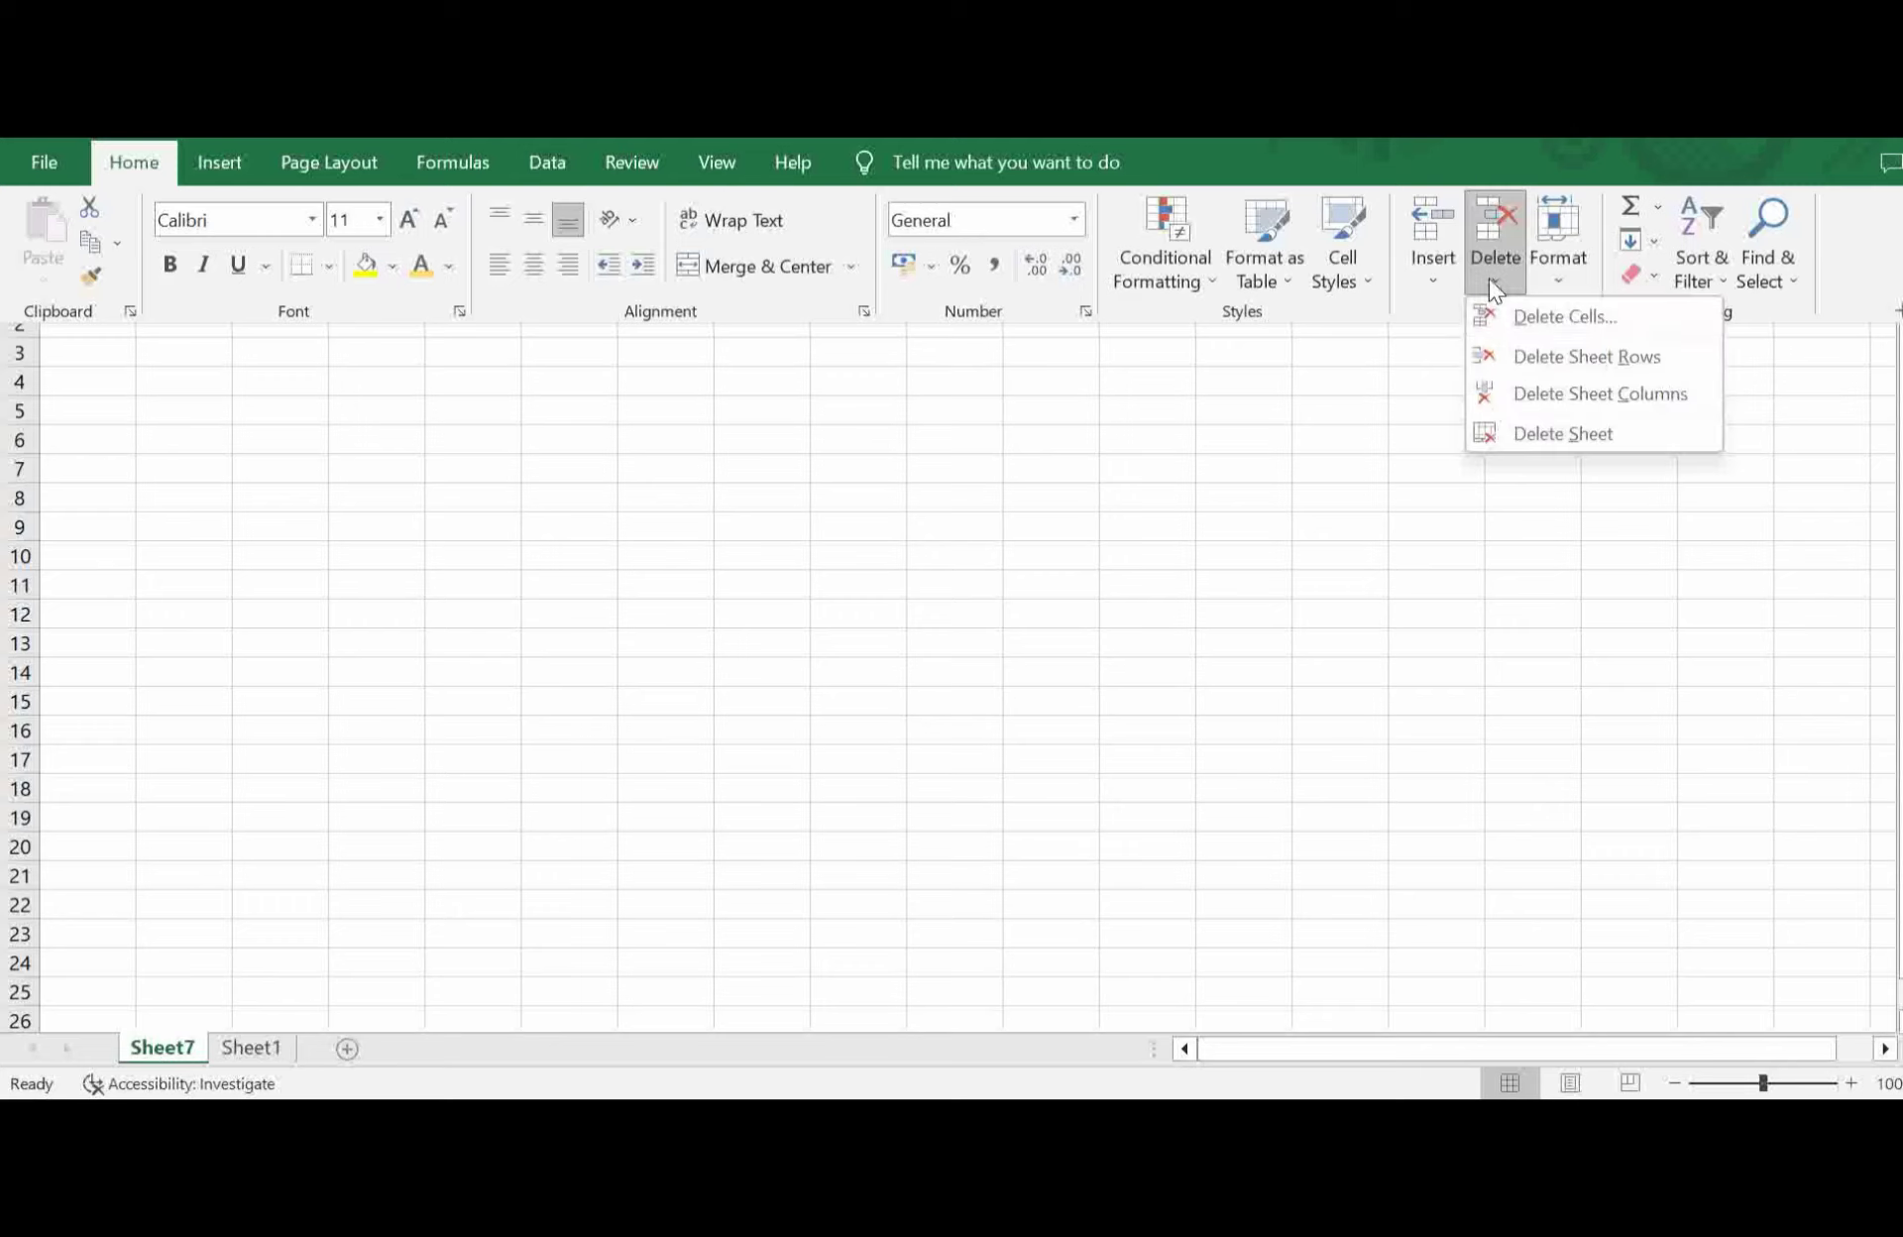
left_click(1526, 436)
left_click(581, 920)
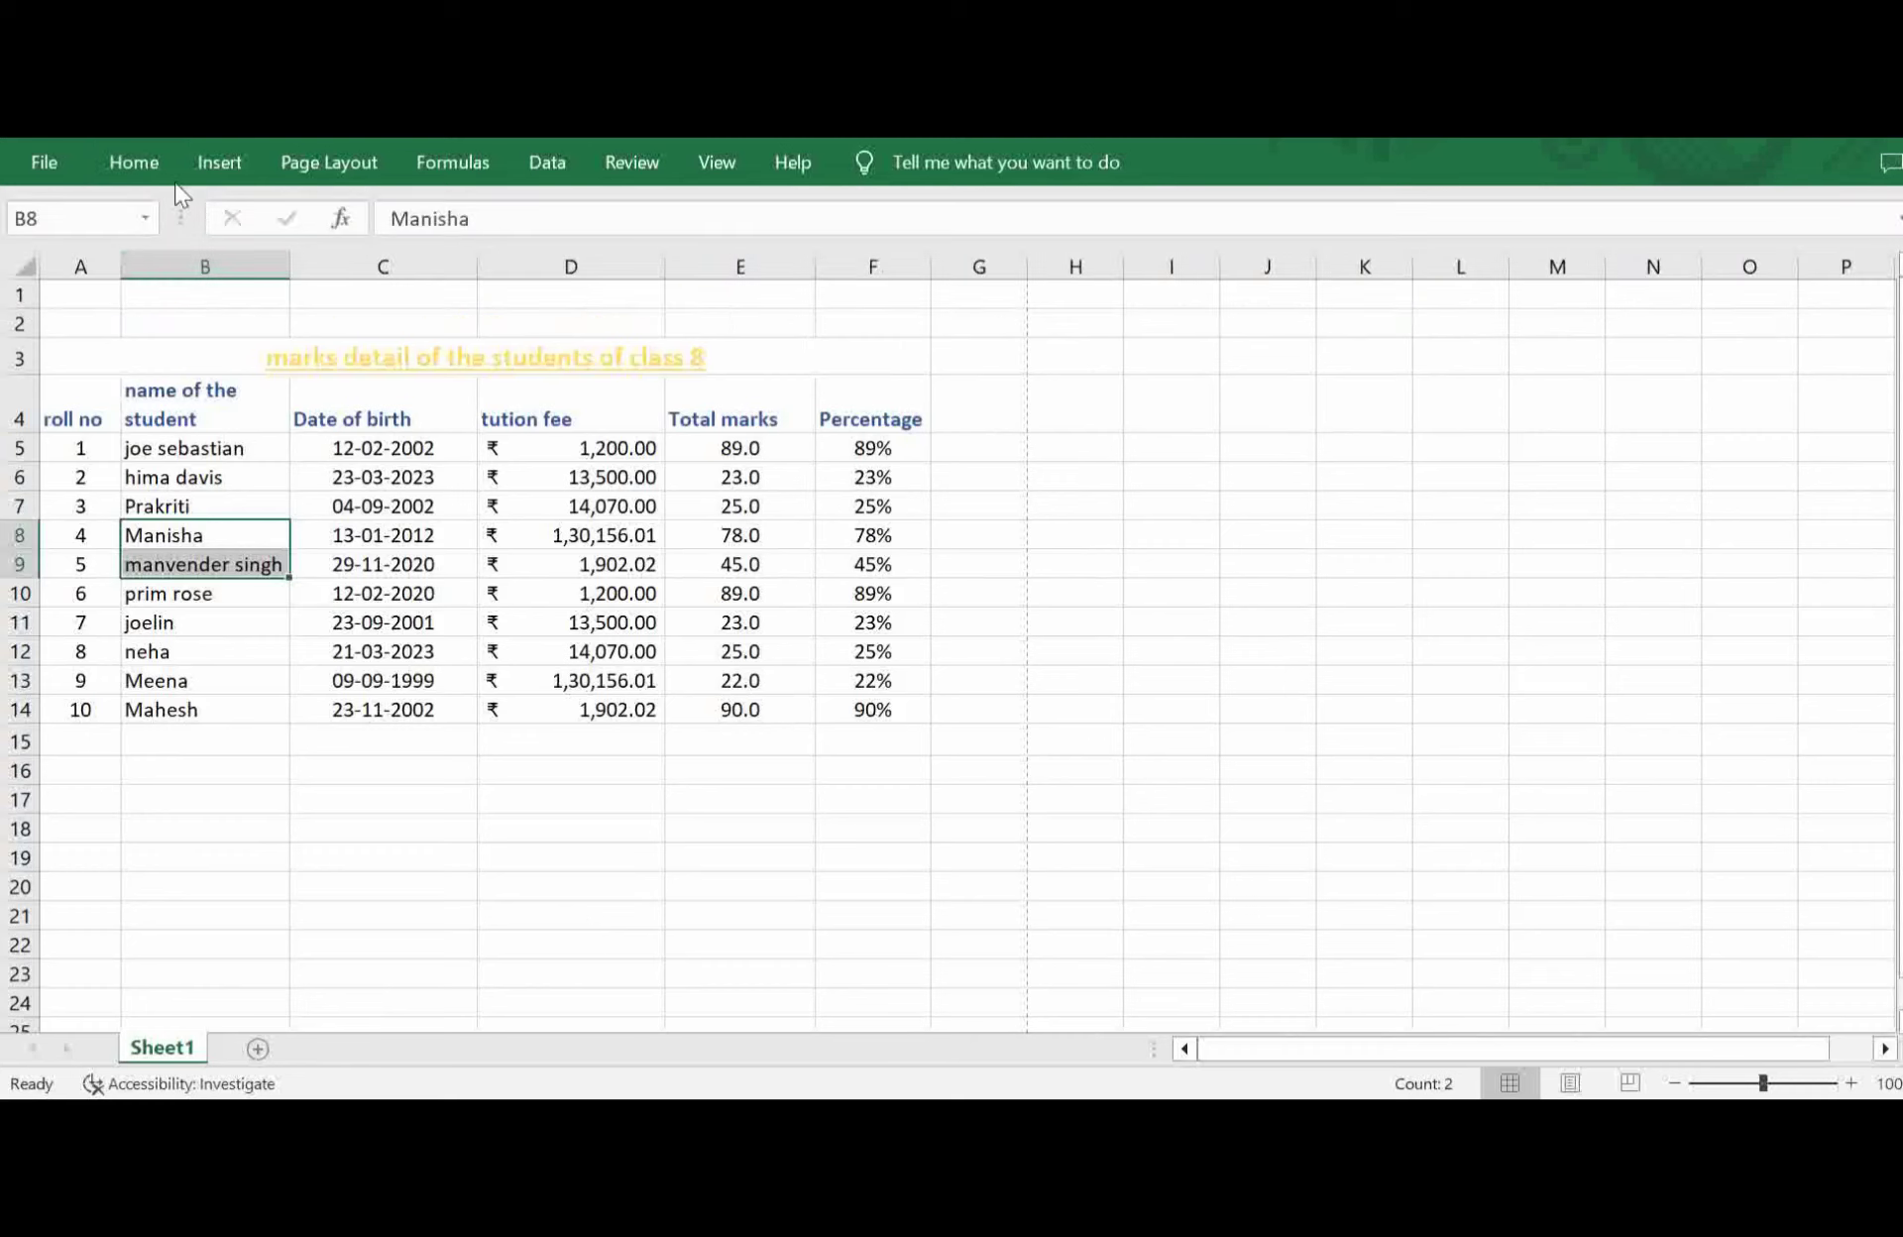
Try to delete Sheet1, the only remaining worksheet, with Delete Sheet and dismiss the alert.
left_click(138, 168)
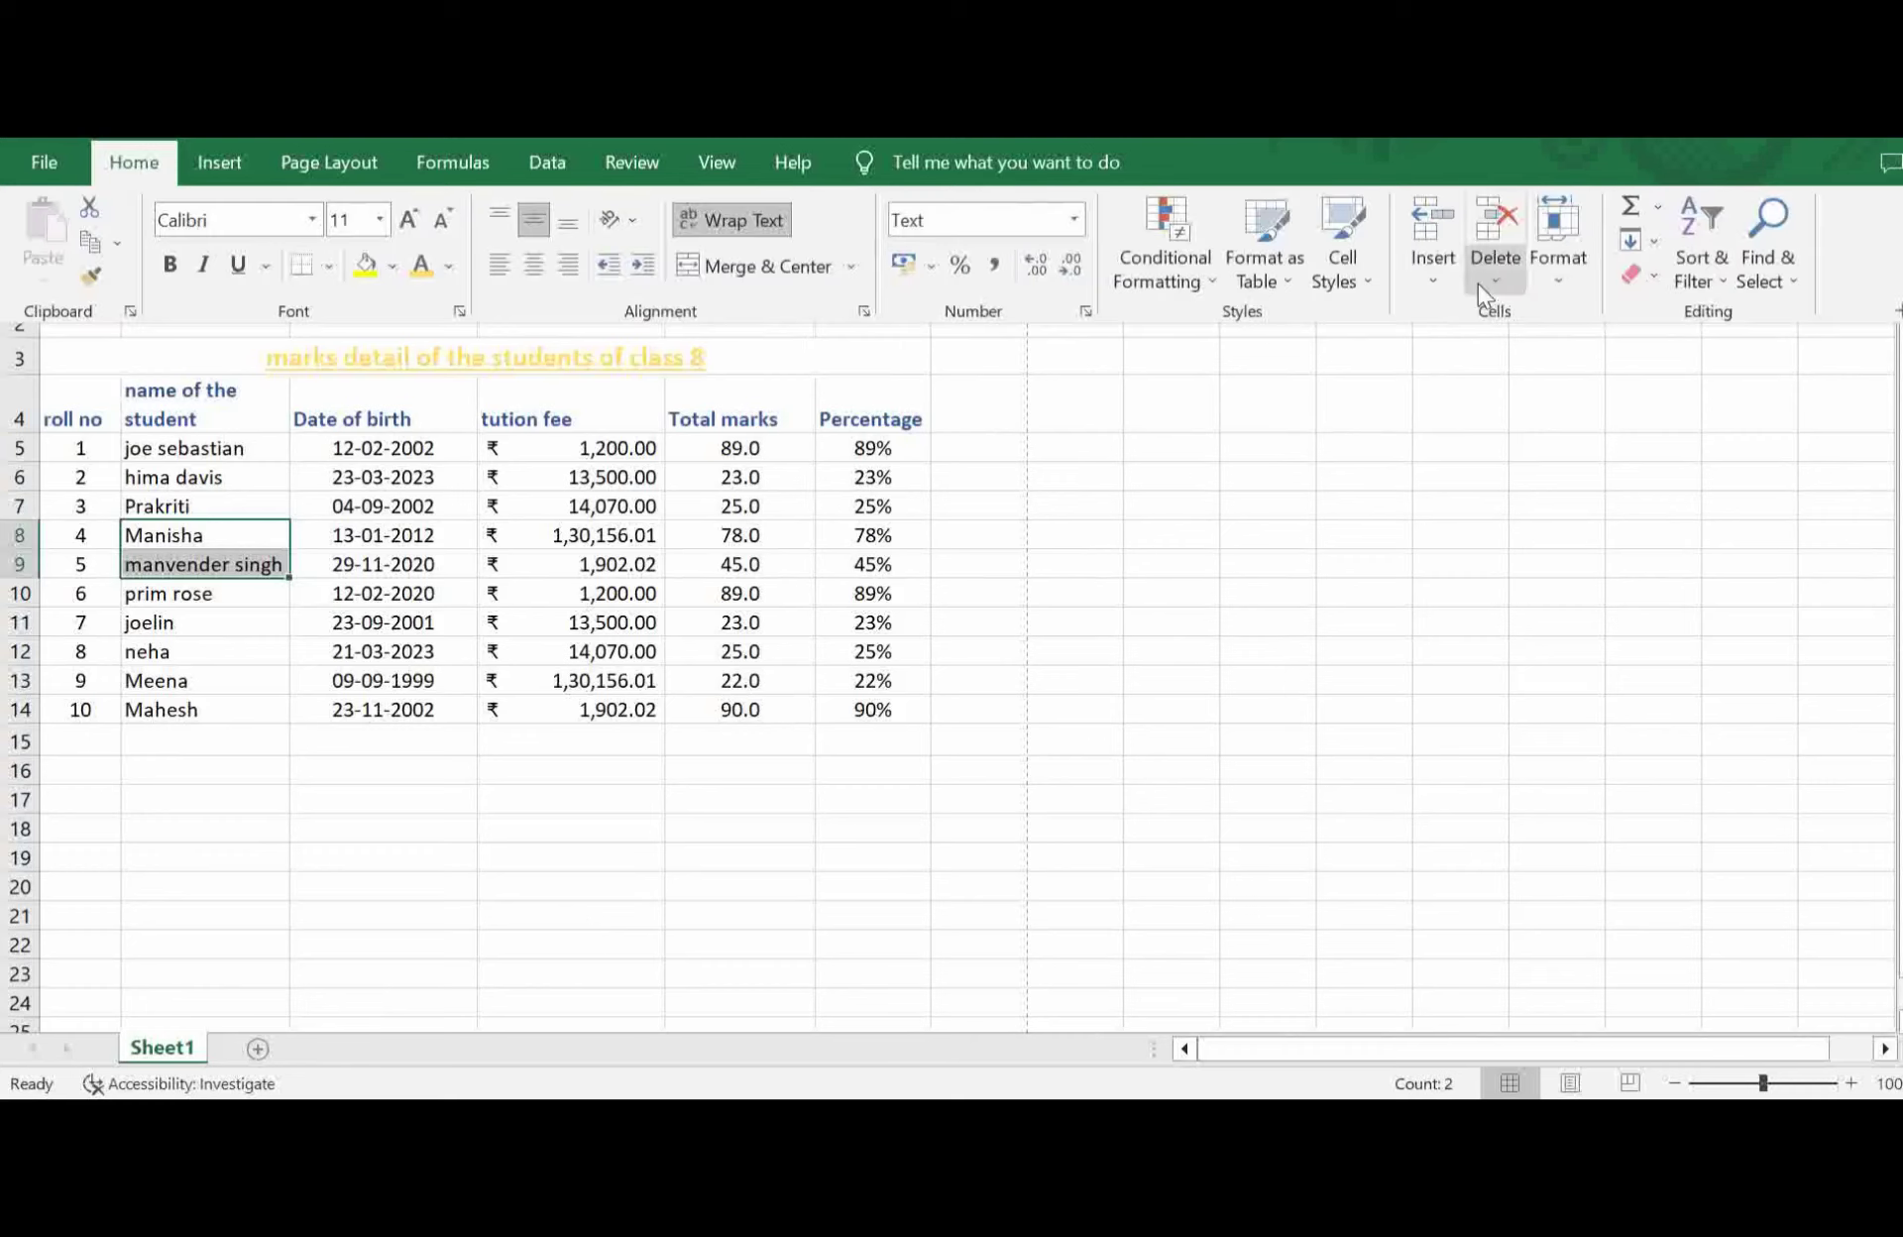
left_click(1478, 282)
left_click(1531, 433)
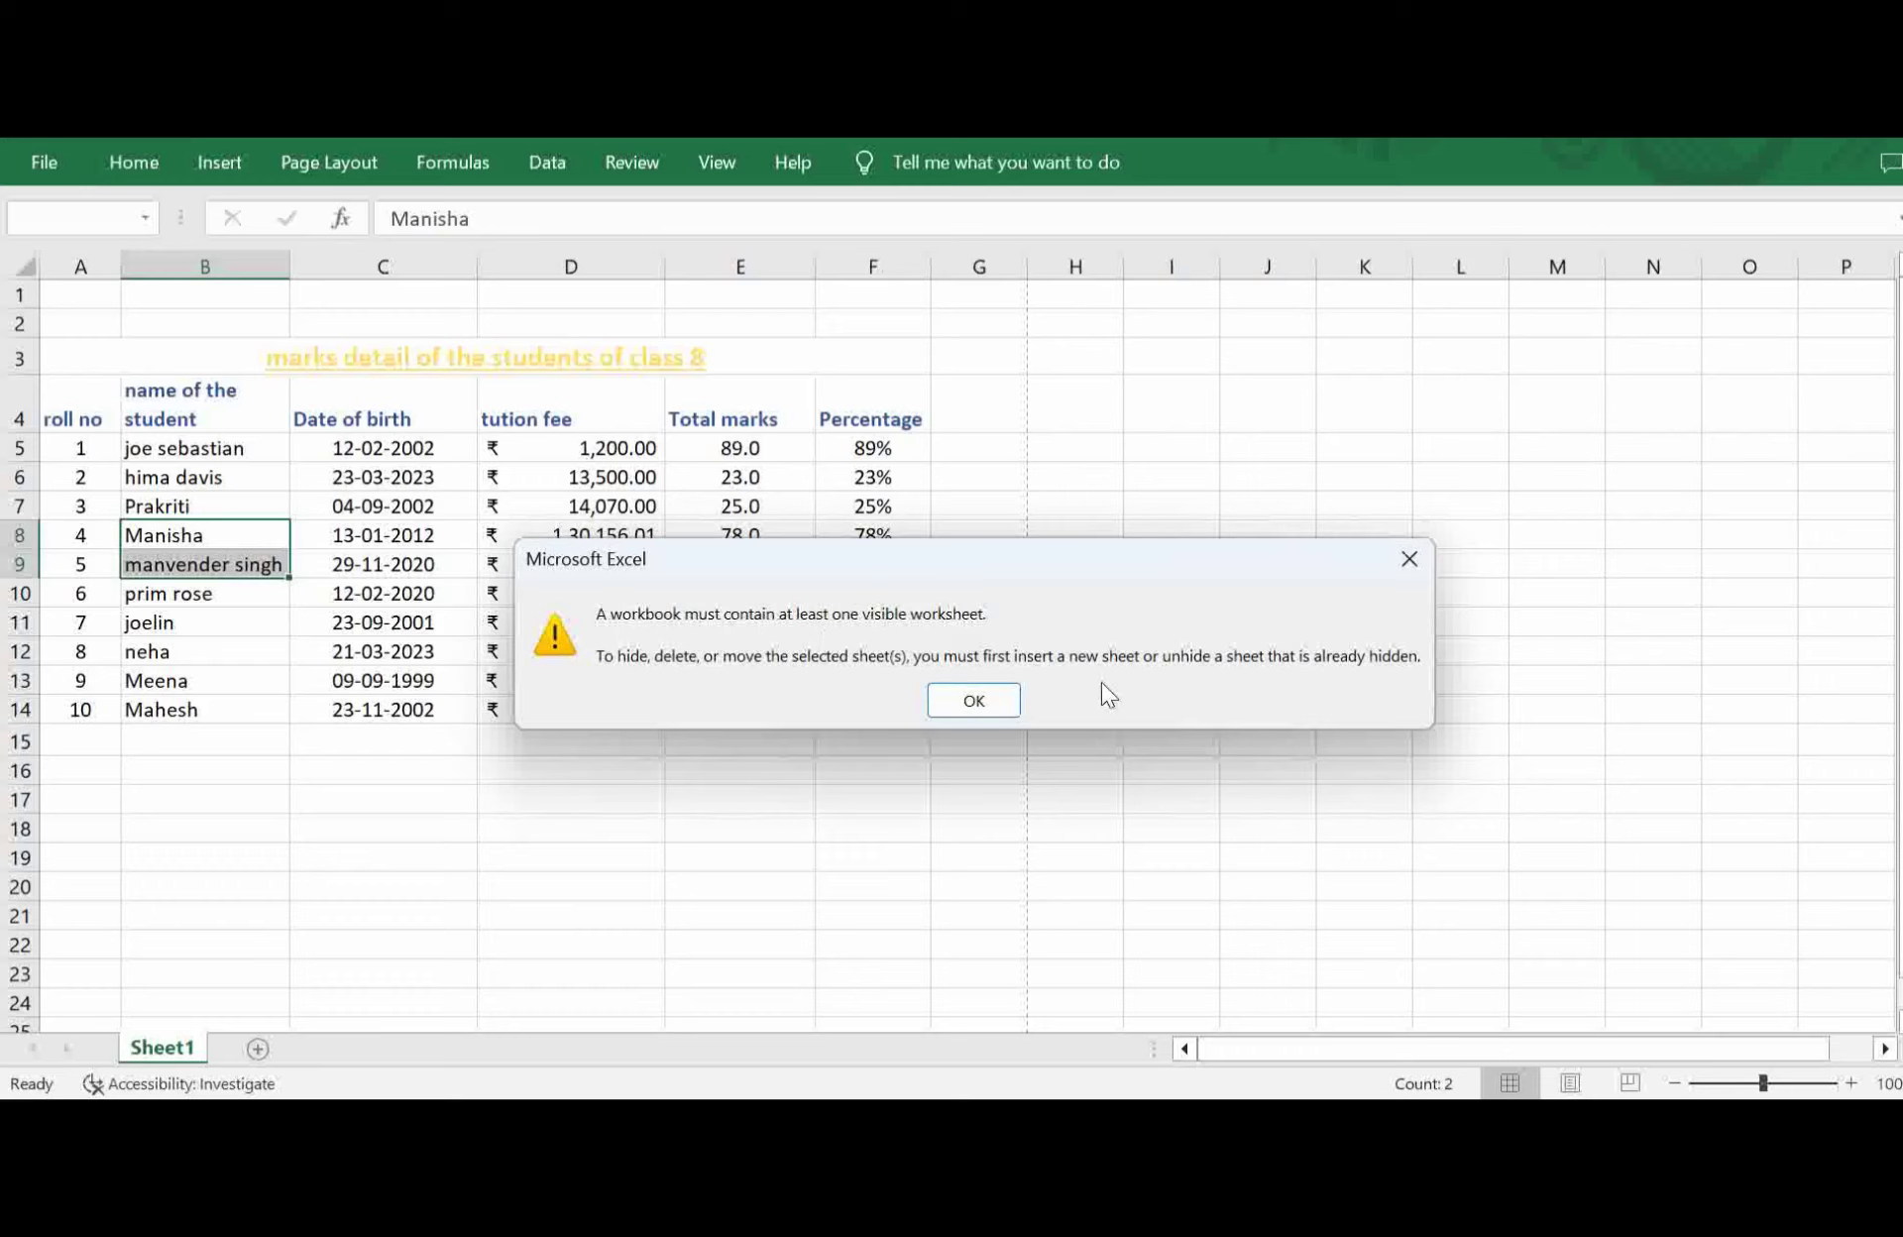
left_click(969, 702)
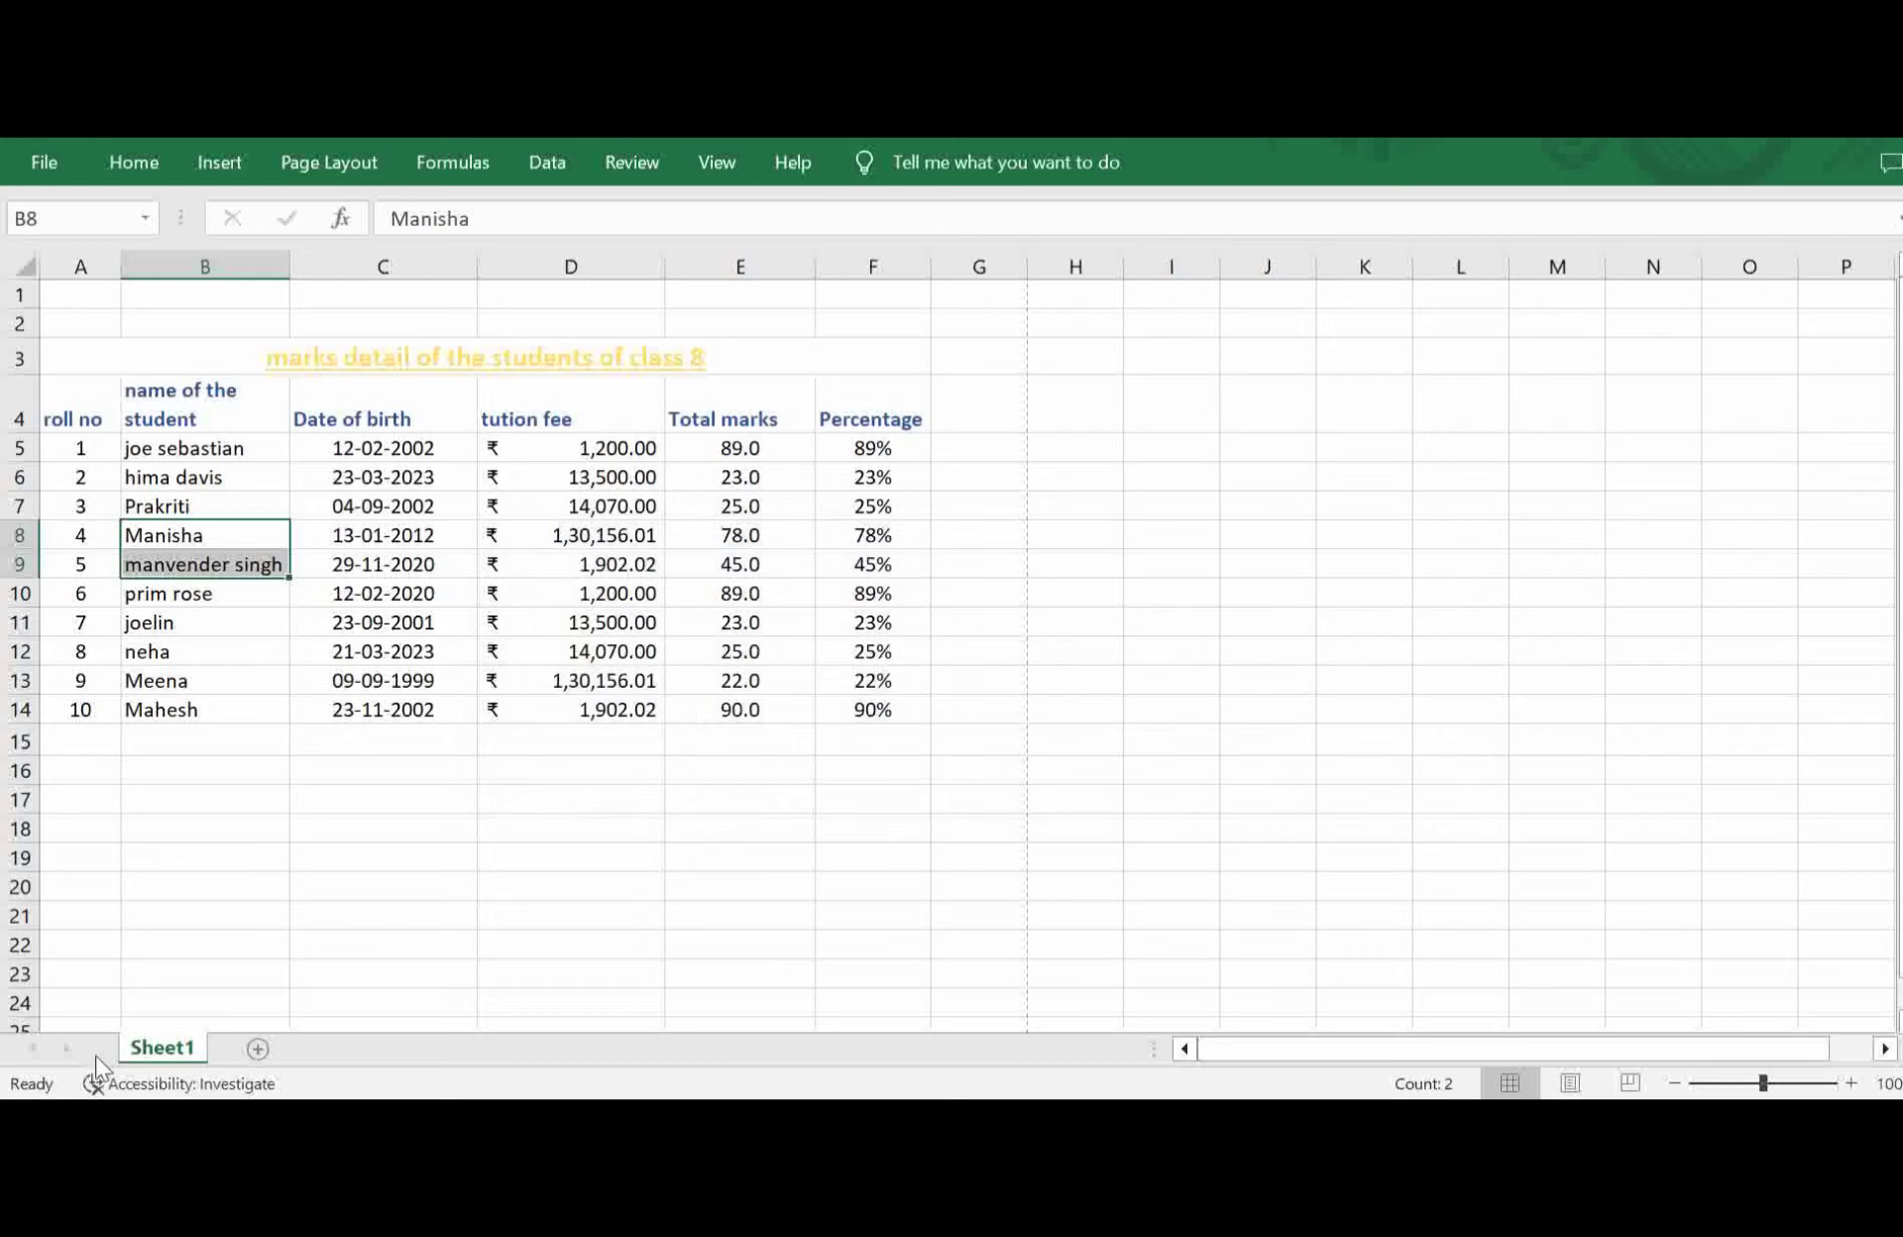
Add a new blank worksheet after Sheet1 and switch between the marks table and the new sheet.
left_click(254, 1051)
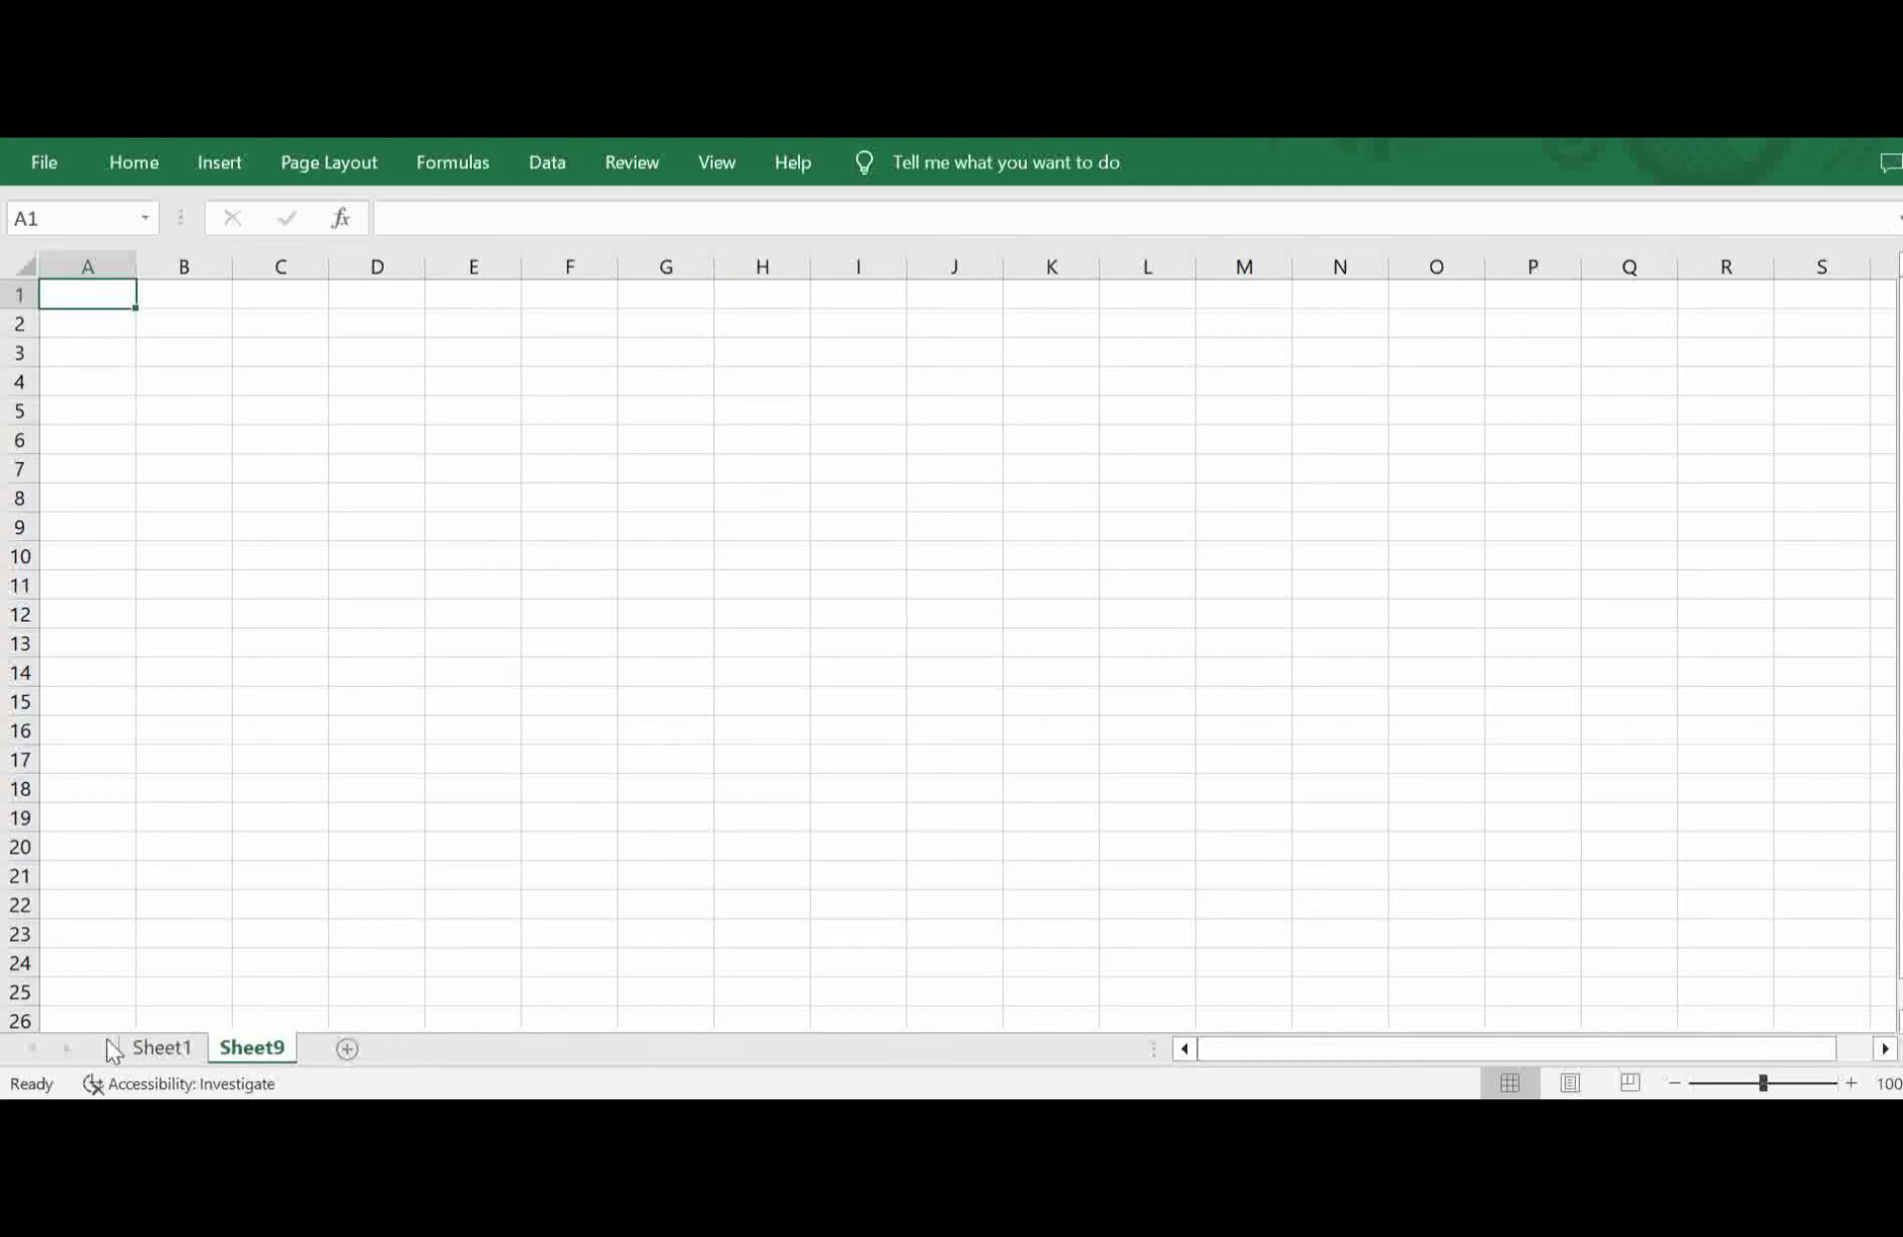
left_click(154, 1054)
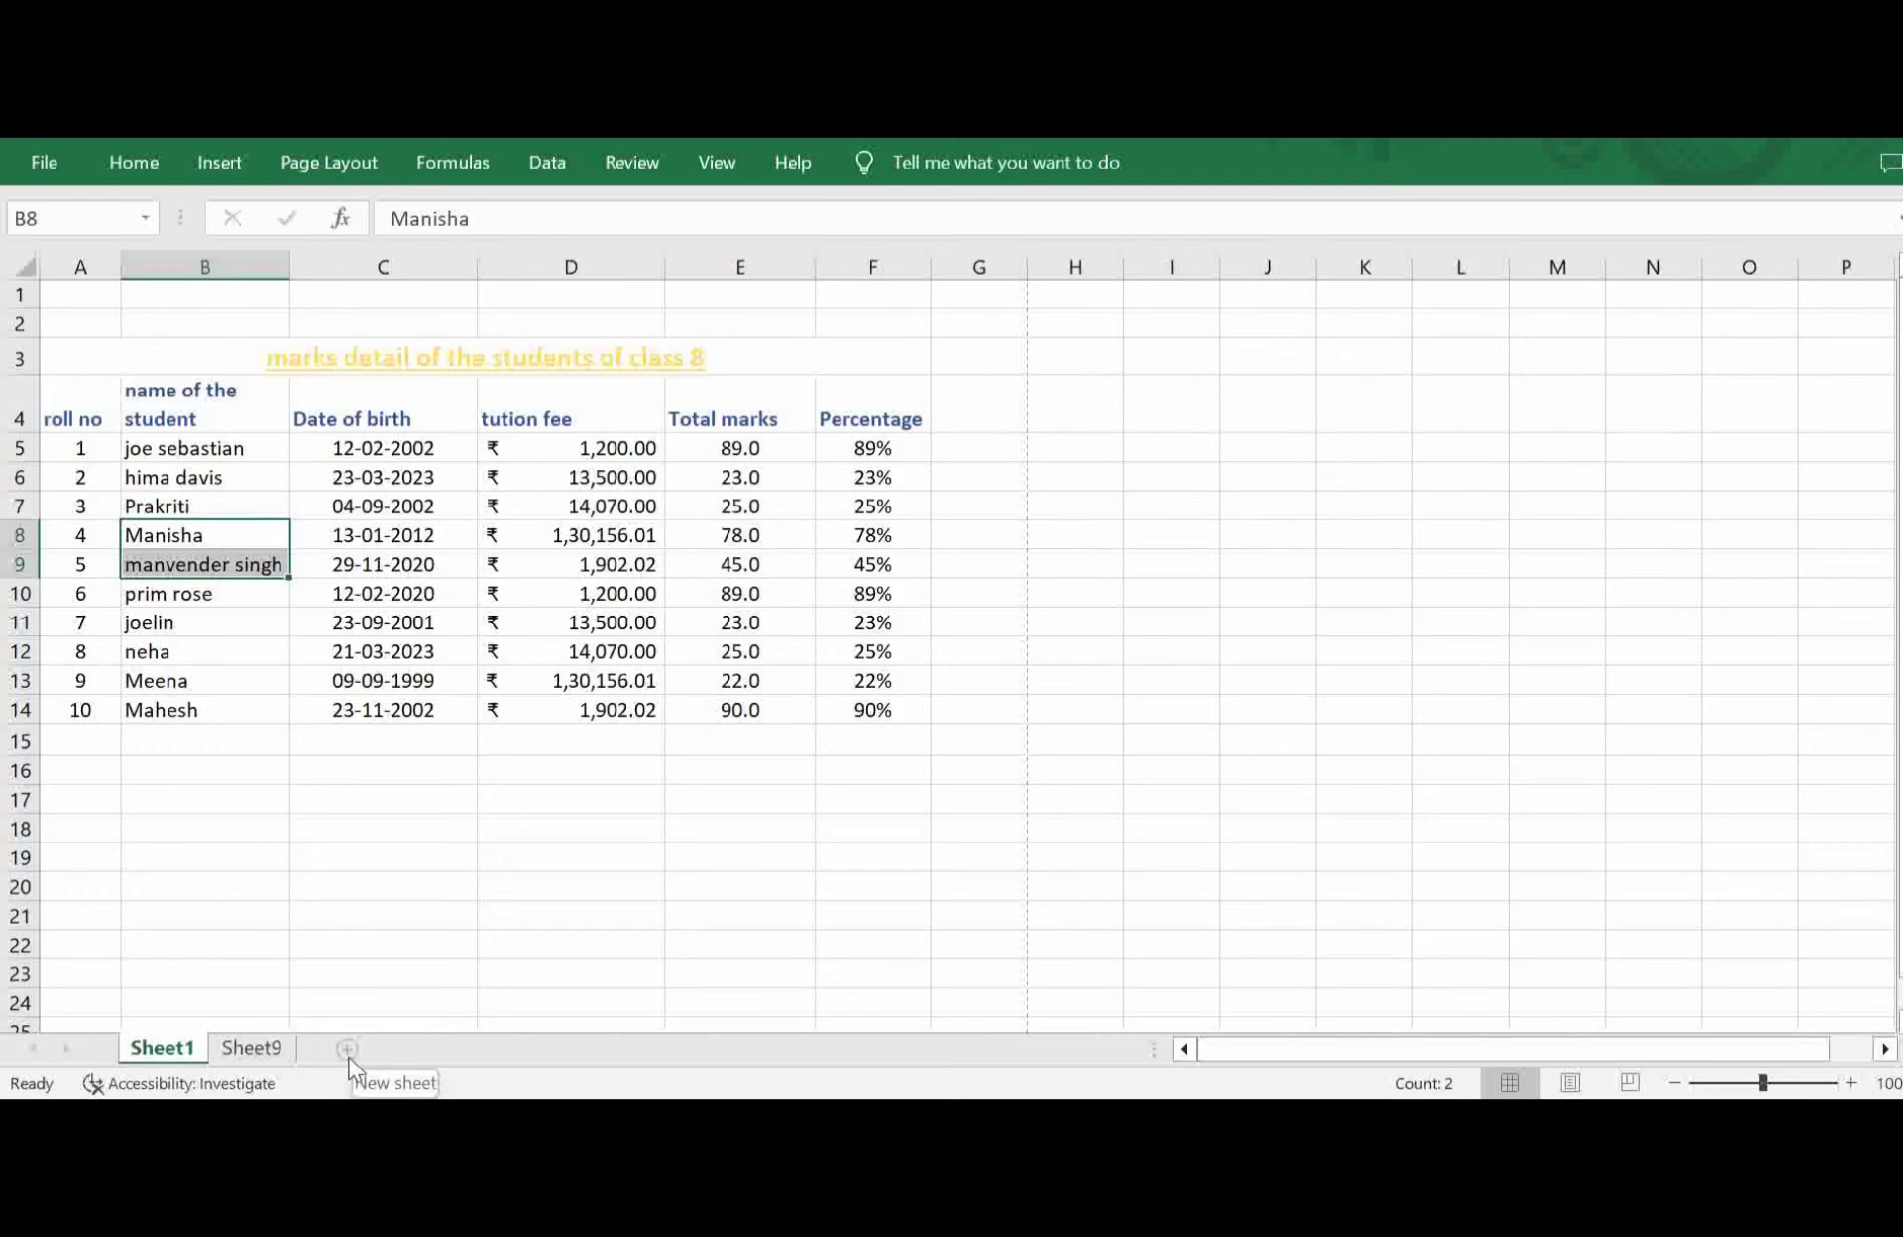
left_click(253, 1054)
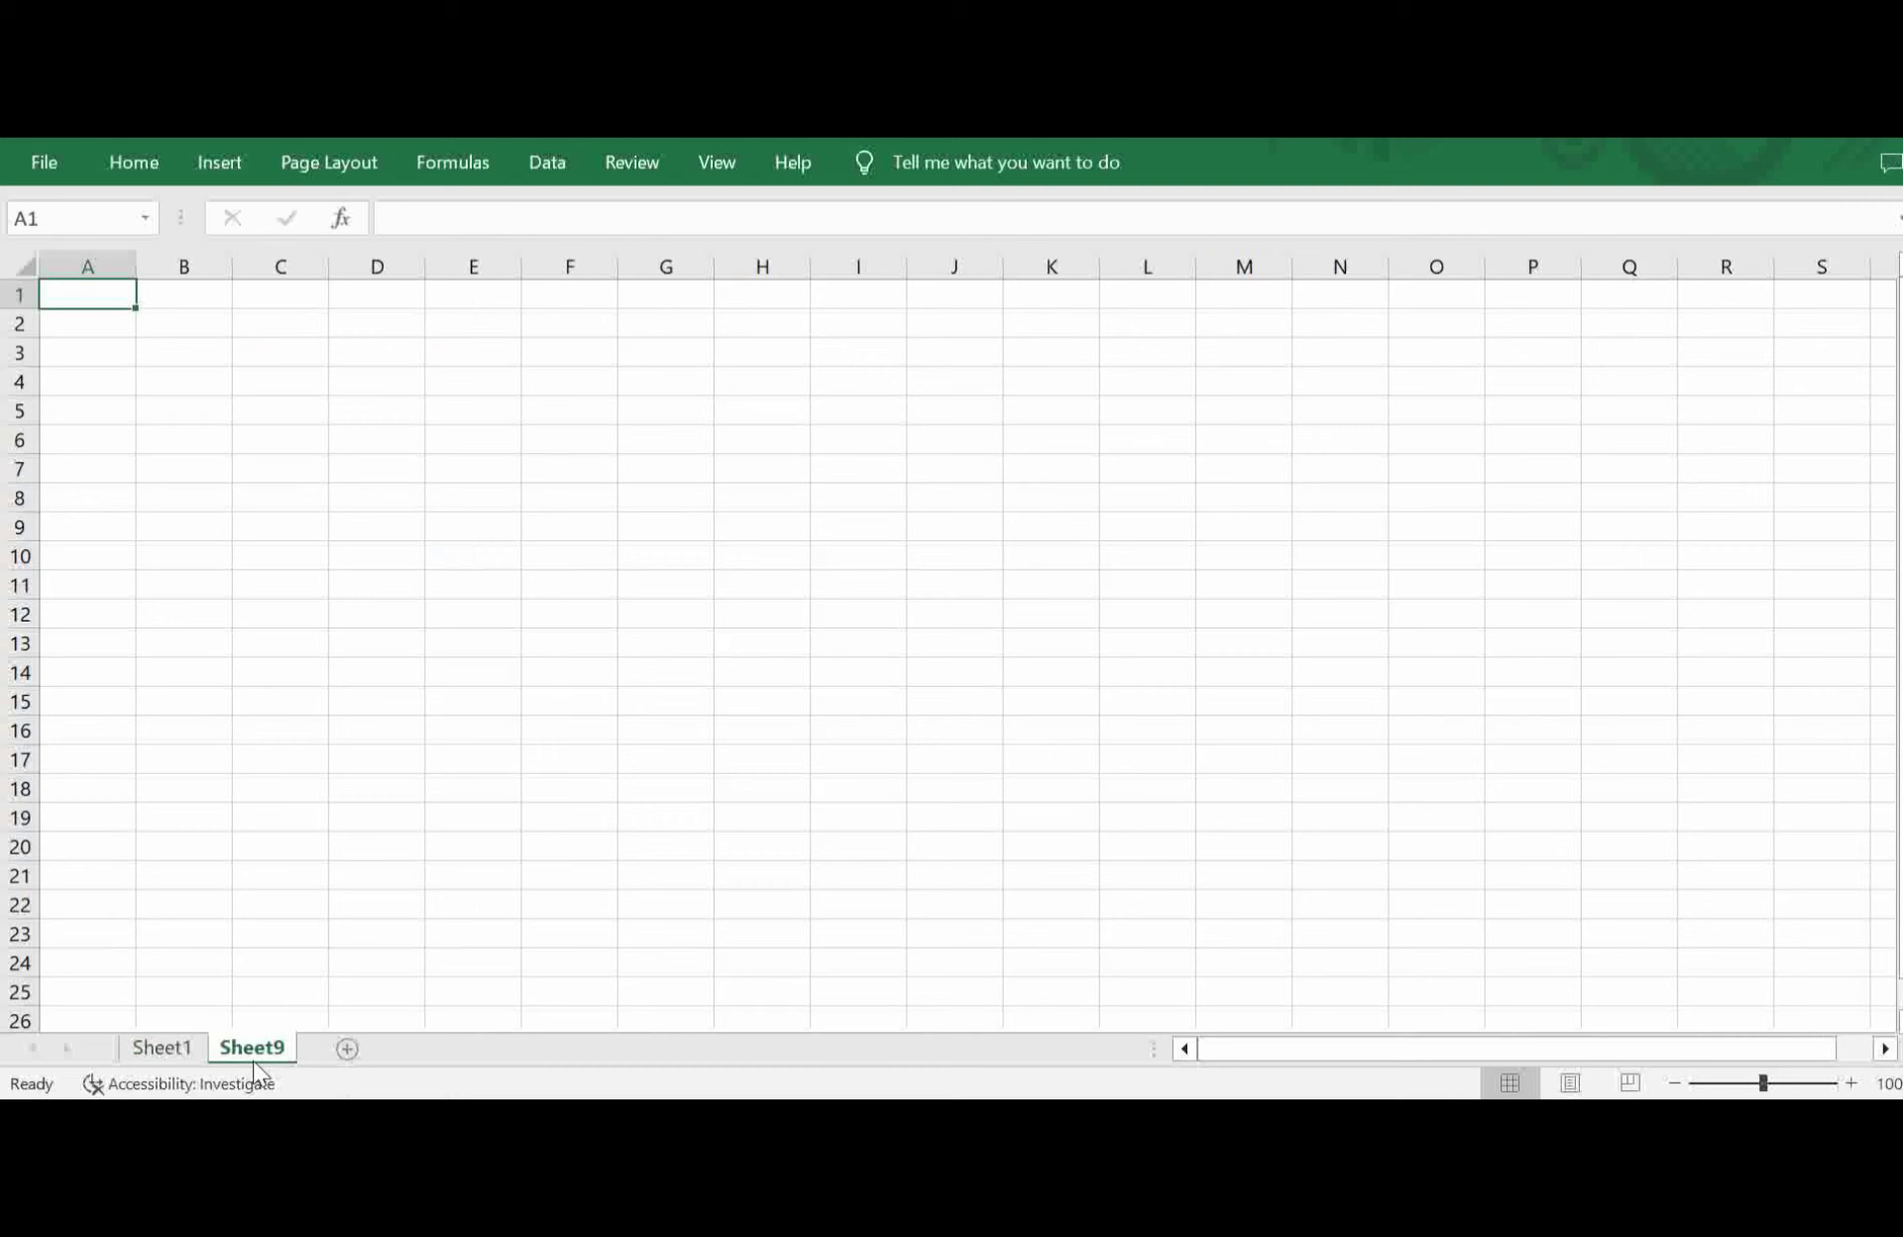
Return to Sheet1, start deleting it with Delete Sheet, and cancel the deletion at the confirmation.
left_click(179, 1054)
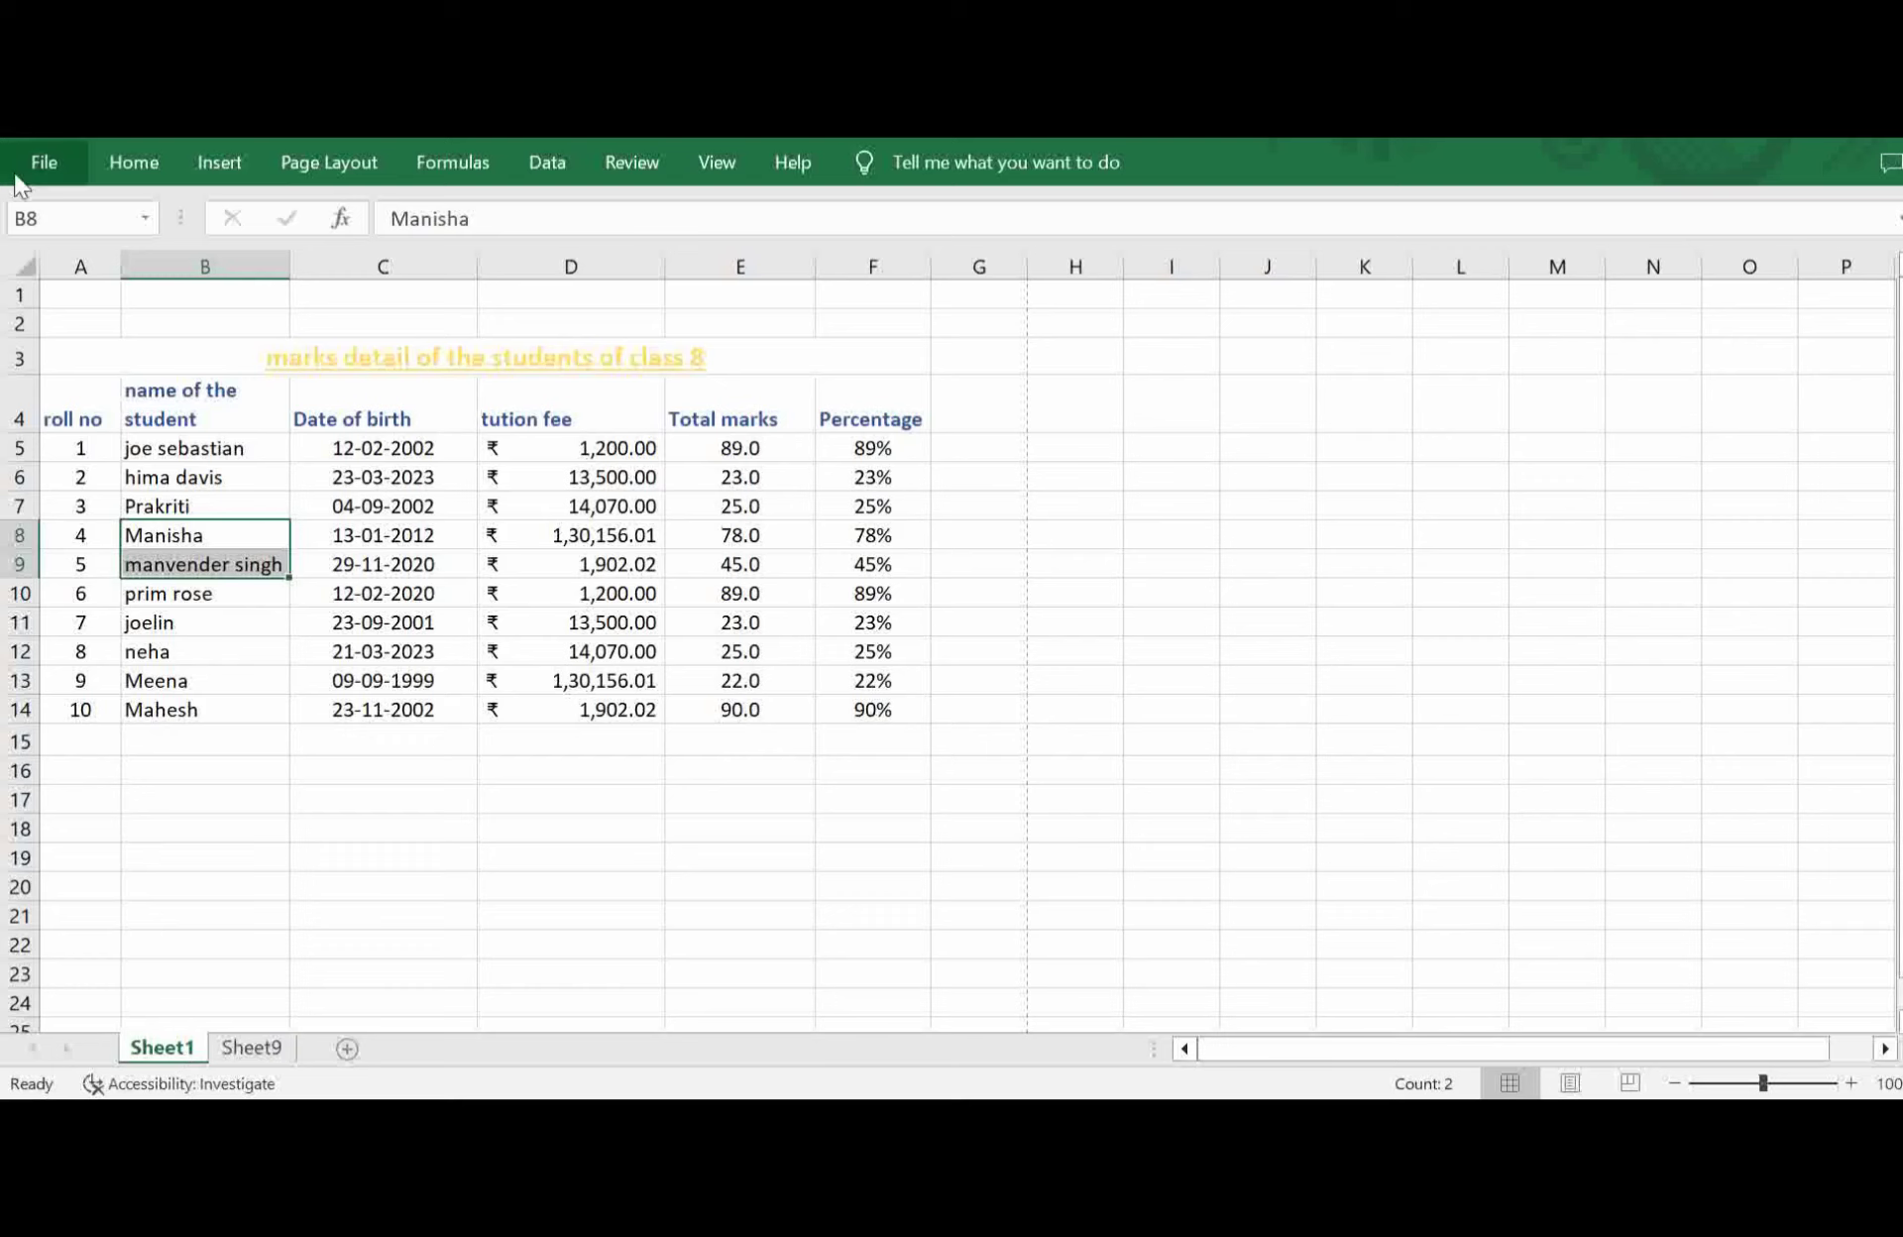
left_click(143, 167)
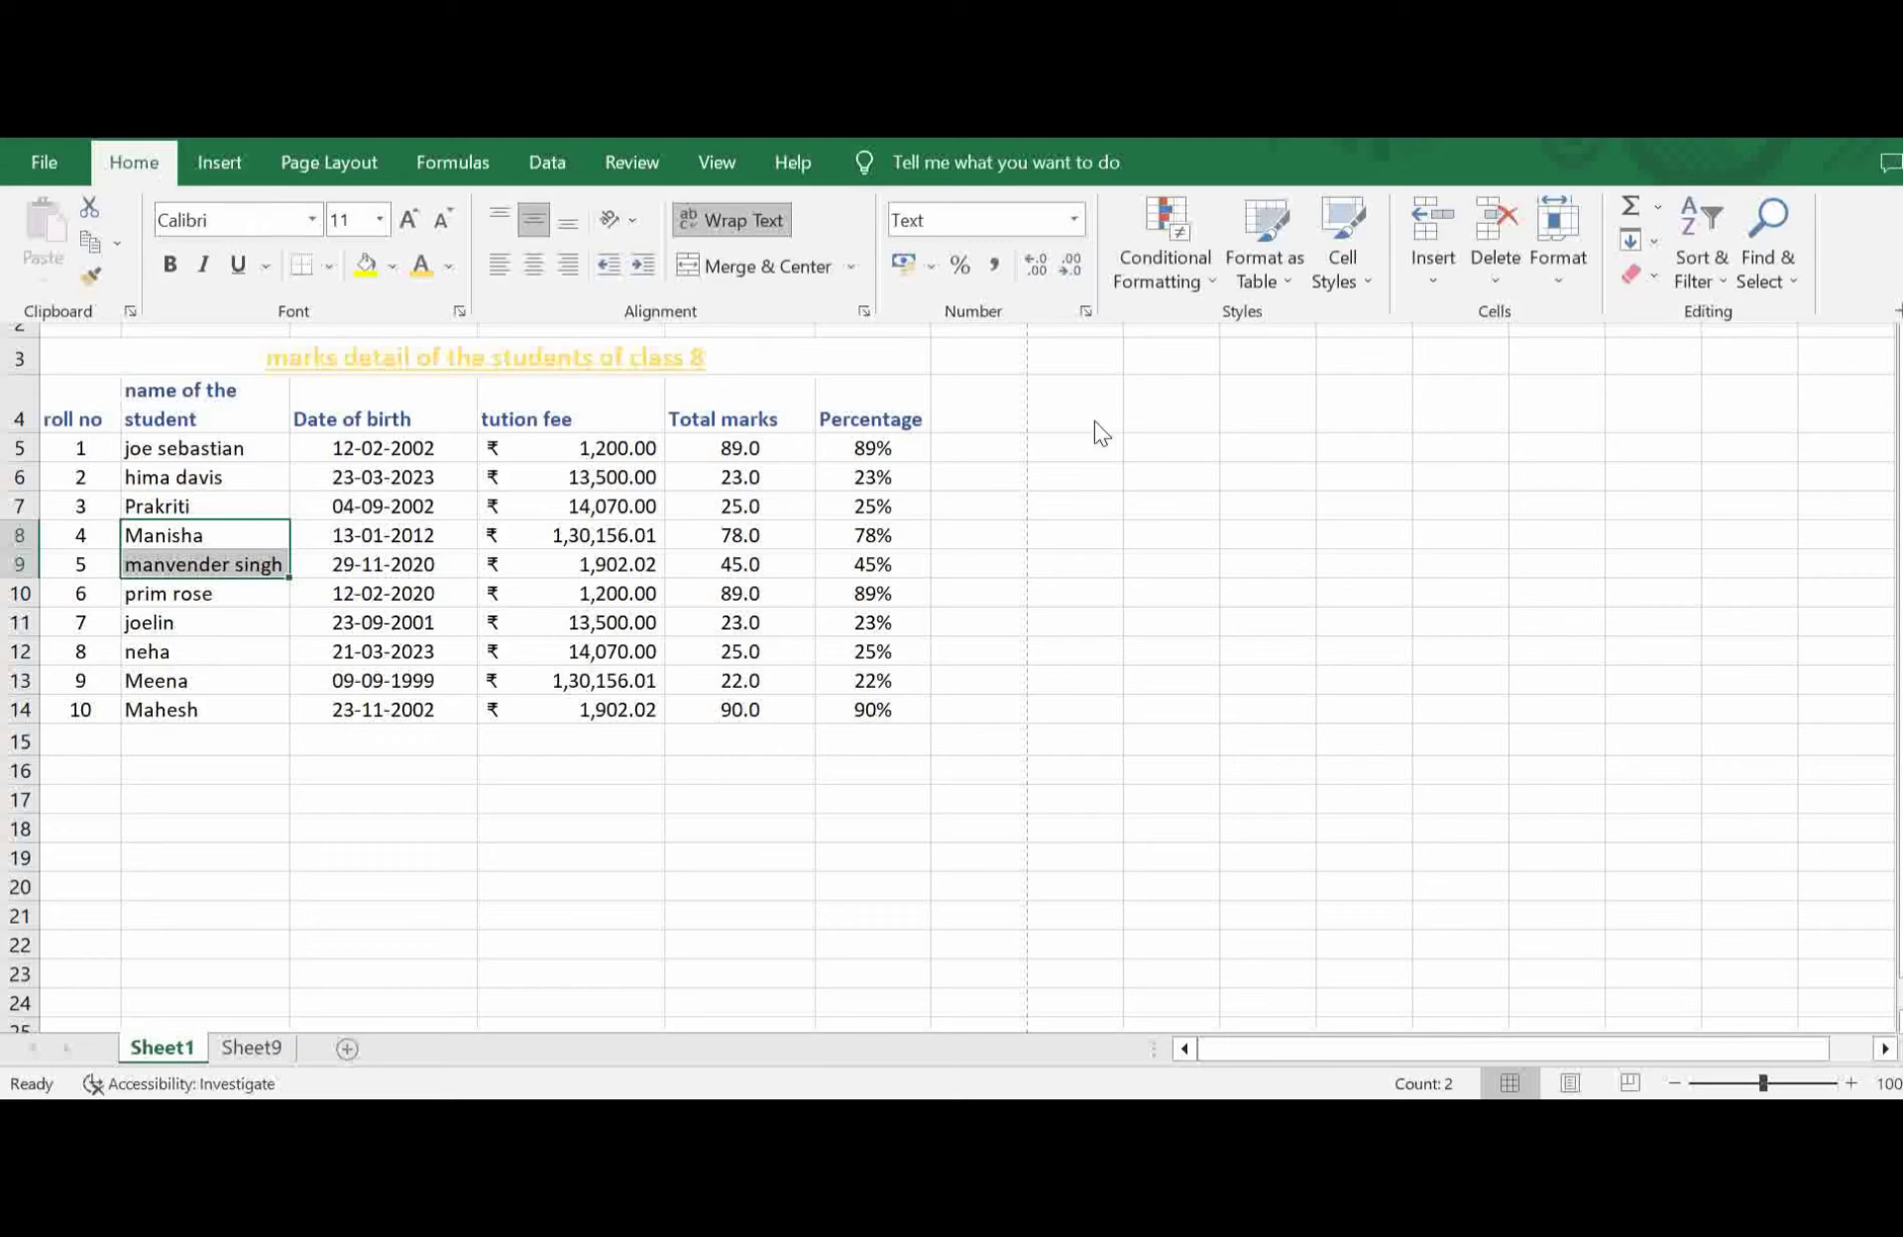
left_click(1474, 280)
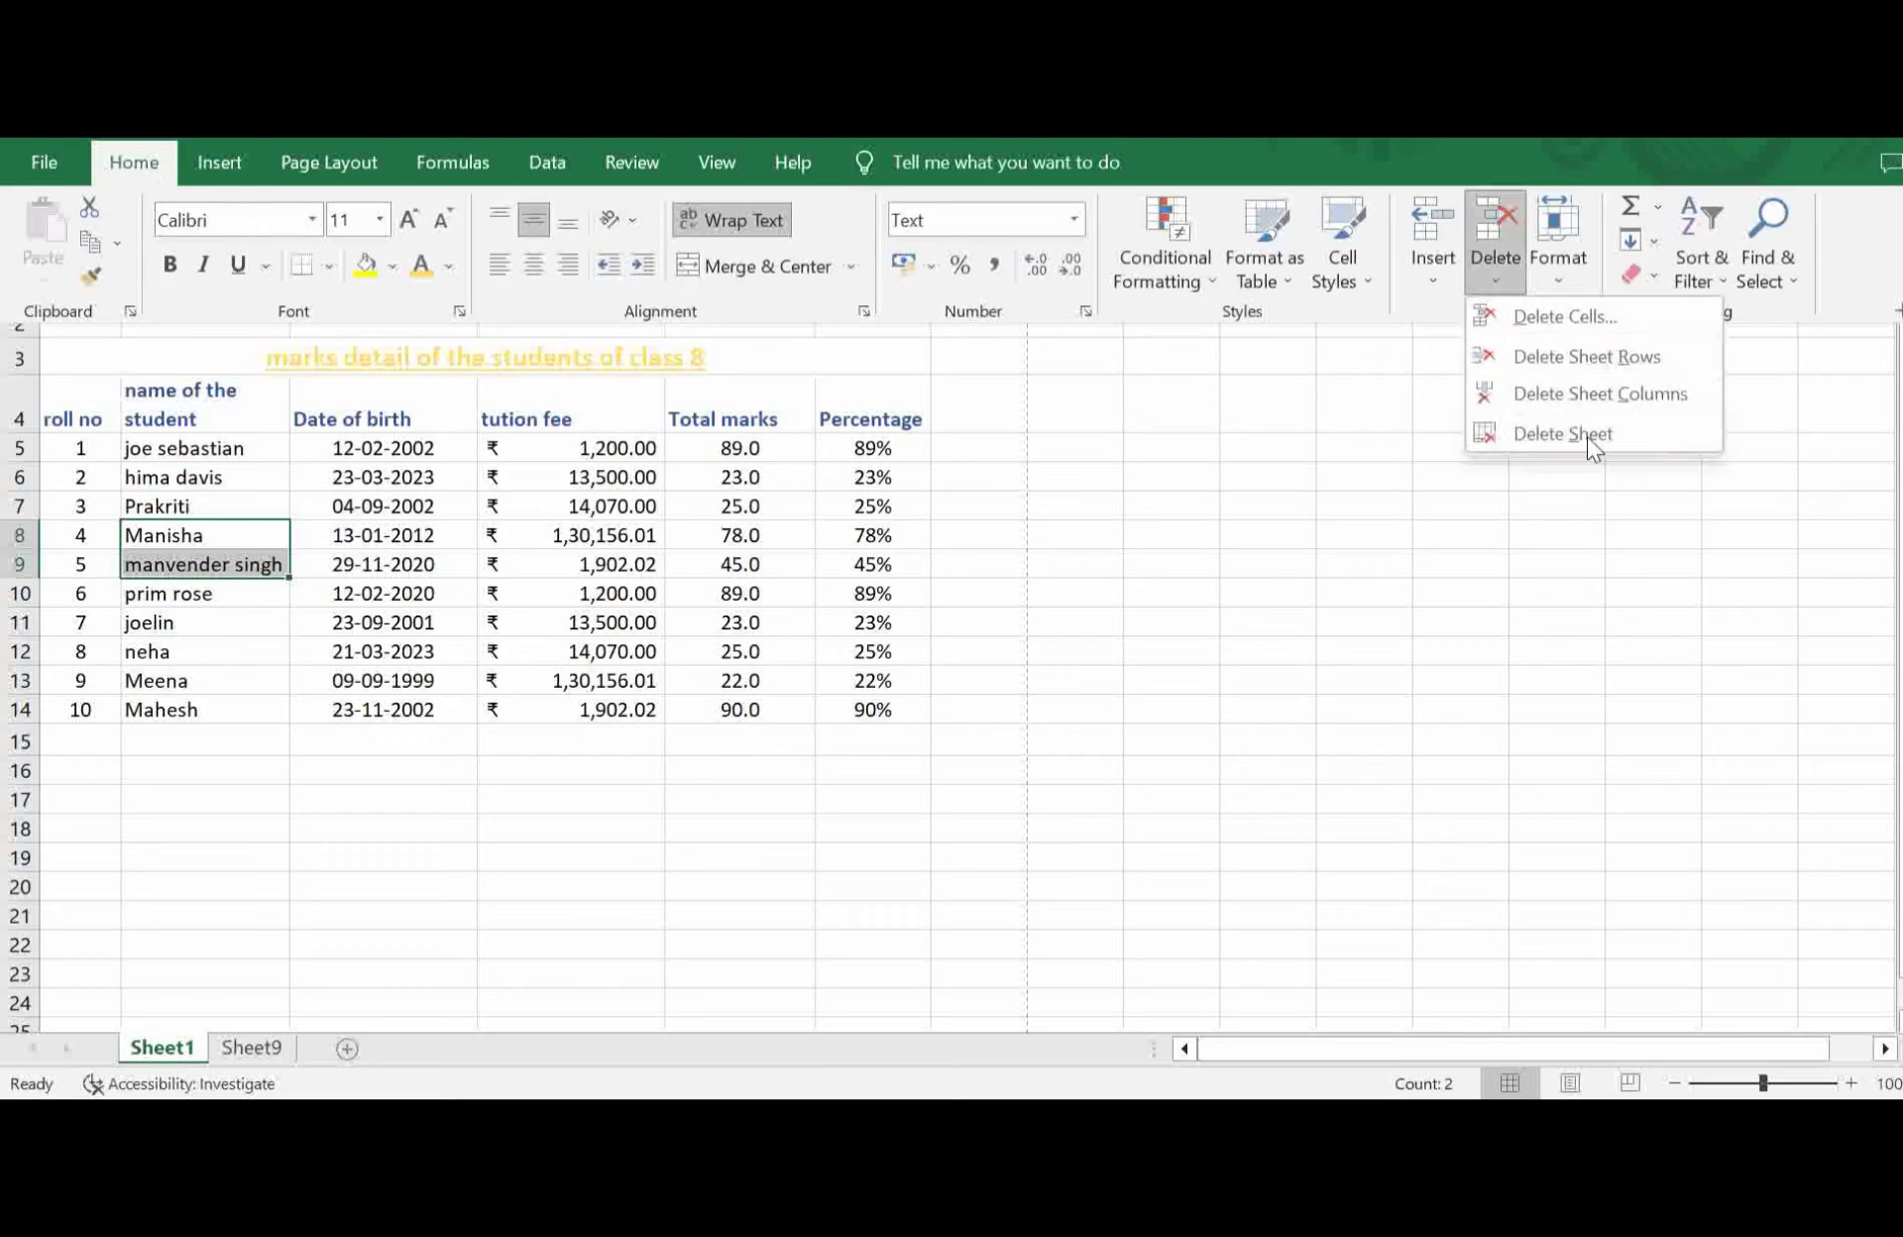
left_click(1531, 444)
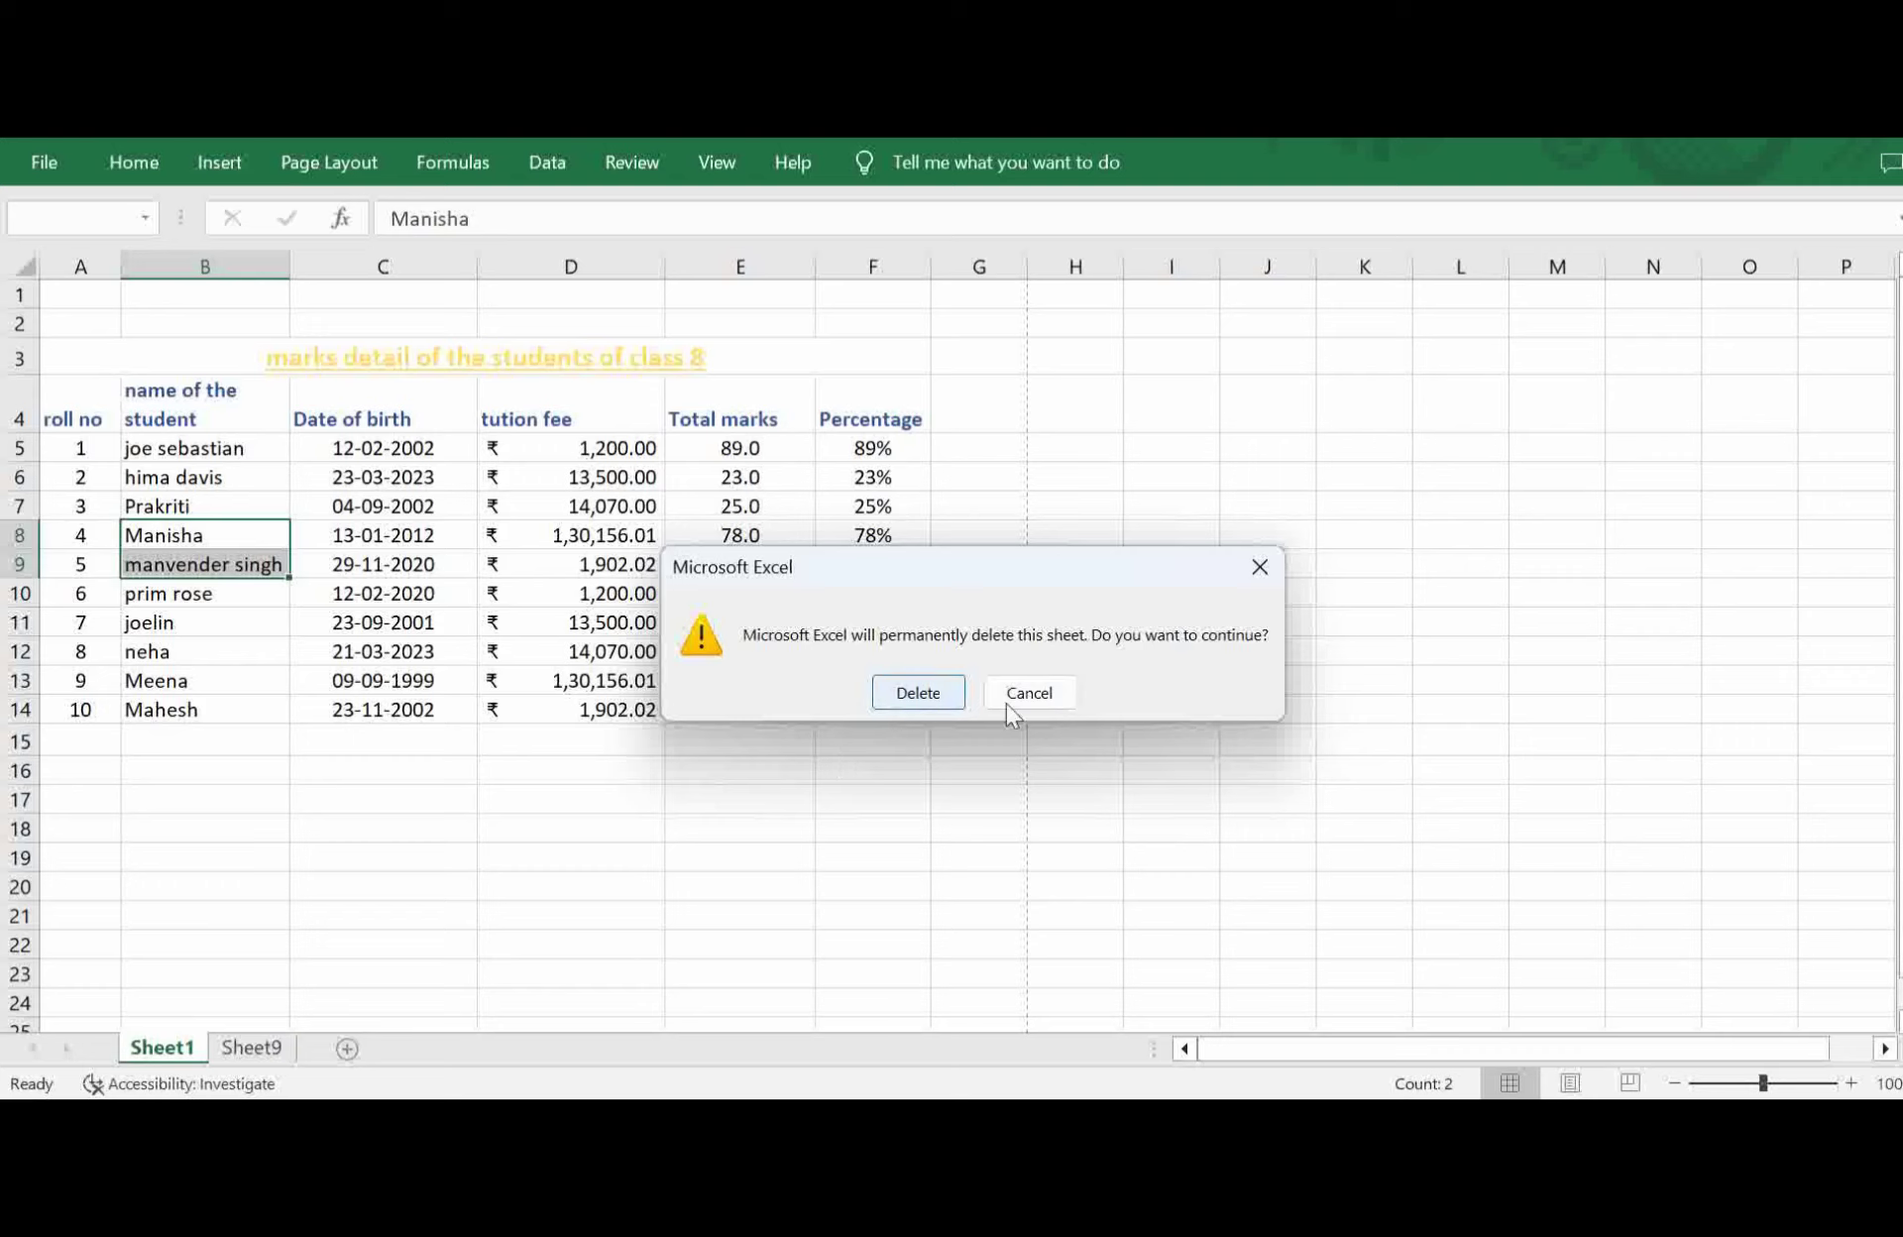
left_click(1028, 692)
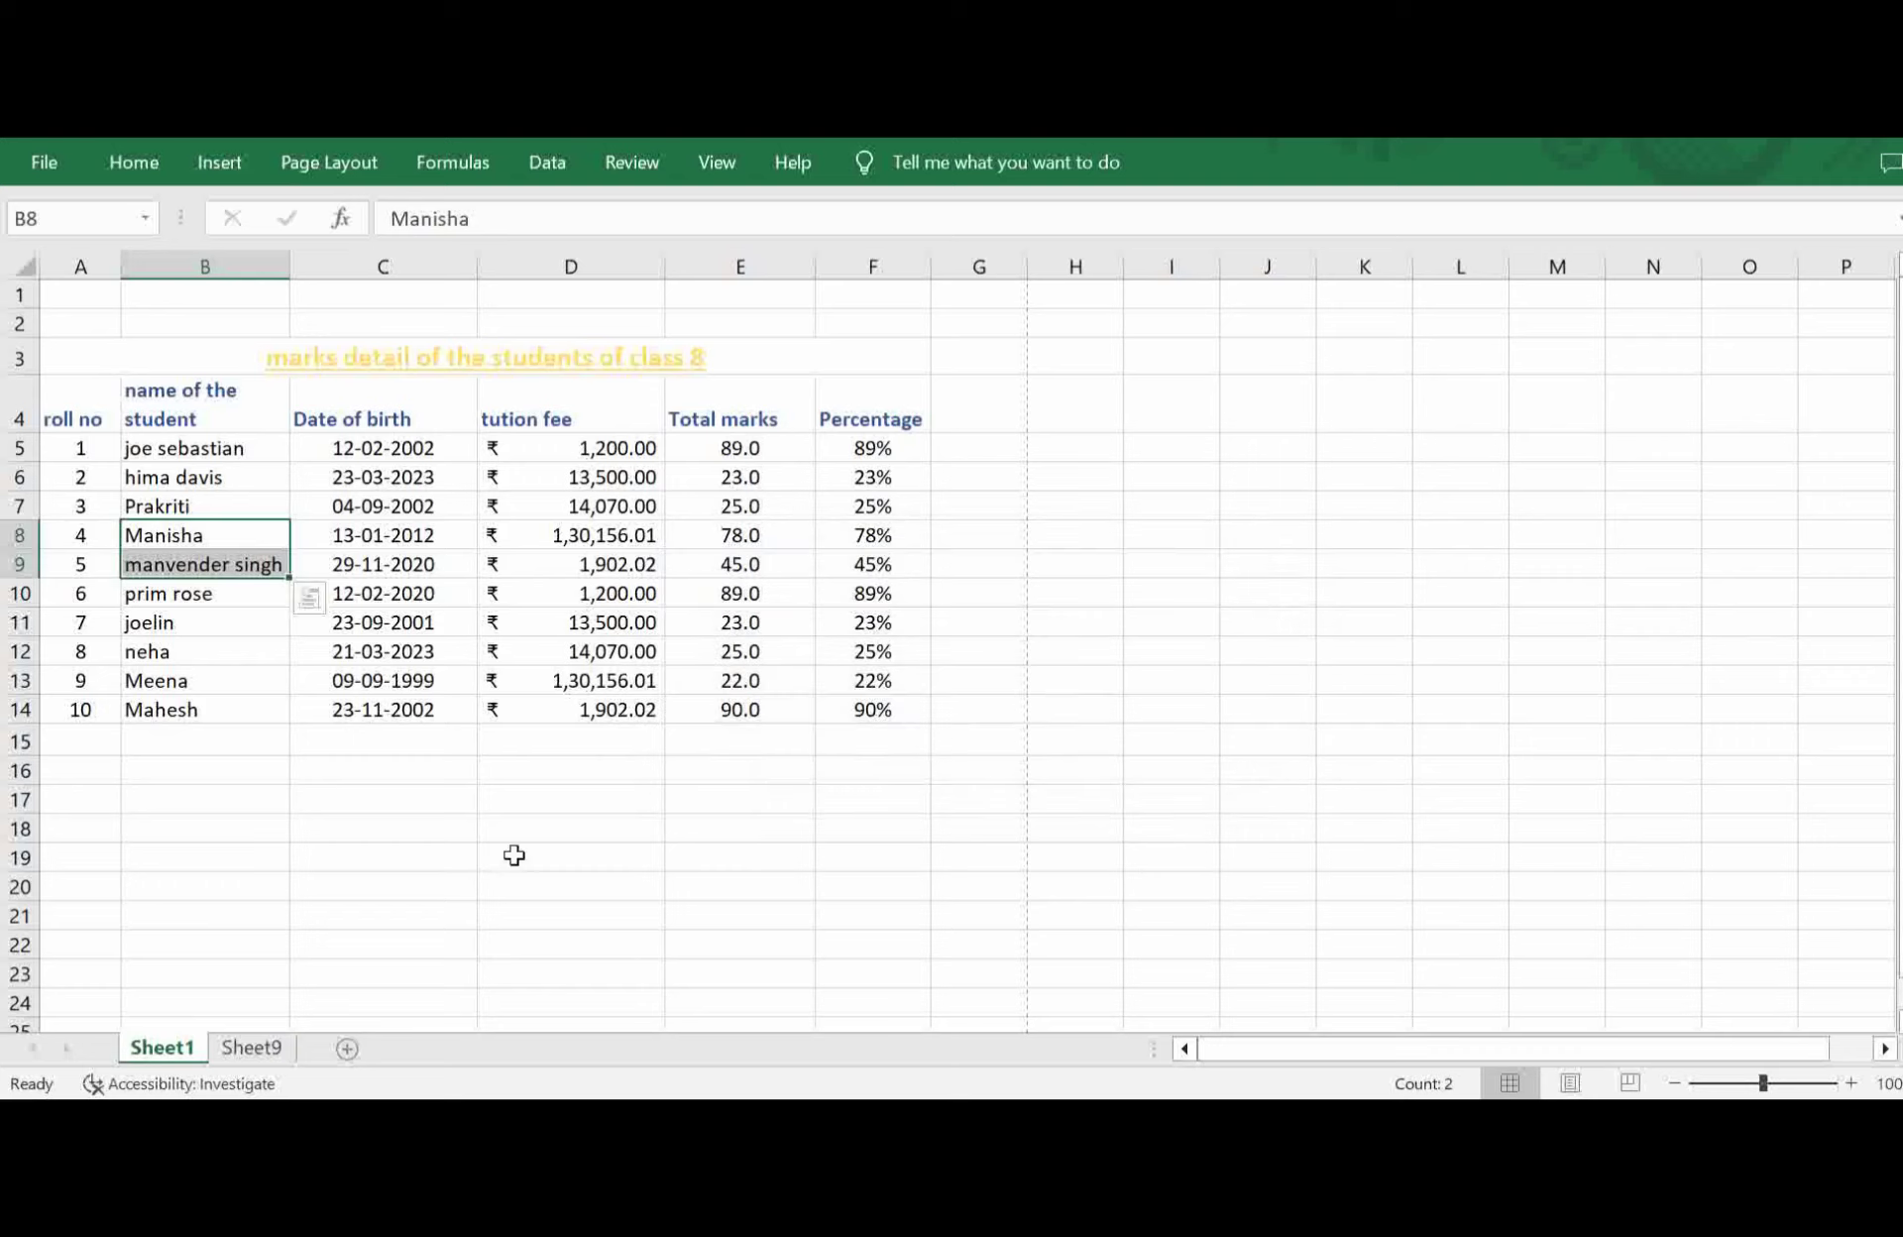